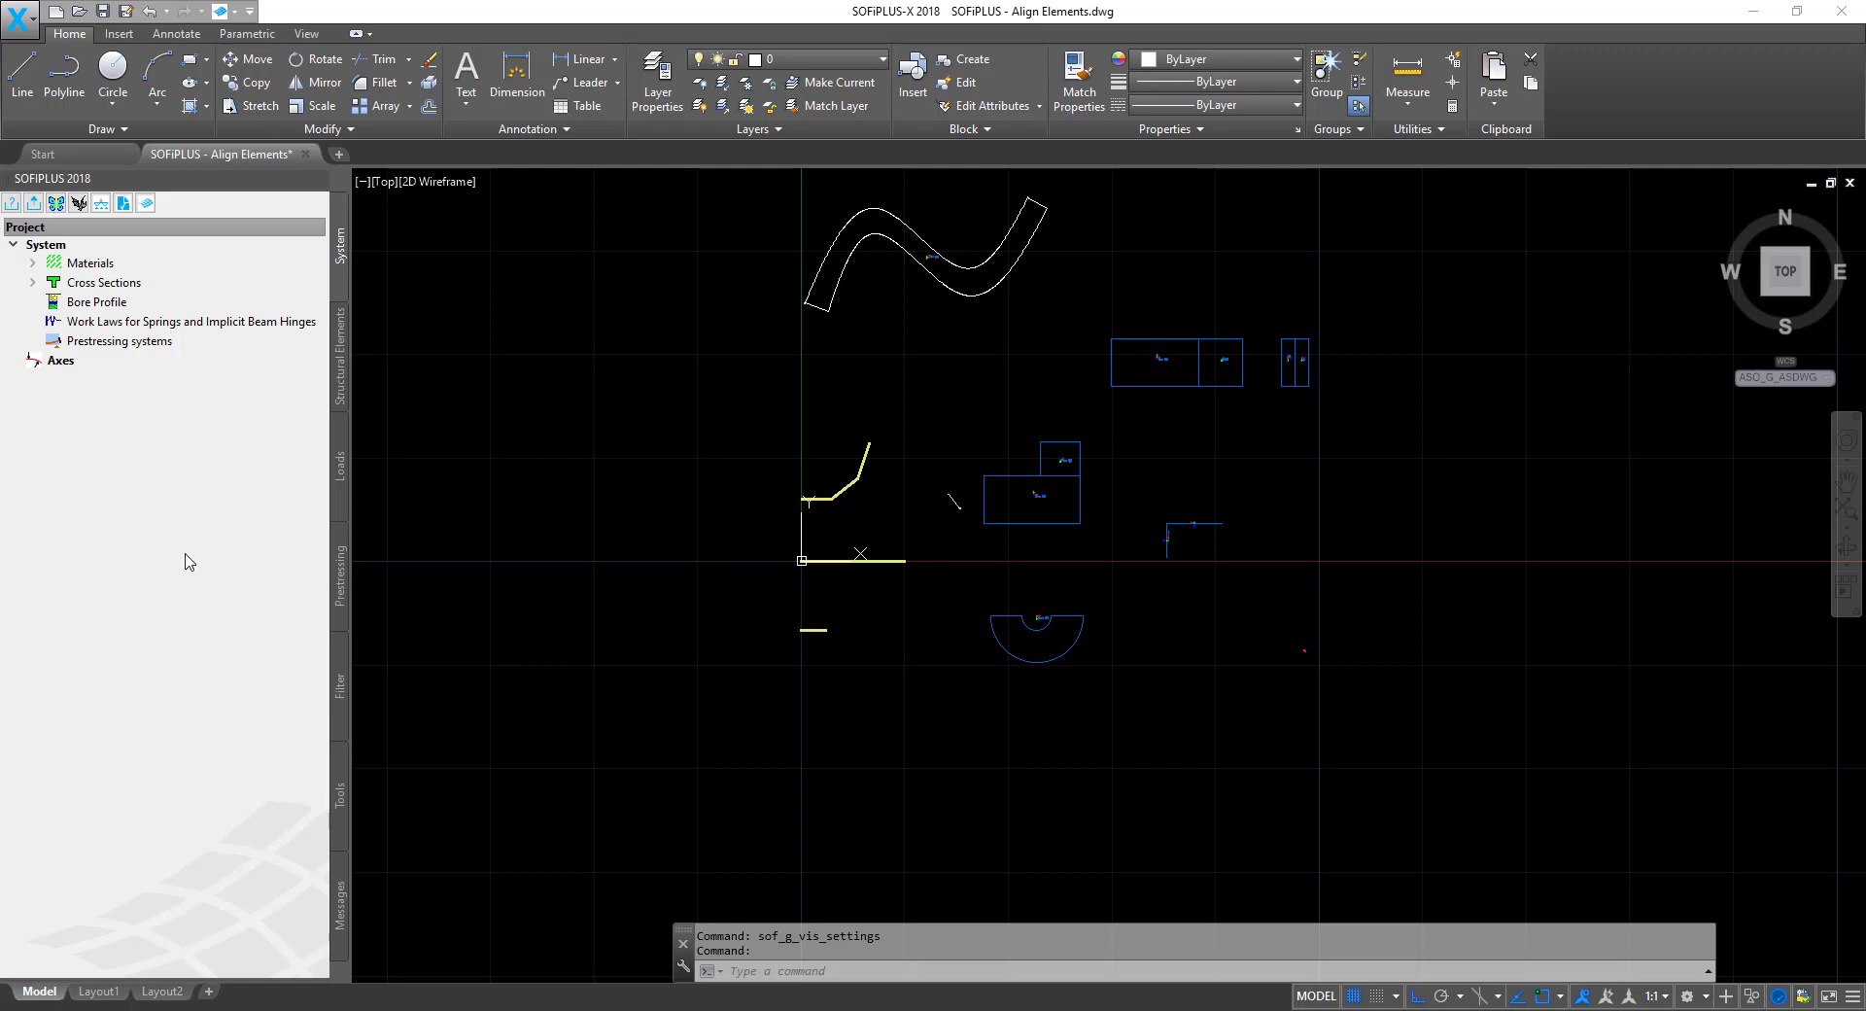
Examine the local coordinate systems of the rectangular structural area, the short inclined line and the spring element.
{"action": "scroll", "coordinate": [1045, 521], "scroll_direction": "up", "scroll_amount": 5}
{"action": "scroll", "coordinate": [1019, 429], "scroll_direction": "up", "scroll_amount": 3}
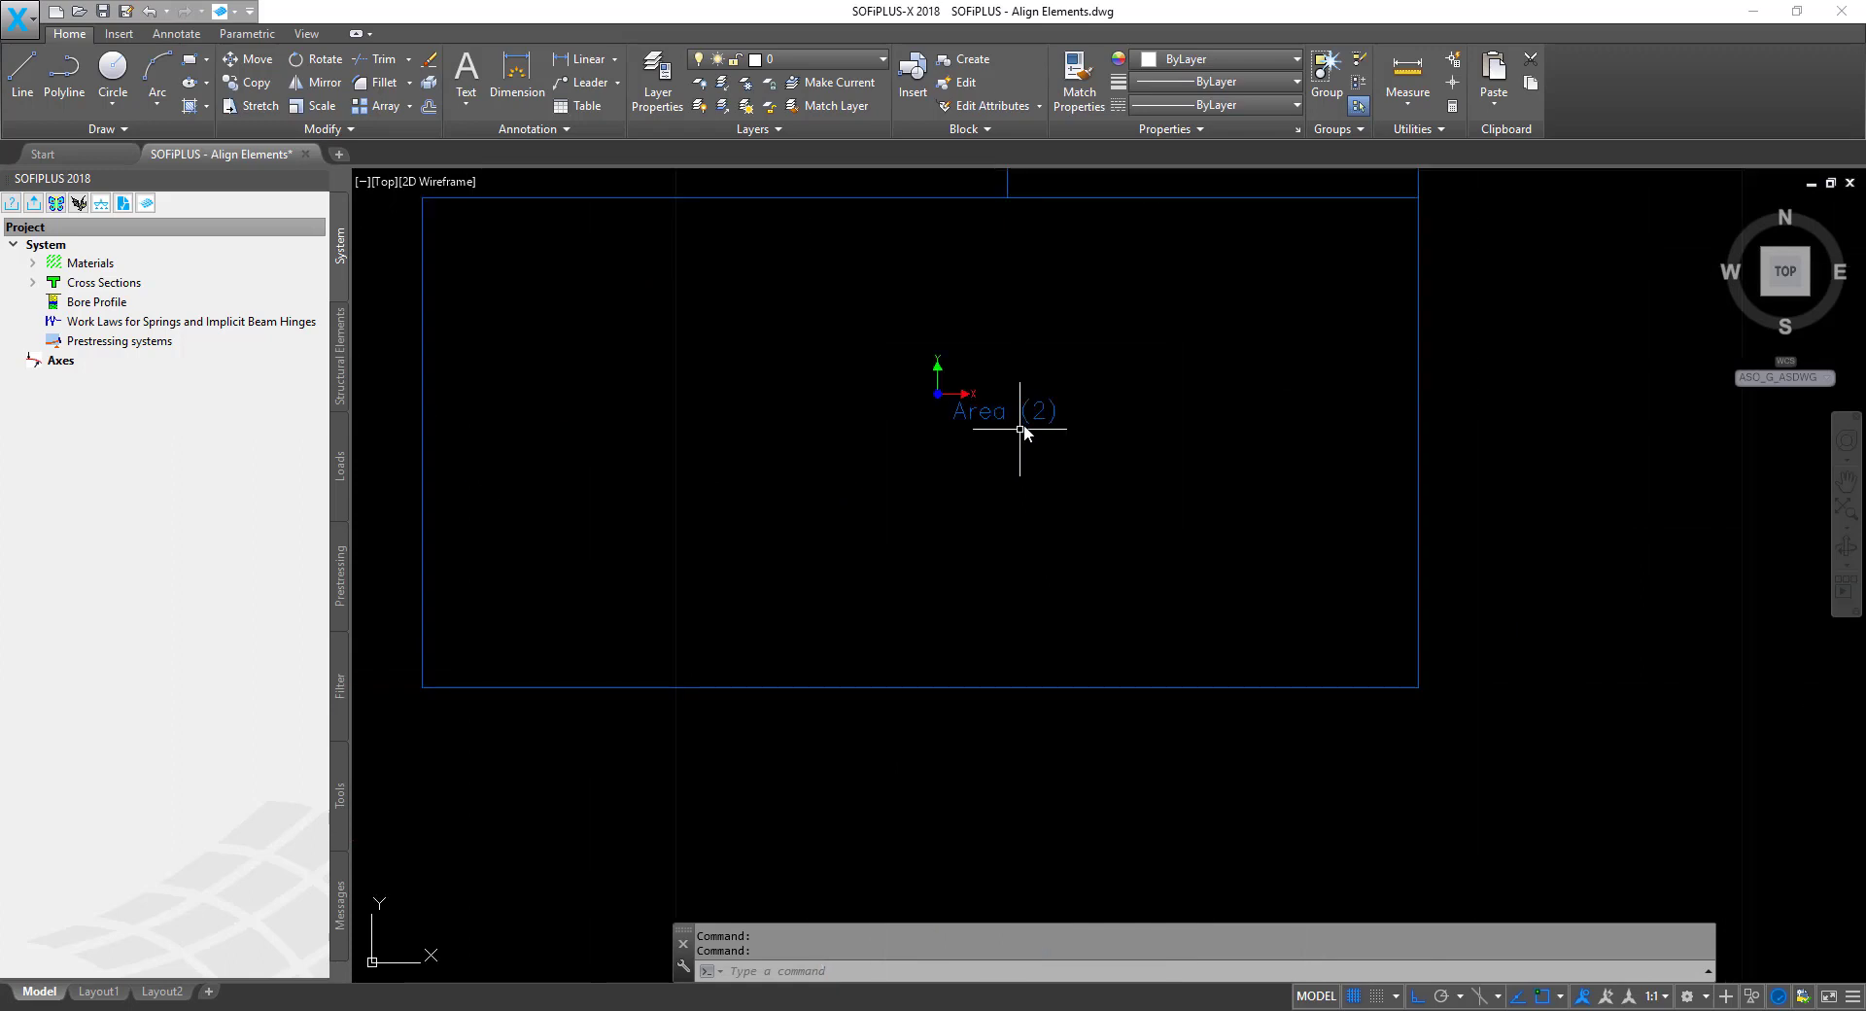
{"action": "scroll", "coordinate": [914, 525], "scroll_direction": "down", "scroll_amount": 5}
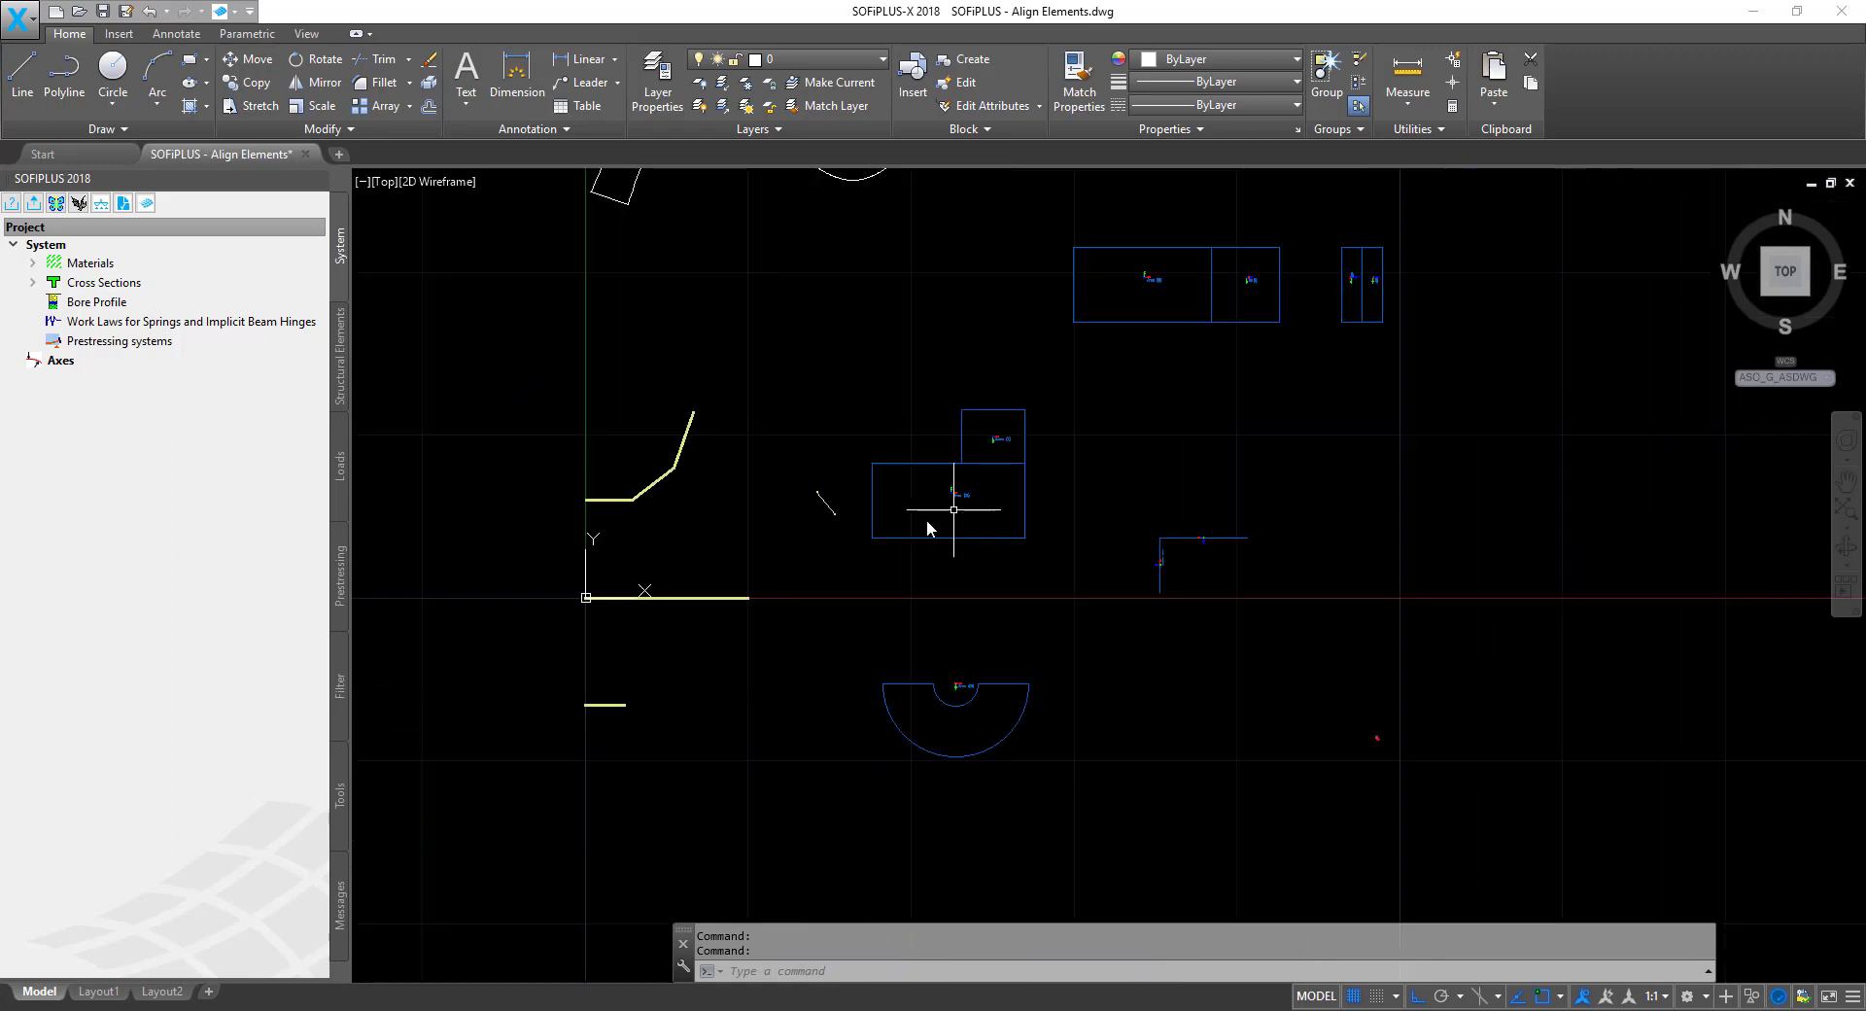
{"action": "scroll", "coordinate": [826, 499], "scroll_direction": "up", "scroll_amount": 6}
{"action": "scroll", "coordinate": [767, 486], "scroll_direction": "down", "scroll_amount": 4}
{"action": "scroll", "coordinate": [737, 428], "scroll_direction": "down", "scroll_amount": 4}
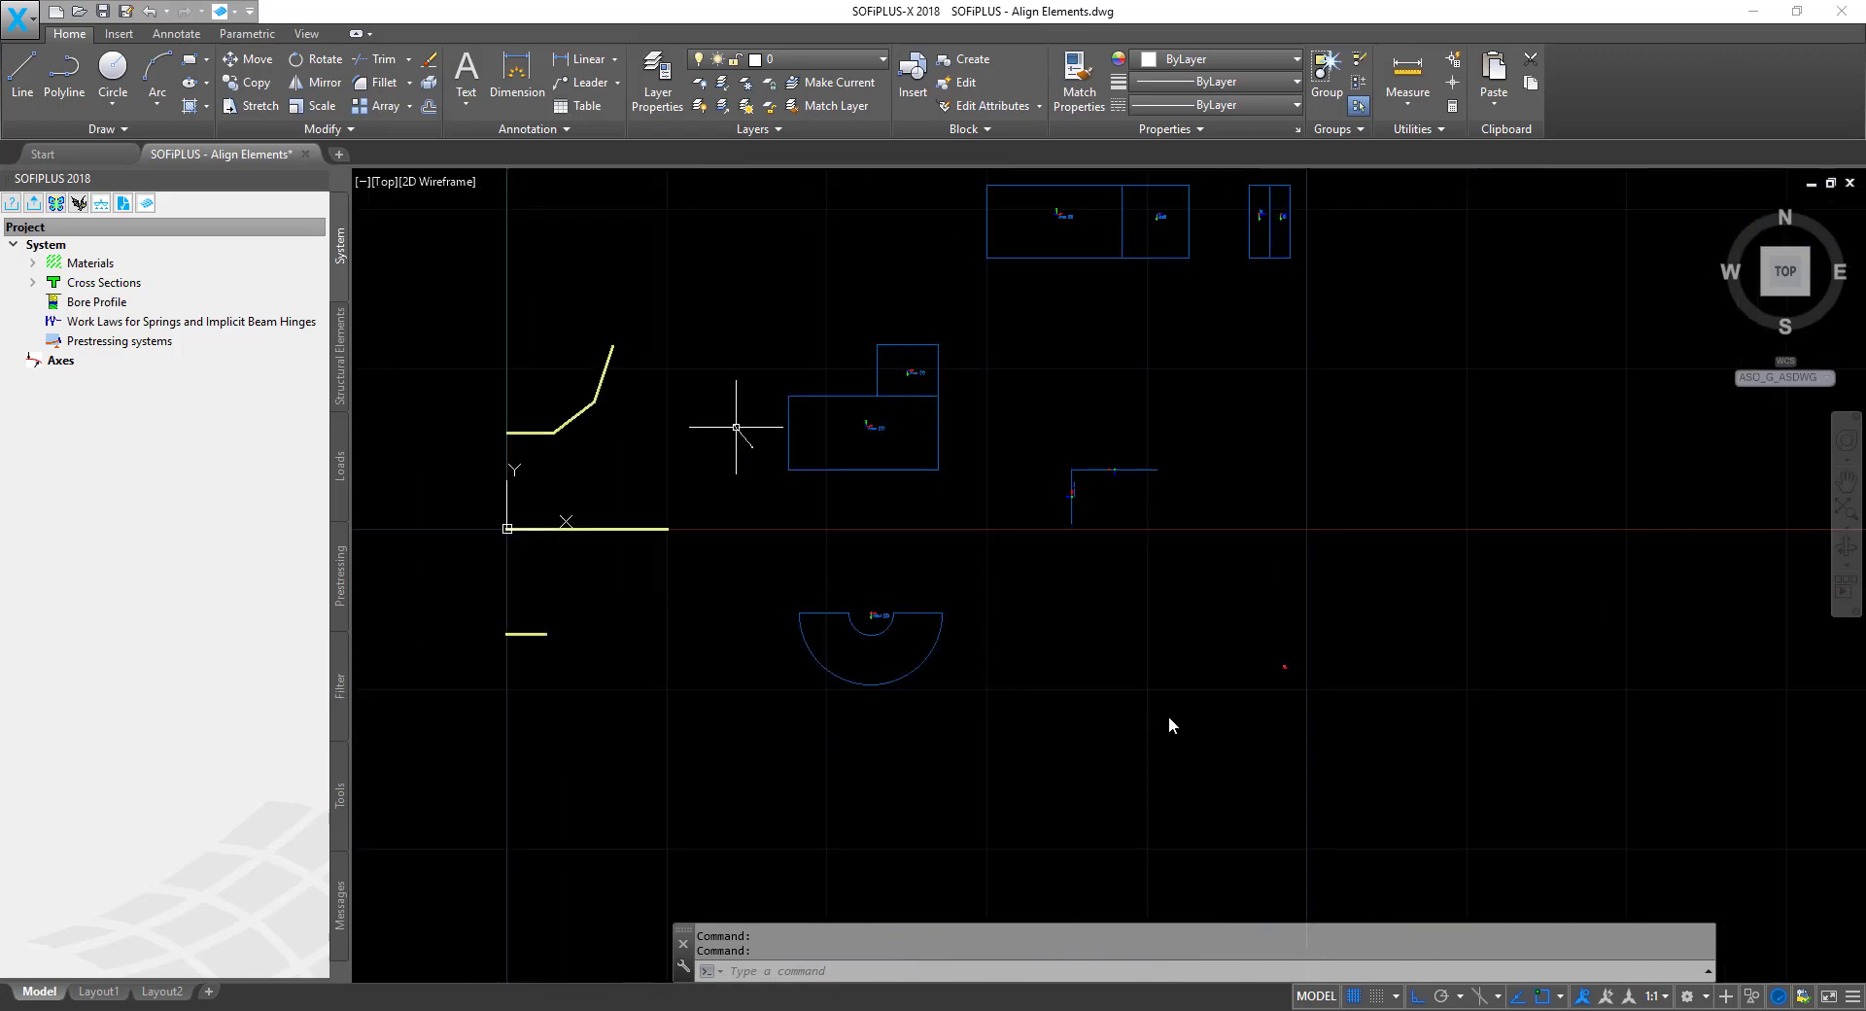
{"action": "scroll", "coordinate": [1283, 670], "scroll_direction": "up", "scroll_amount": 8}
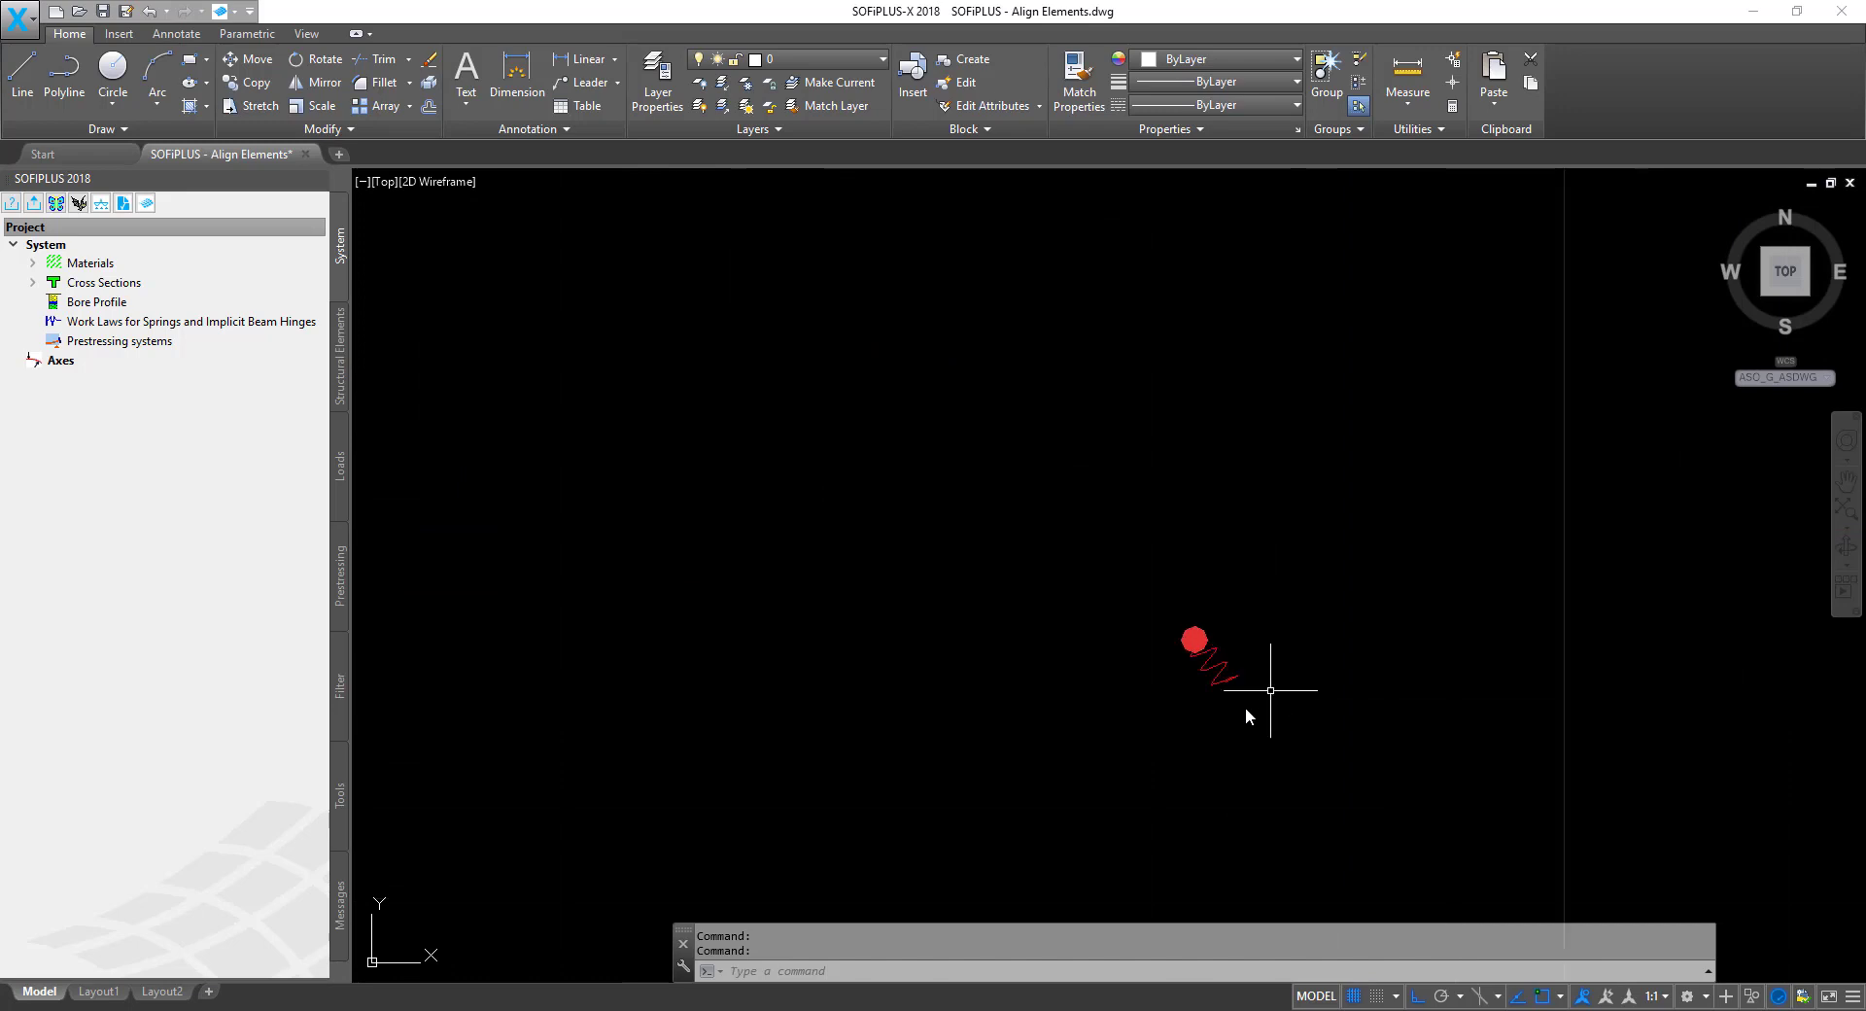
{"action": "scroll", "coordinate": [1404, 715], "scroll_direction": "down", "scroll_amount": 8}
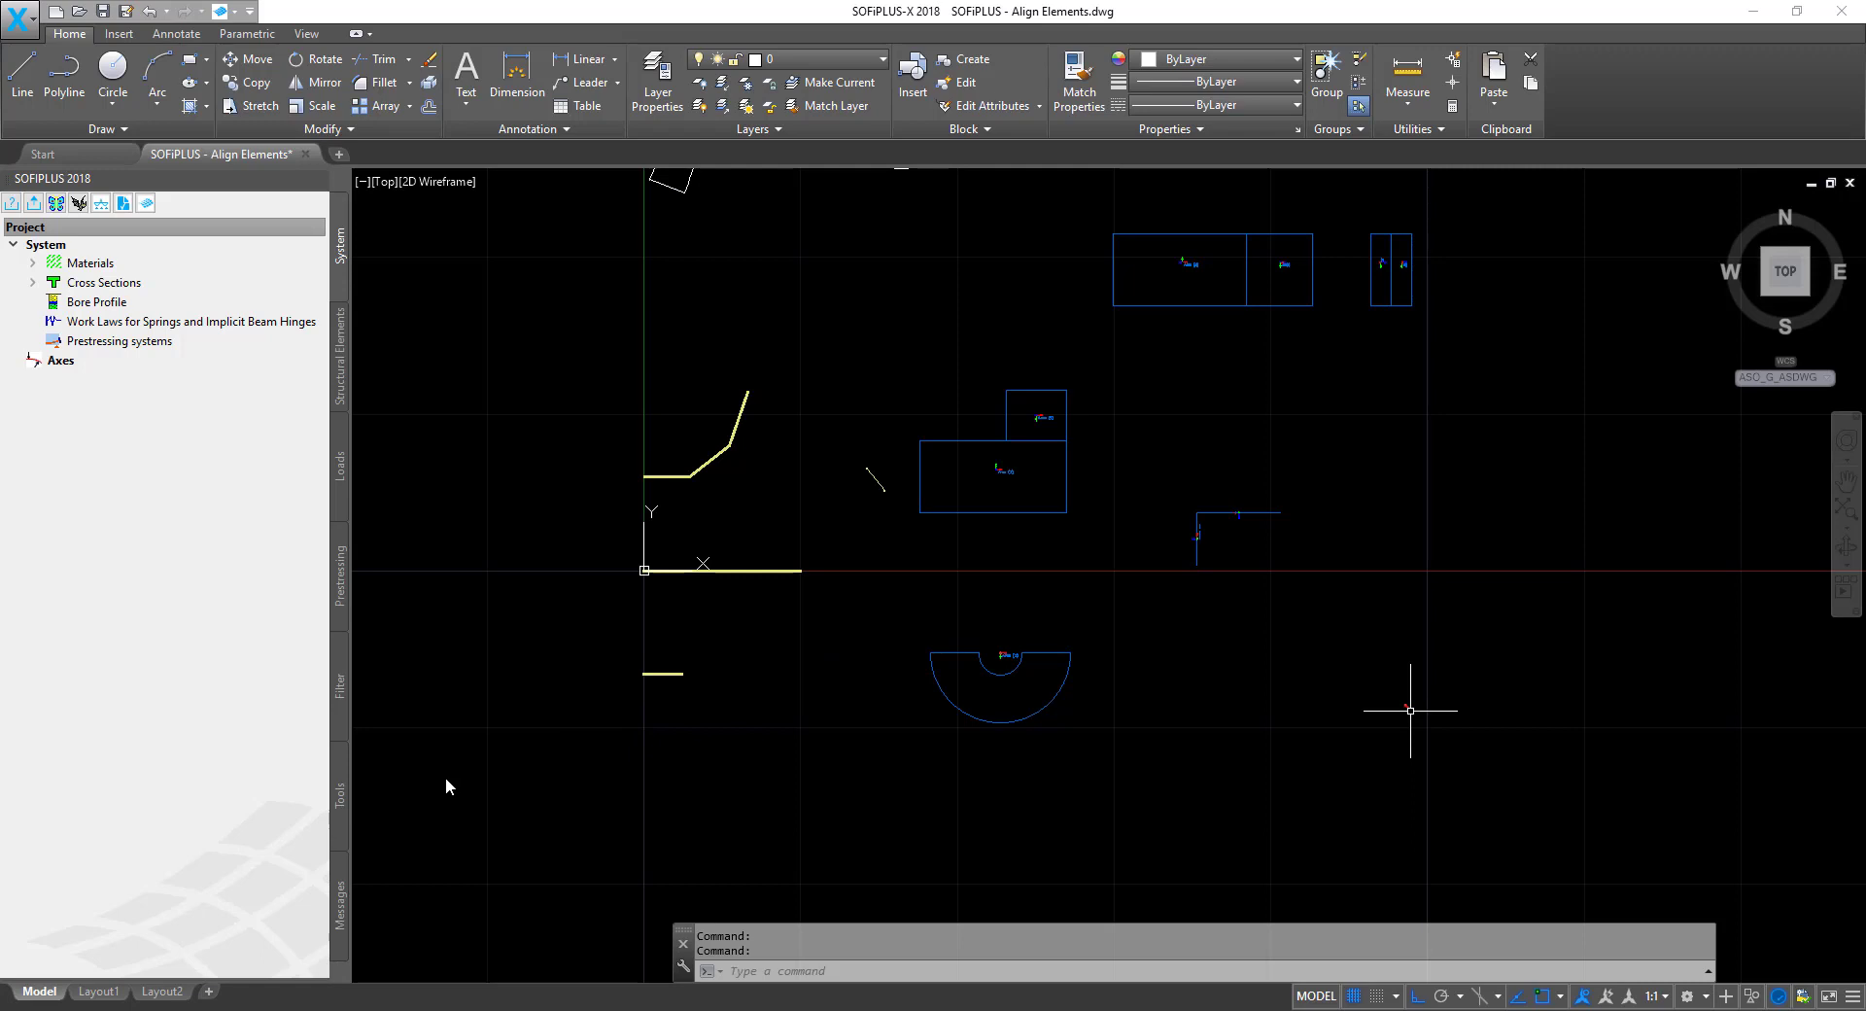
Turn on the coordinate system display for structural lines and structural points in the visualization settings.
{"action": "left_click", "coordinate": [340, 834]}
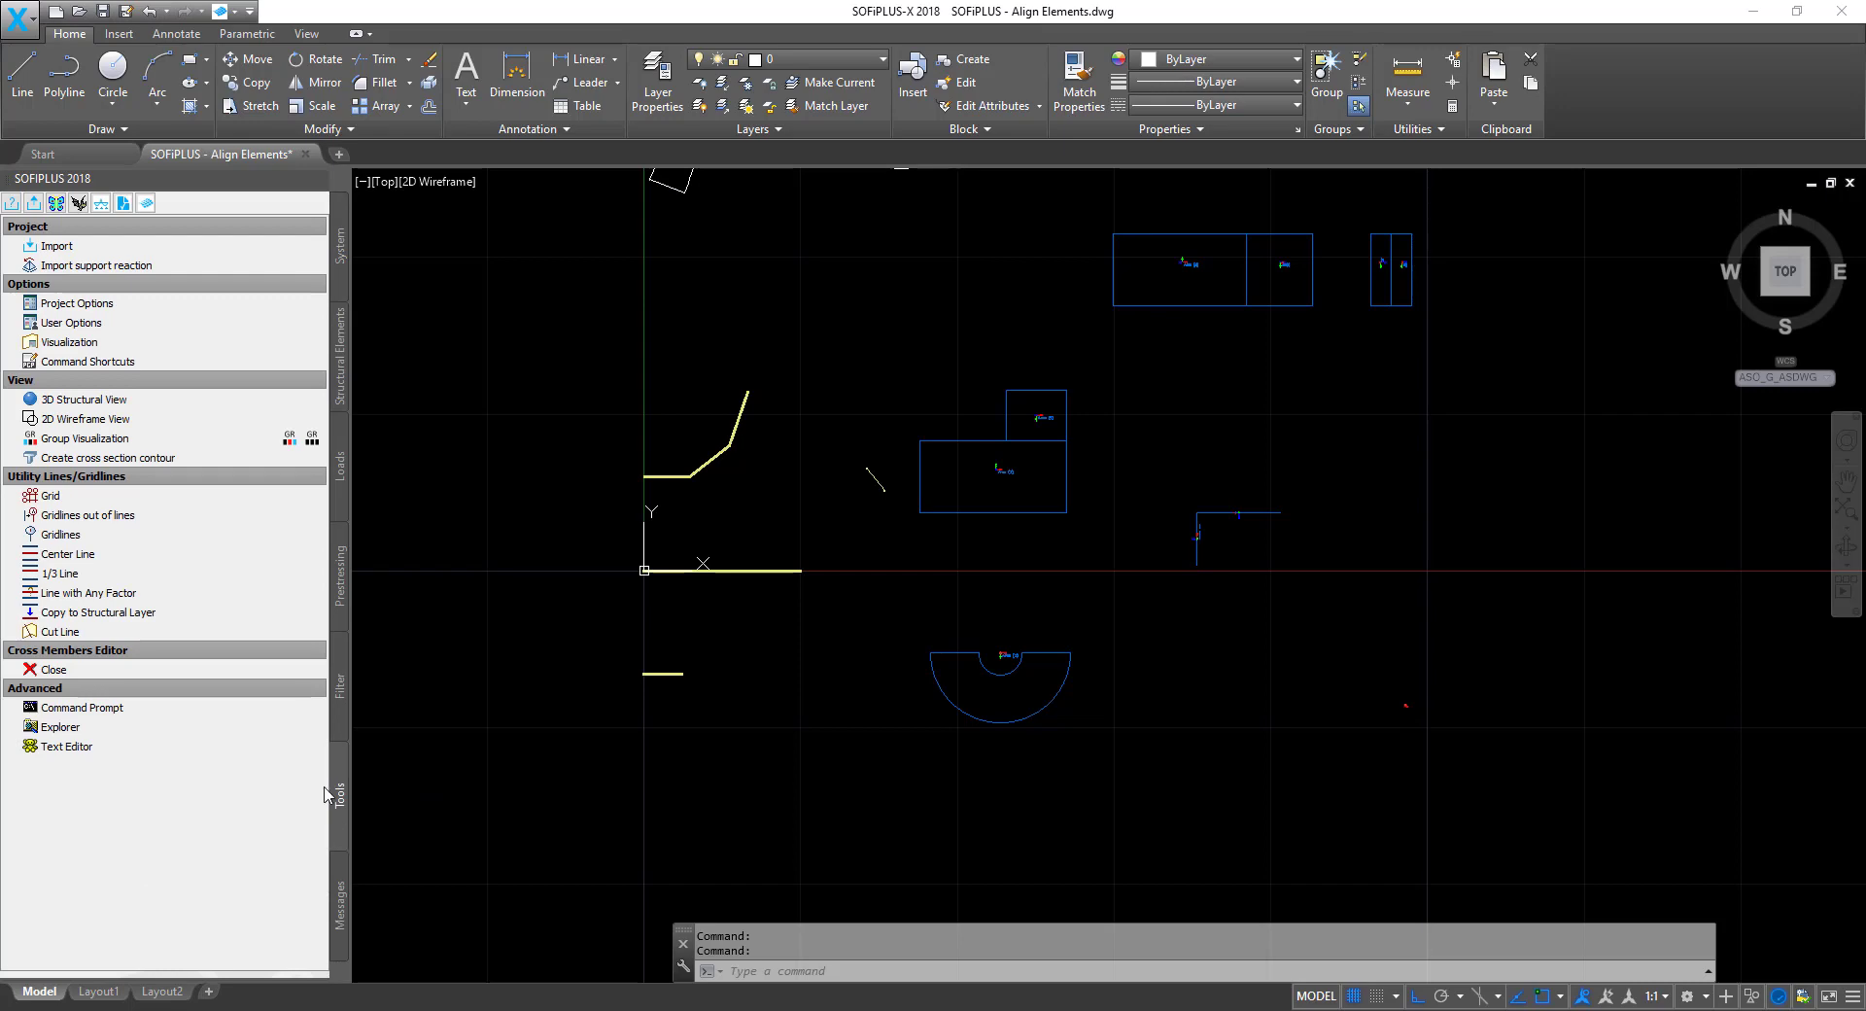
{"action": "left_click", "coordinate": [70, 342]}
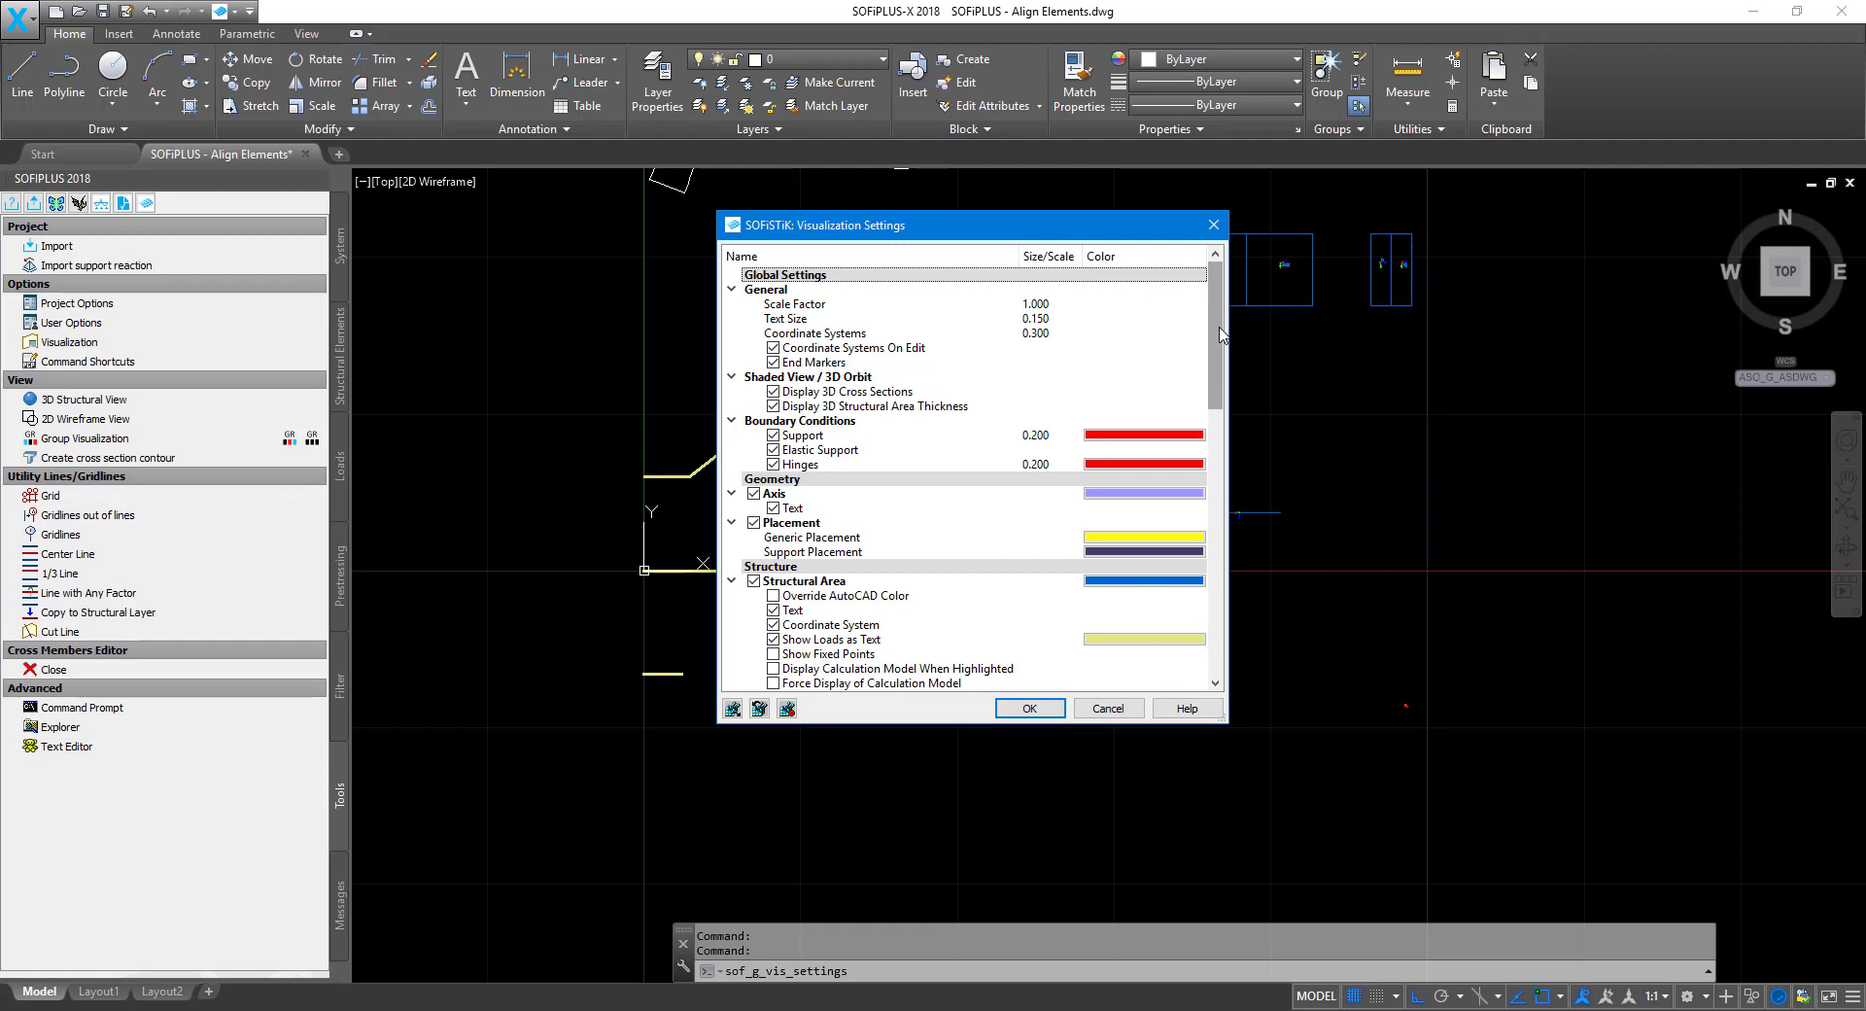
{"action": "left_click_drag", "start_coordinate": [1217, 323], "coordinate": [1239, 422]}
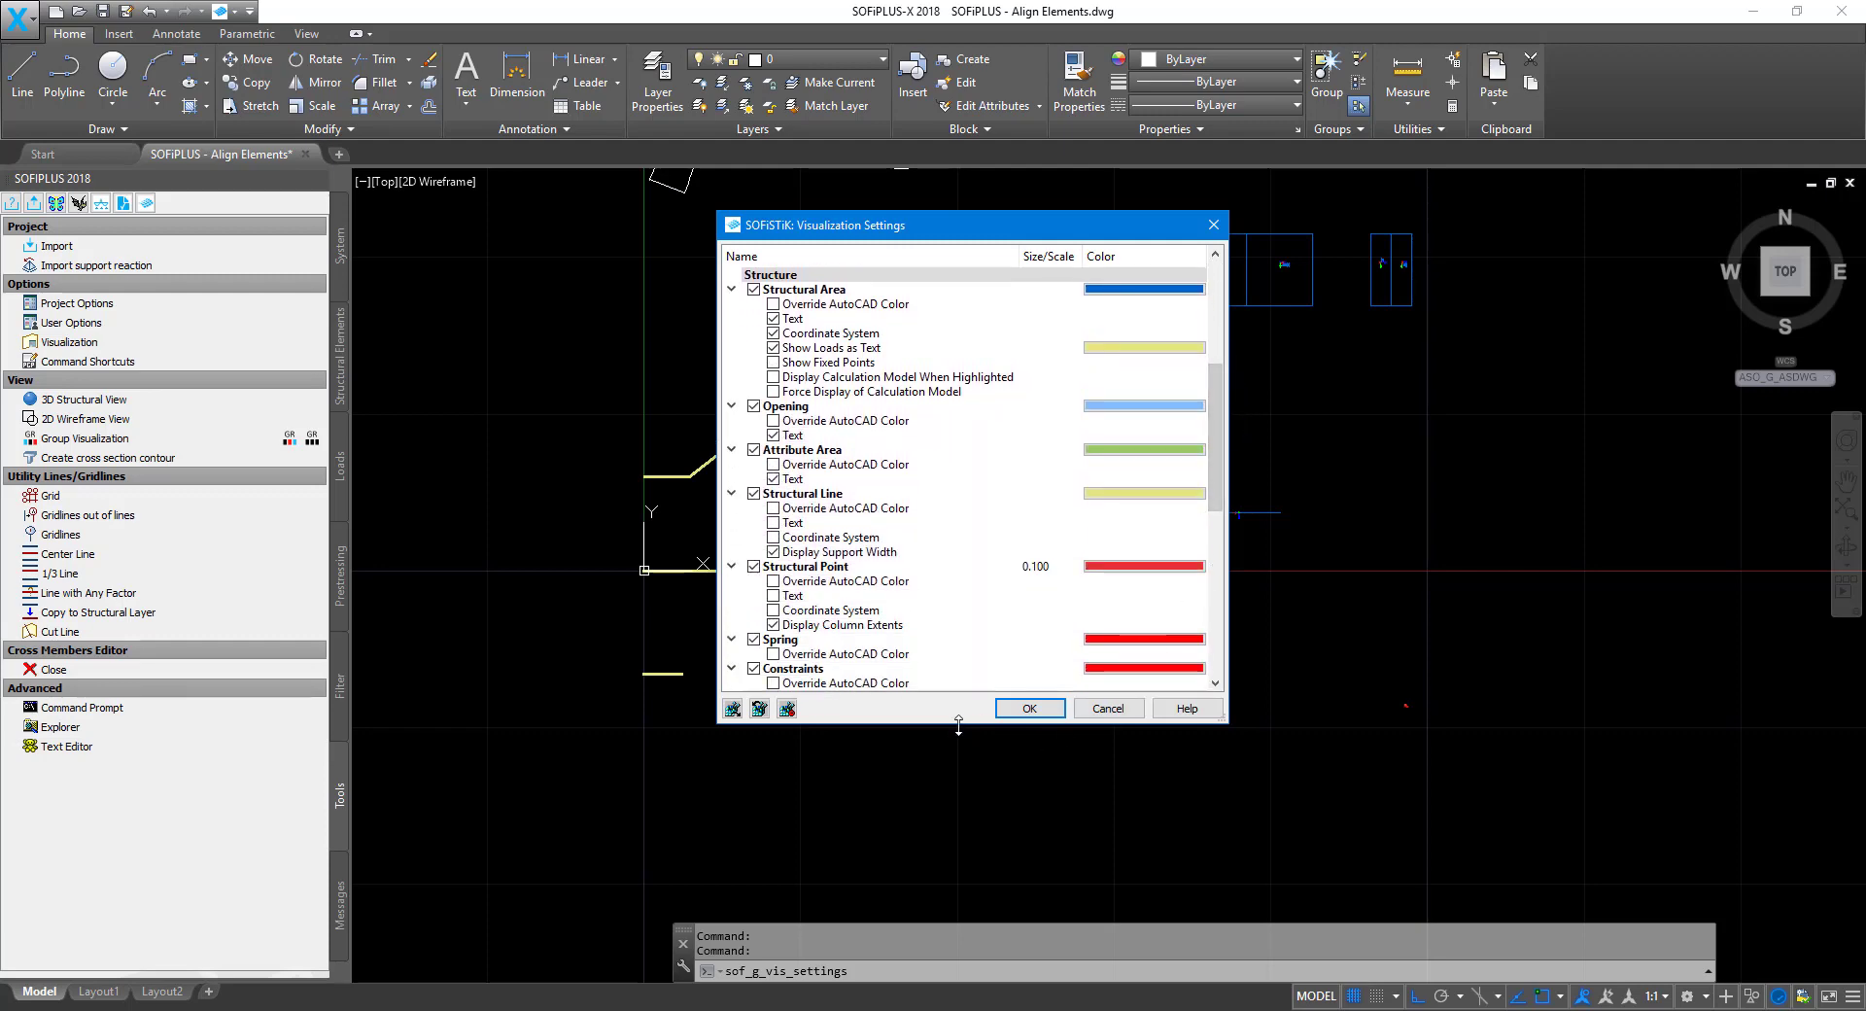
{"action": "left_click_drag", "start_coordinate": [966, 724], "coordinate": [966, 771]}
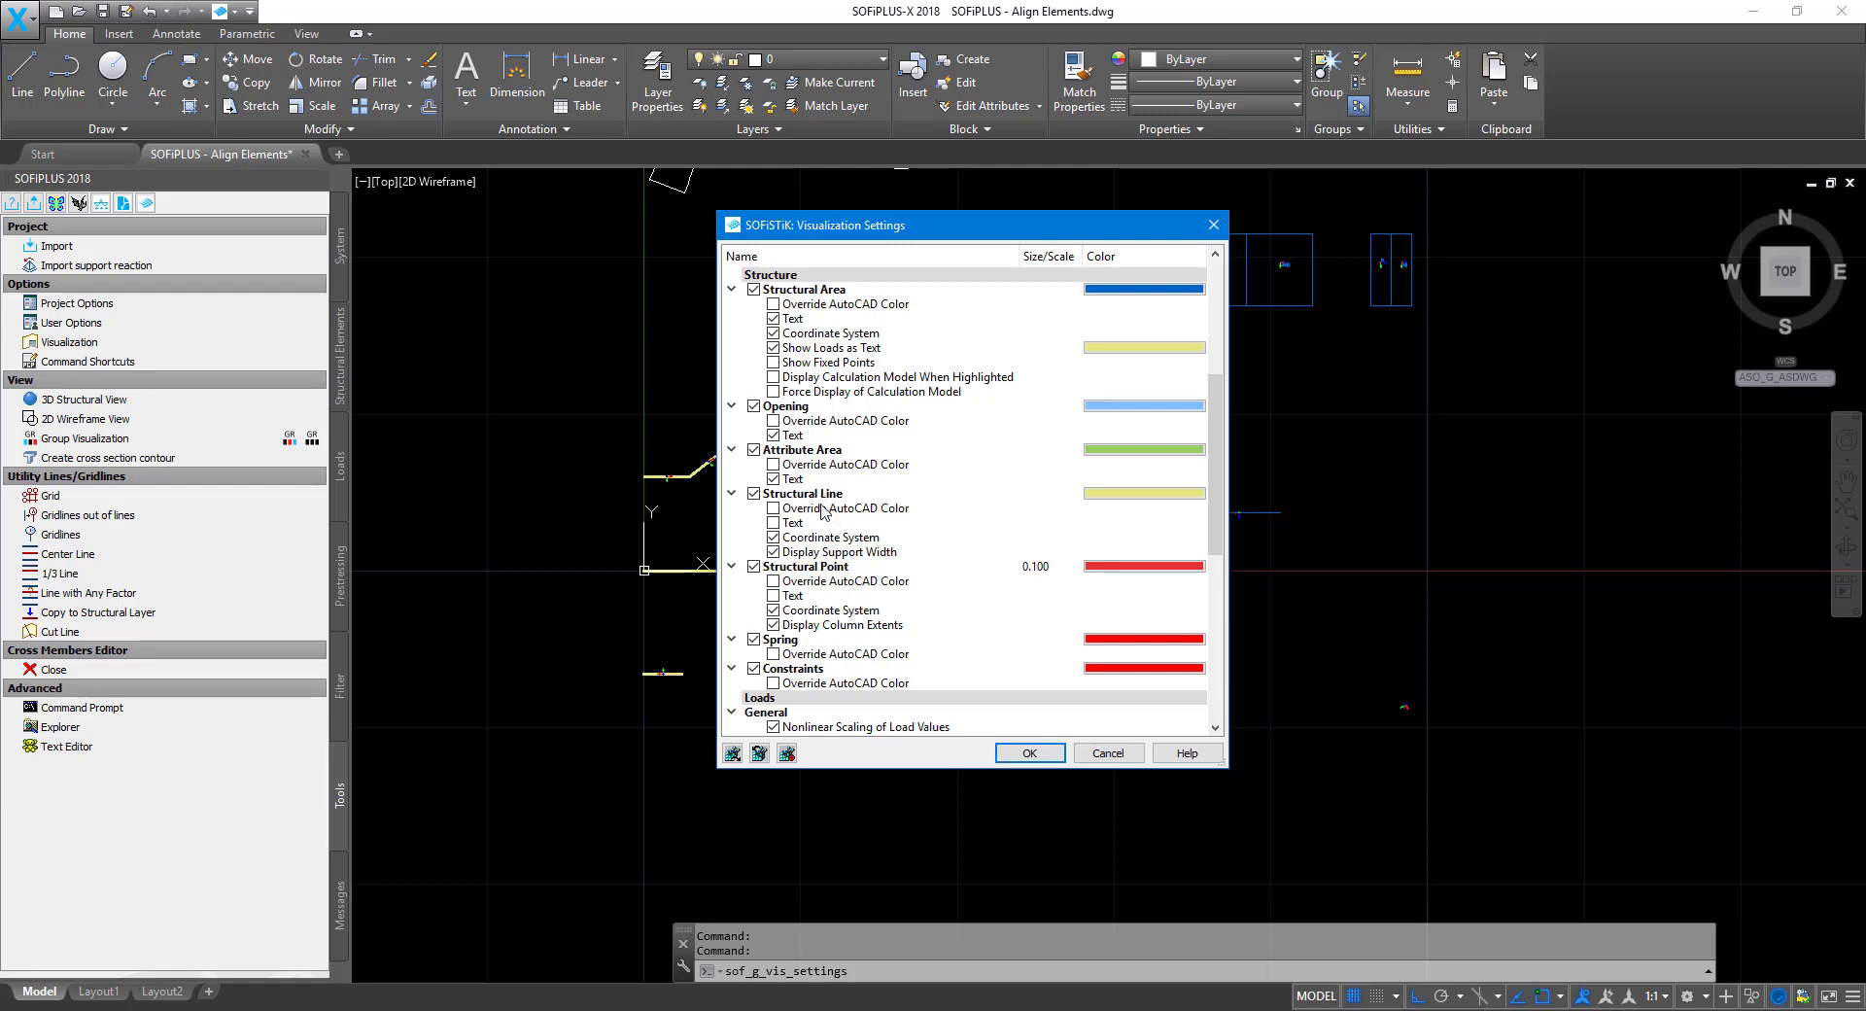
{"action": "scroll", "coordinate": [827, 511], "scroll_direction": "down", "scroll_amount": 1}
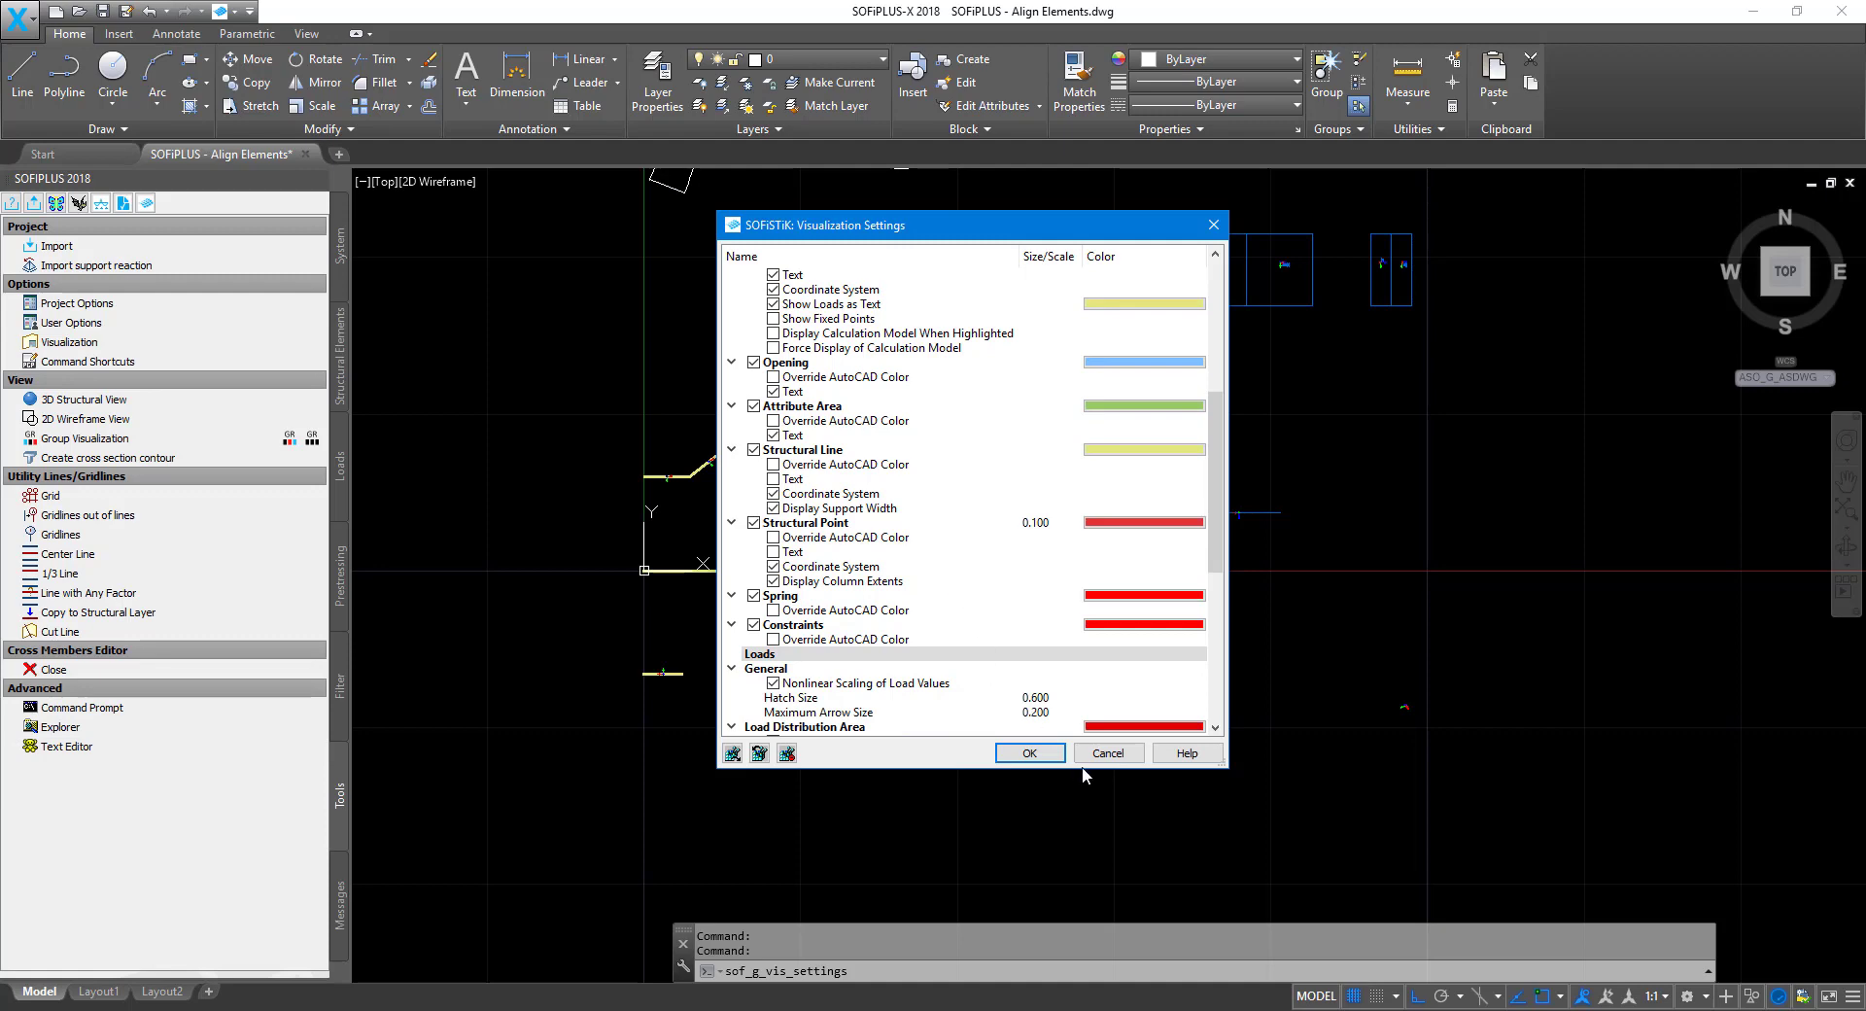
{"action": "left_click", "coordinate": [1045, 755]}
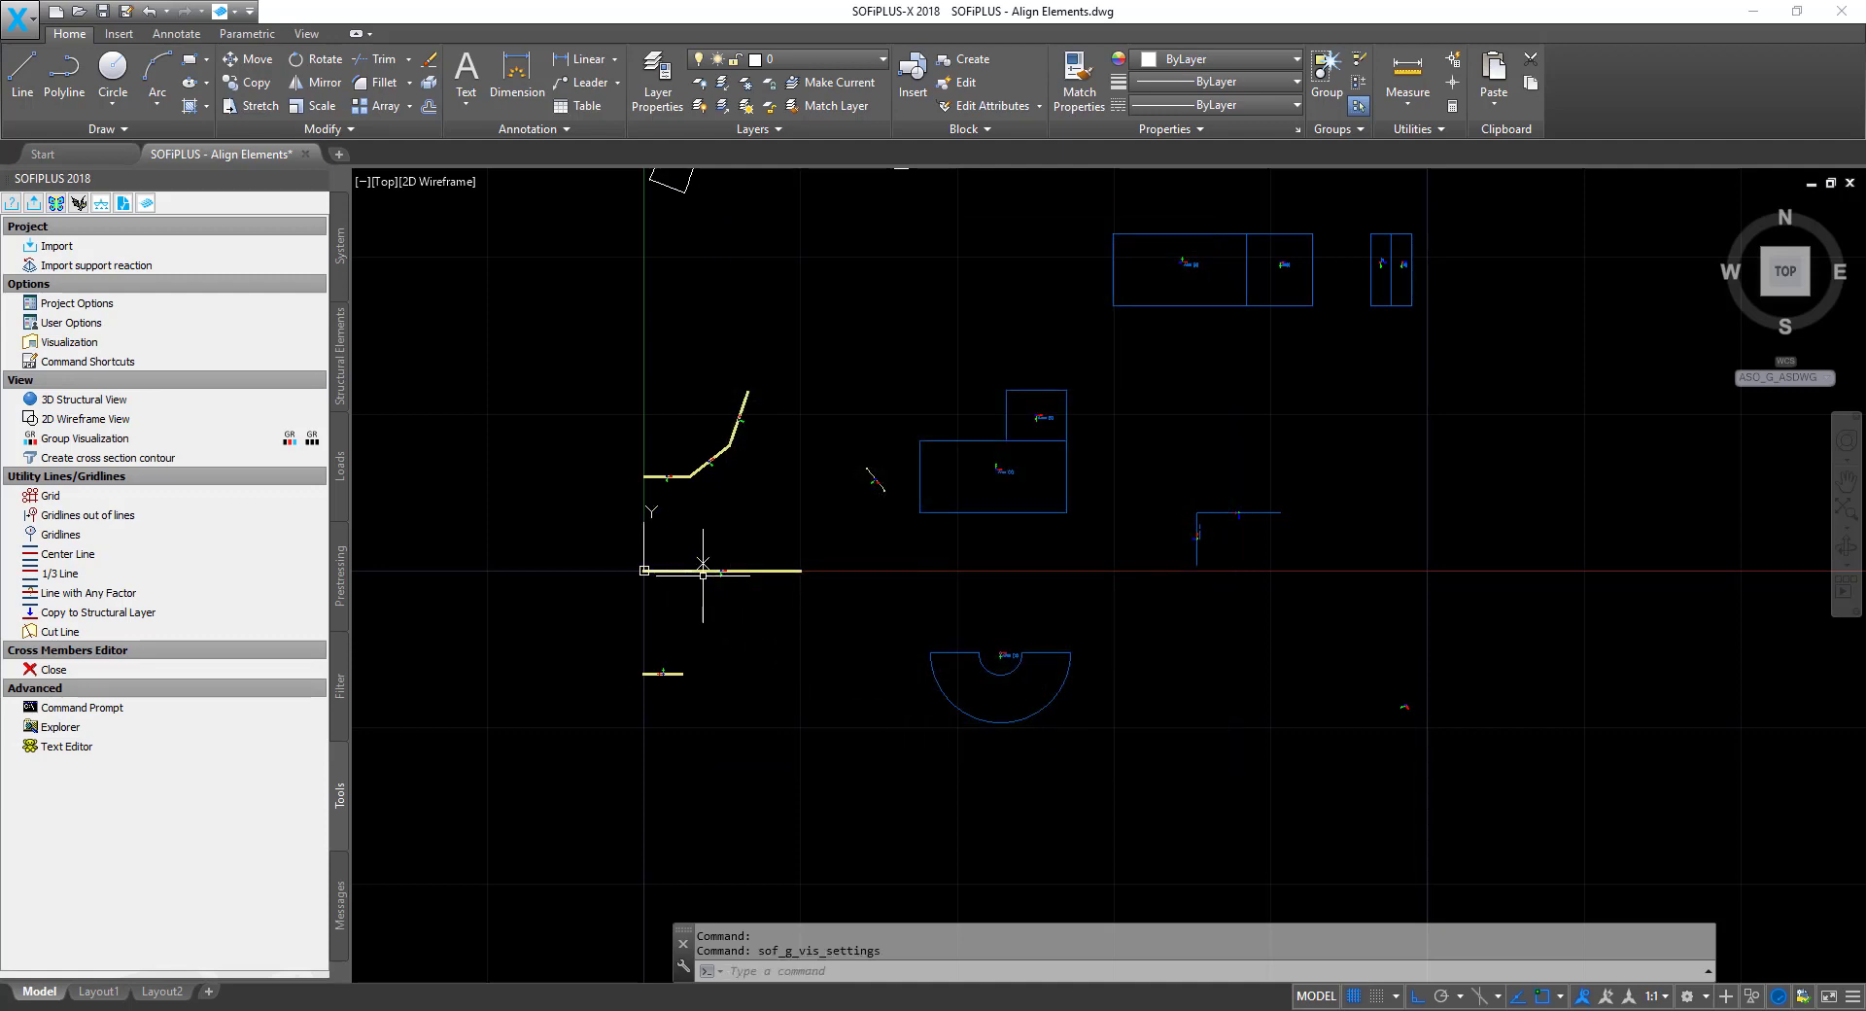
Examine the local axes of the horizontal structural line at the origin and compare them with the neighbouring elements.
{"action": "scroll", "coordinate": [694, 569], "scroll_direction": "up", "scroll_amount": 8}
{"action": "scroll", "coordinate": [749, 556], "scroll_direction": "up", "scroll_amount": 3}
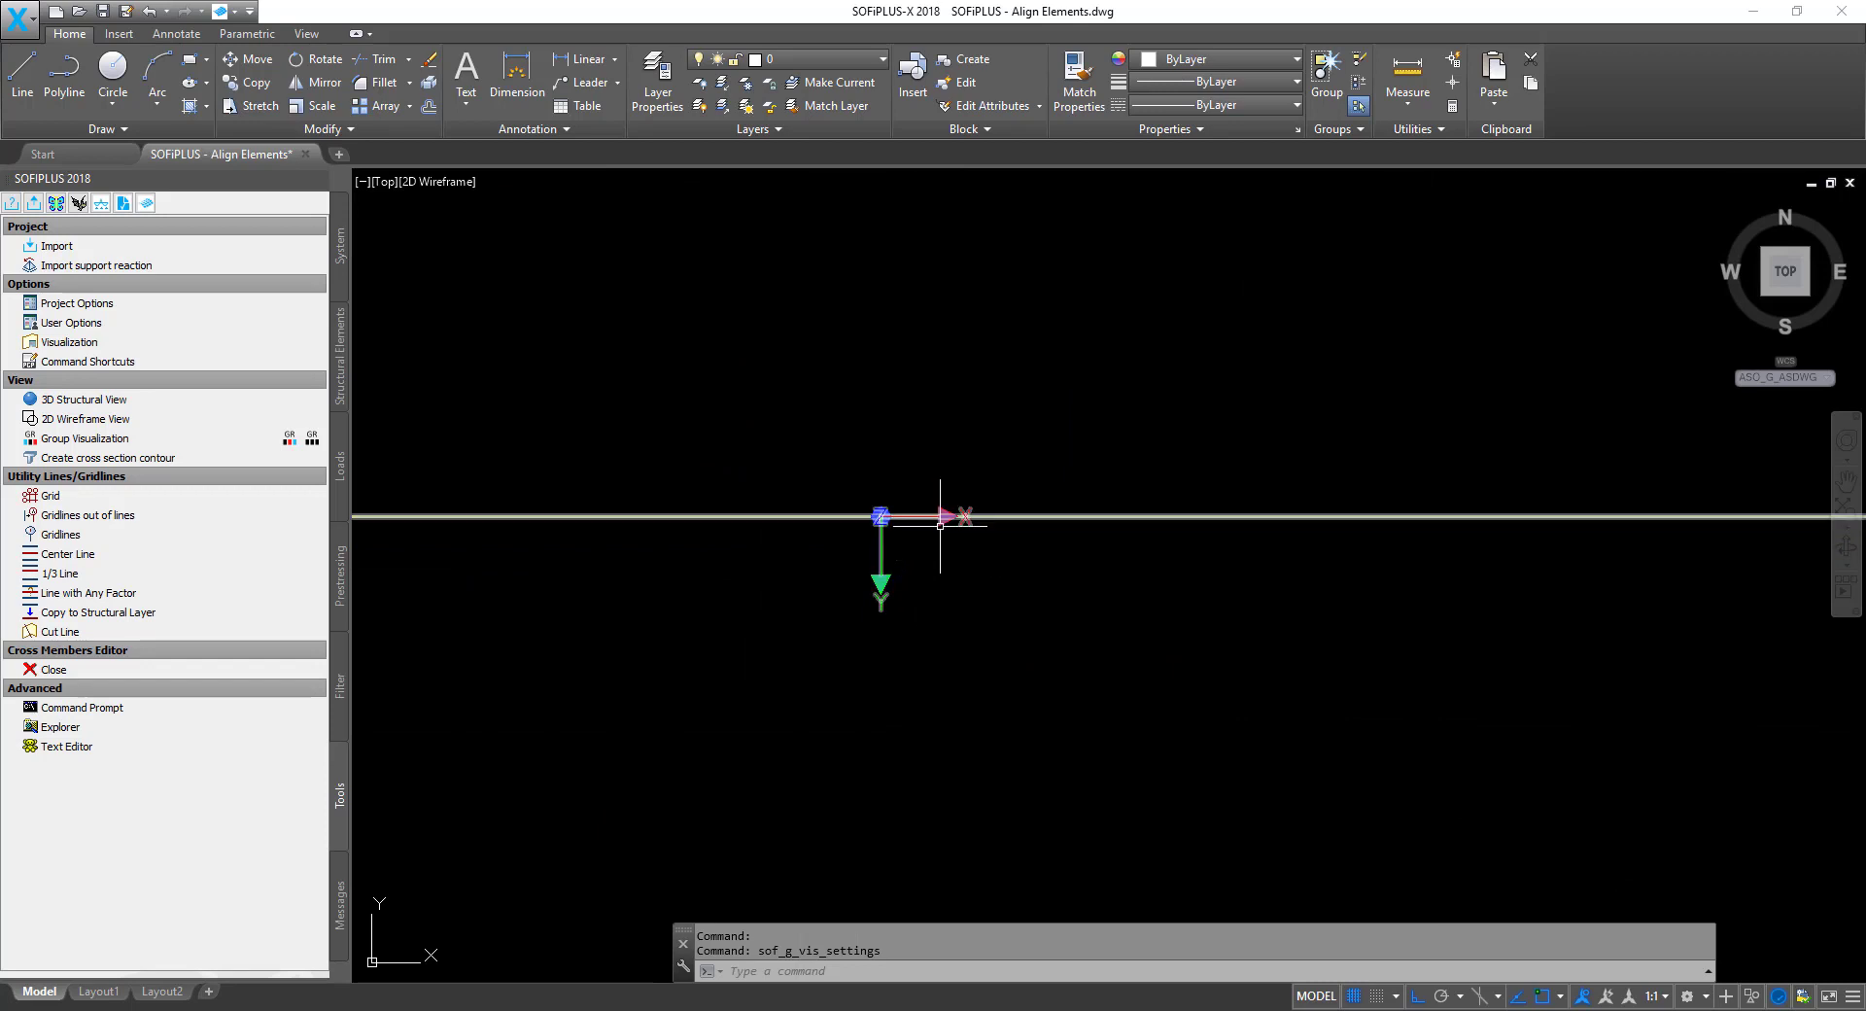
{"action": "scroll", "coordinate": [923, 563], "scroll_direction": "down", "scroll_amount": 2}
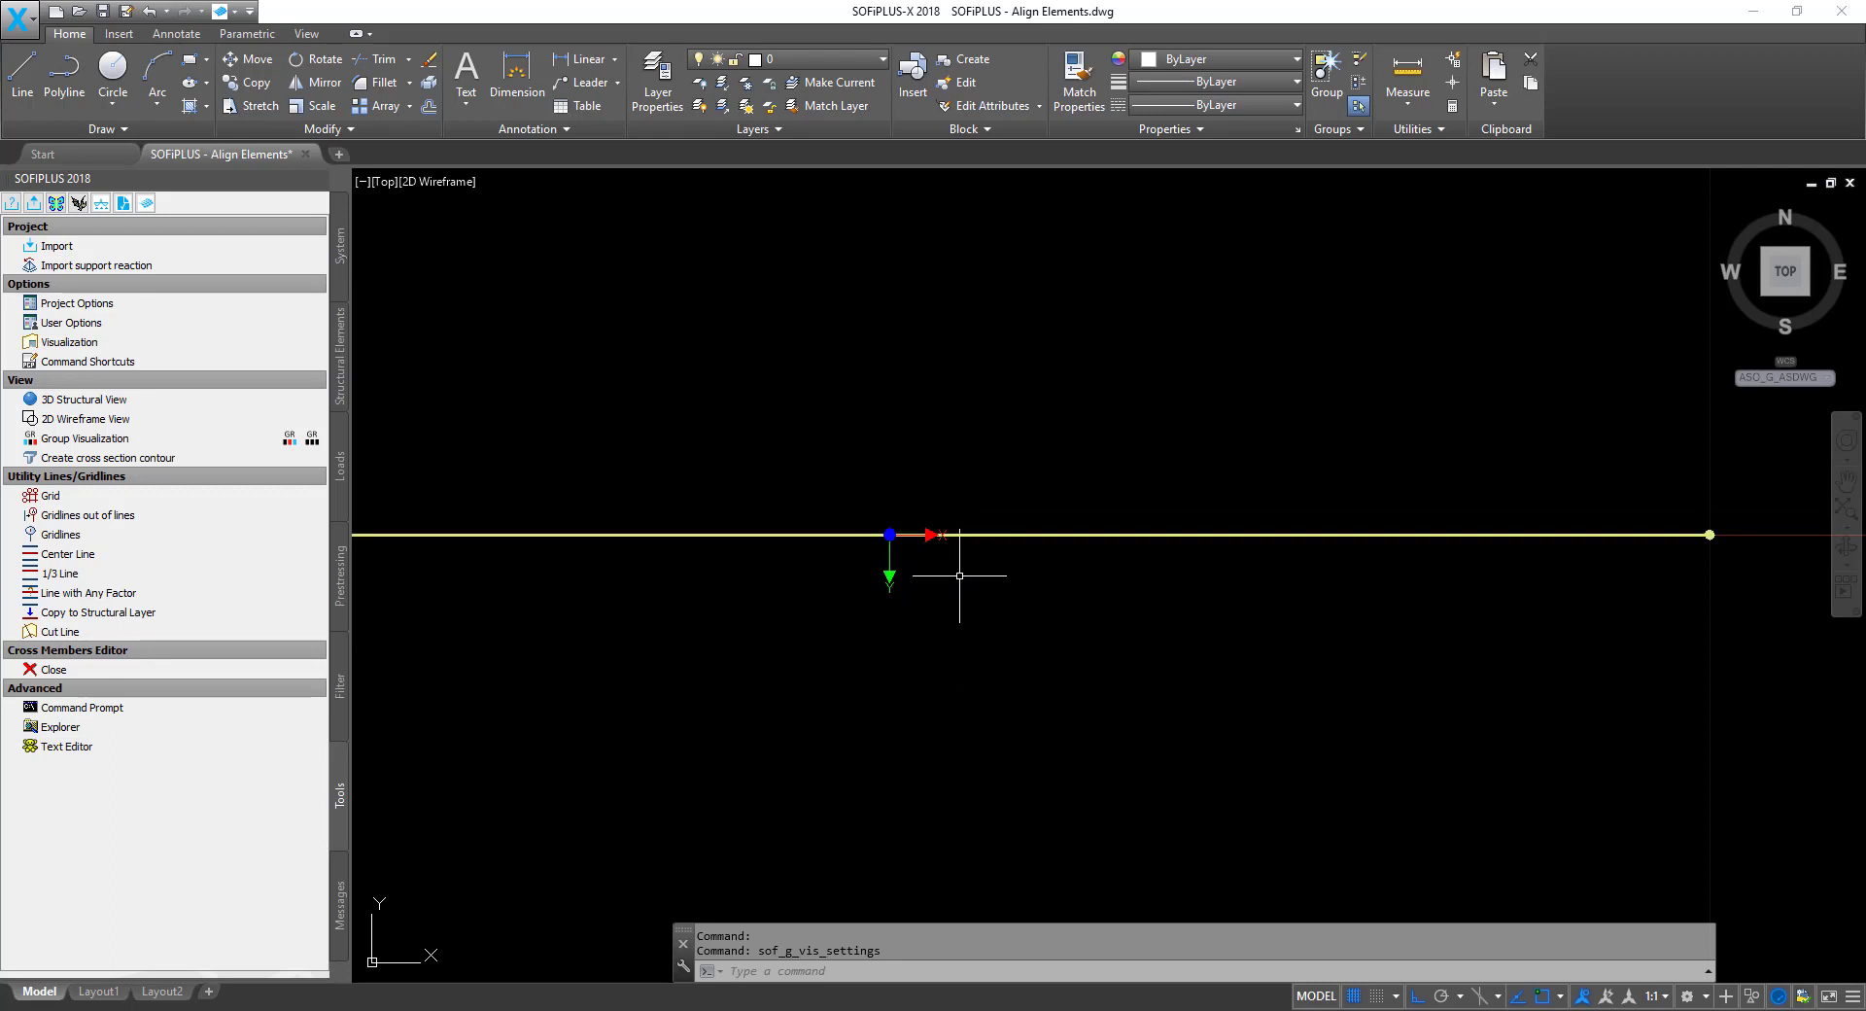
{"action": "scroll", "coordinate": [958, 502], "scroll_direction": "down", "scroll_amount": 2}
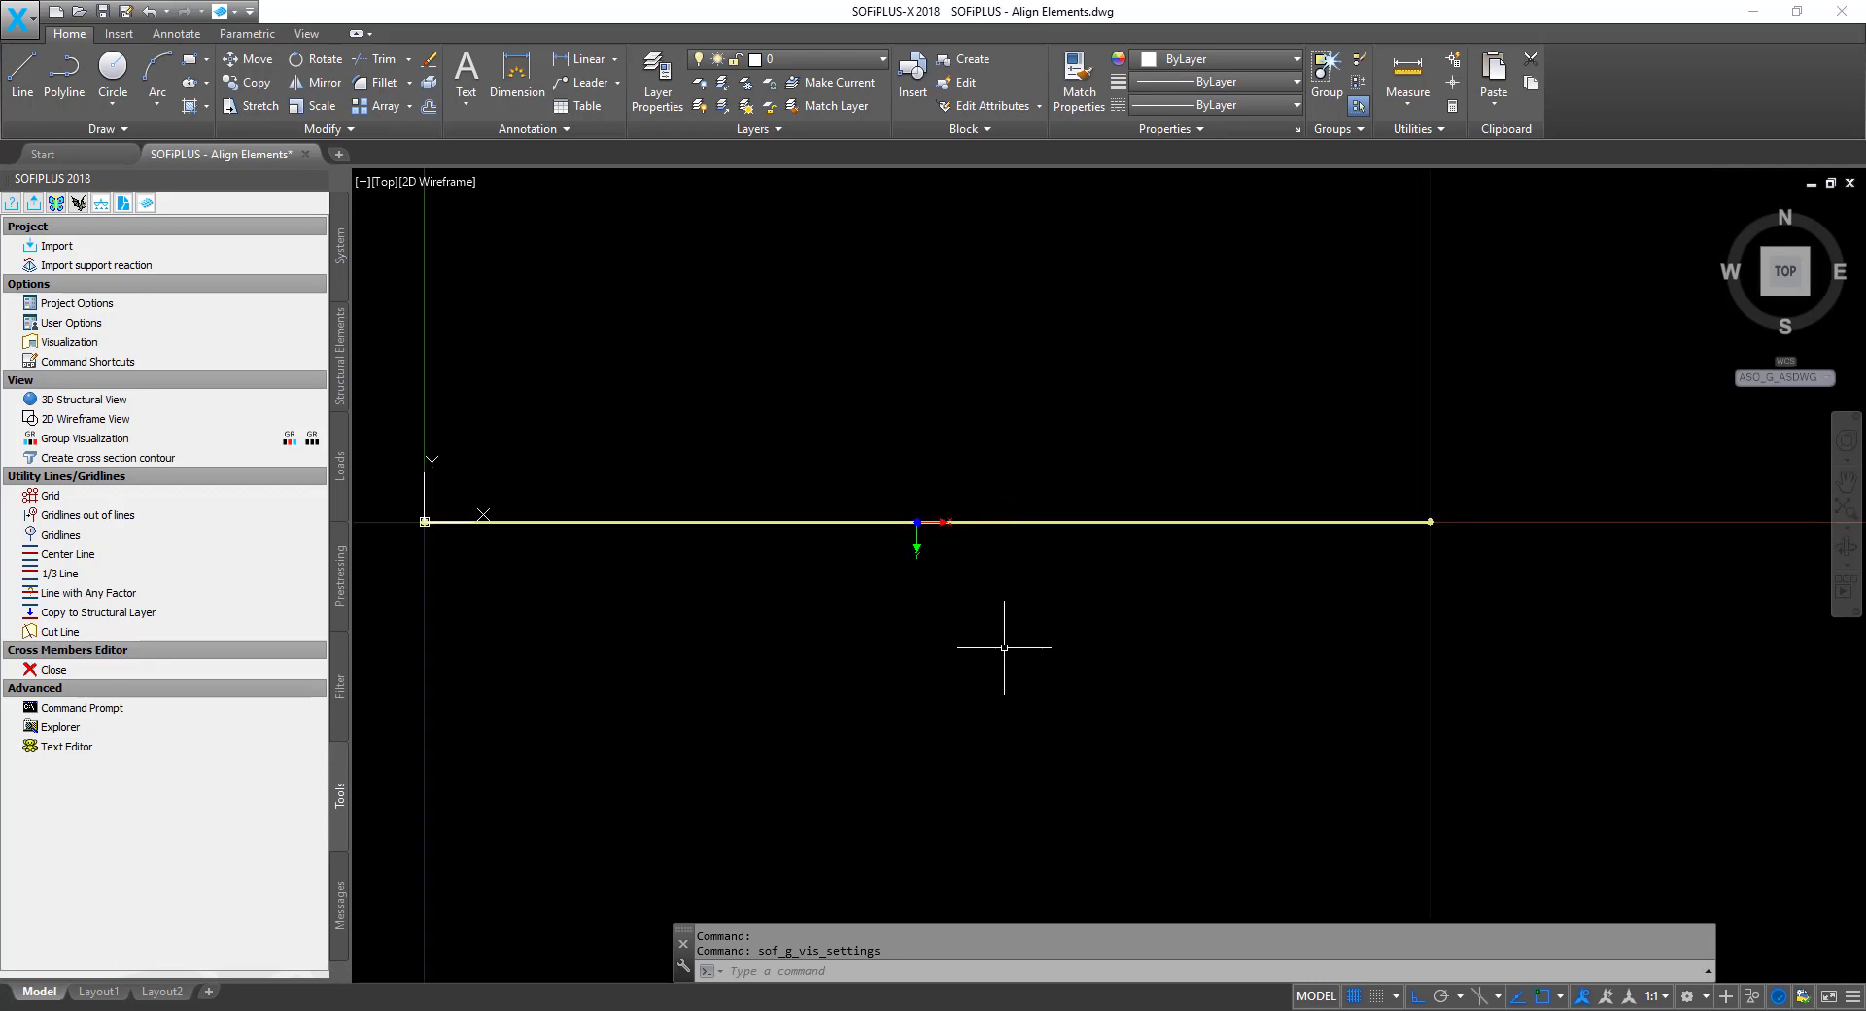
{"action": "scroll", "coordinate": [935, 550], "scroll_direction": "down", "scroll_amount": 2}
{"action": "scroll", "coordinate": [714, 506], "scroll_direction": "down", "scroll_amount": 4}
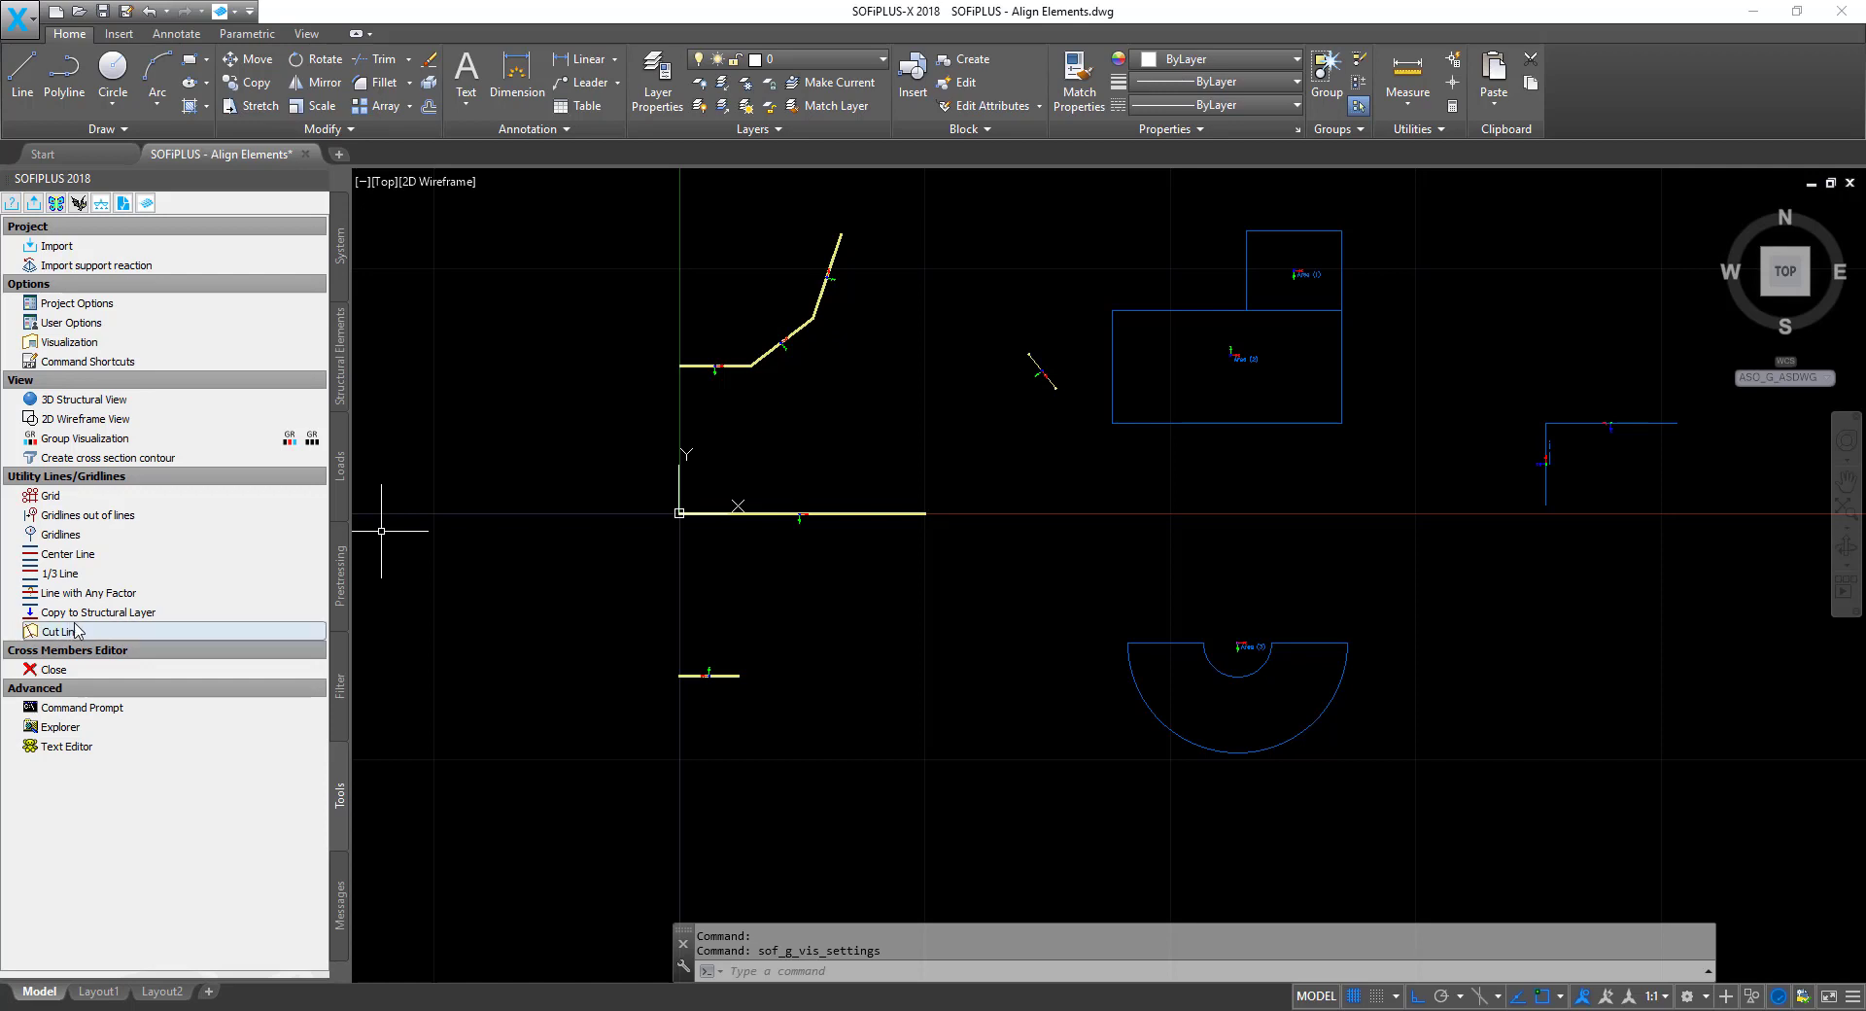
Align only Area (2), excluding Area (1), by setting its local x-direction diagonally down to the right through two points with ortho off.
{"action": "left_click", "coordinate": [339, 374]}
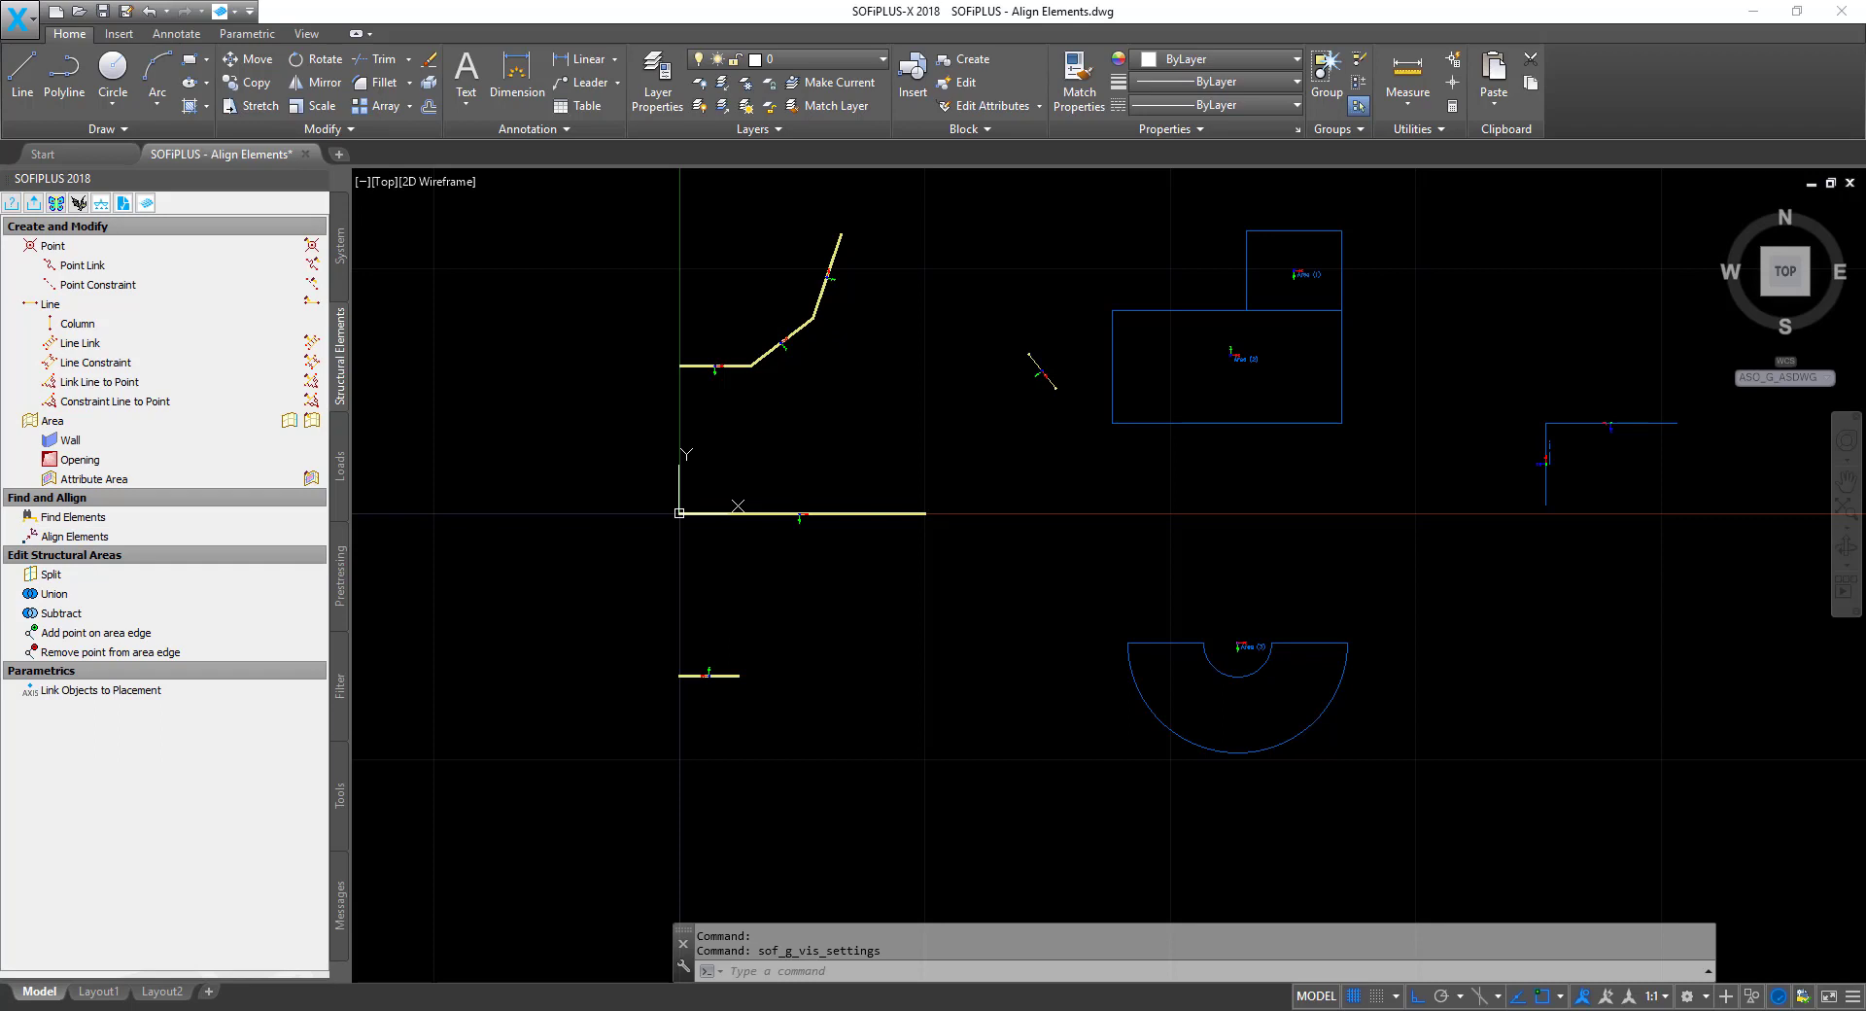
{"action": "left_click", "coordinate": [100, 537]}
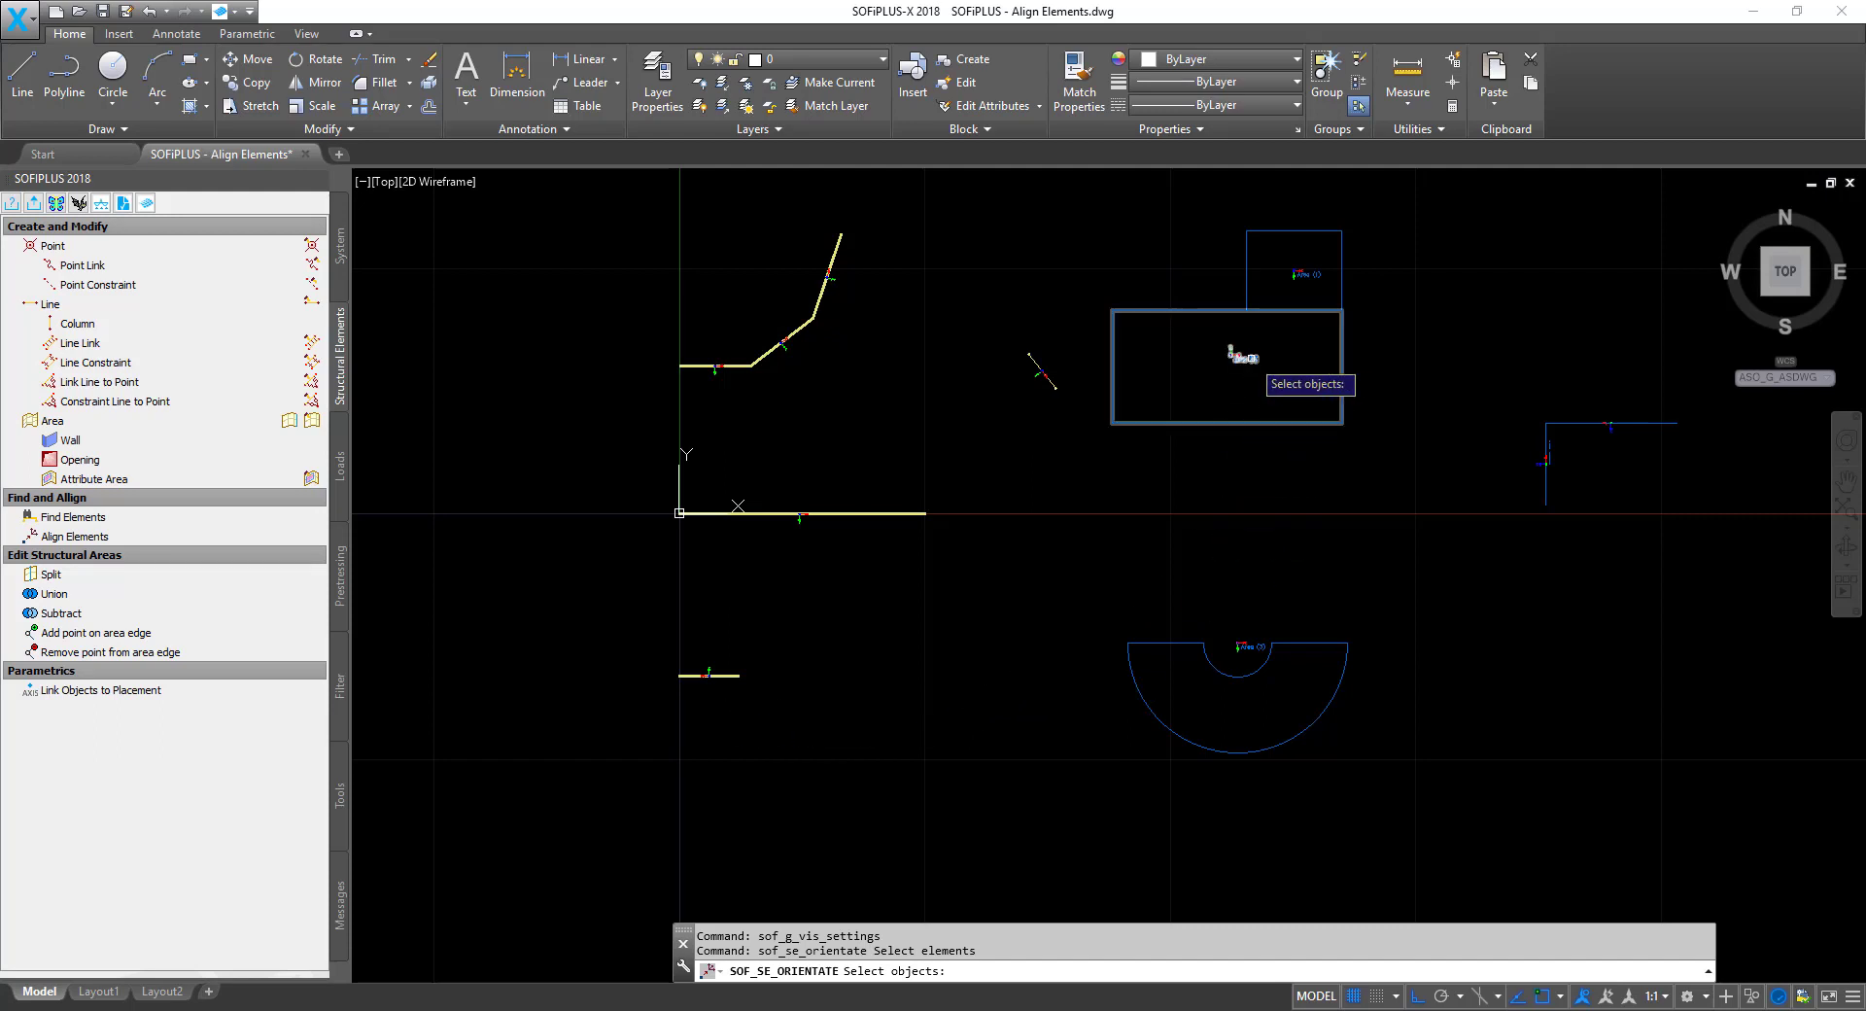
{"action": "scroll", "coordinate": [1244, 358], "scroll_direction": "up", "scroll_amount": 4}
{"action": "scroll", "coordinate": [1132, 505], "scroll_direction": "down", "scroll_amount": 1}
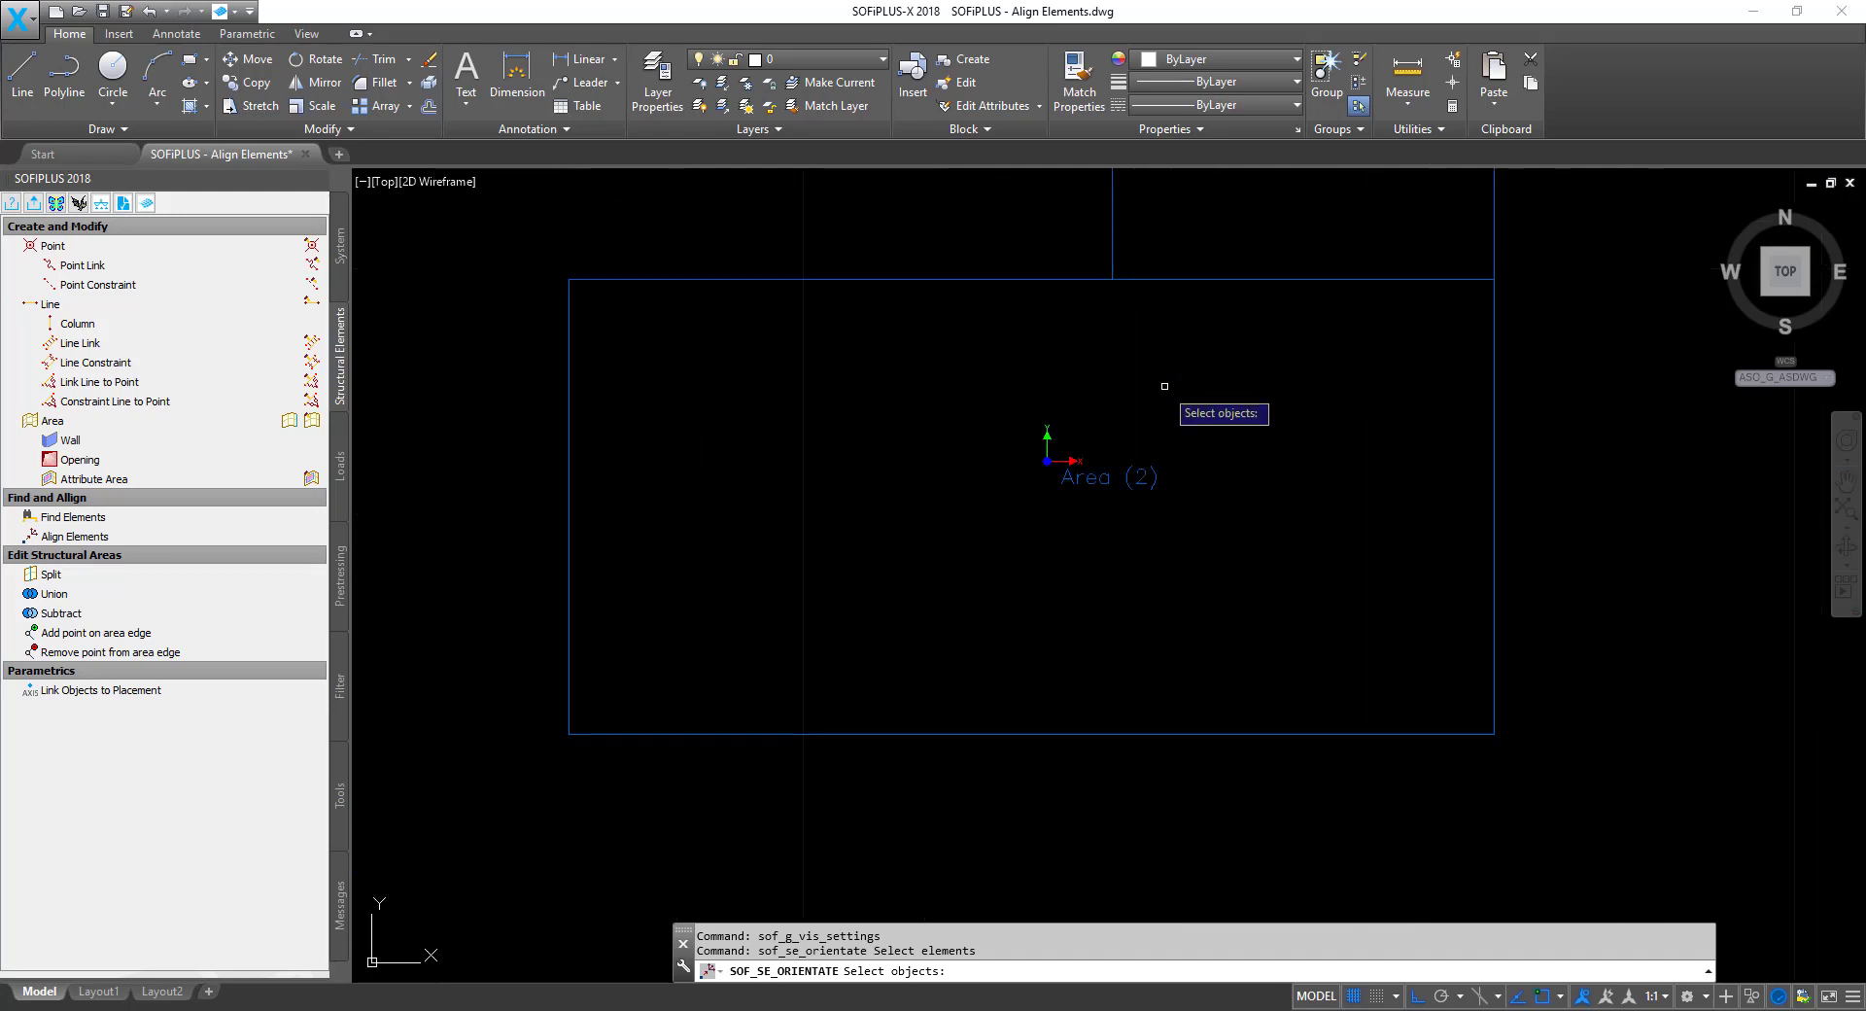
{"action": "left_click", "coordinate": [1089, 480]}
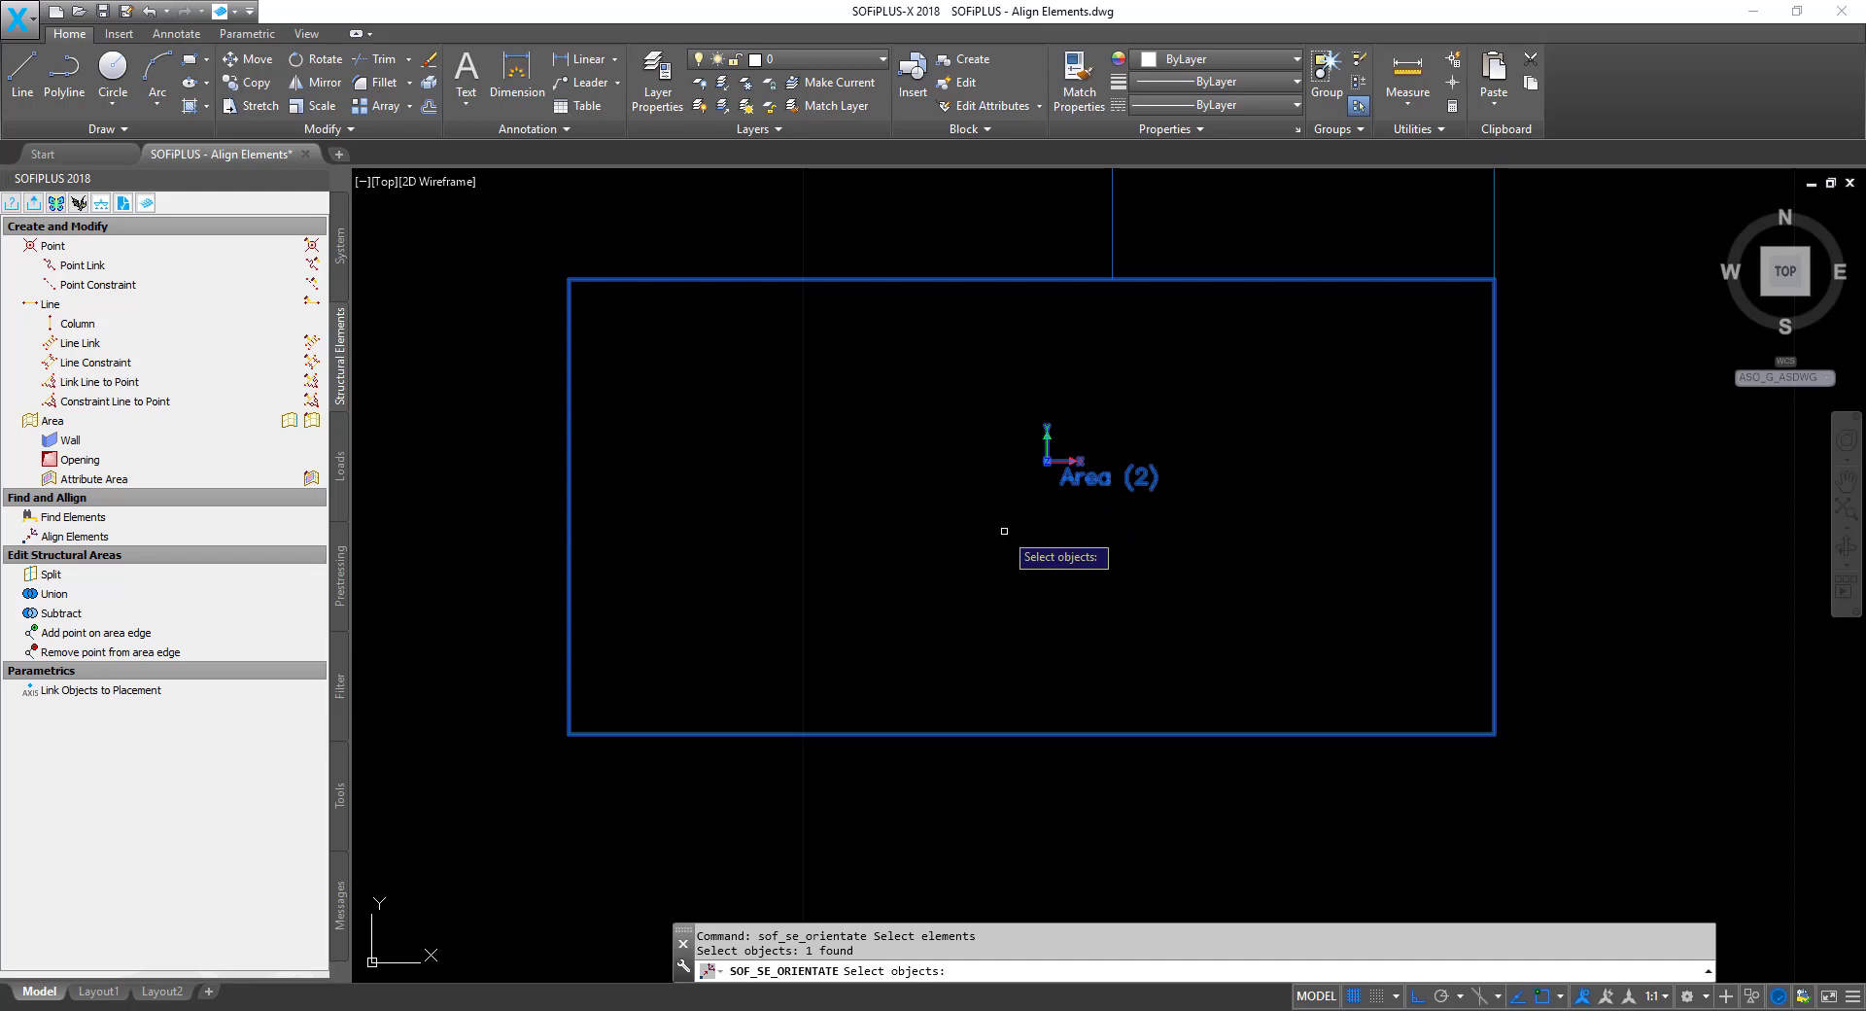
{"action": "scroll", "coordinate": [1090, 468], "scroll_direction": "down", "scroll_amount": 4}
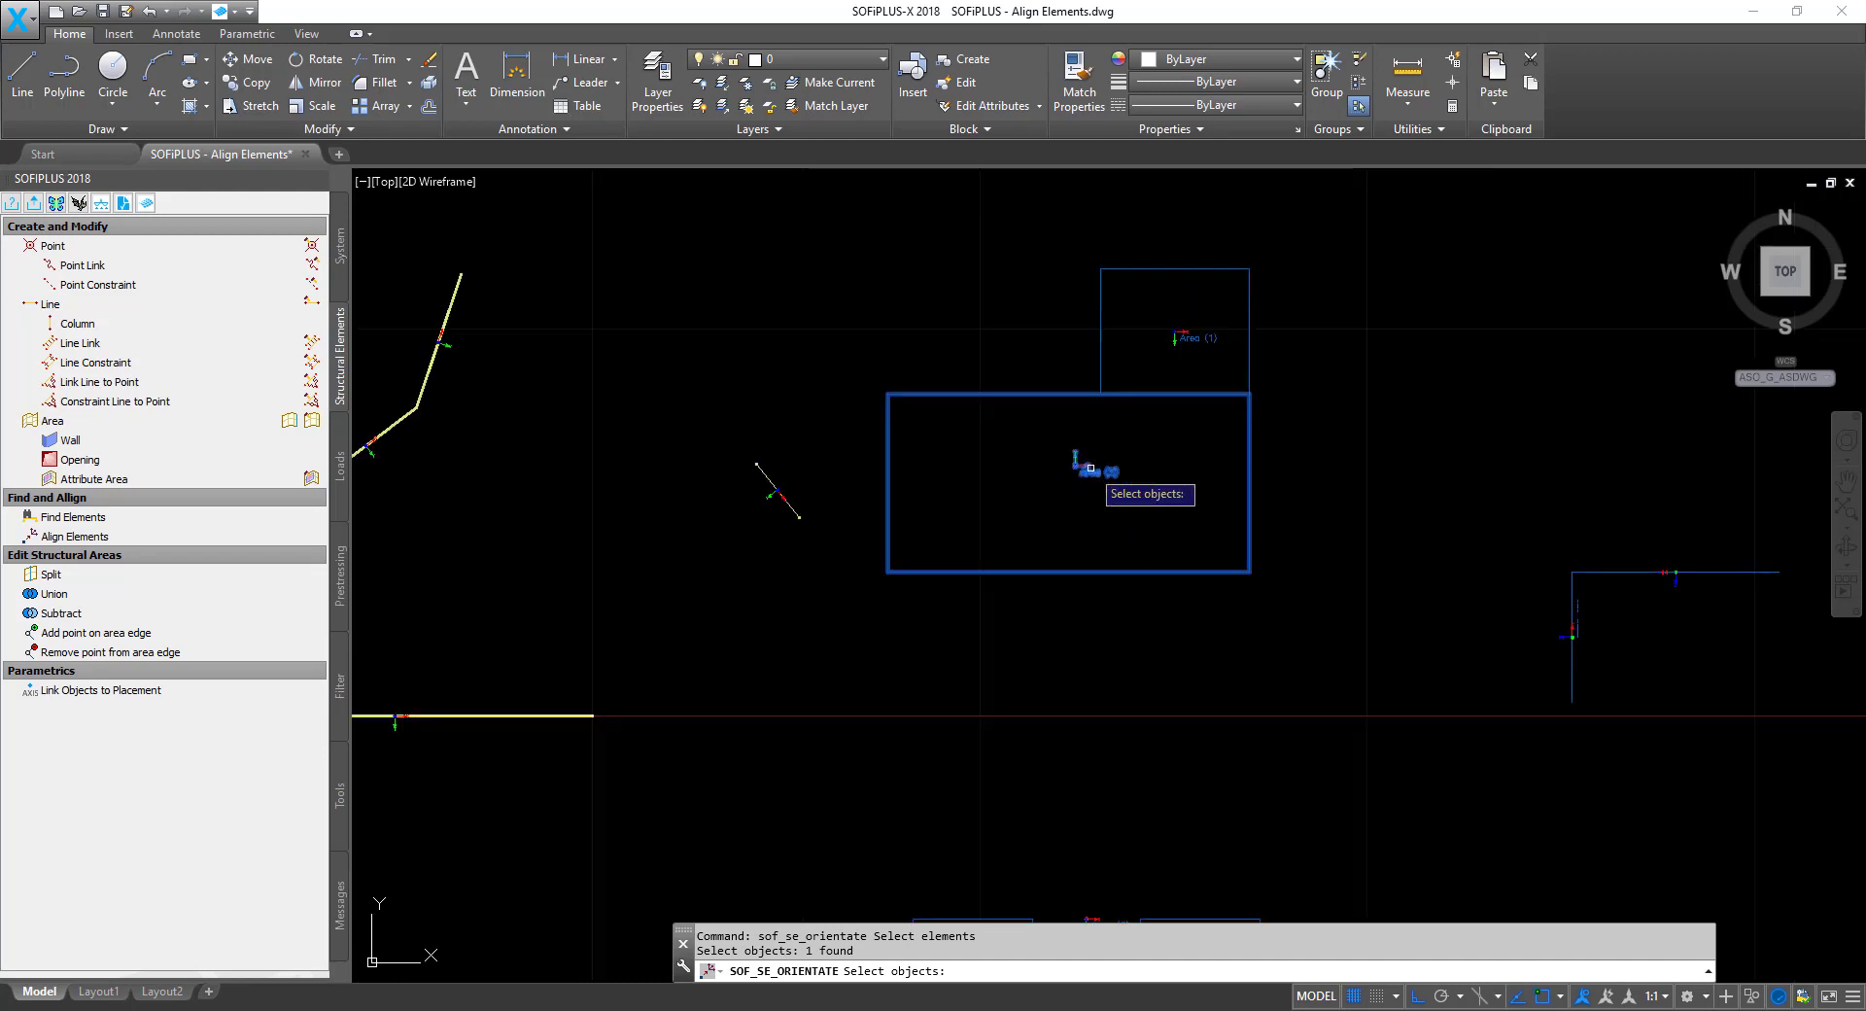
{"action": "left_click", "coordinate": [1152, 395]}
{"action": "left_click", "coordinate": [981, 259]}
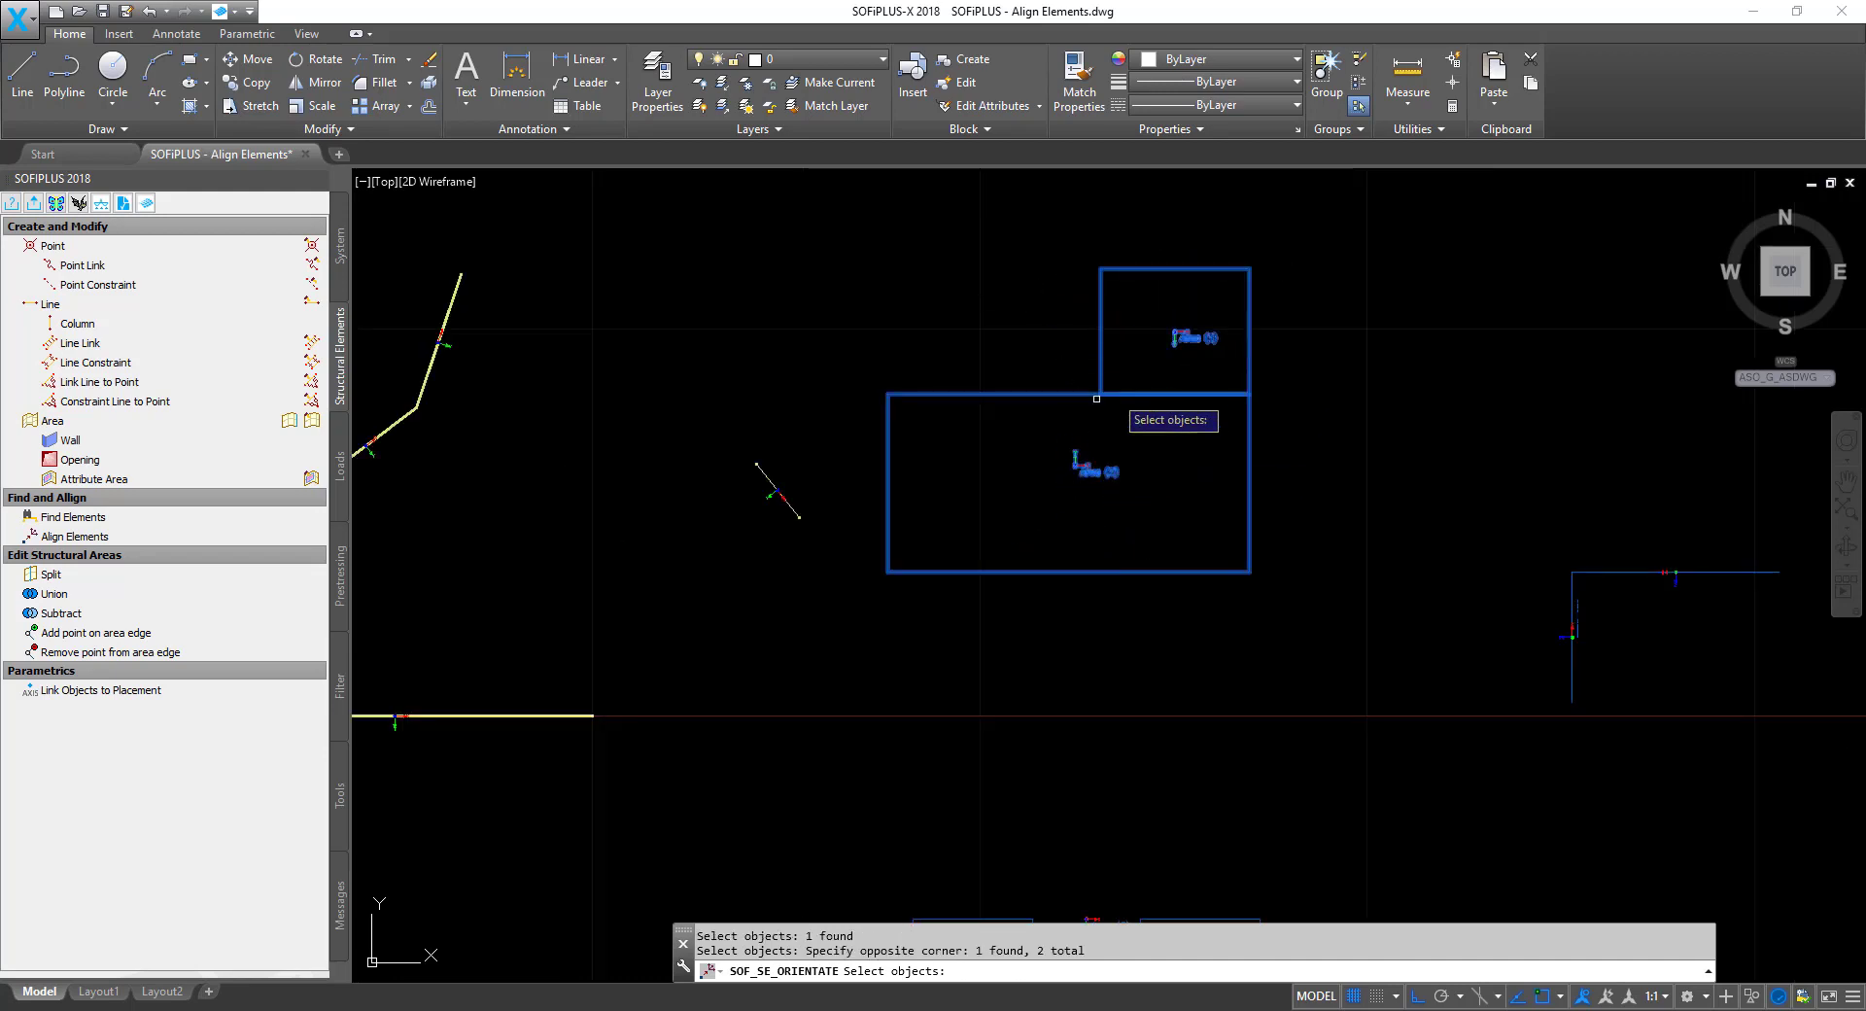
{"action": "left_click", "coordinate": [1135, 353]}
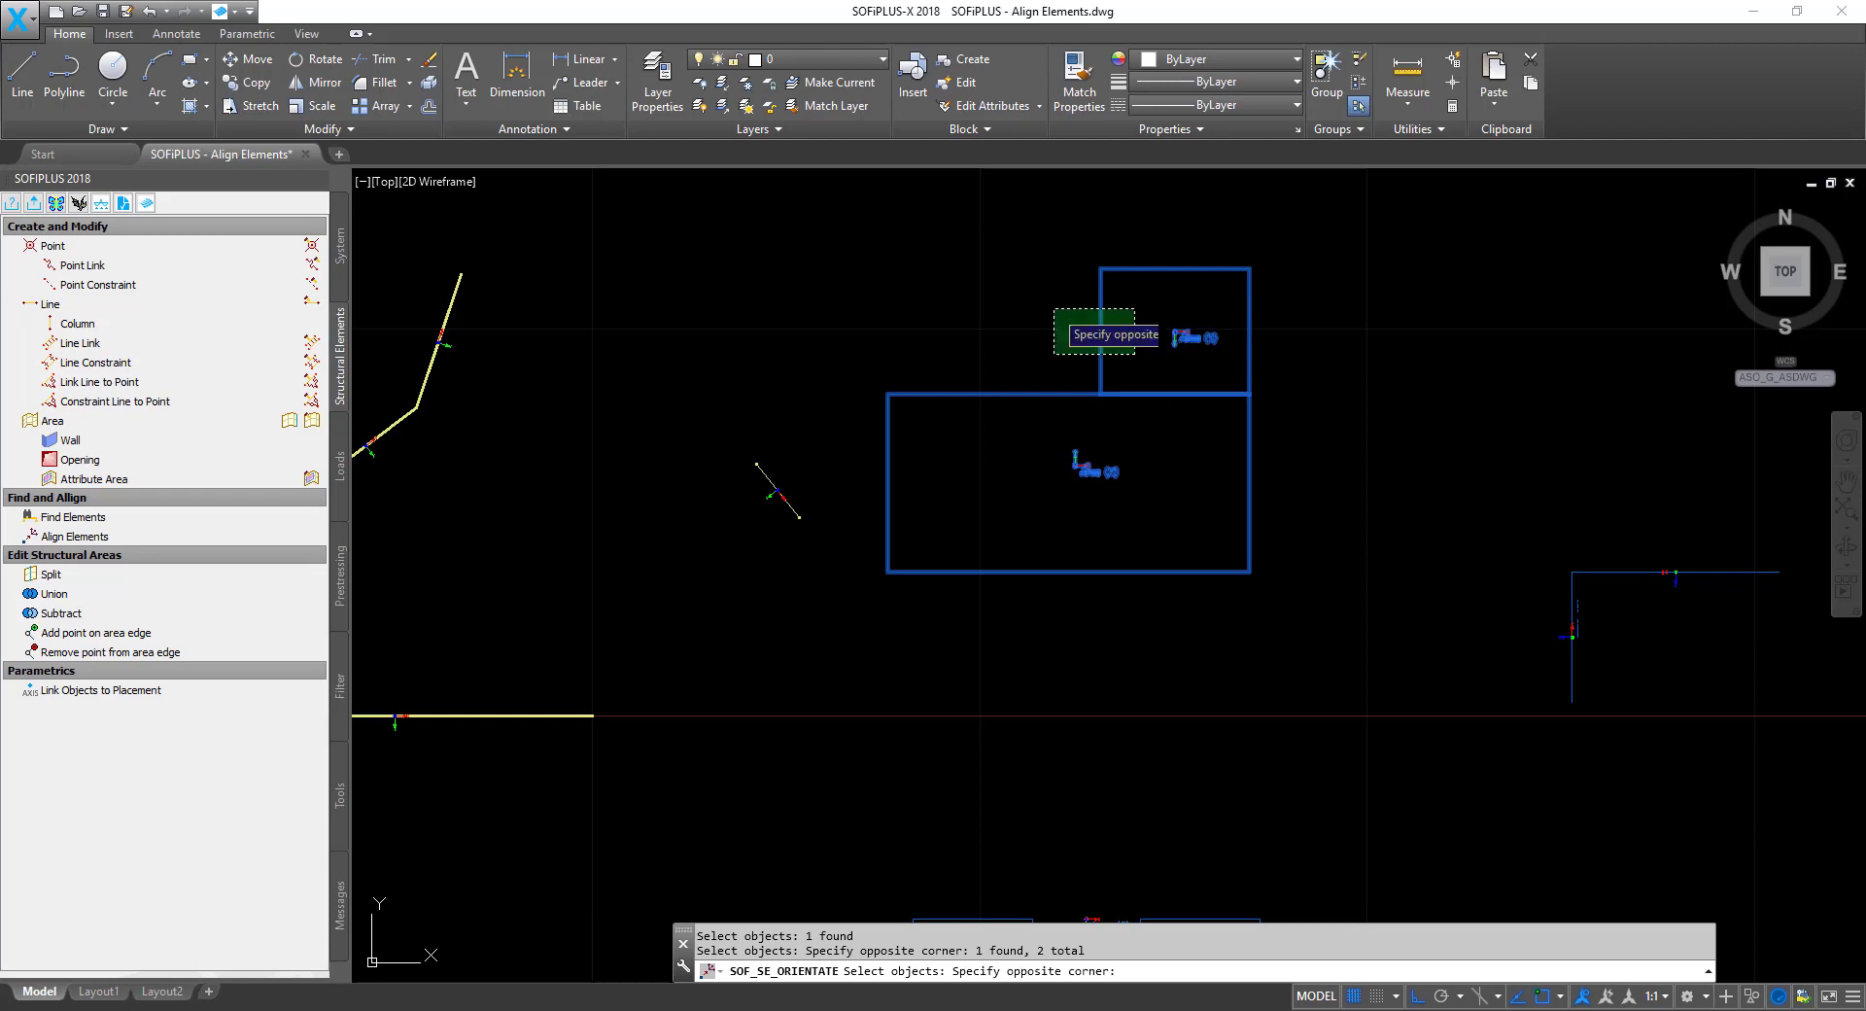
{"action": "left_click", "coordinate": [1055, 309], "text": "shift"}
{"action": "scroll", "coordinate": [1156, 544], "scroll_direction": "up", "scroll_amount": 4}
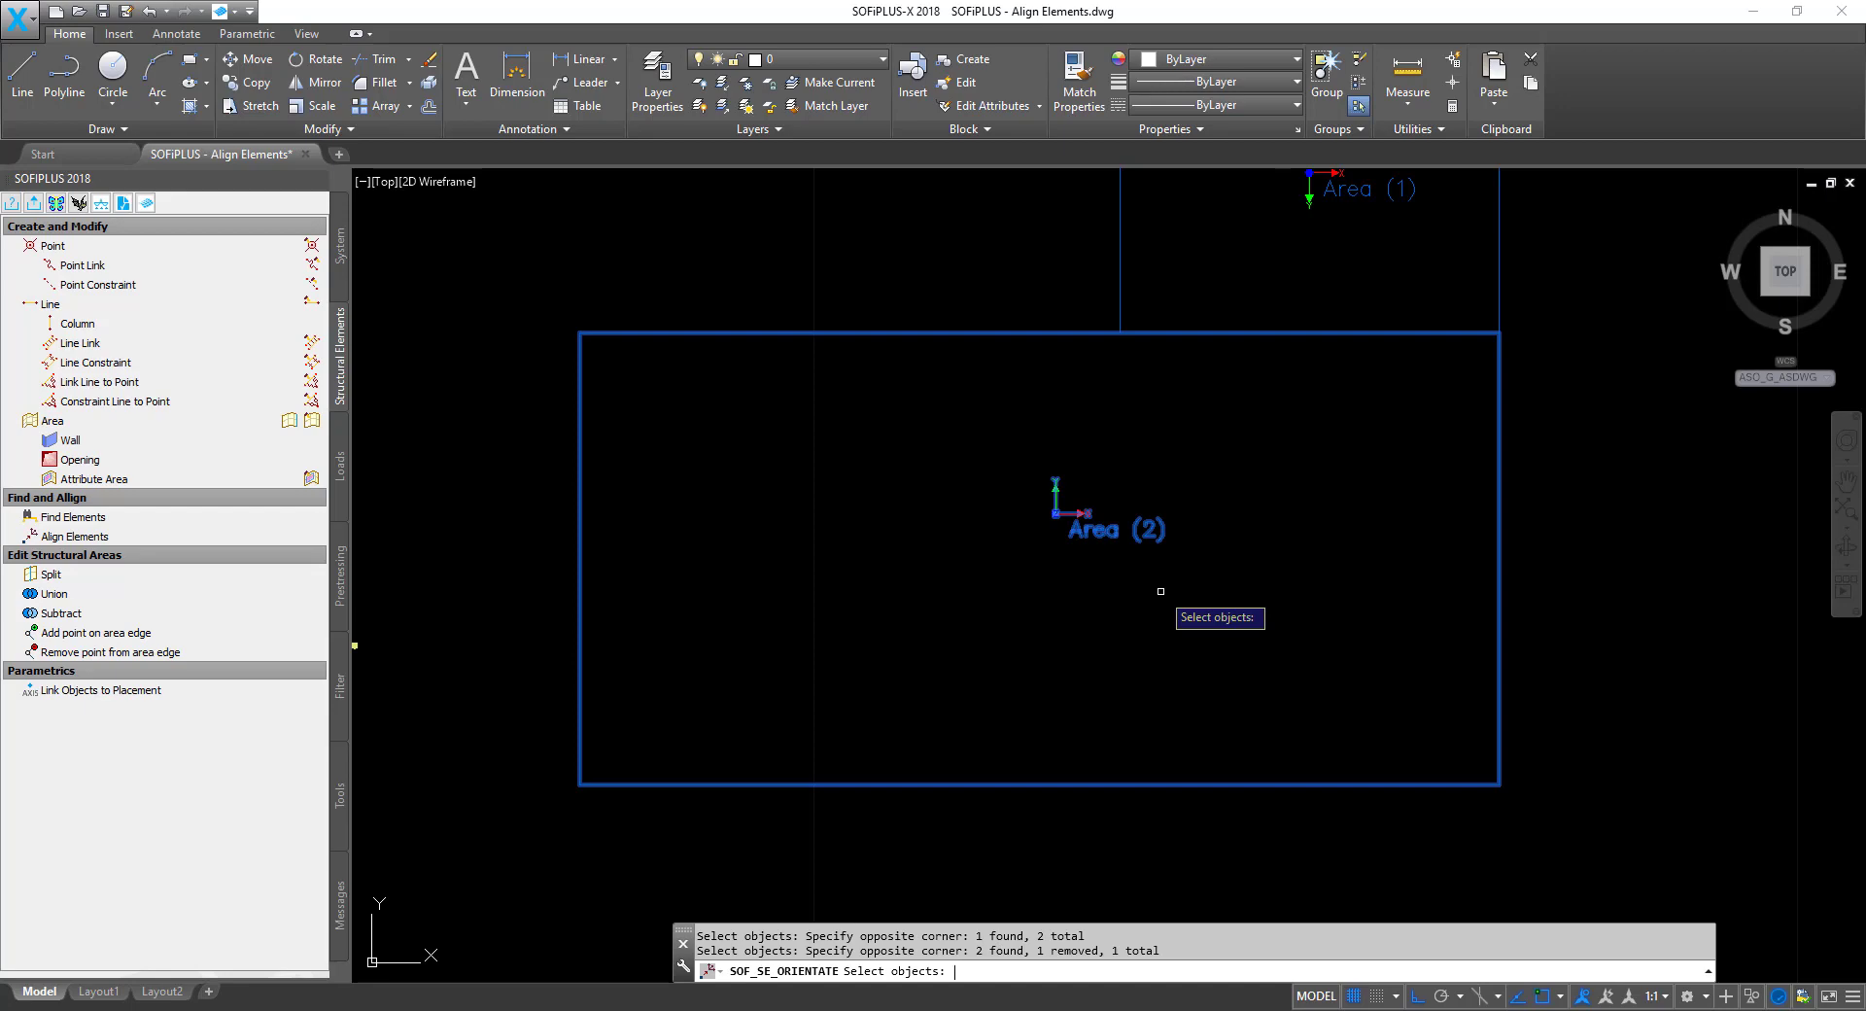
{"action": "key", "text": "Return"}
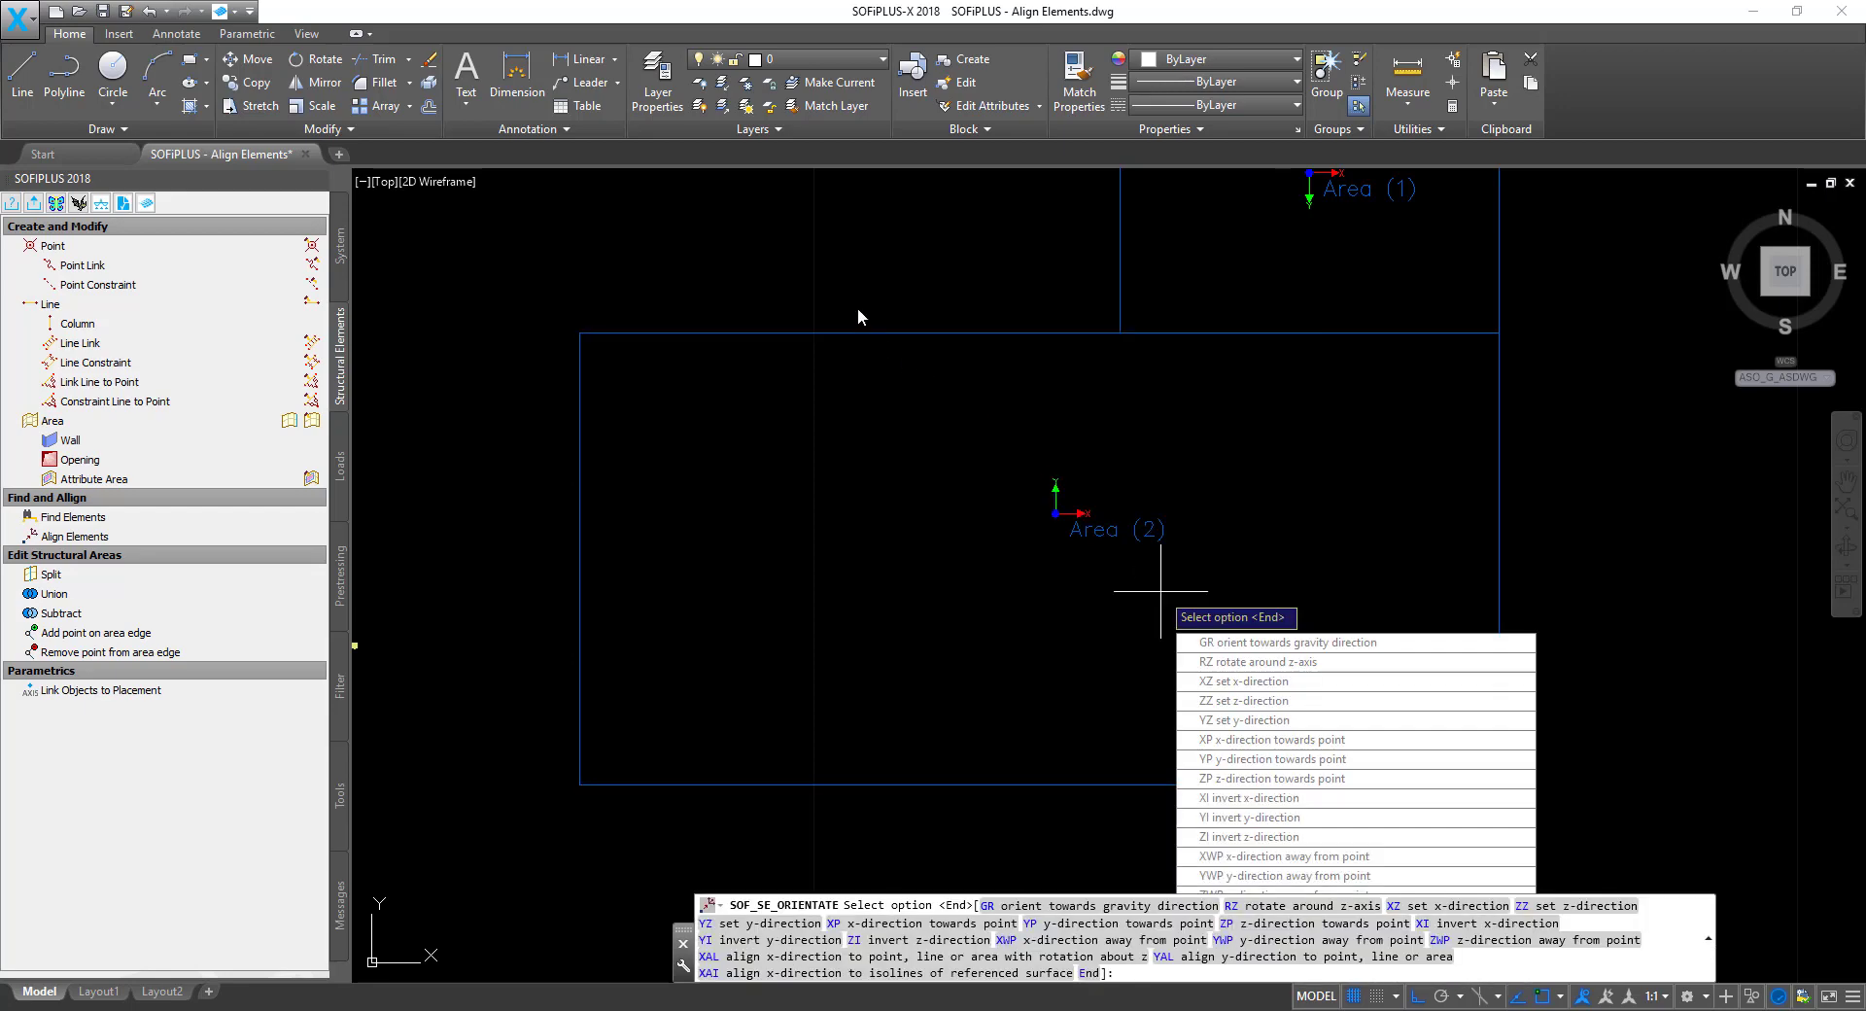
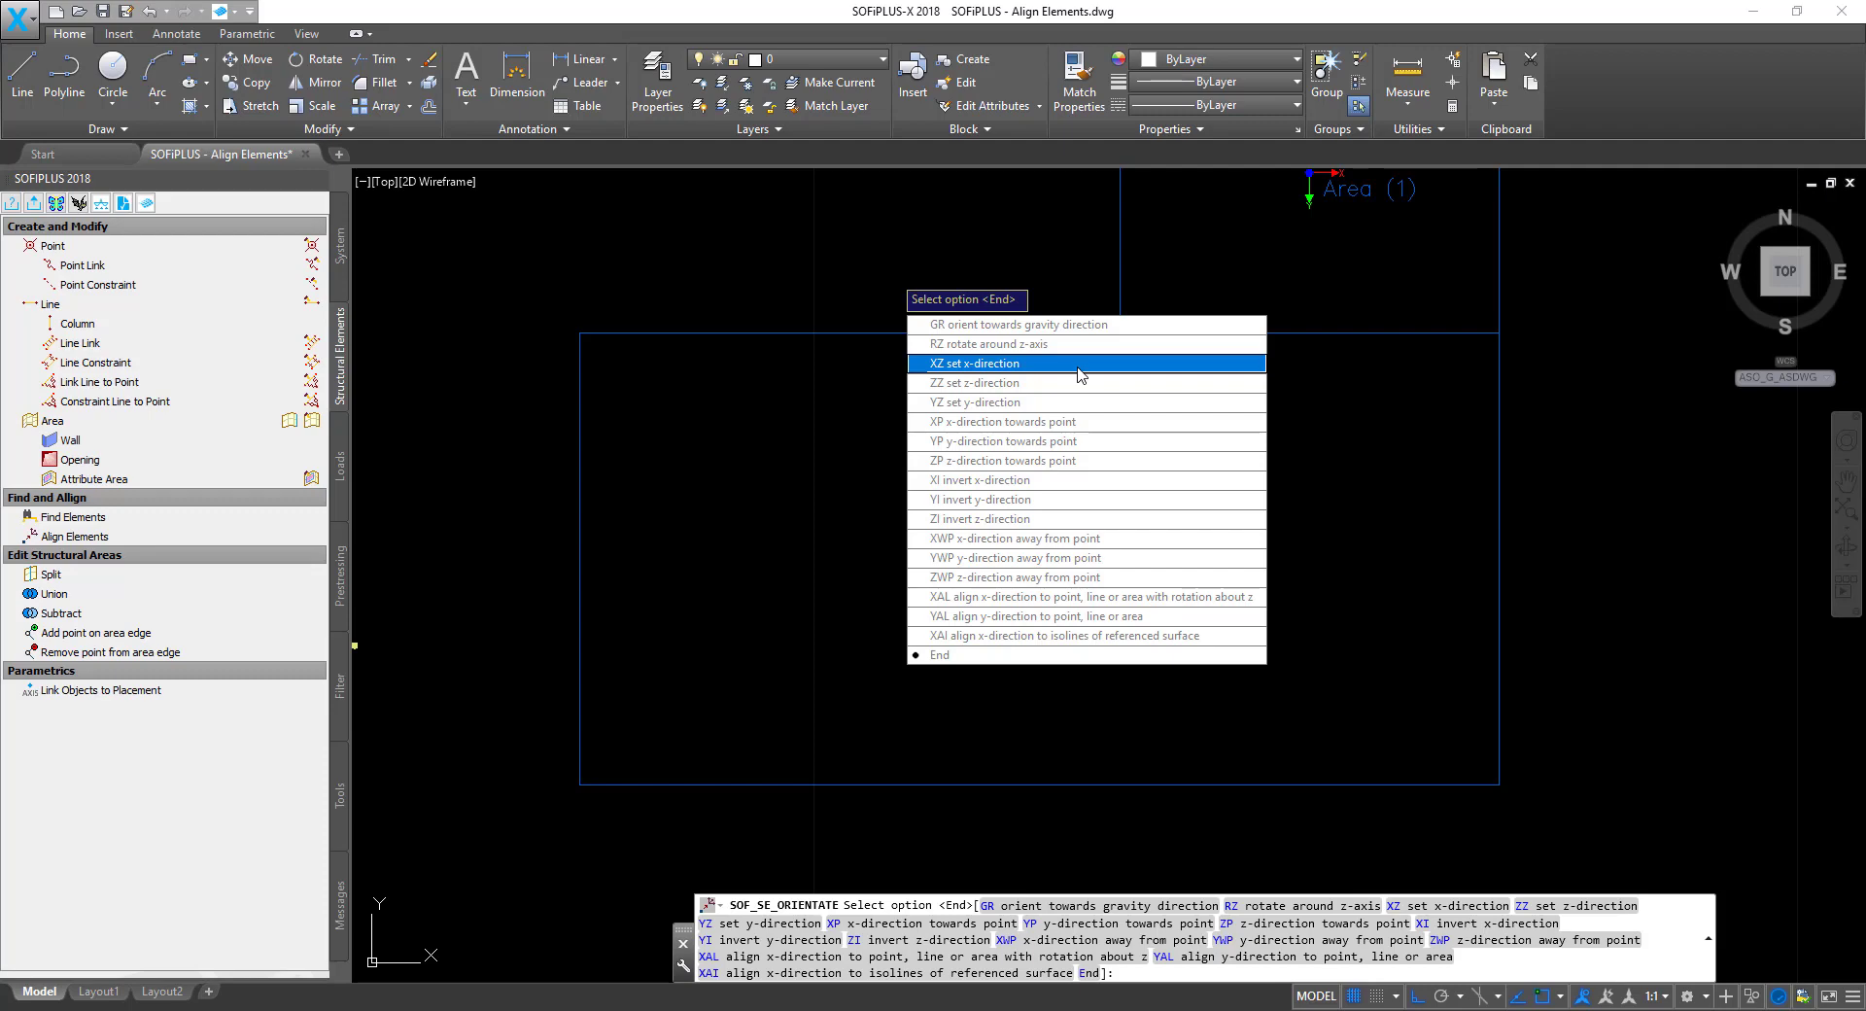
{"action": "left_click", "coordinate": [1079, 375]}
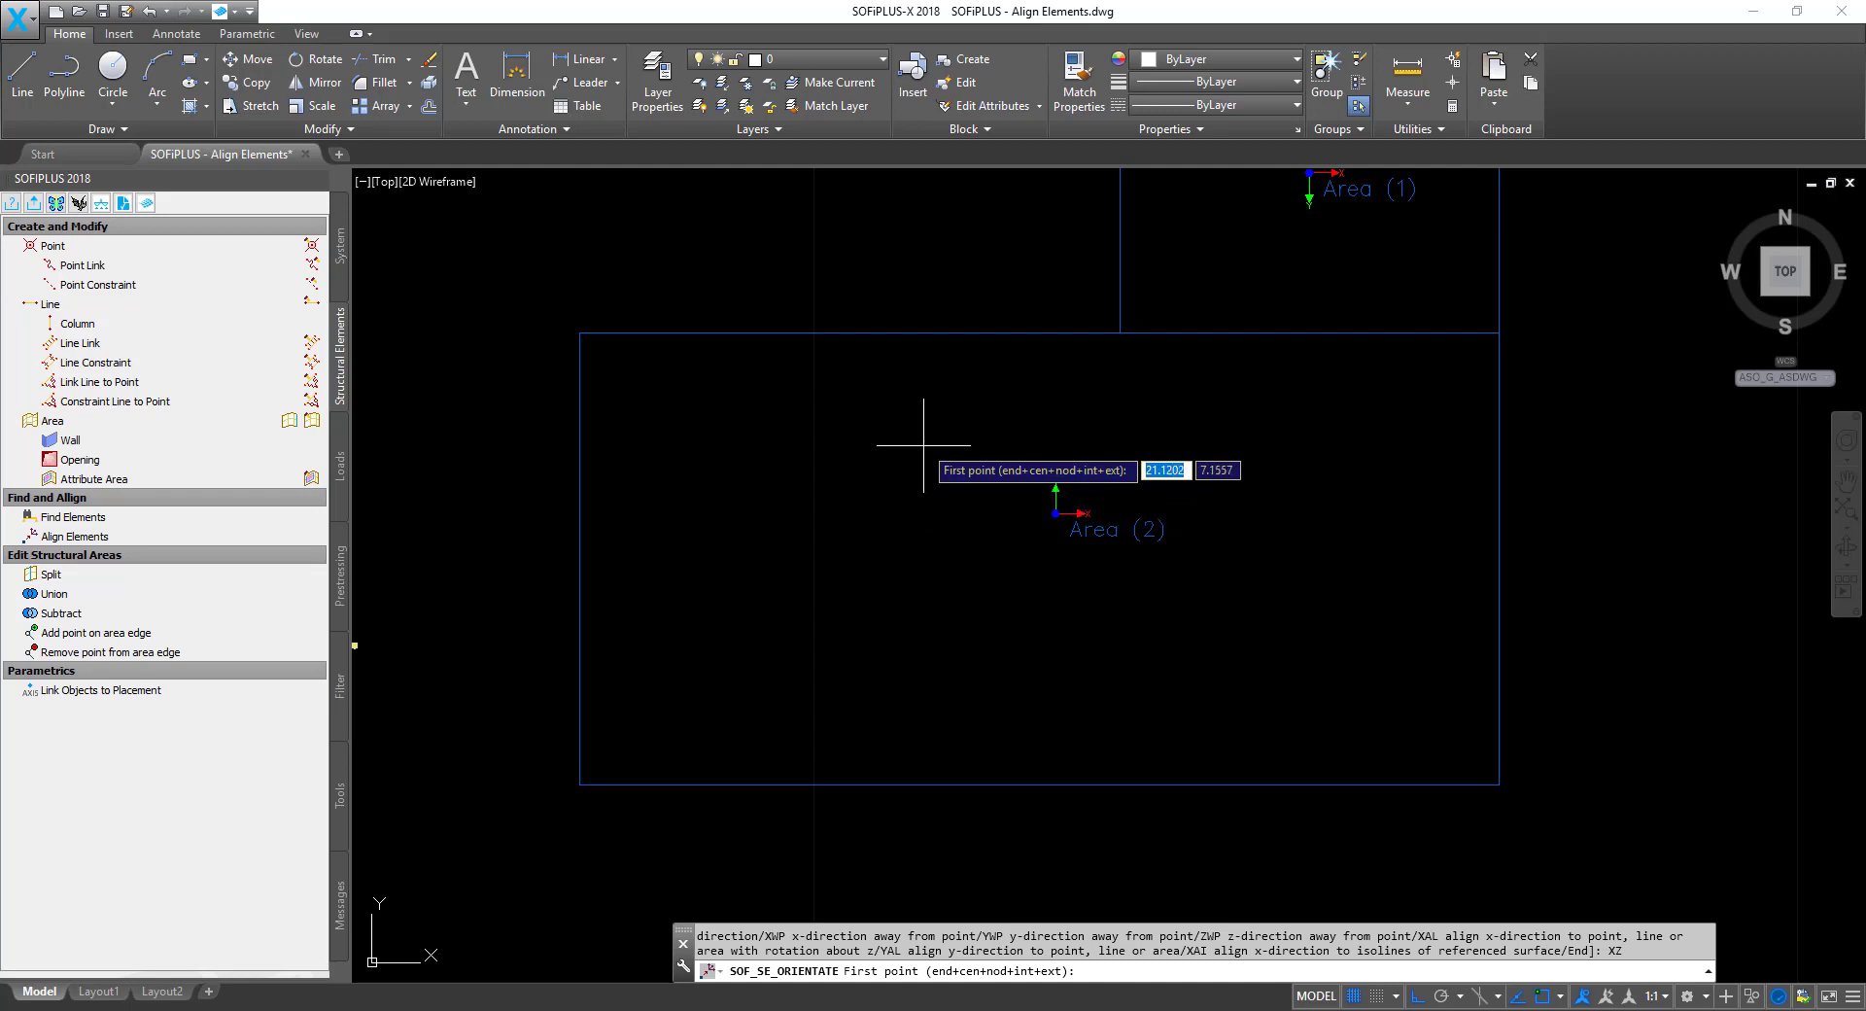
{"action": "left_click", "coordinate": [835, 408]}
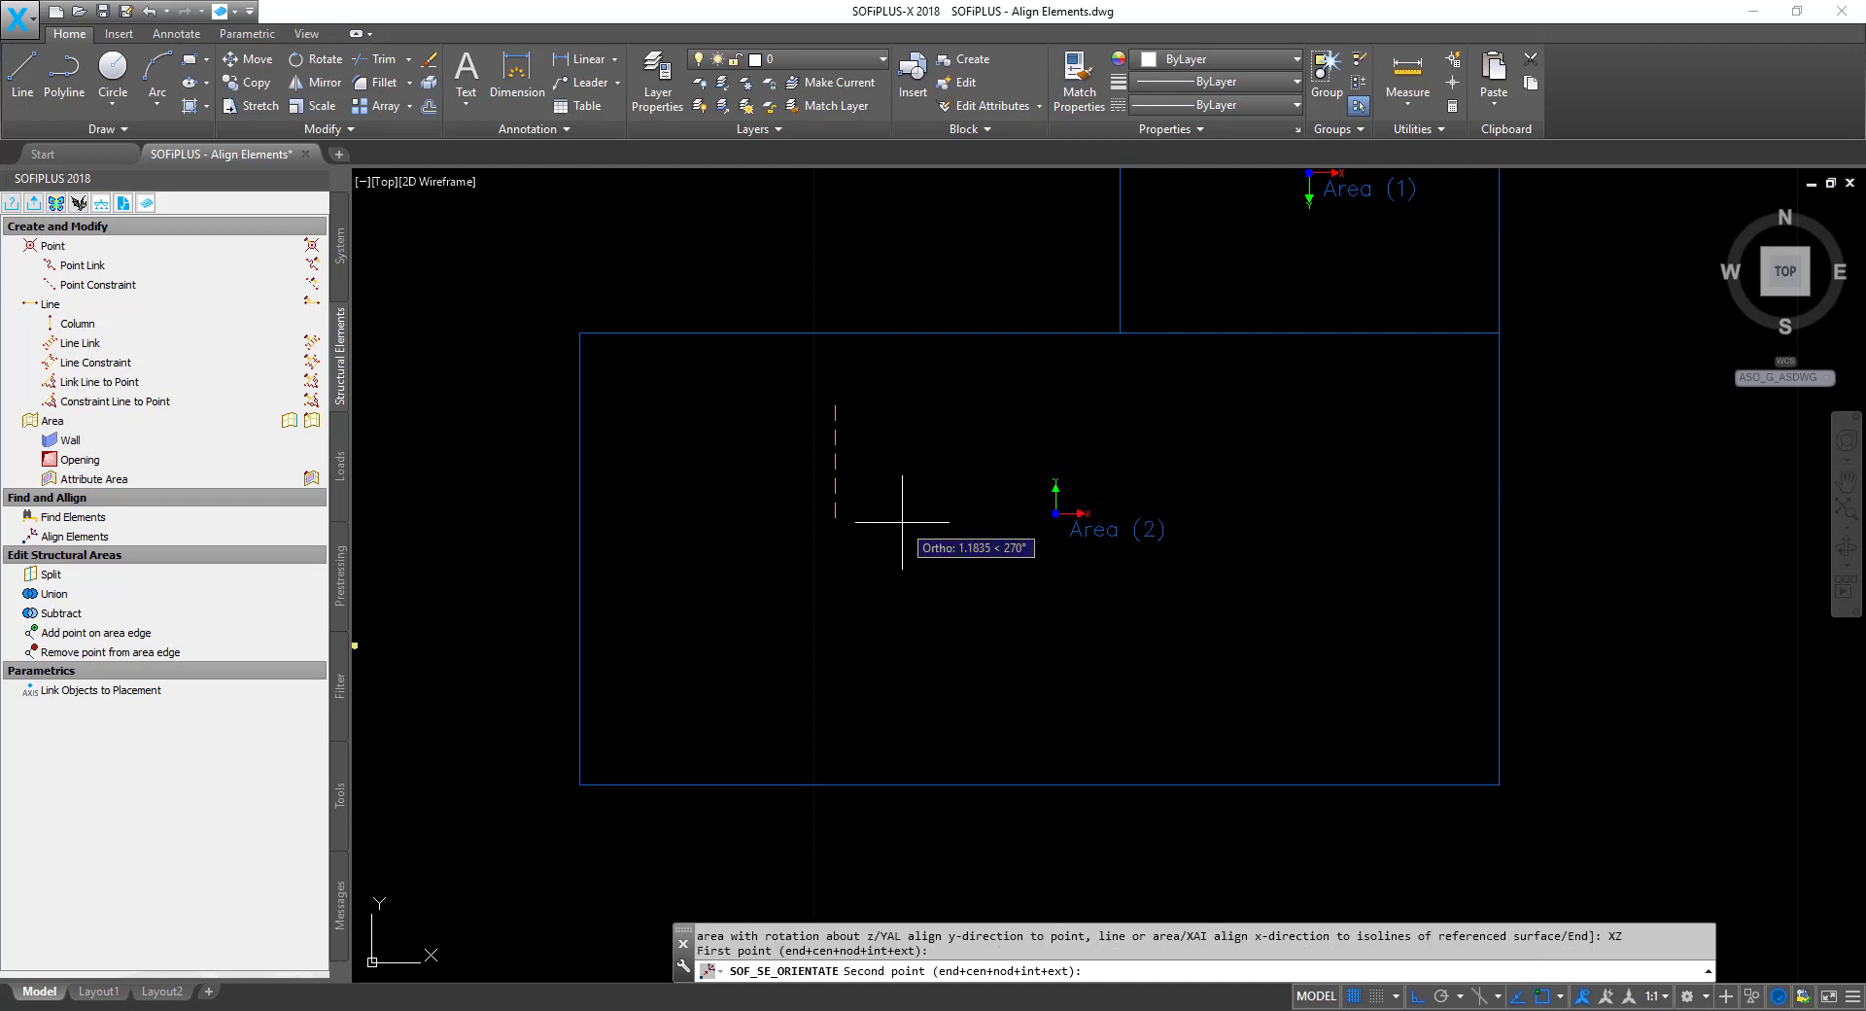
{"action": "key", "text": "F8"}
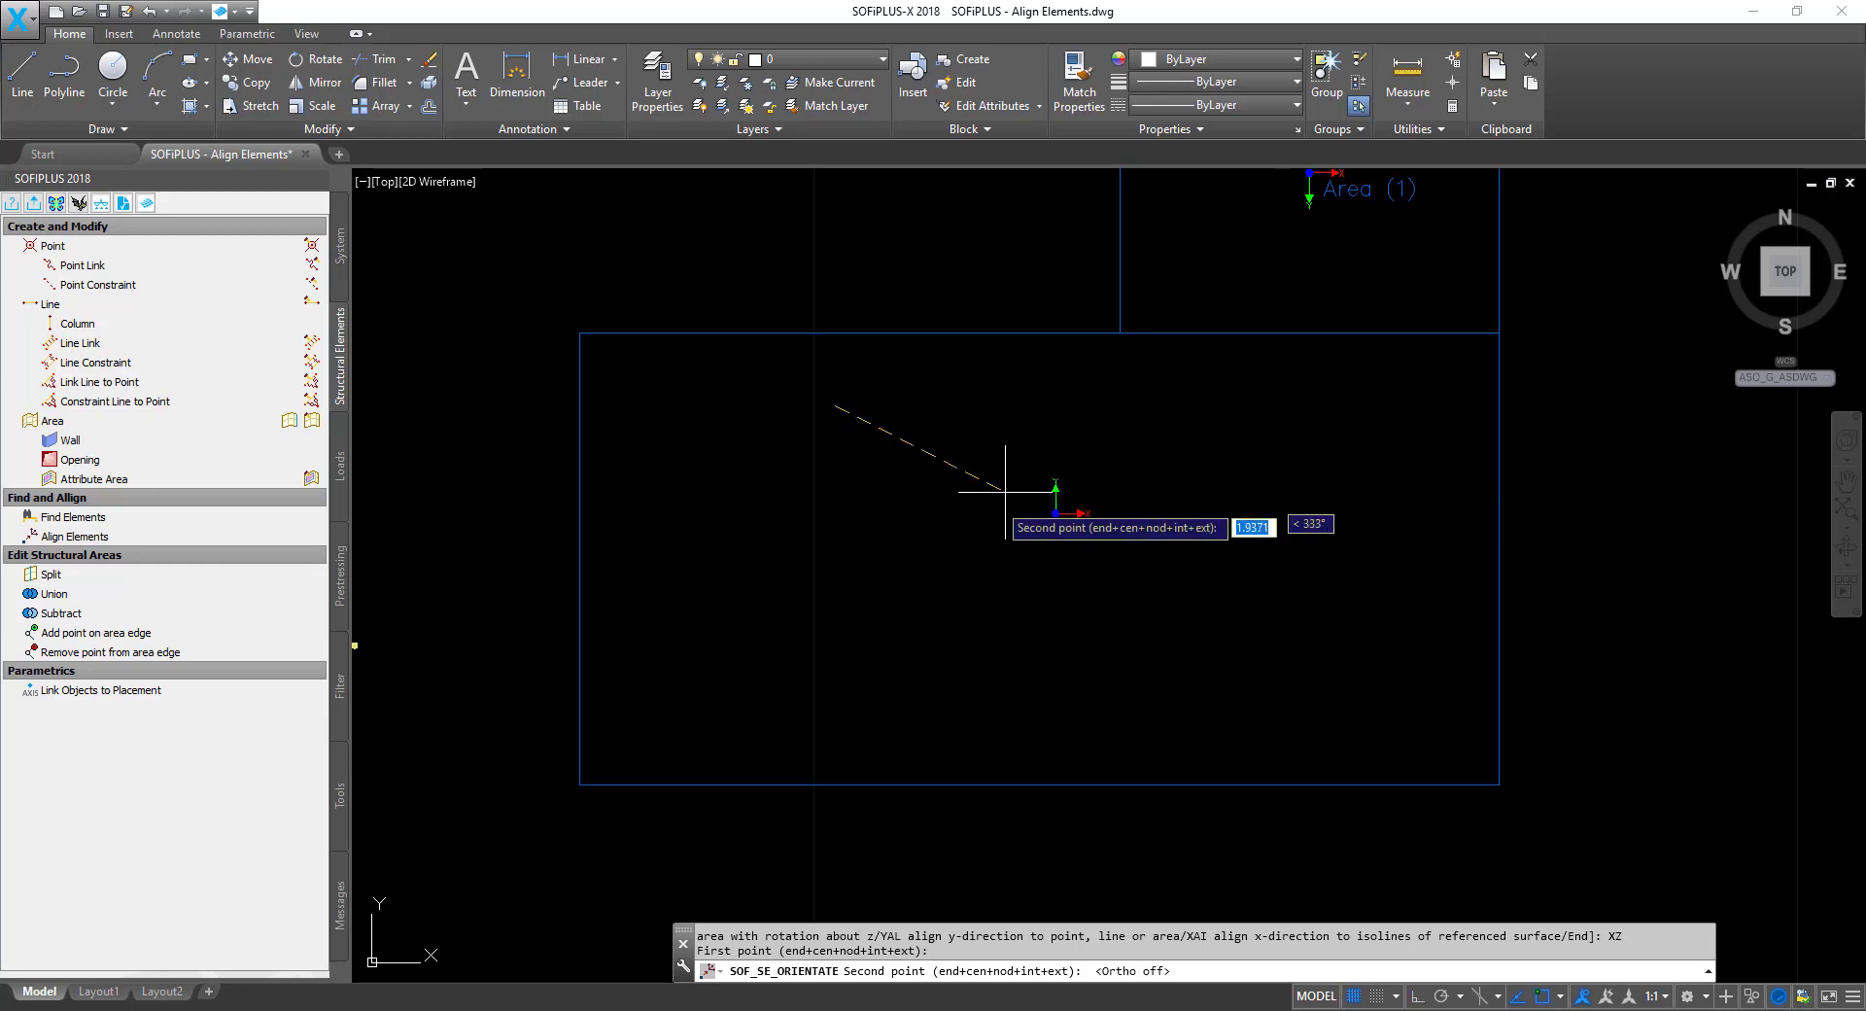
{"action": "left_click", "coordinate": [1160, 656]}
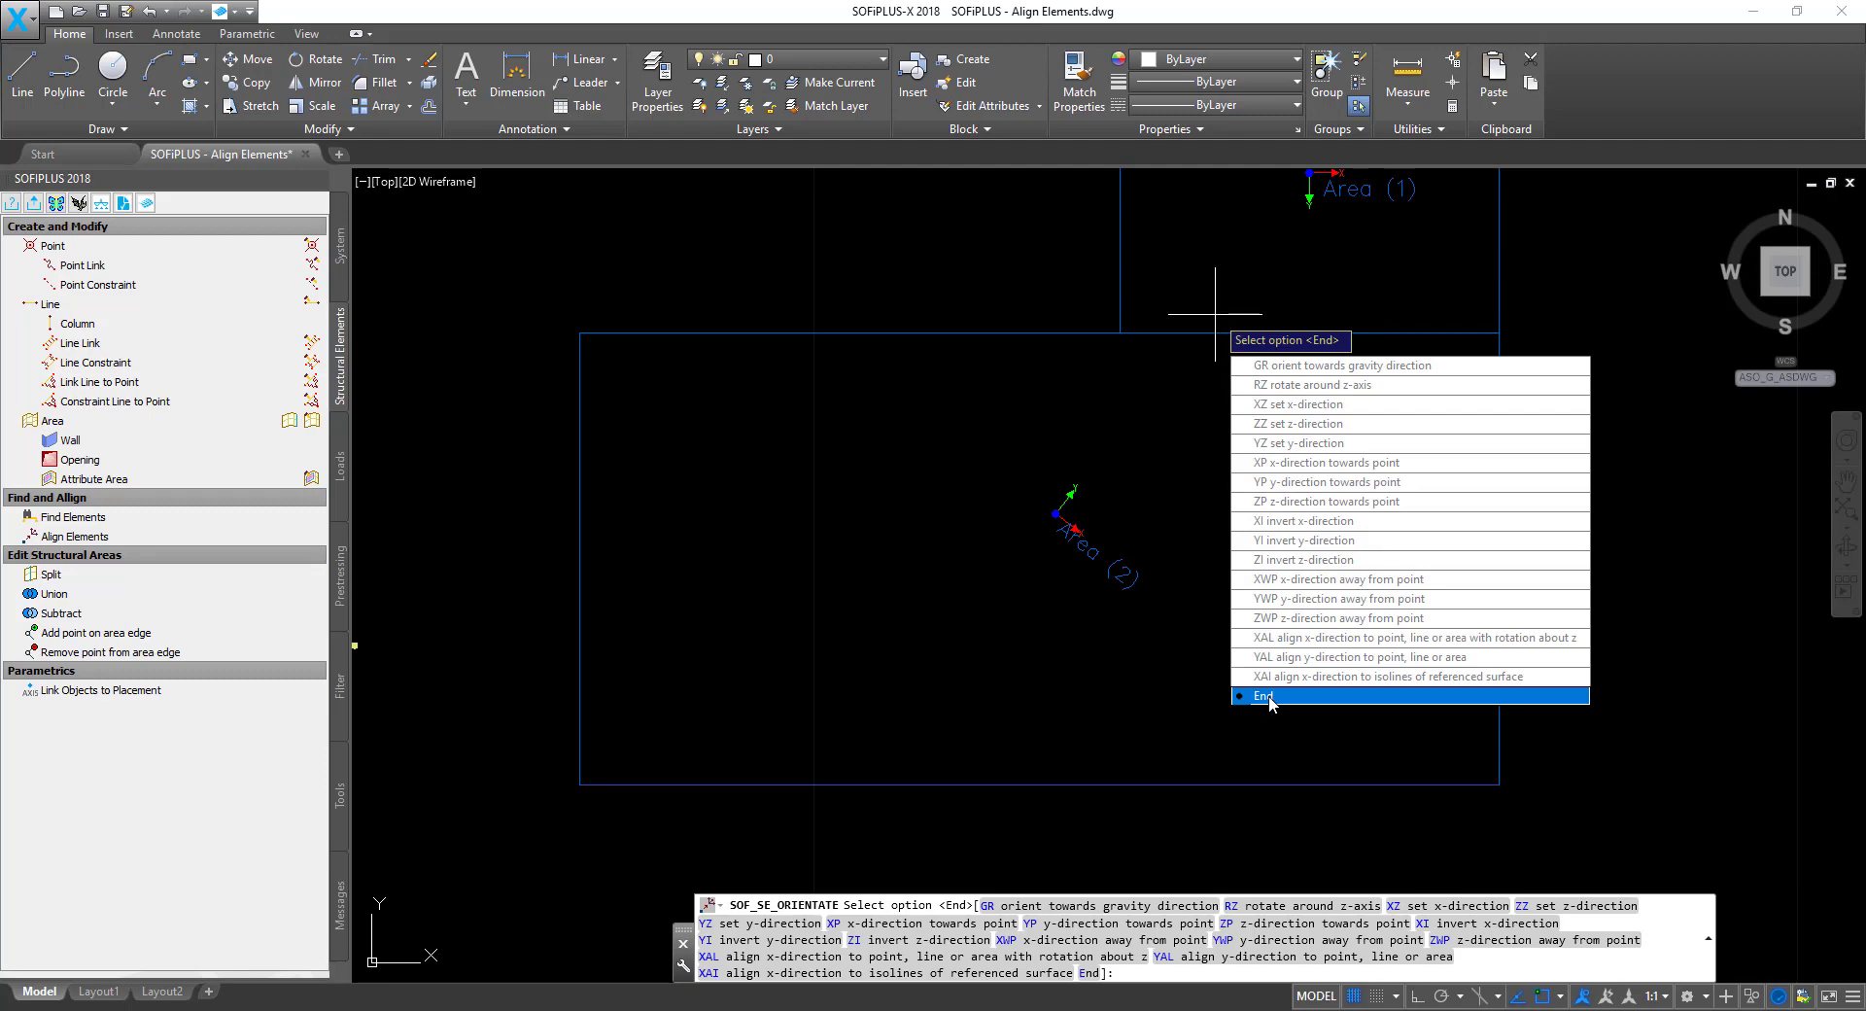
{"action": "left_click", "coordinate": [1269, 696]}
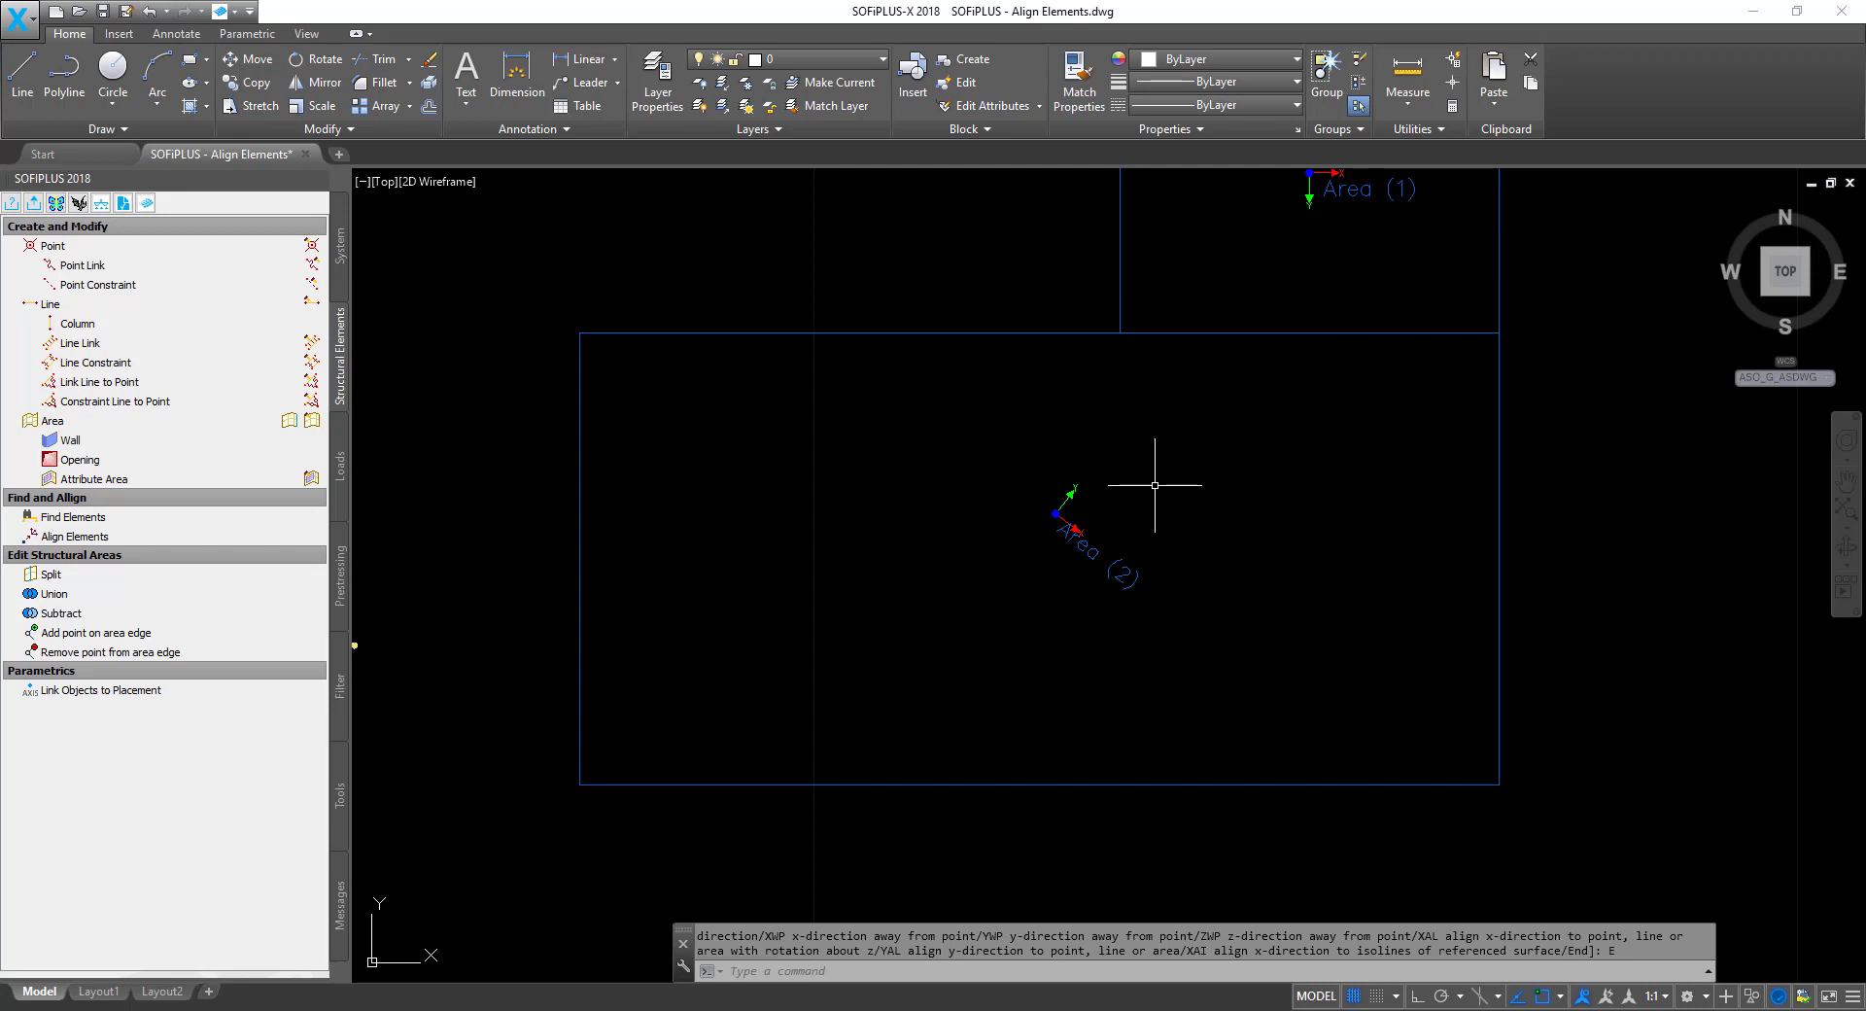
Export and mesh the large rectangular area as a partial system, keeping the automatic mesh density and immediate processing.
{"action": "left_click", "coordinate": [34, 204]}
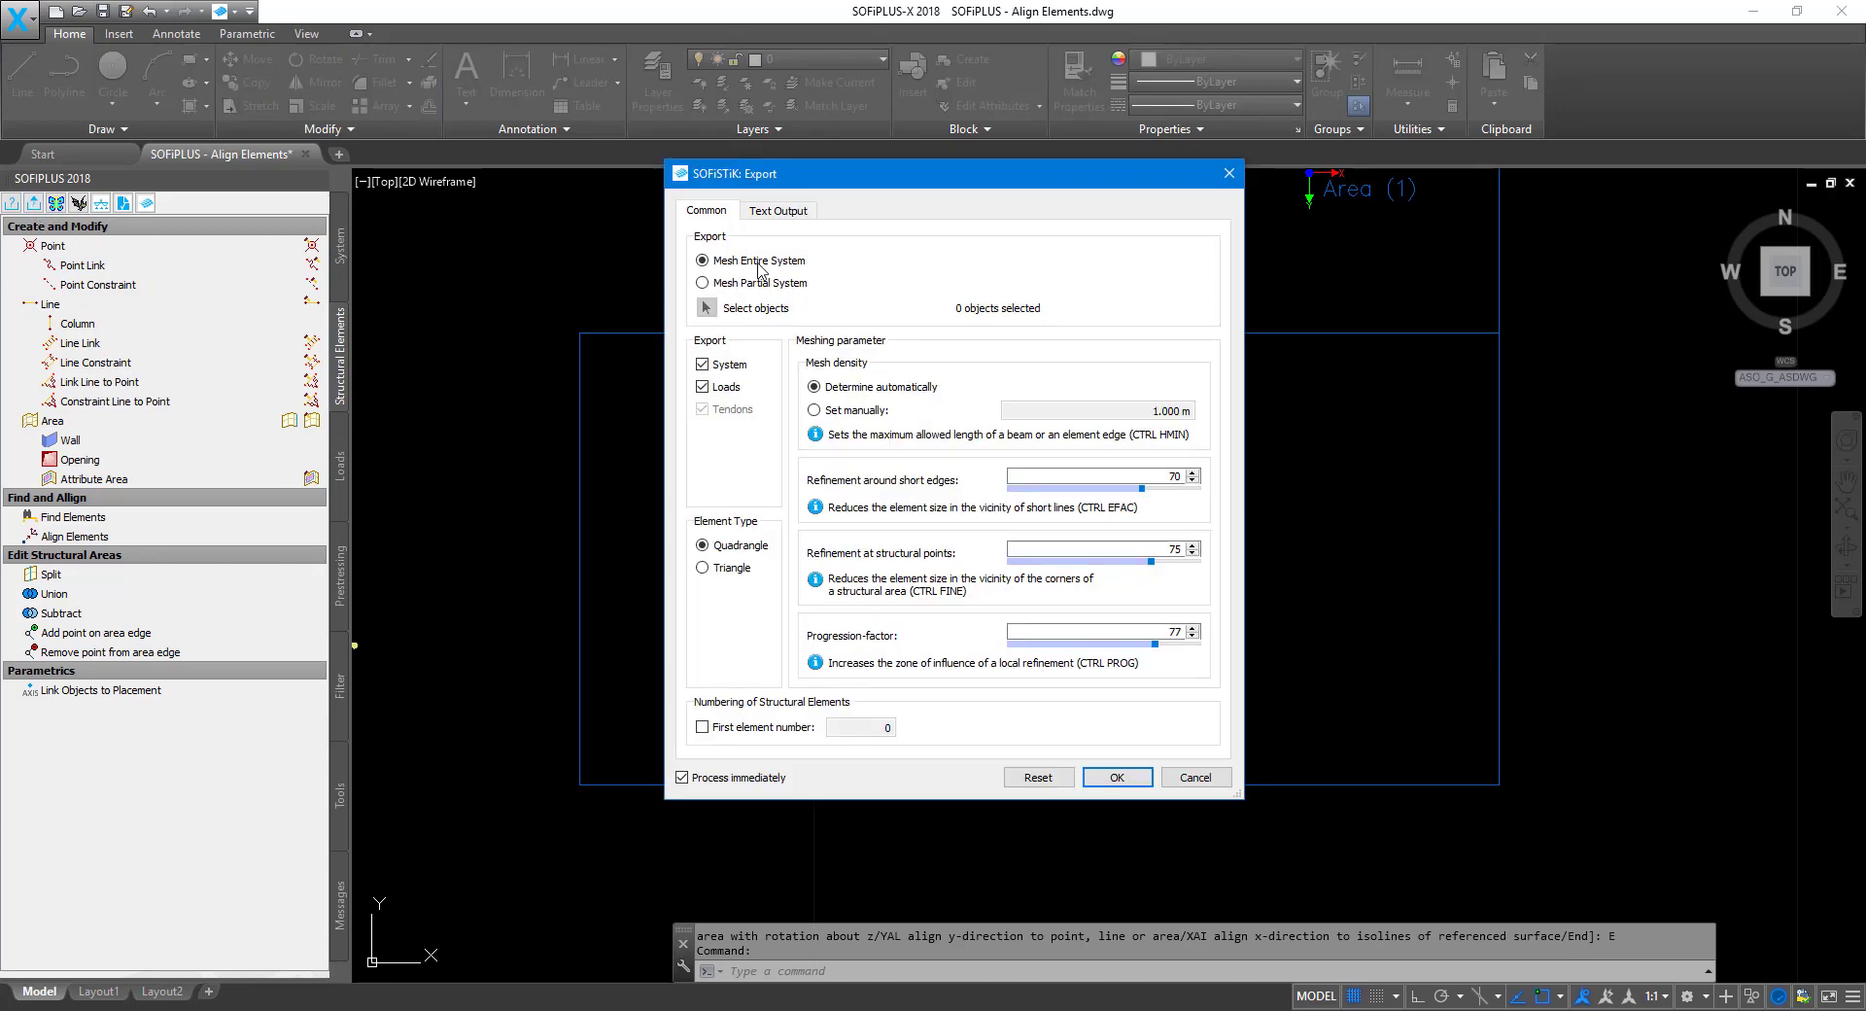
{"action": "left_click", "coordinate": [704, 281]}
{"action": "left_click", "coordinate": [706, 309]}
{"action": "left_click", "coordinate": [819, 270]}
{"action": "left_click", "coordinate": [720, 350]}
{"action": "key", "text": "Return"}
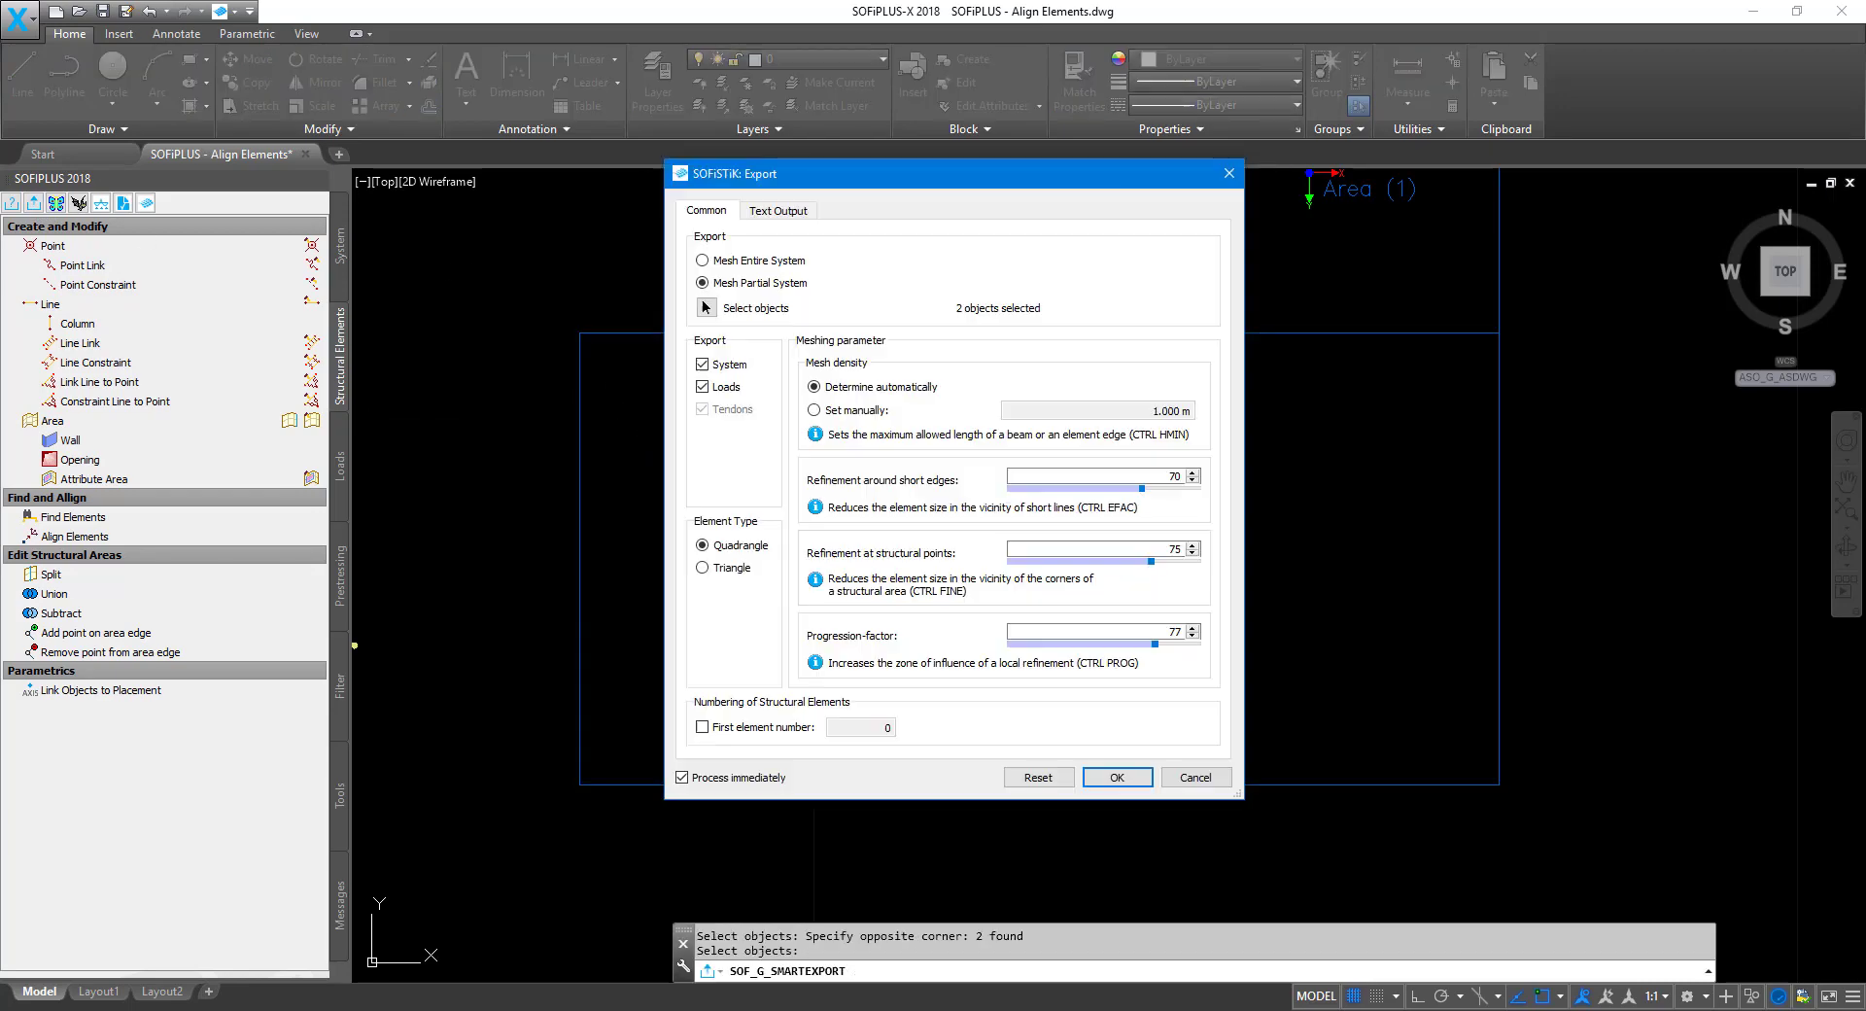
{"action": "left_click", "coordinate": [1117, 778]}
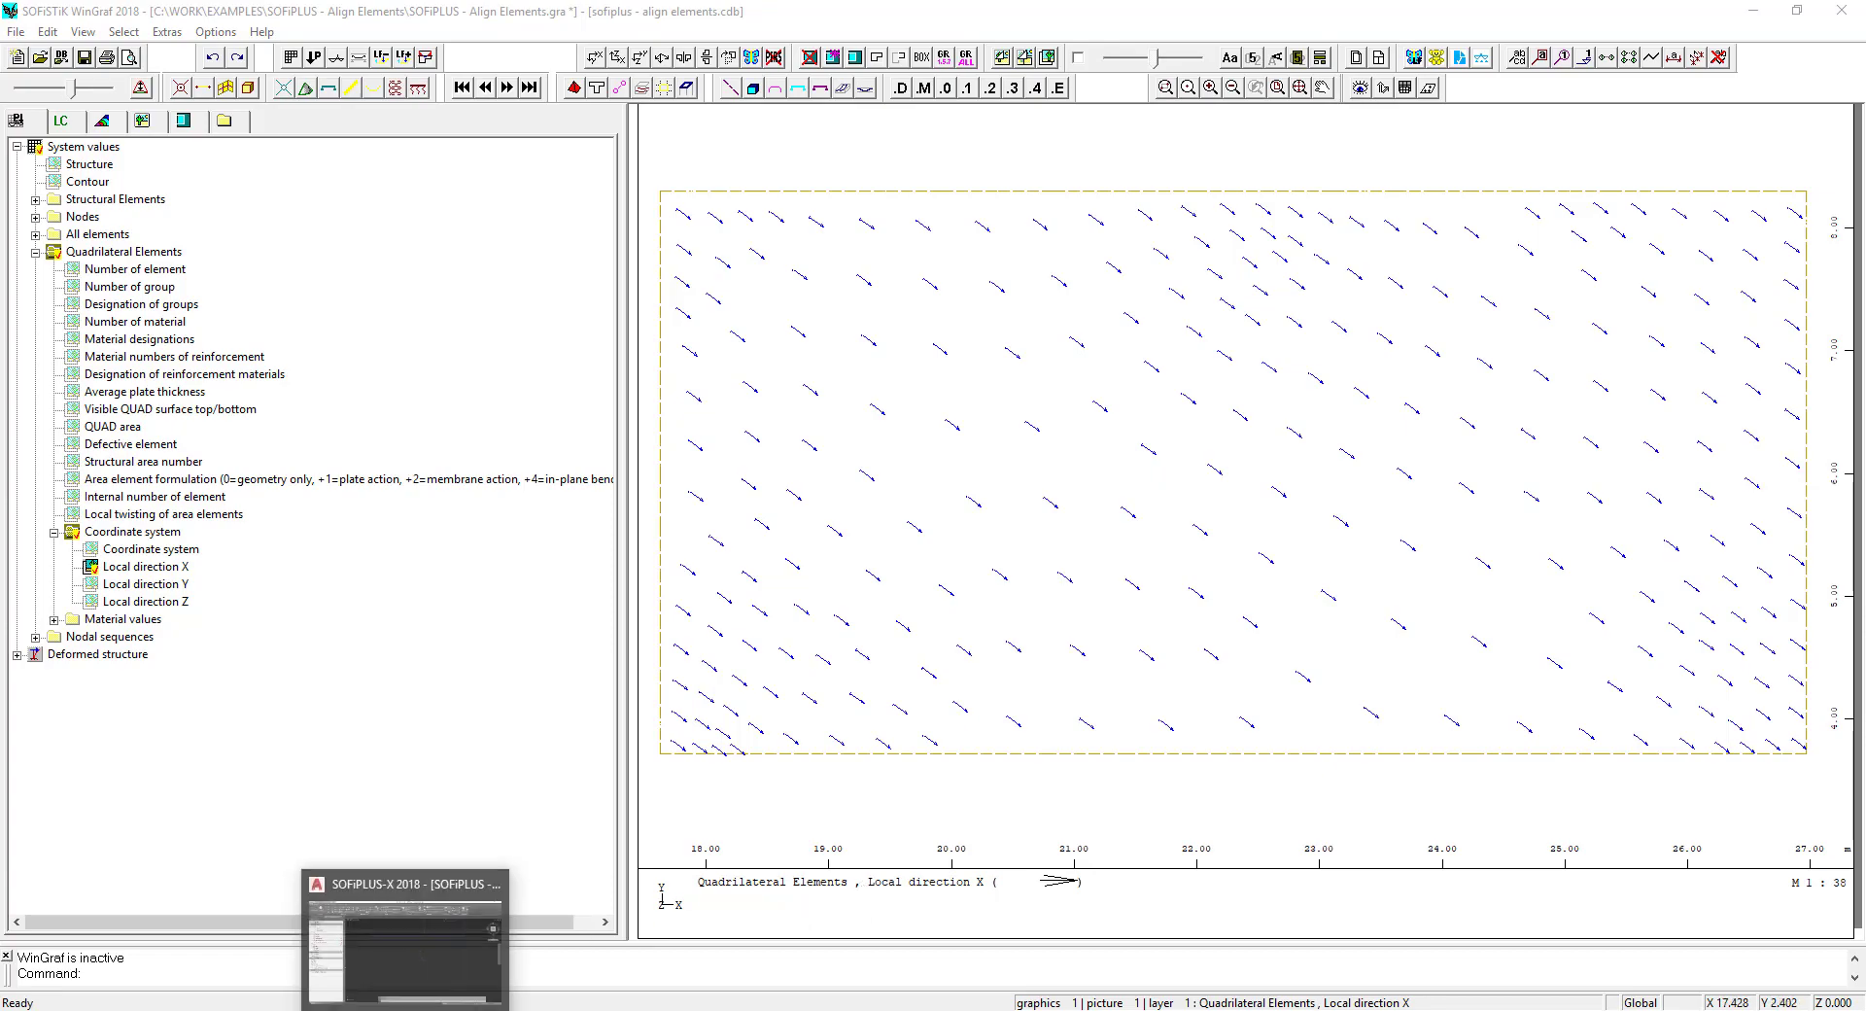
Switch to SOFiPLUS-X and export and mesh the S-shaped Area (6) with its structural line as a partial system, keeping the automatic mesh density.
{"action": "left_click", "coordinate": [498, 1006]}
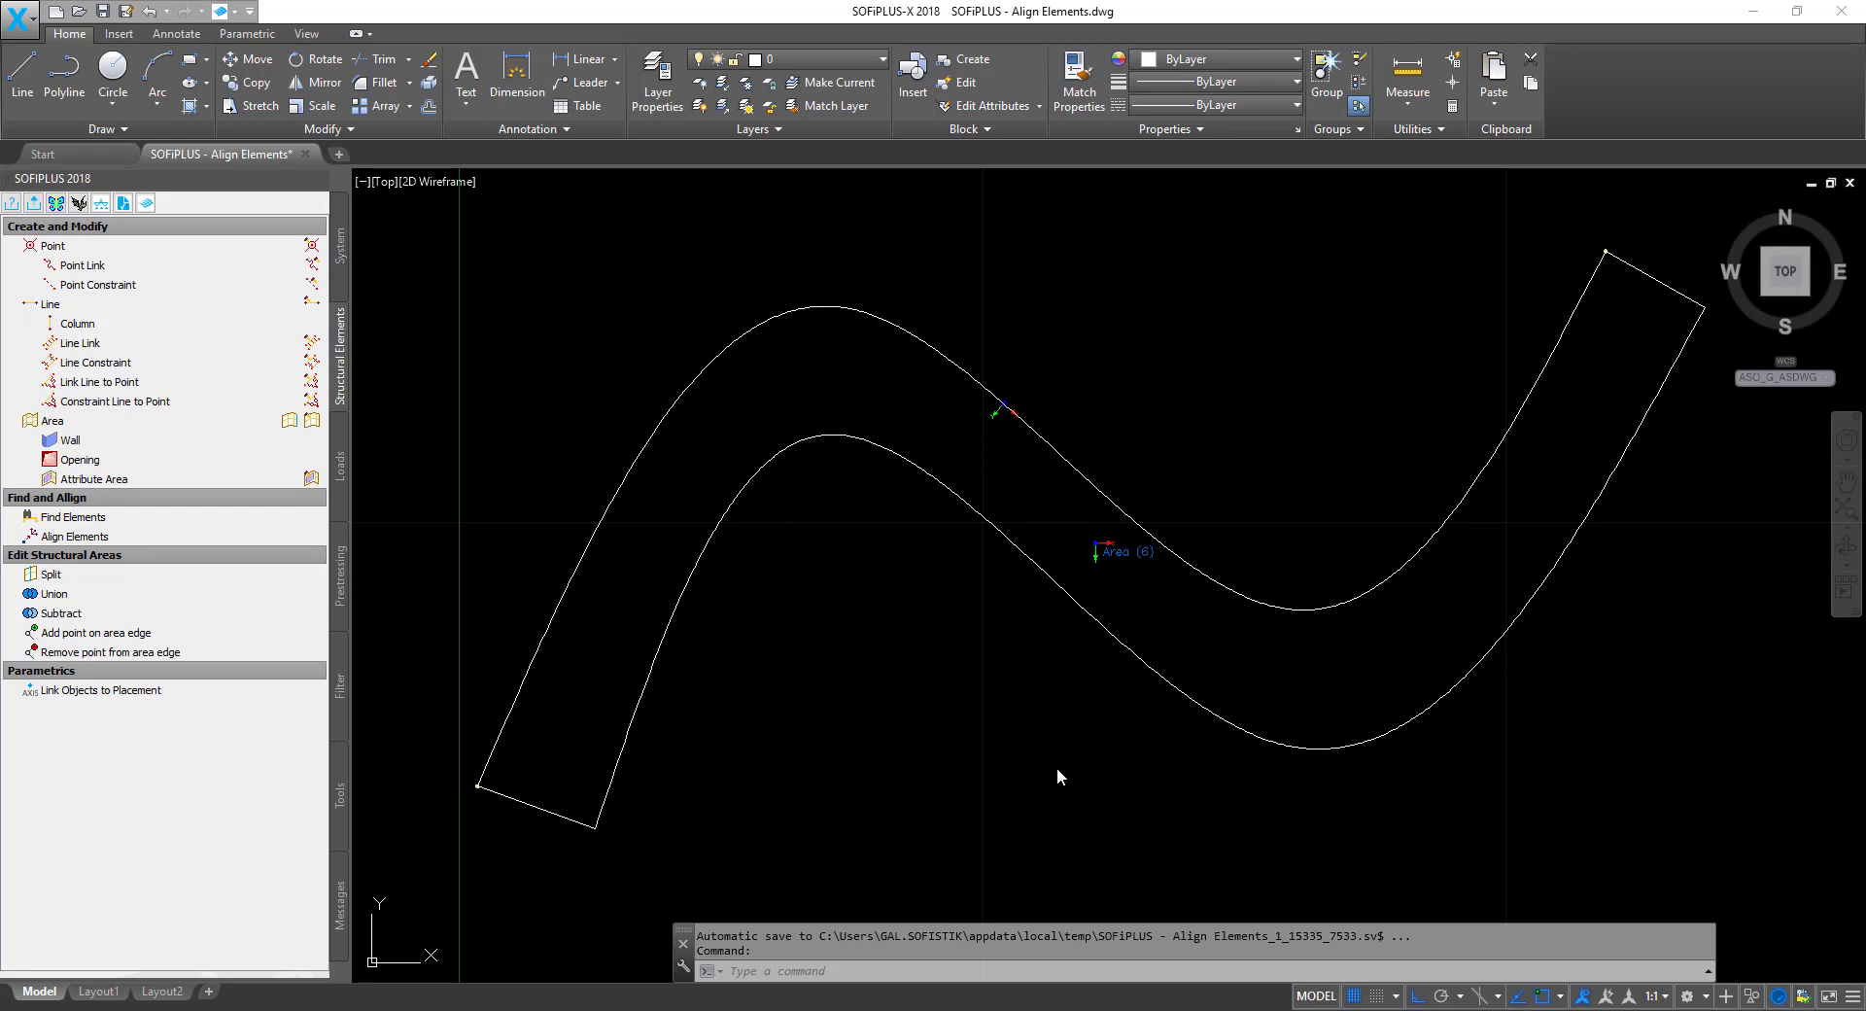
{"action": "left_click", "coordinate": [35, 204]}
{"action": "left_click", "coordinate": [714, 304]}
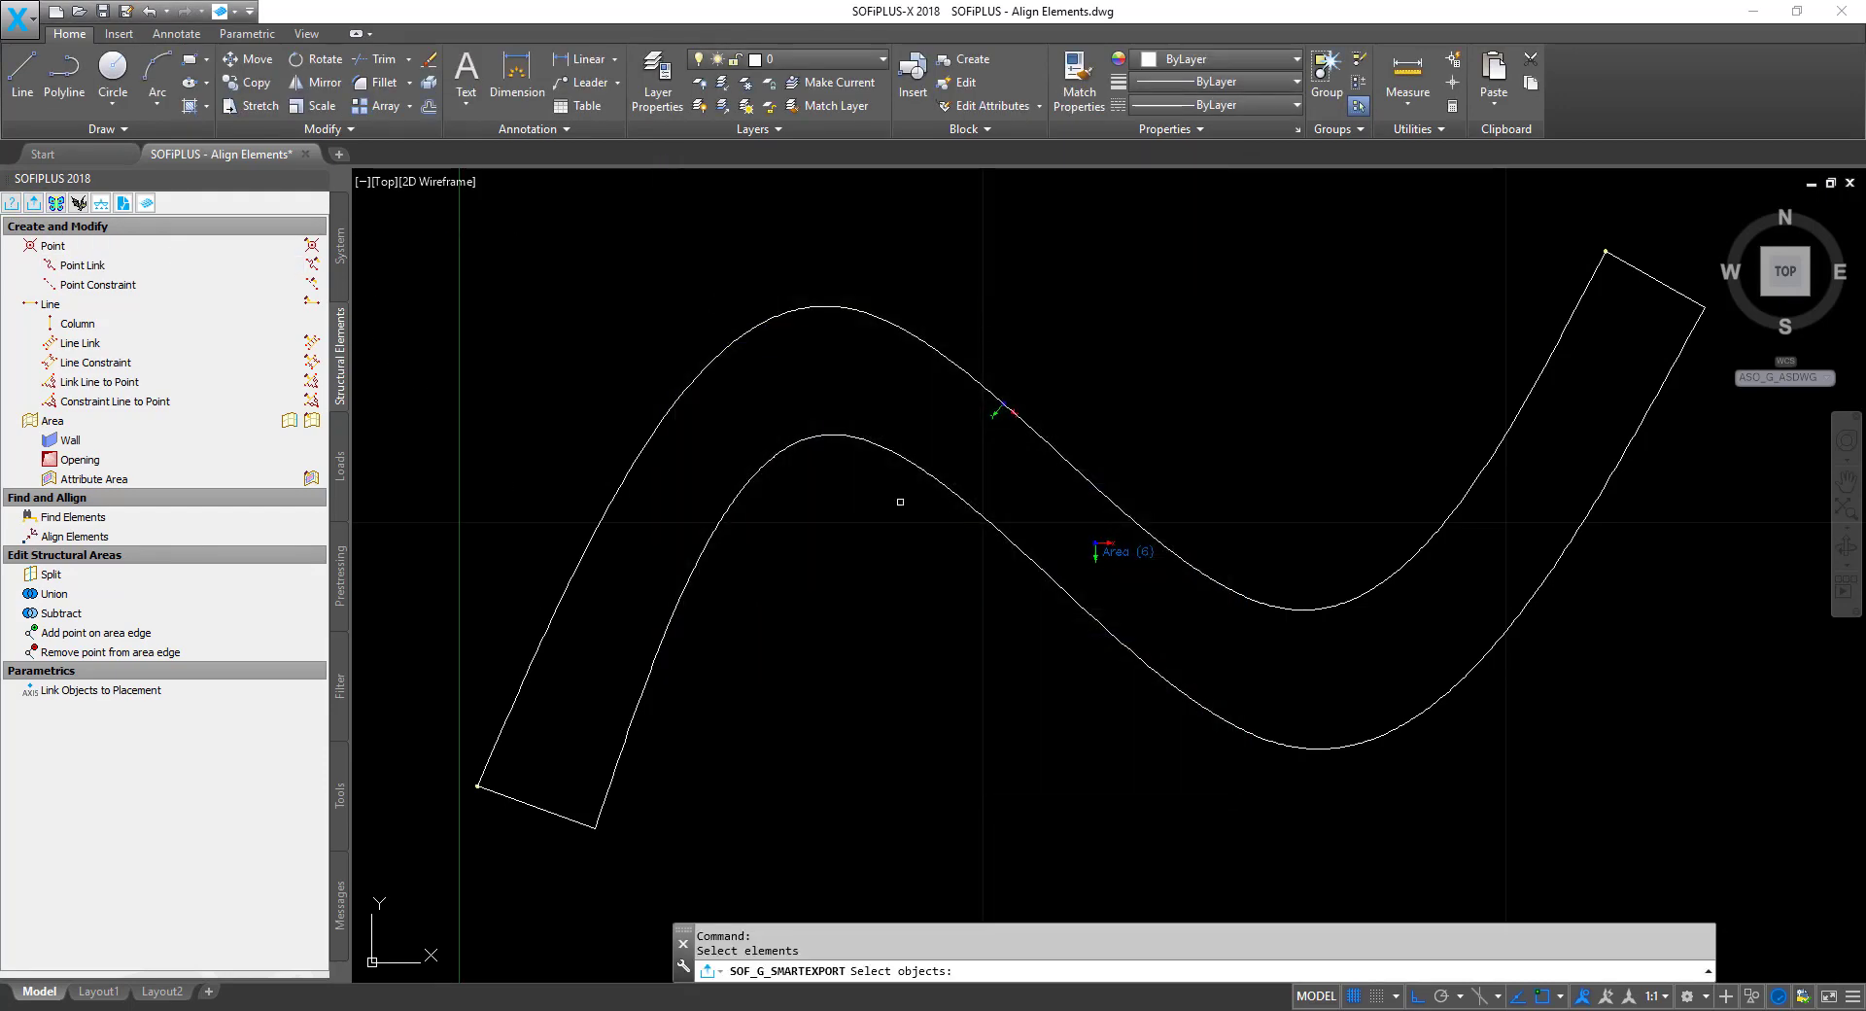
{"action": "left_click", "coordinate": [1146, 604]}
{"action": "left_click", "coordinate": [1133, 741]}
{"action": "key", "text": "Return"}
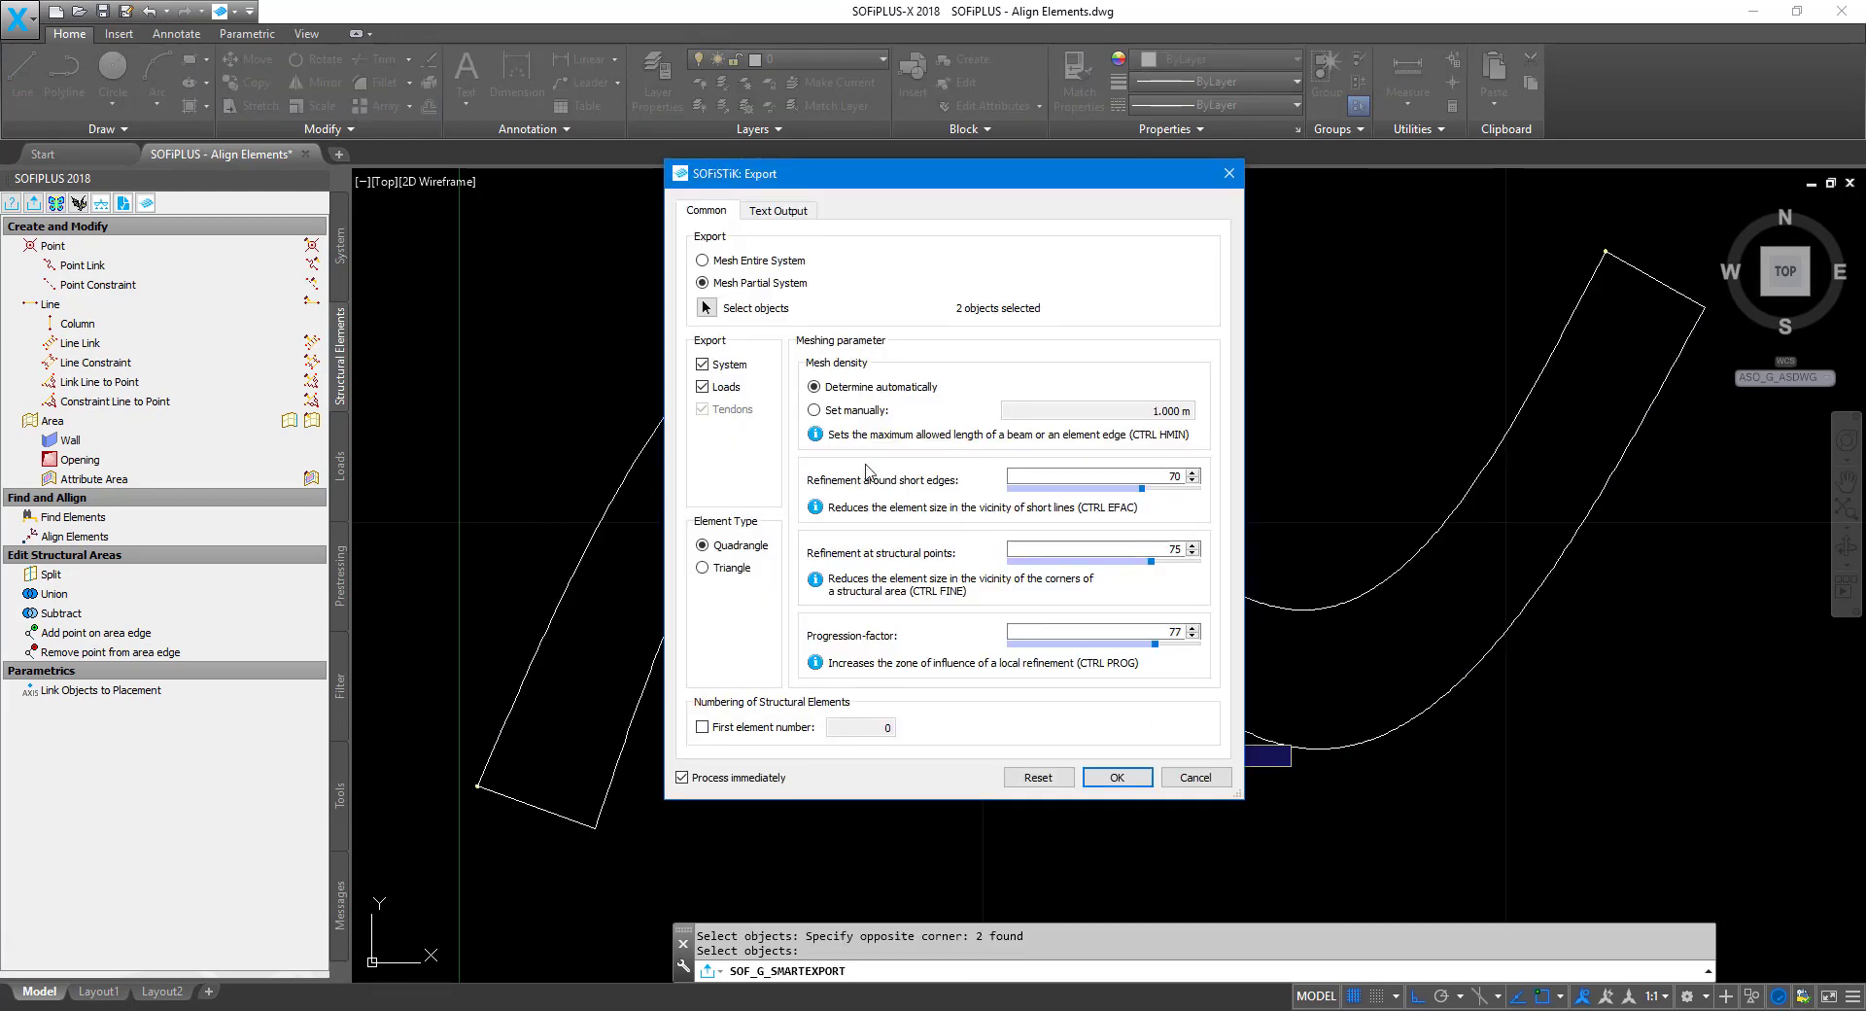
{"action": "left_click", "coordinate": [1118, 777]}
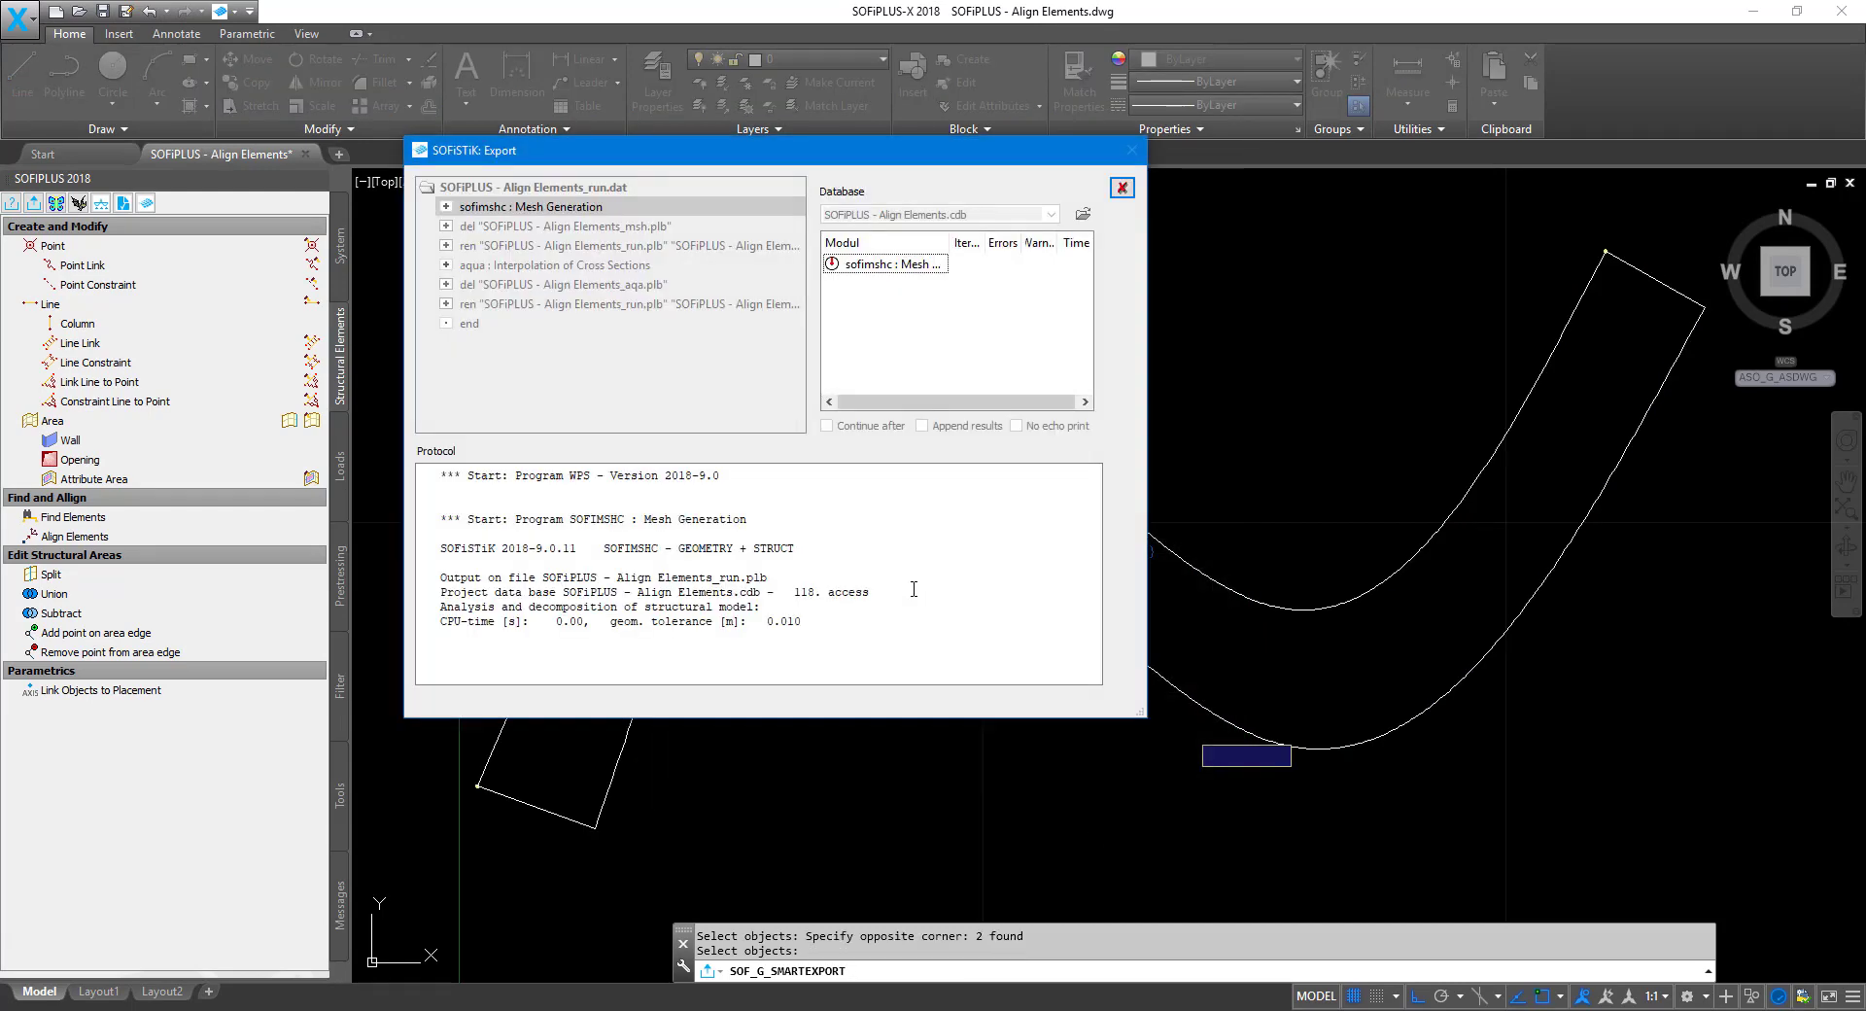
Open the mesh in WinGraf and display the structure, with the quadrilateral elements' local direction X on a new layer.
{"action": "left_click", "coordinate": [78, 203]}
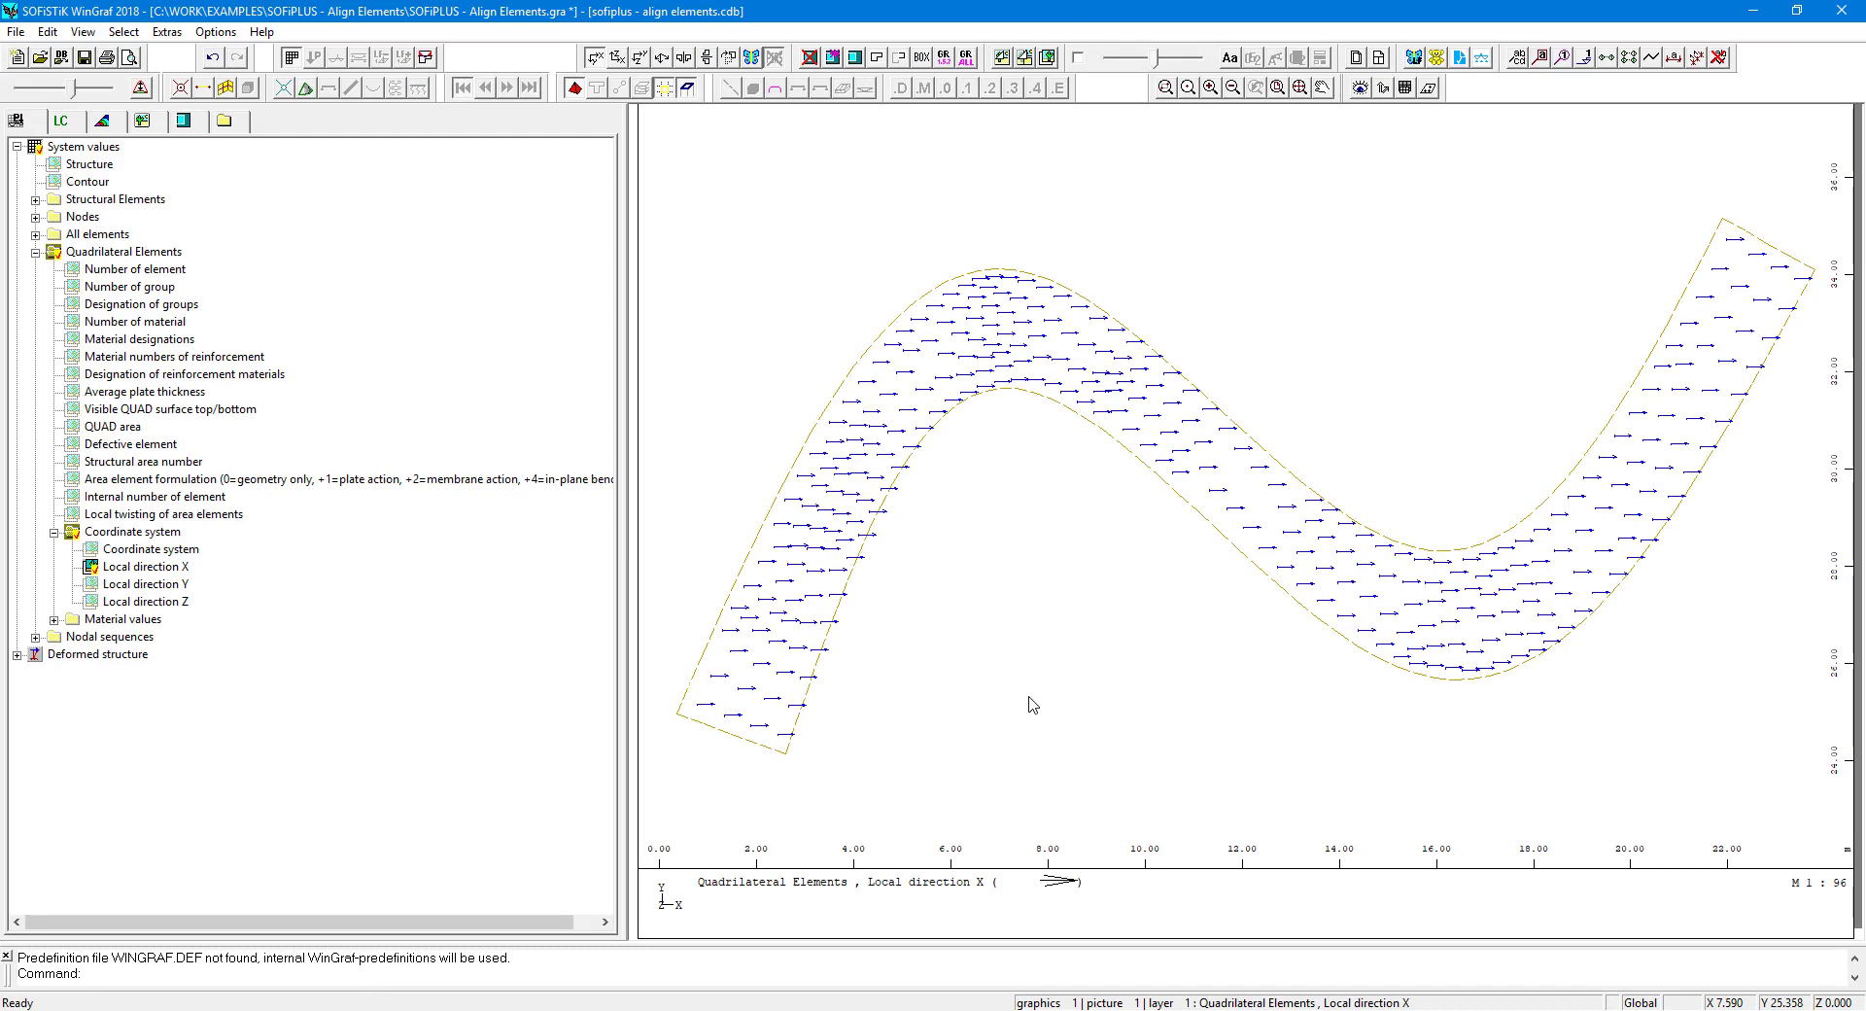
{"action": "double_click", "coordinate": [96, 181]}
{"action": "double_click", "coordinate": [89, 165]}
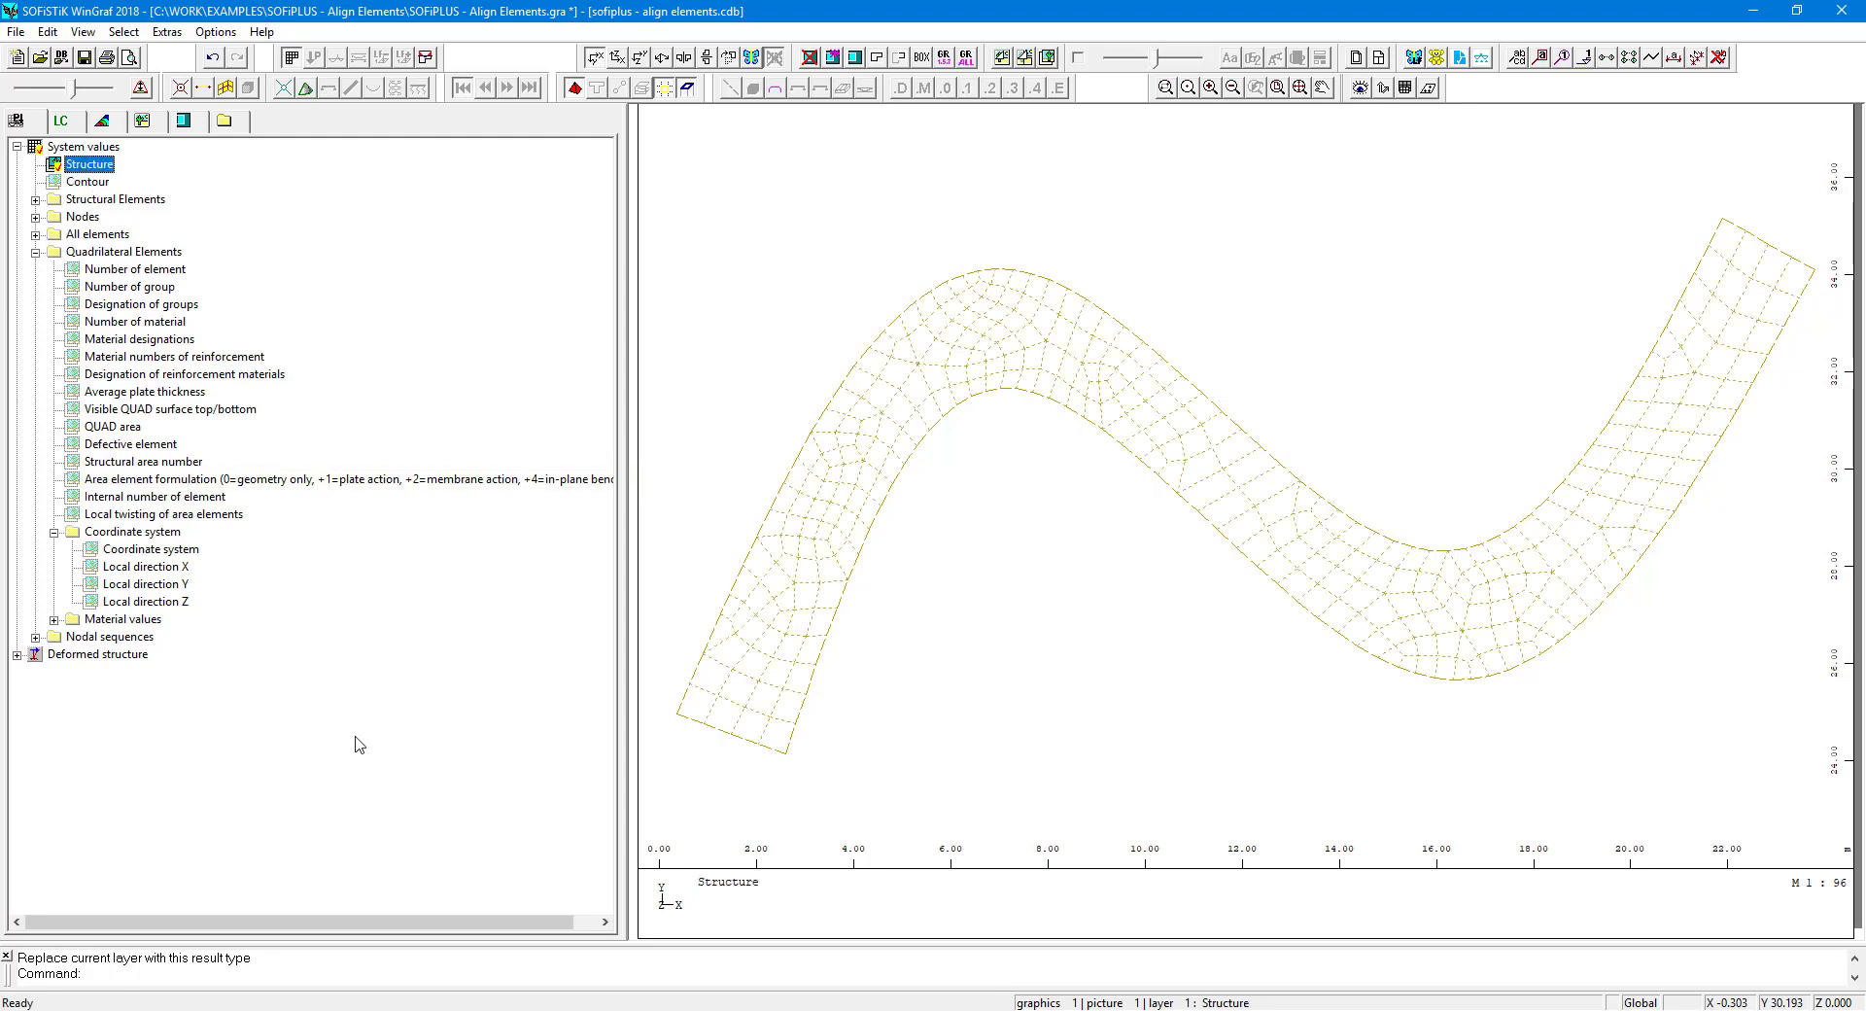
{"action": "right_click", "coordinate": [163, 574]}
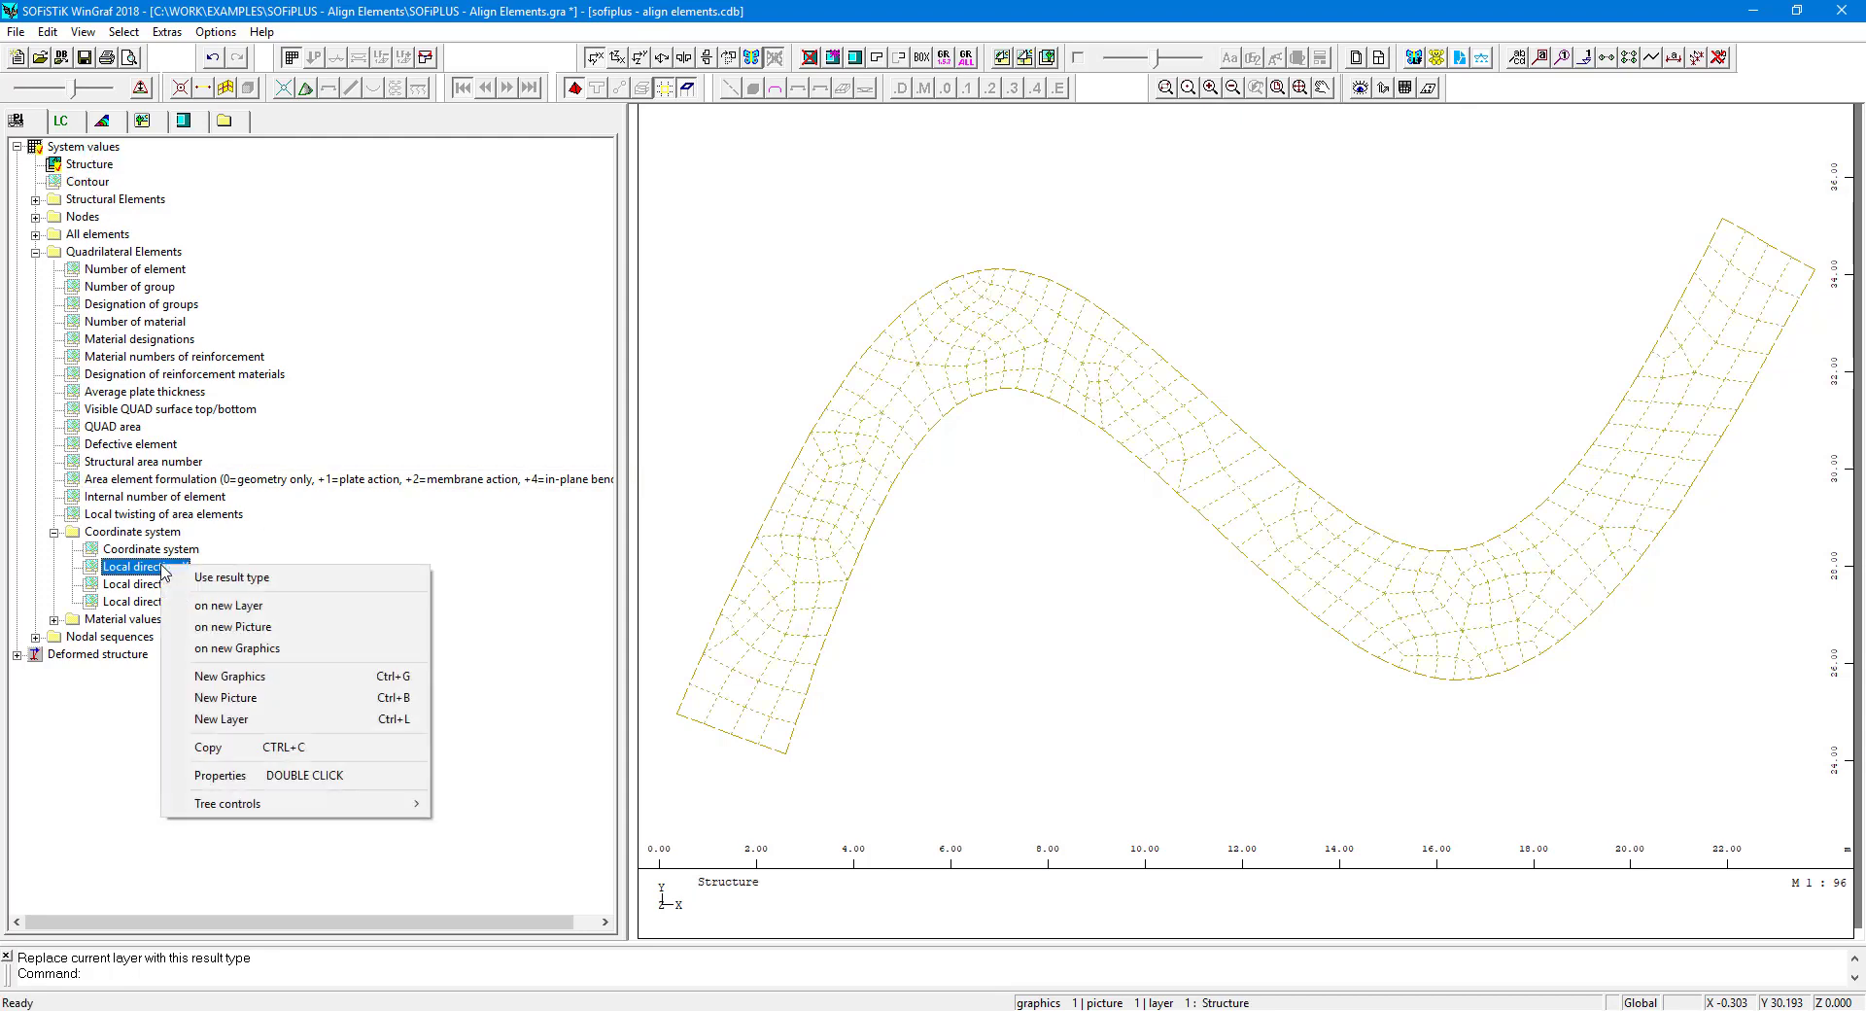
{"action": "left_click", "coordinate": [273, 609]}
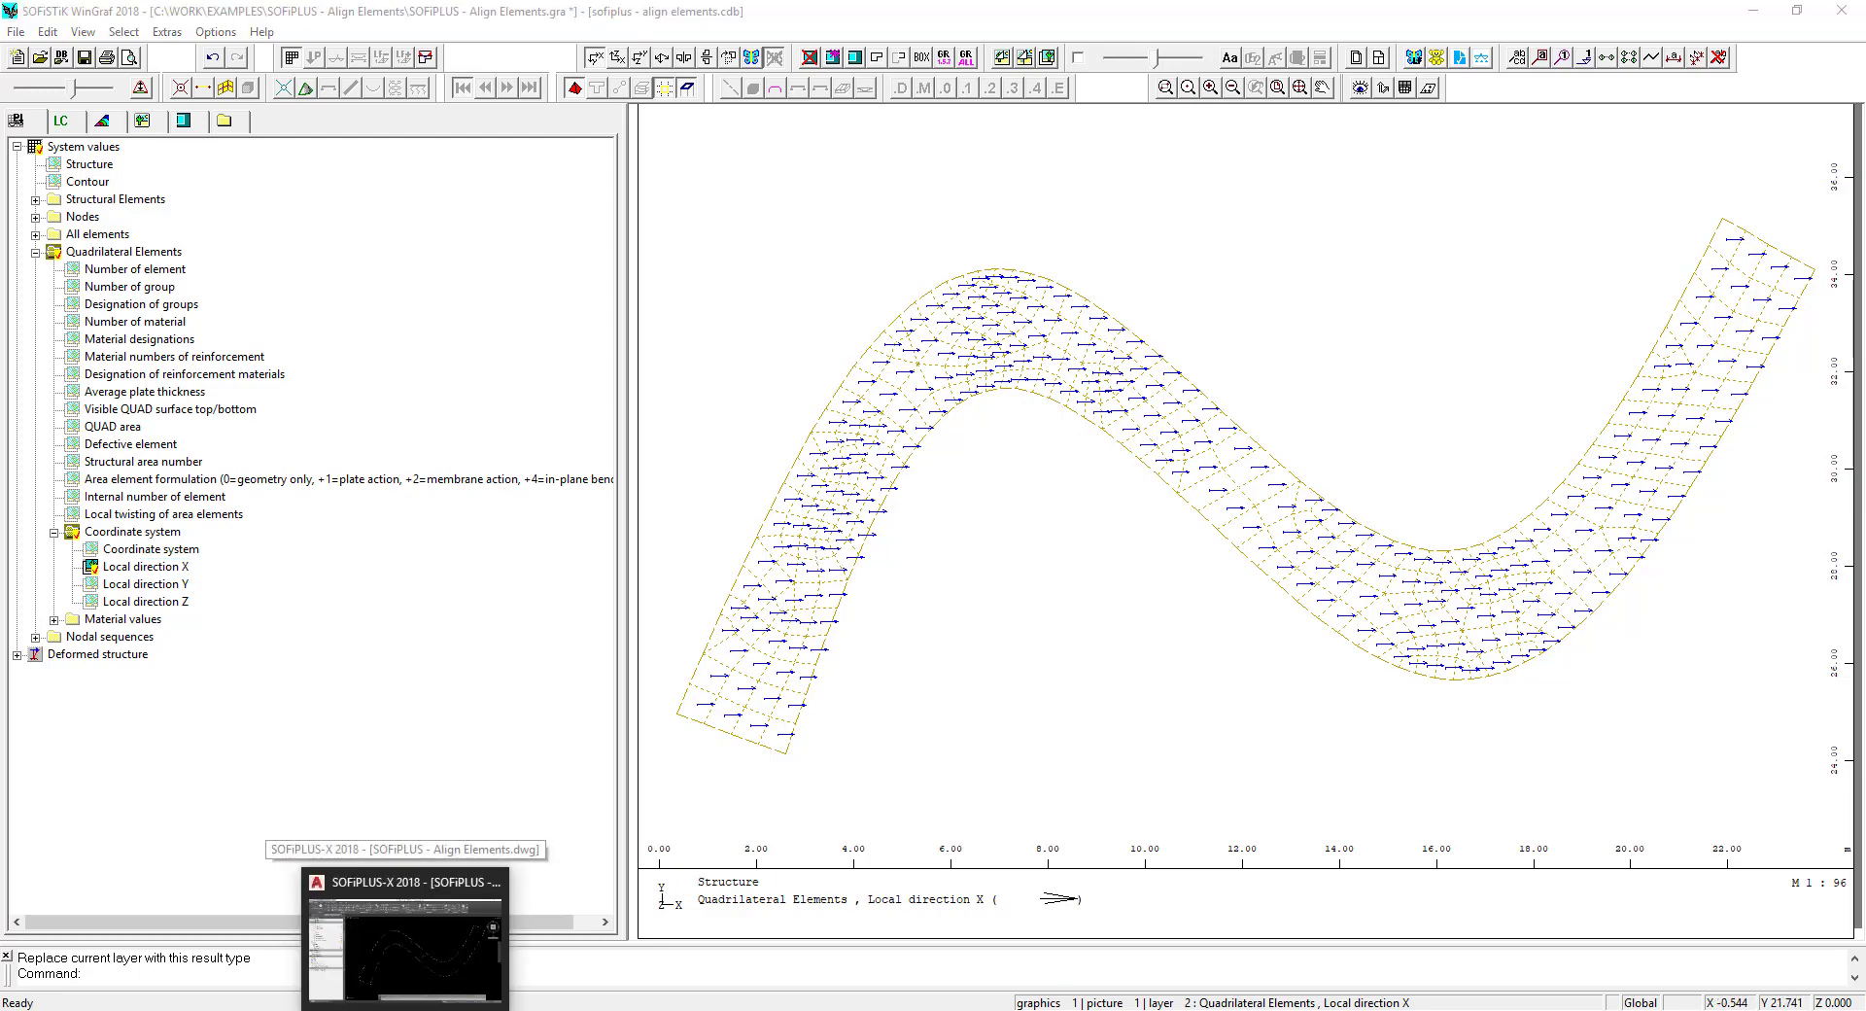
Switch to SOFiPLUS-X and align Area (6)'s local x-direction to its upper curved structural line, keeping the default rotation of 0 about local z.
{"action": "left_click", "coordinate": [406, 1010]}
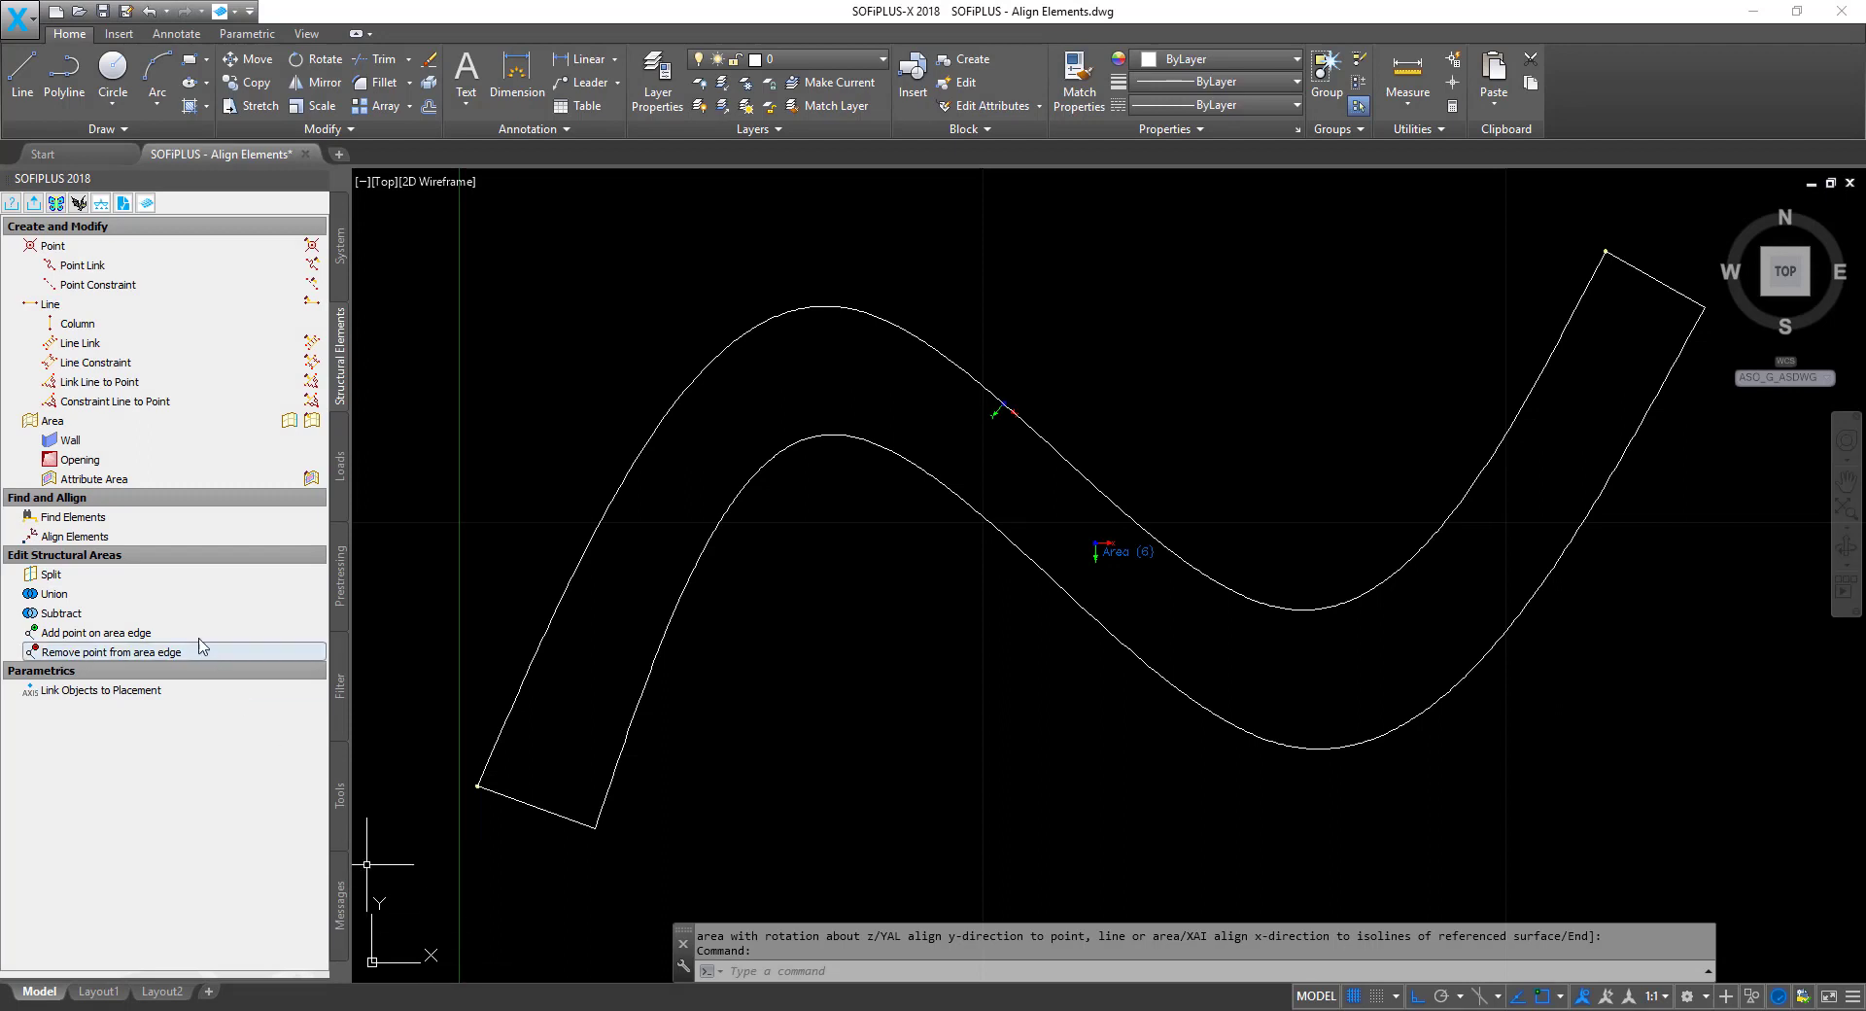
{"action": "left_click", "coordinate": [75, 544]}
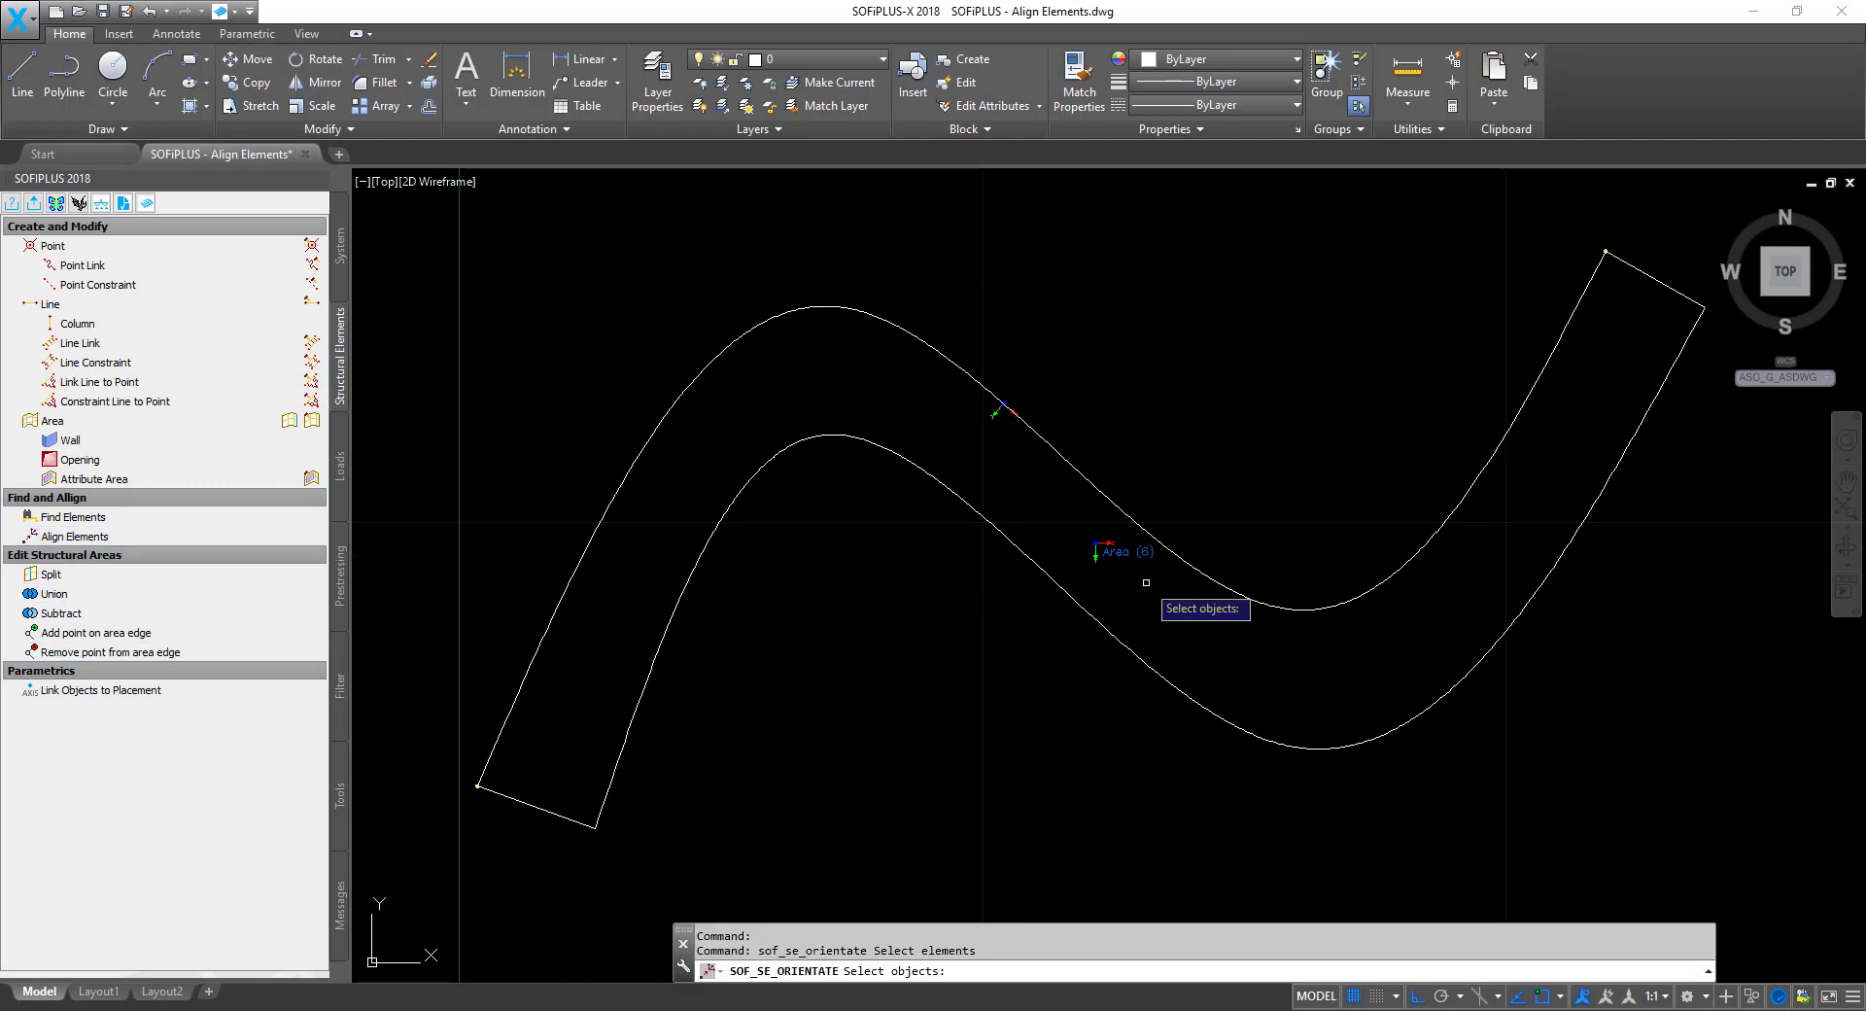
{"action": "left_click", "coordinate": [1121, 560]}
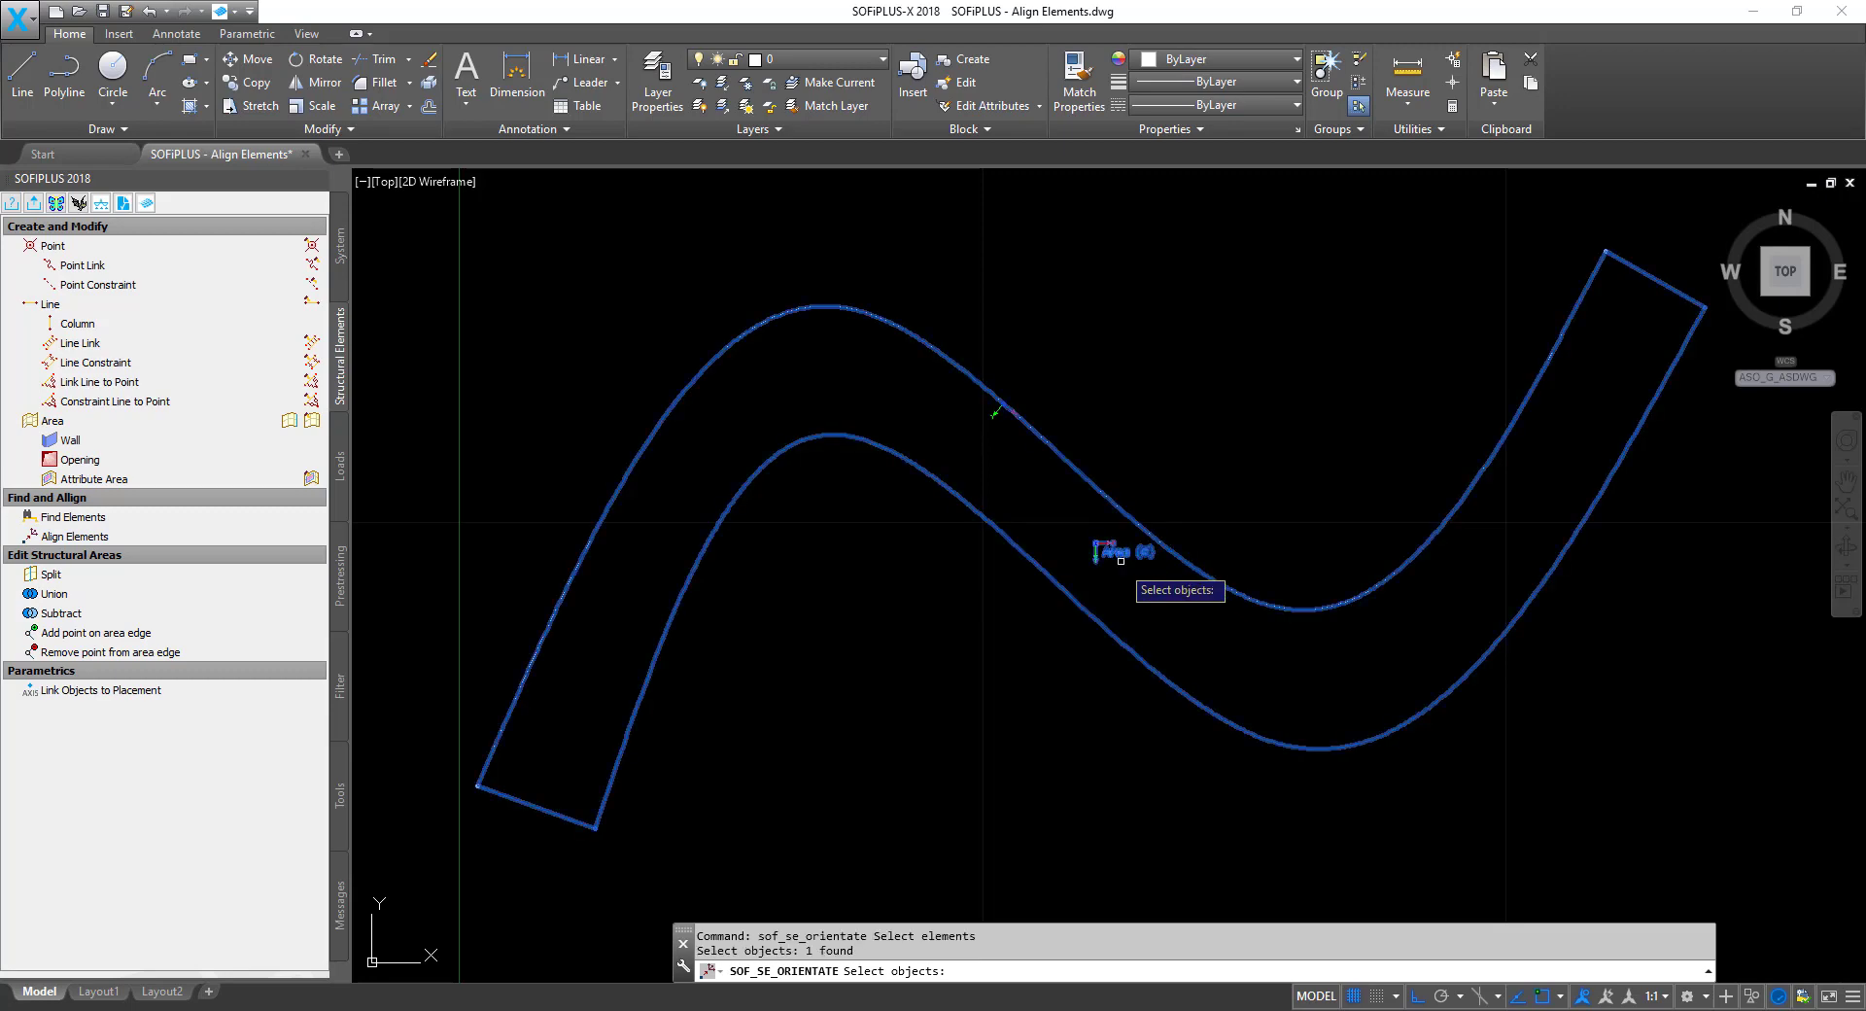
{"action": "key", "text": "Return"}
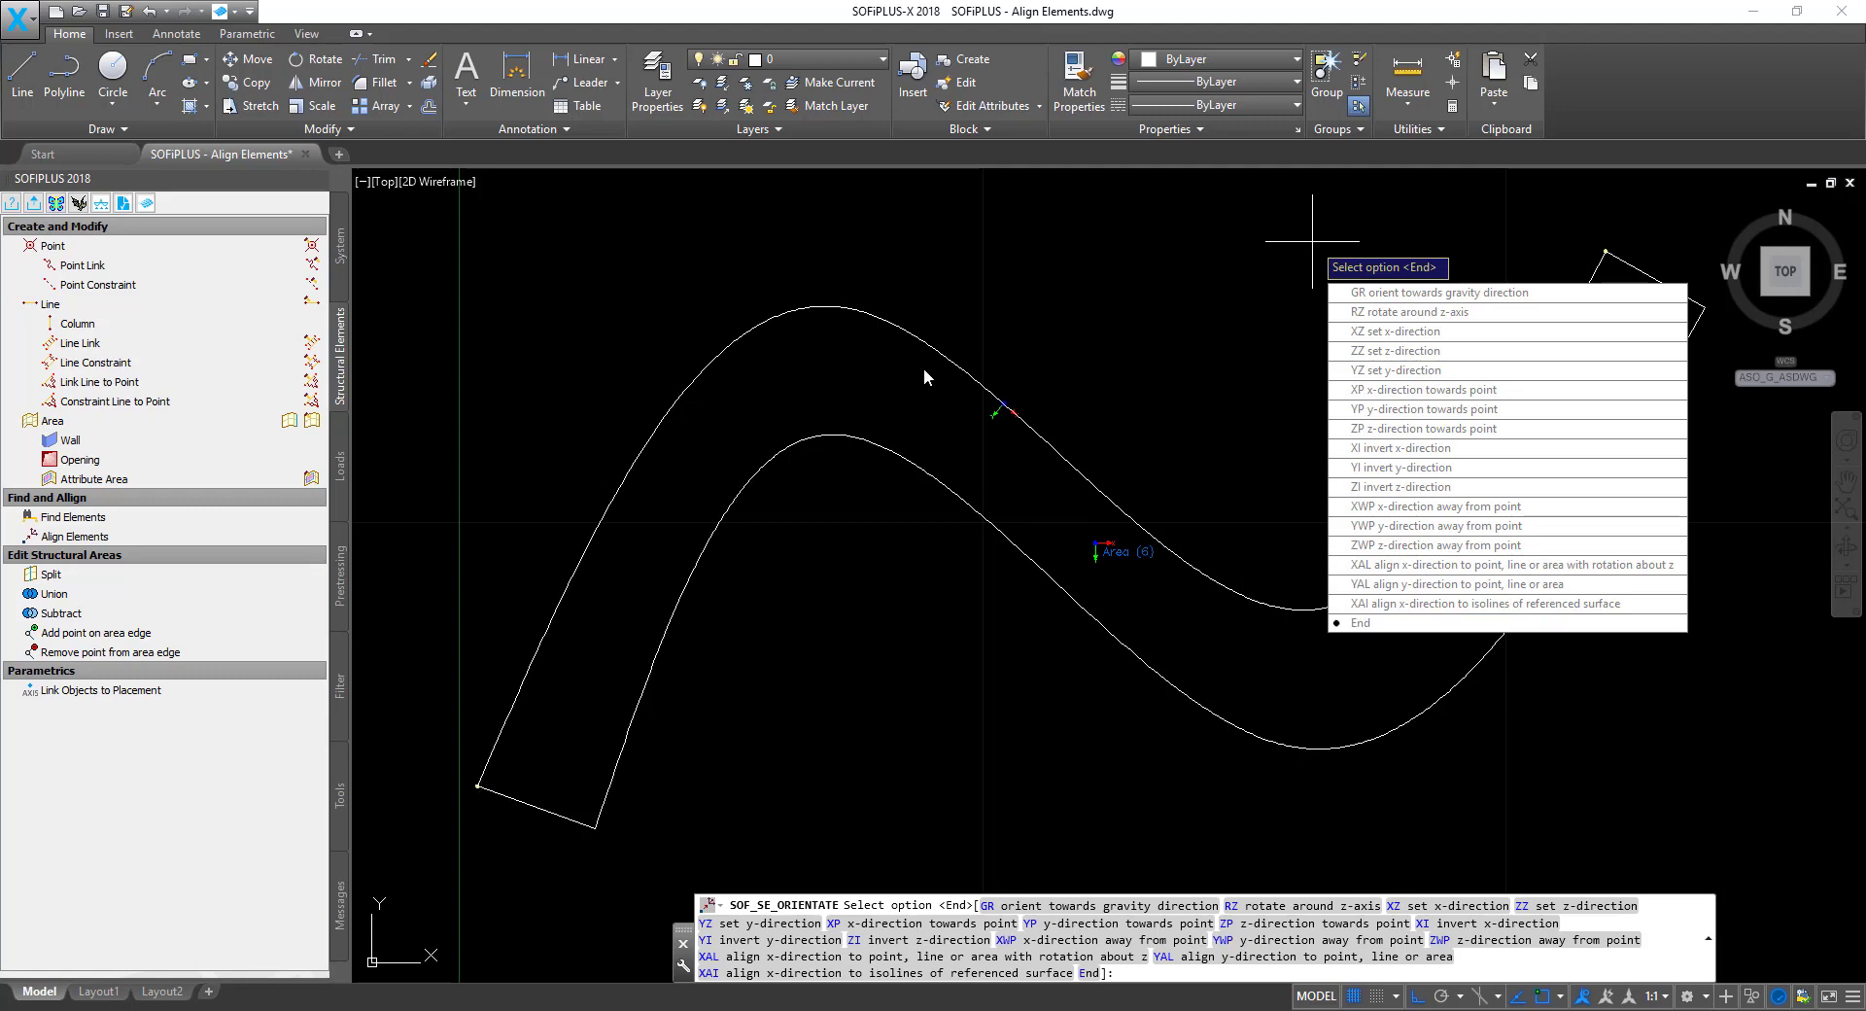
{"action": "left_click", "coordinate": [1474, 568]}
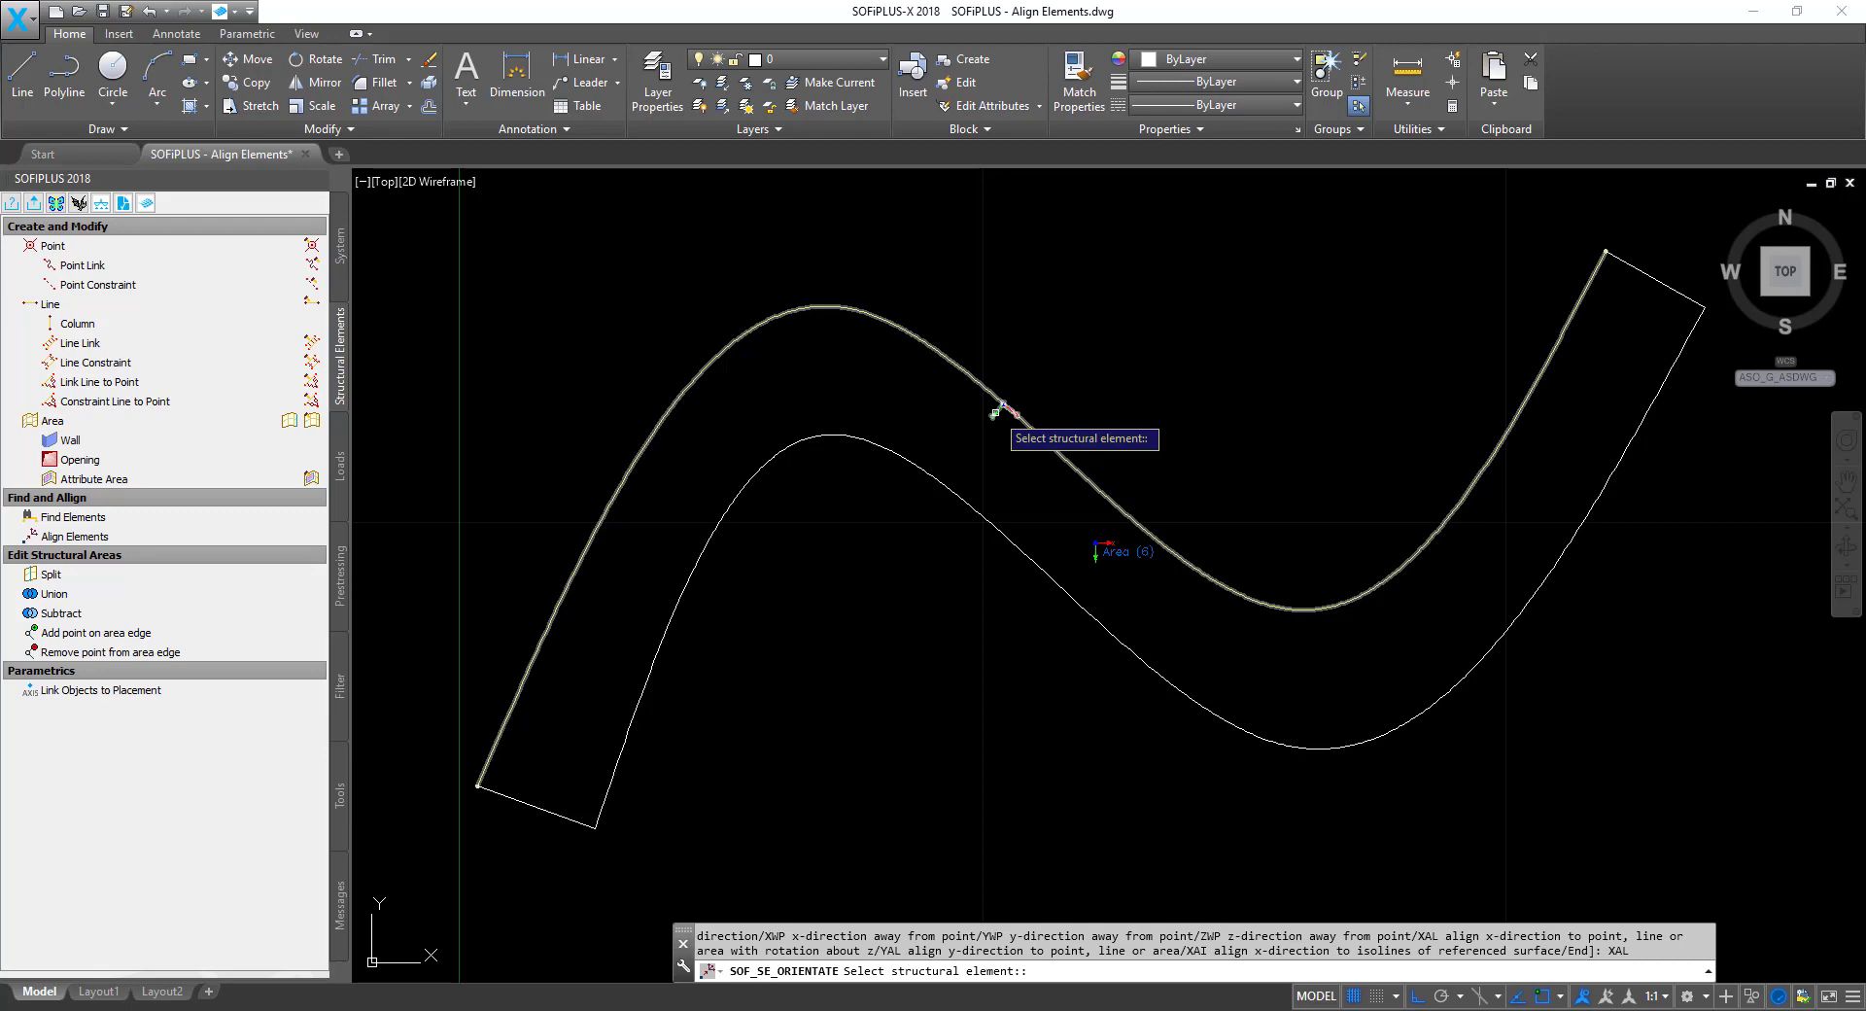
{"action": "left_click", "coordinate": [1002, 407]}
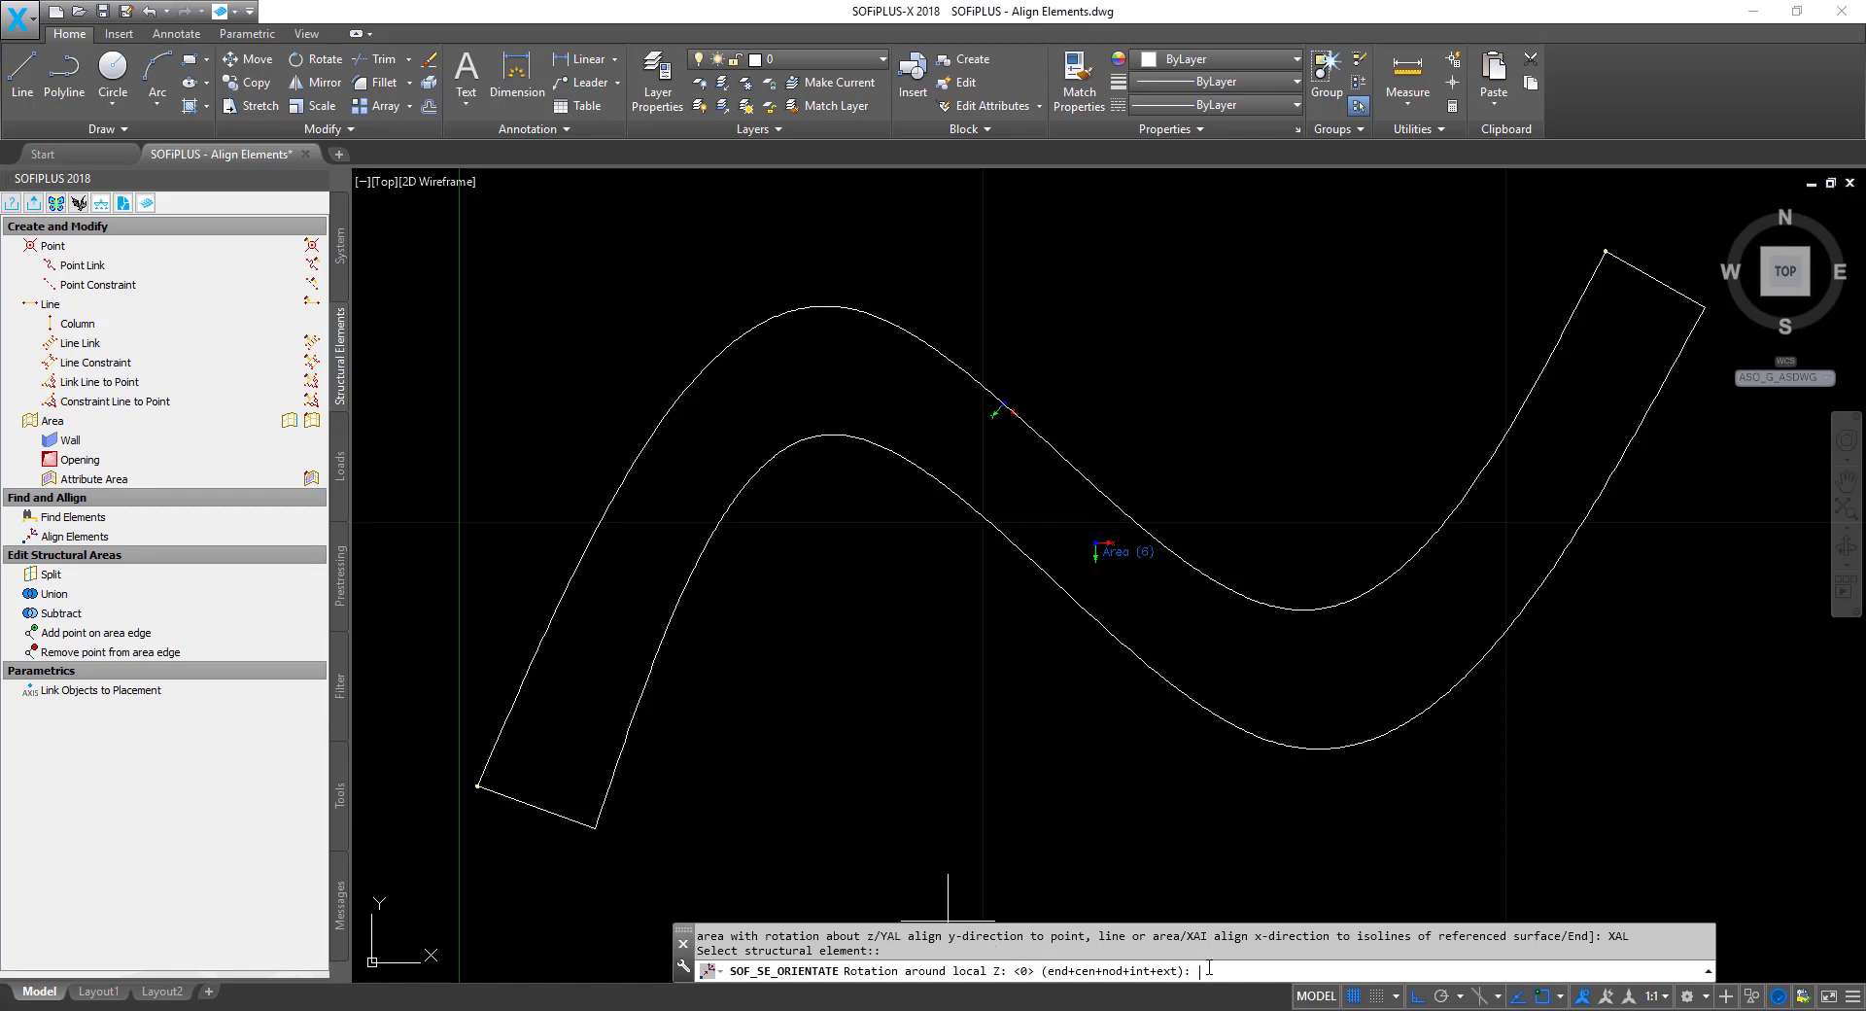
{"action": "key", "text": "Return"}
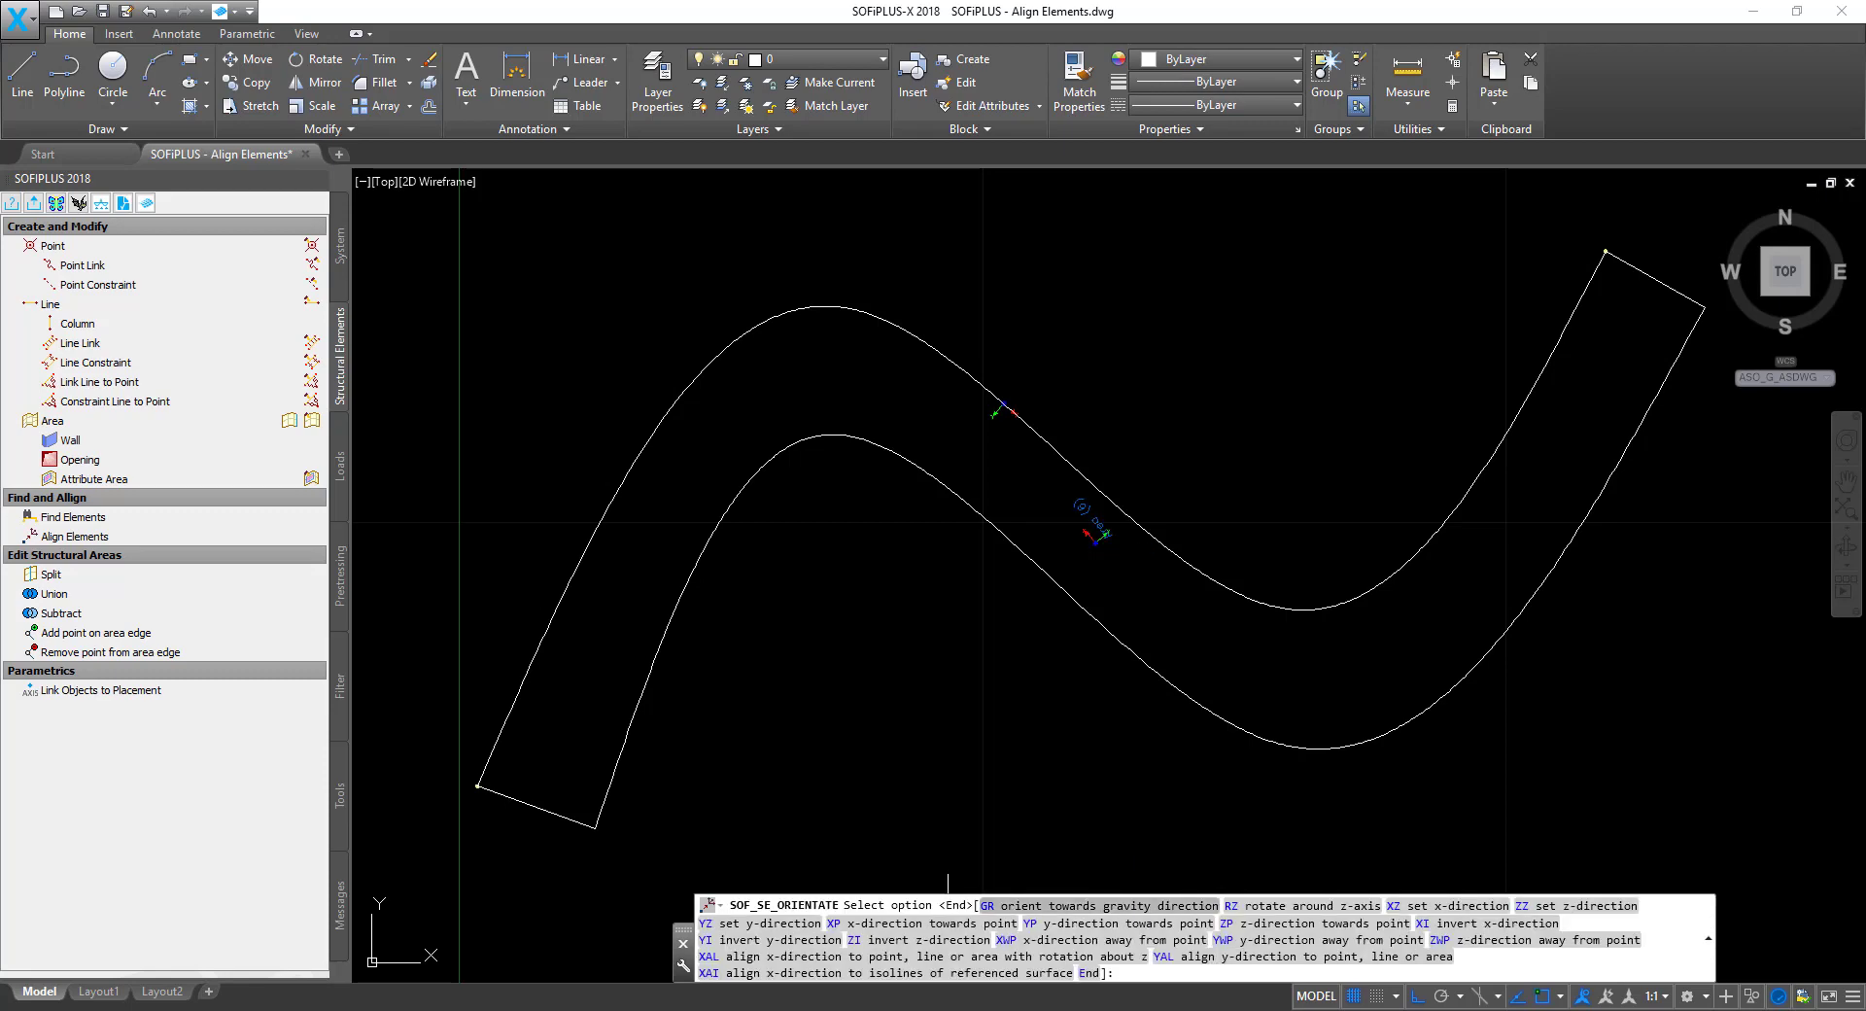
{"action": "key", "text": "Down"}
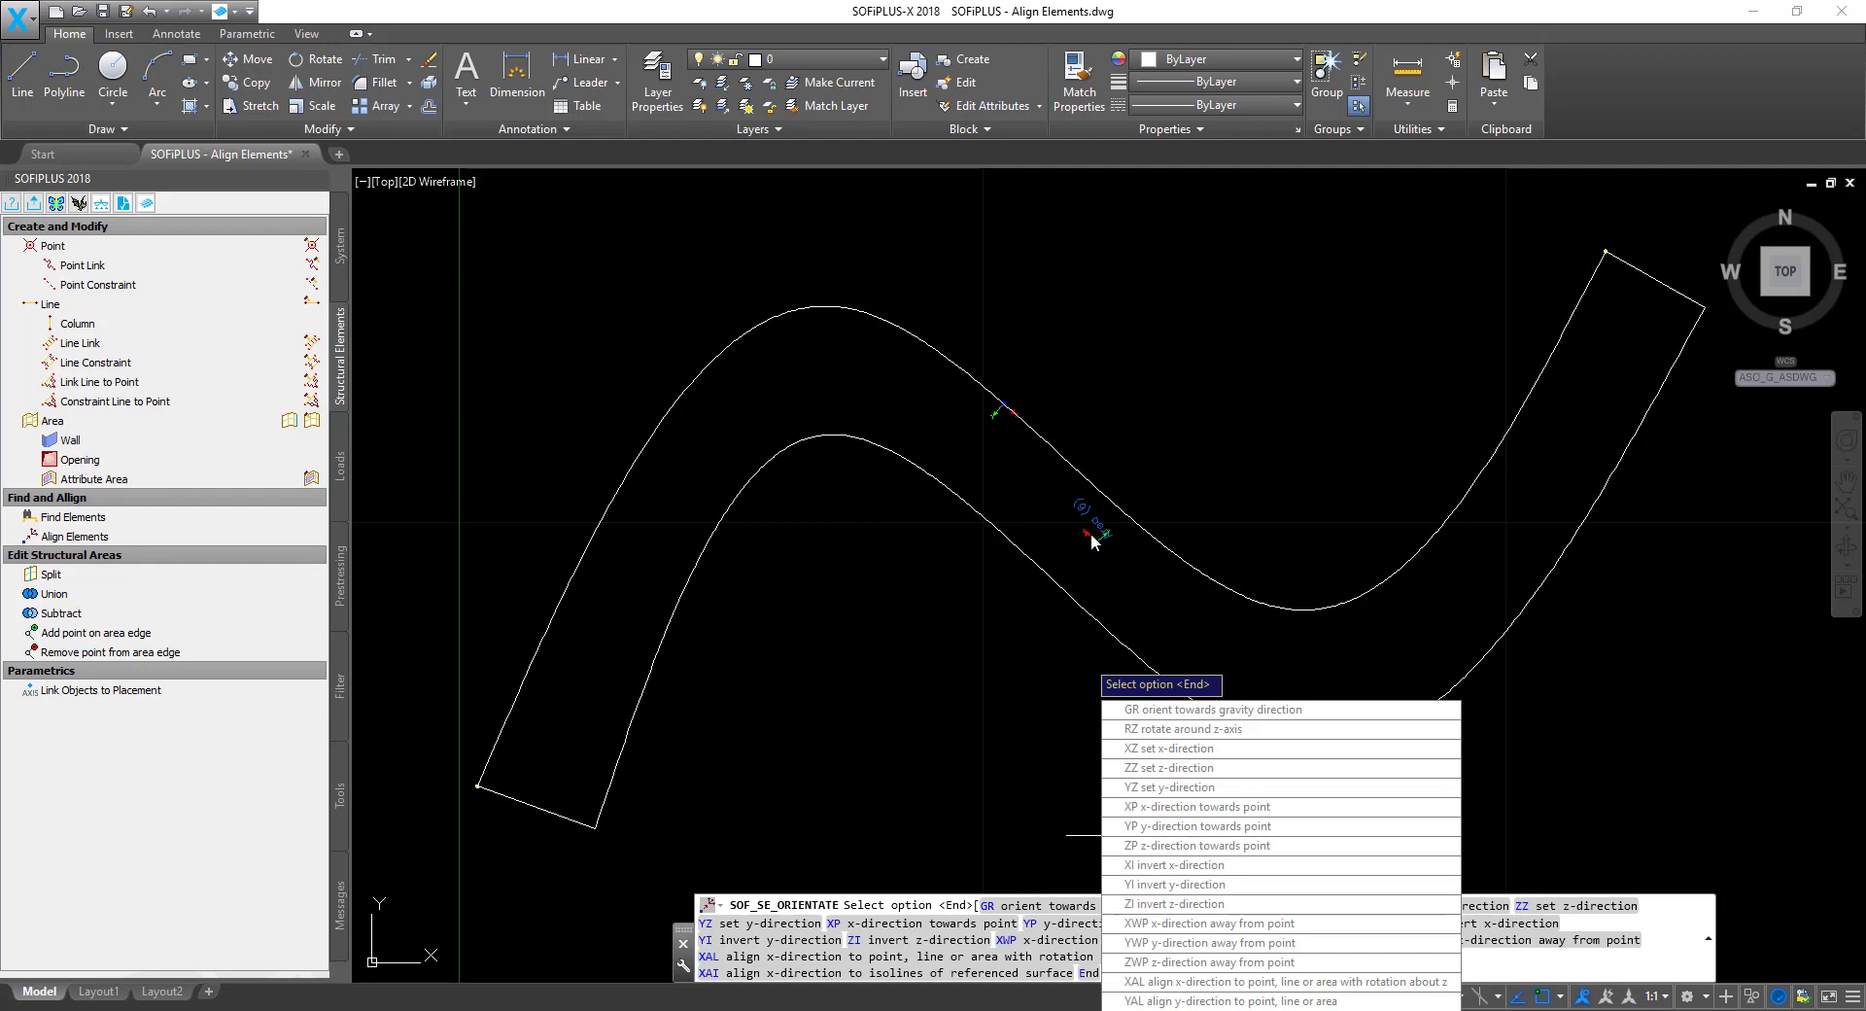
{"action": "scroll", "coordinate": [1098, 541], "scroll_direction": "up", "scroll_amount": 5}
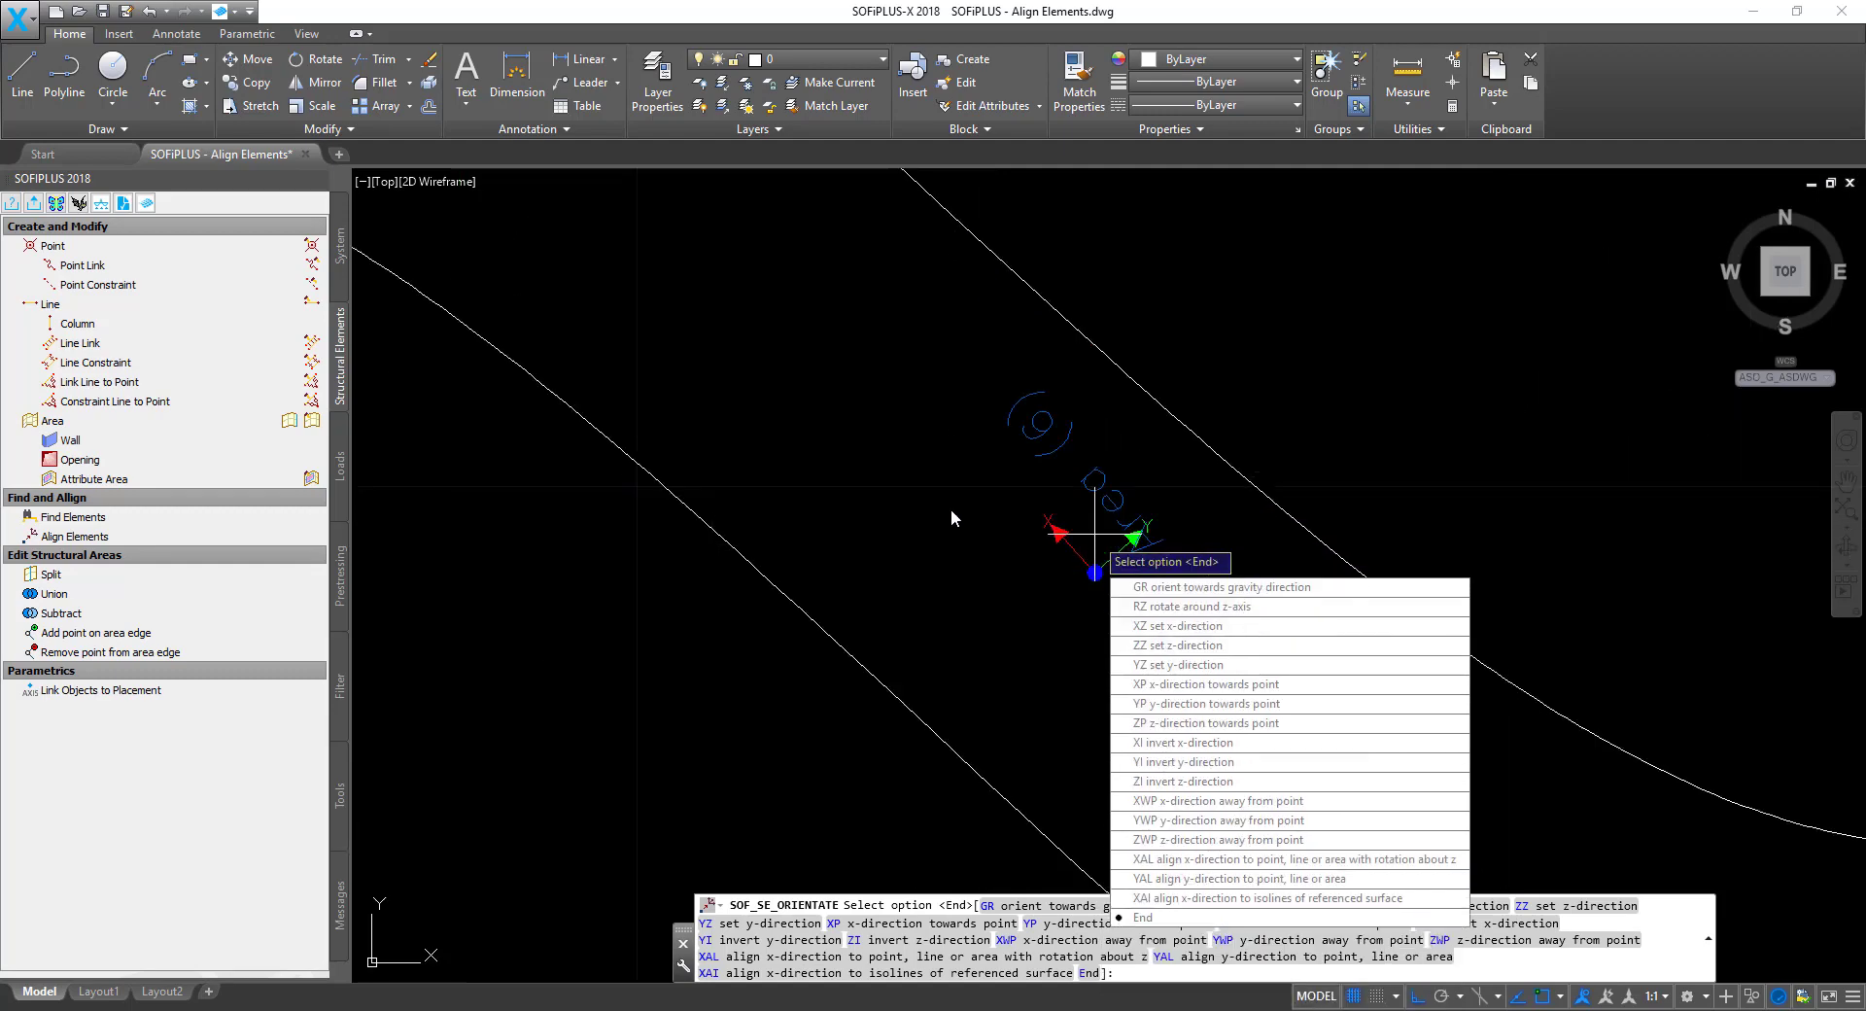
{"action": "scroll", "coordinate": [951, 509], "scroll_direction": "down", "scroll_amount": 4}
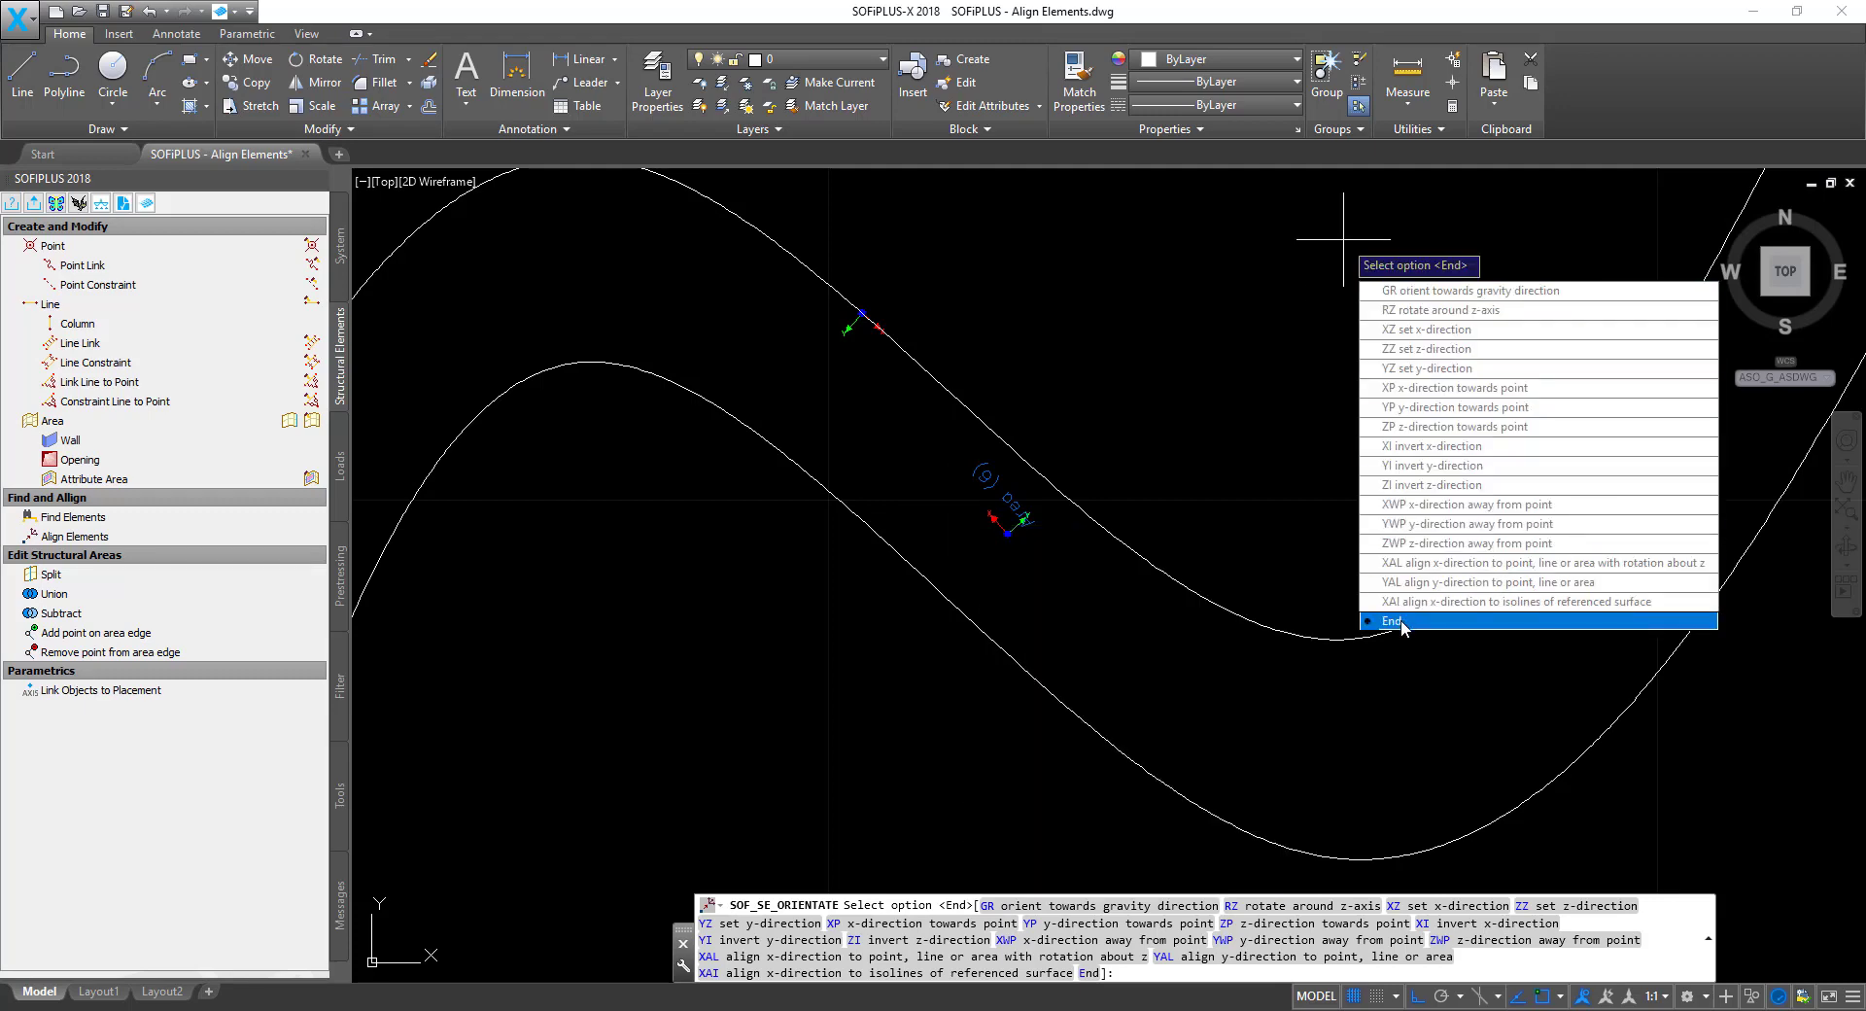
{"action": "left_click", "coordinate": [1401, 622]}
Mesh Area (6) and its upper curved line again as a partial system, and view the quads' local direction X in WinGraf.
{"action": "scroll", "coordinate": [1370, 483], "scroll_direction": "down", "scroll_amount": 4}
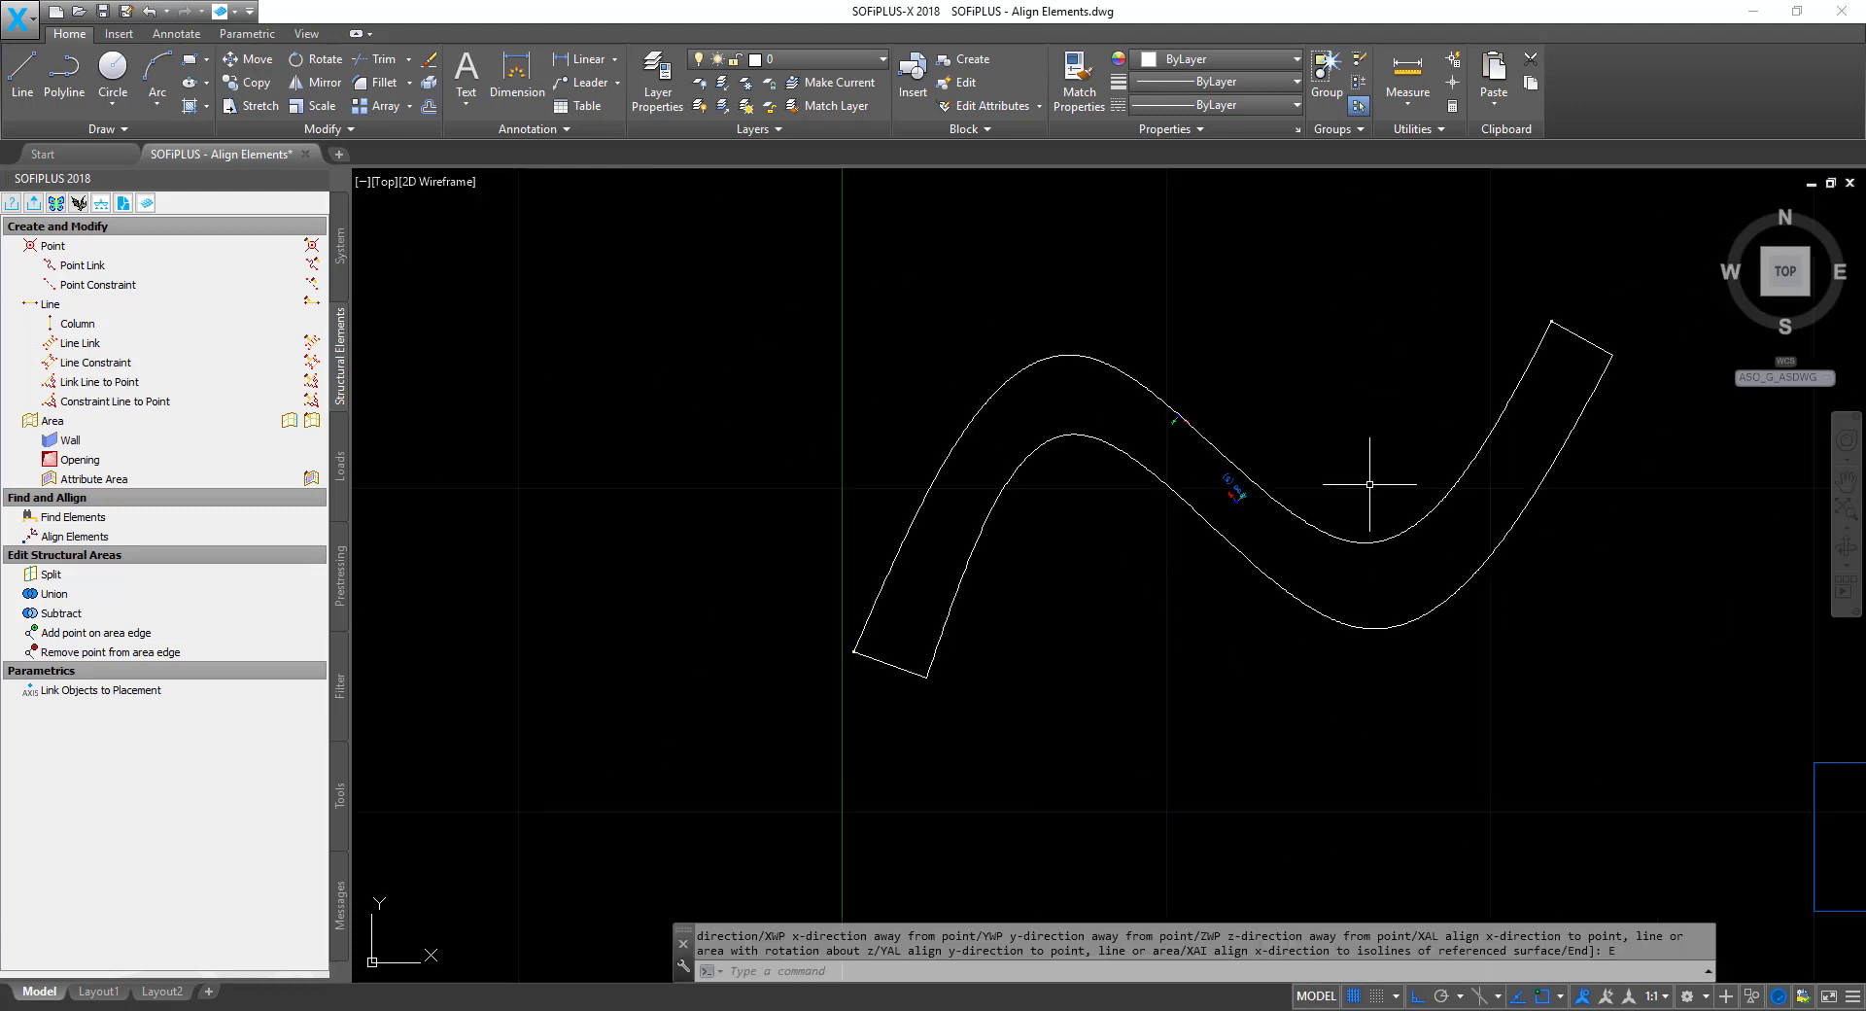
{"action": "scroll", "coordinate": [1448, 486], "scroll_direction": "up", "scroll_amount": 3}
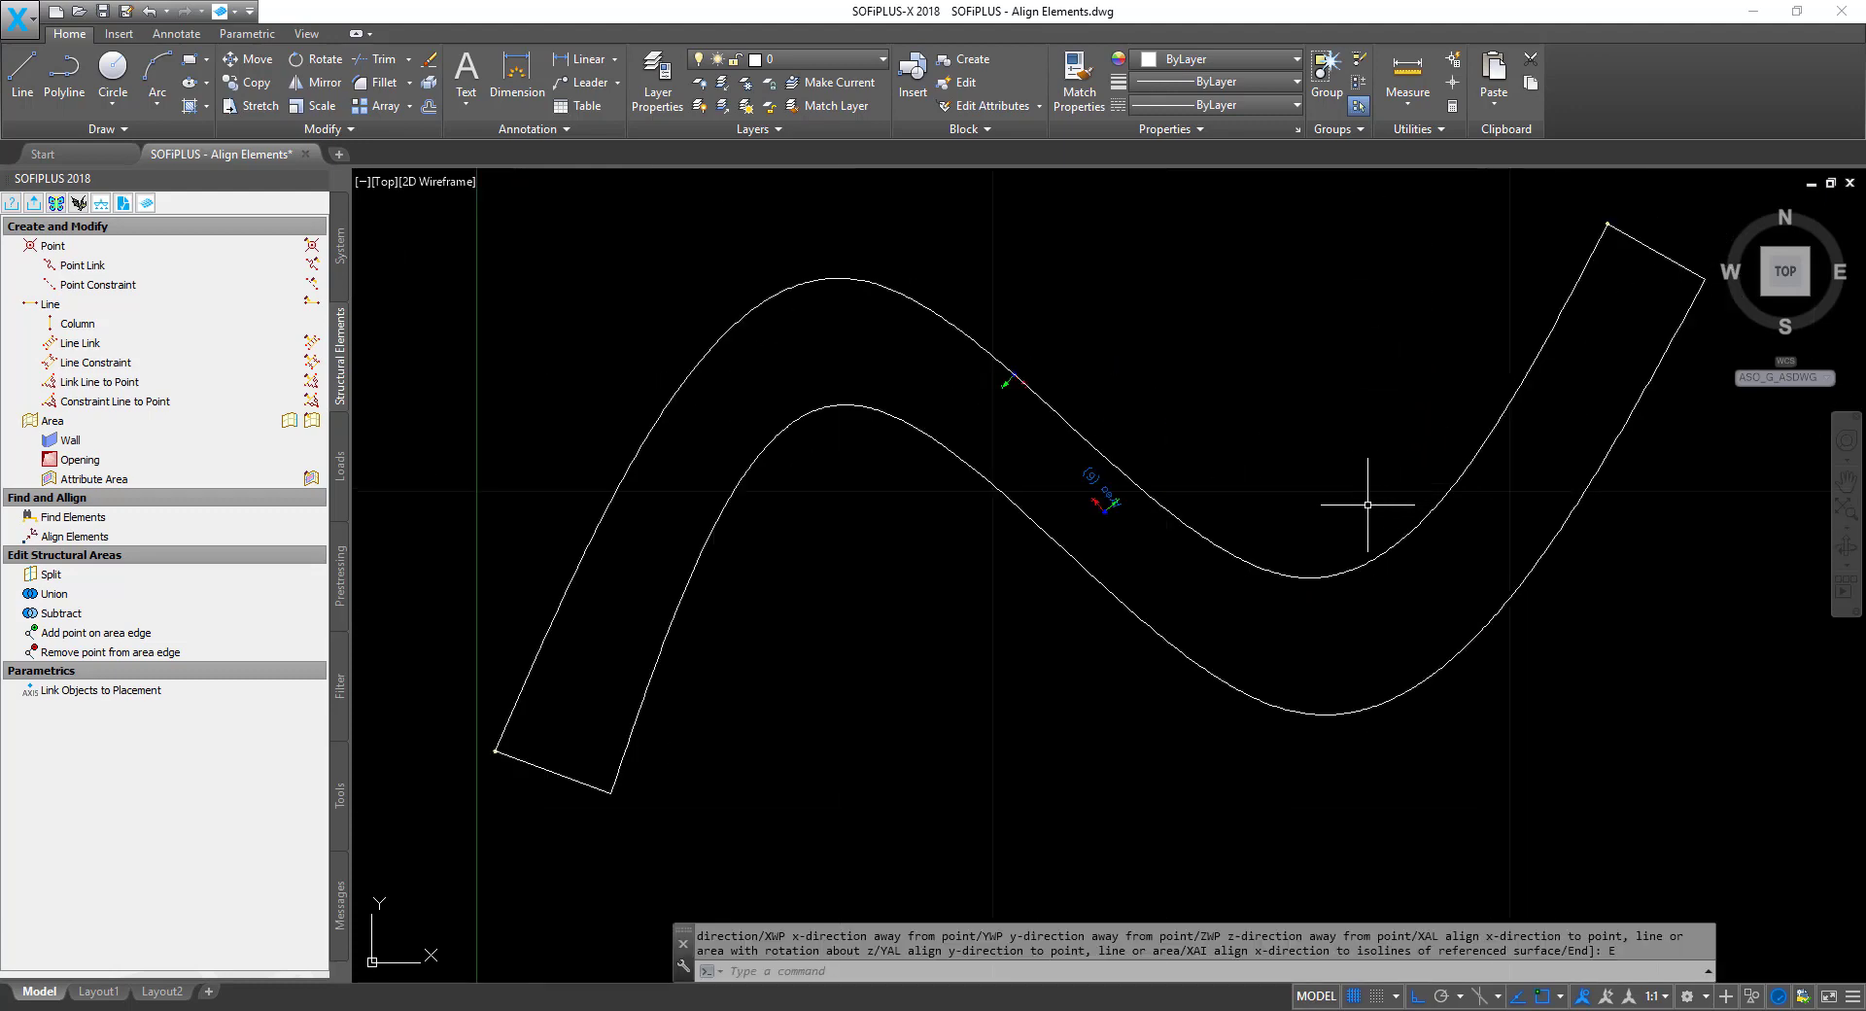
{"action": "left_click", "coordinate": [35, 204]}
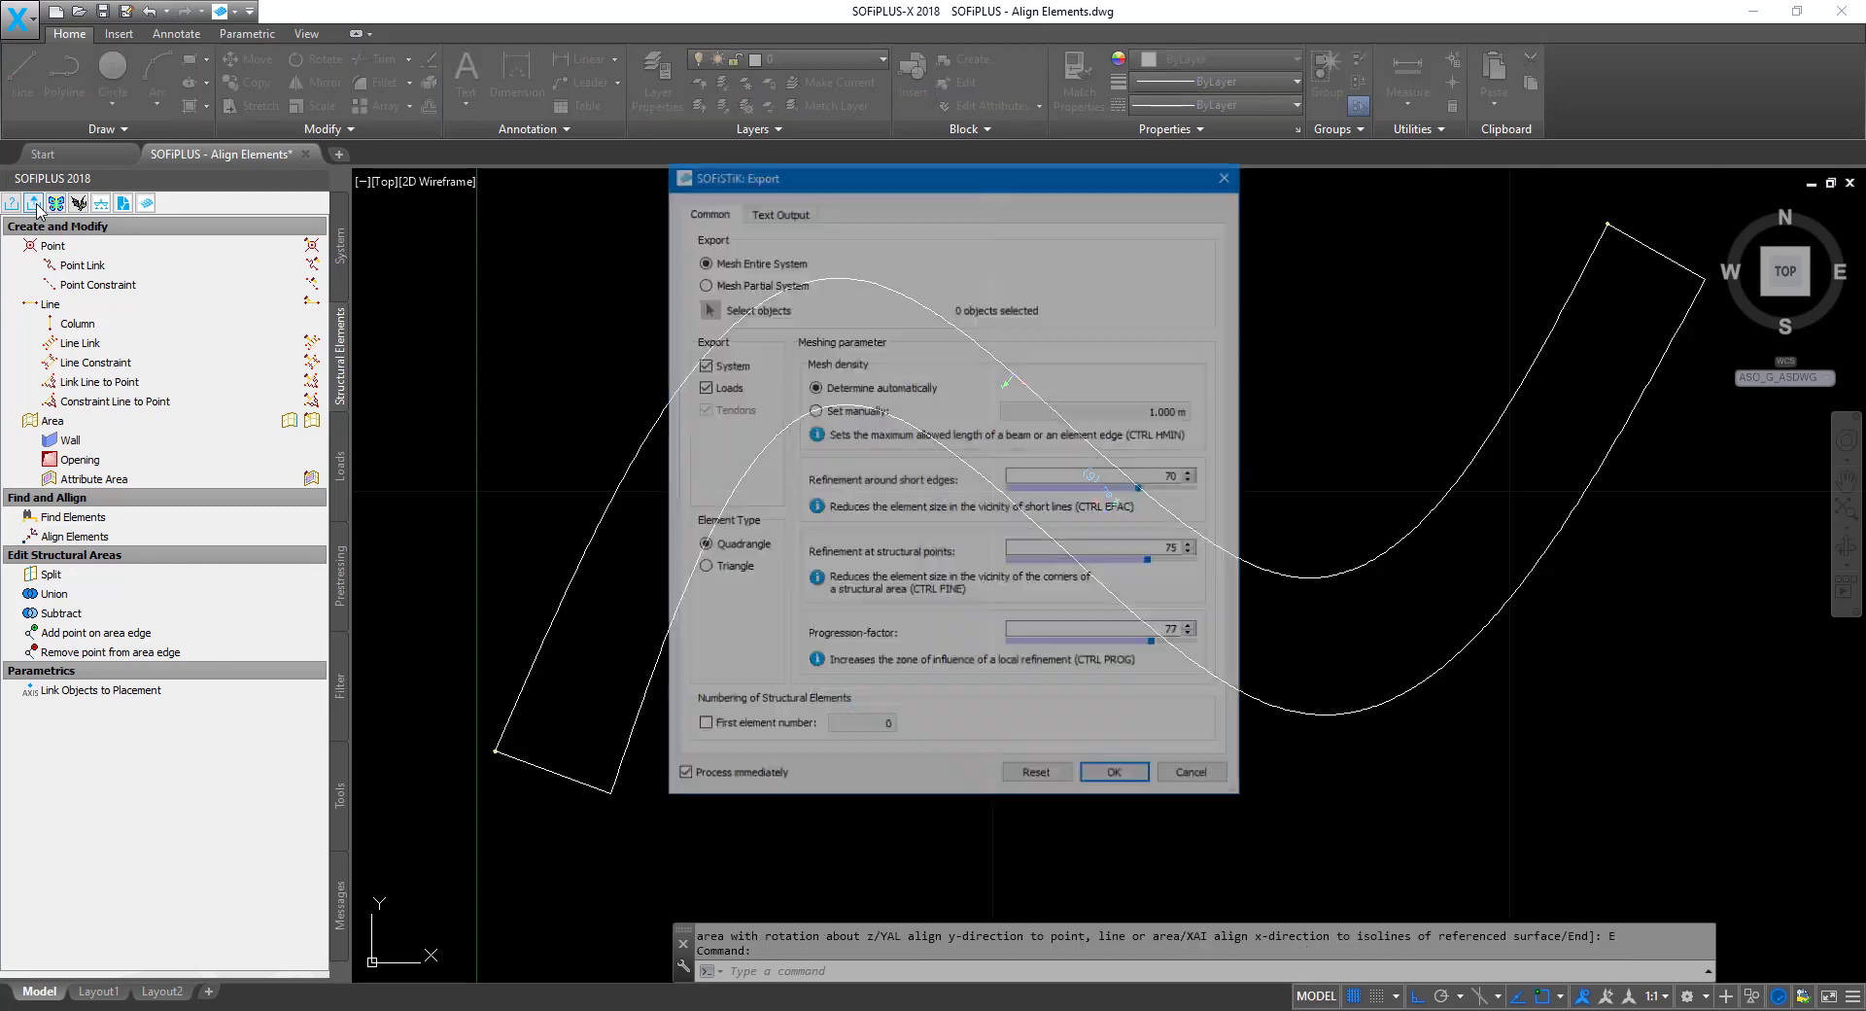
{"action": "left_click", "coordinate": [702, 283]}
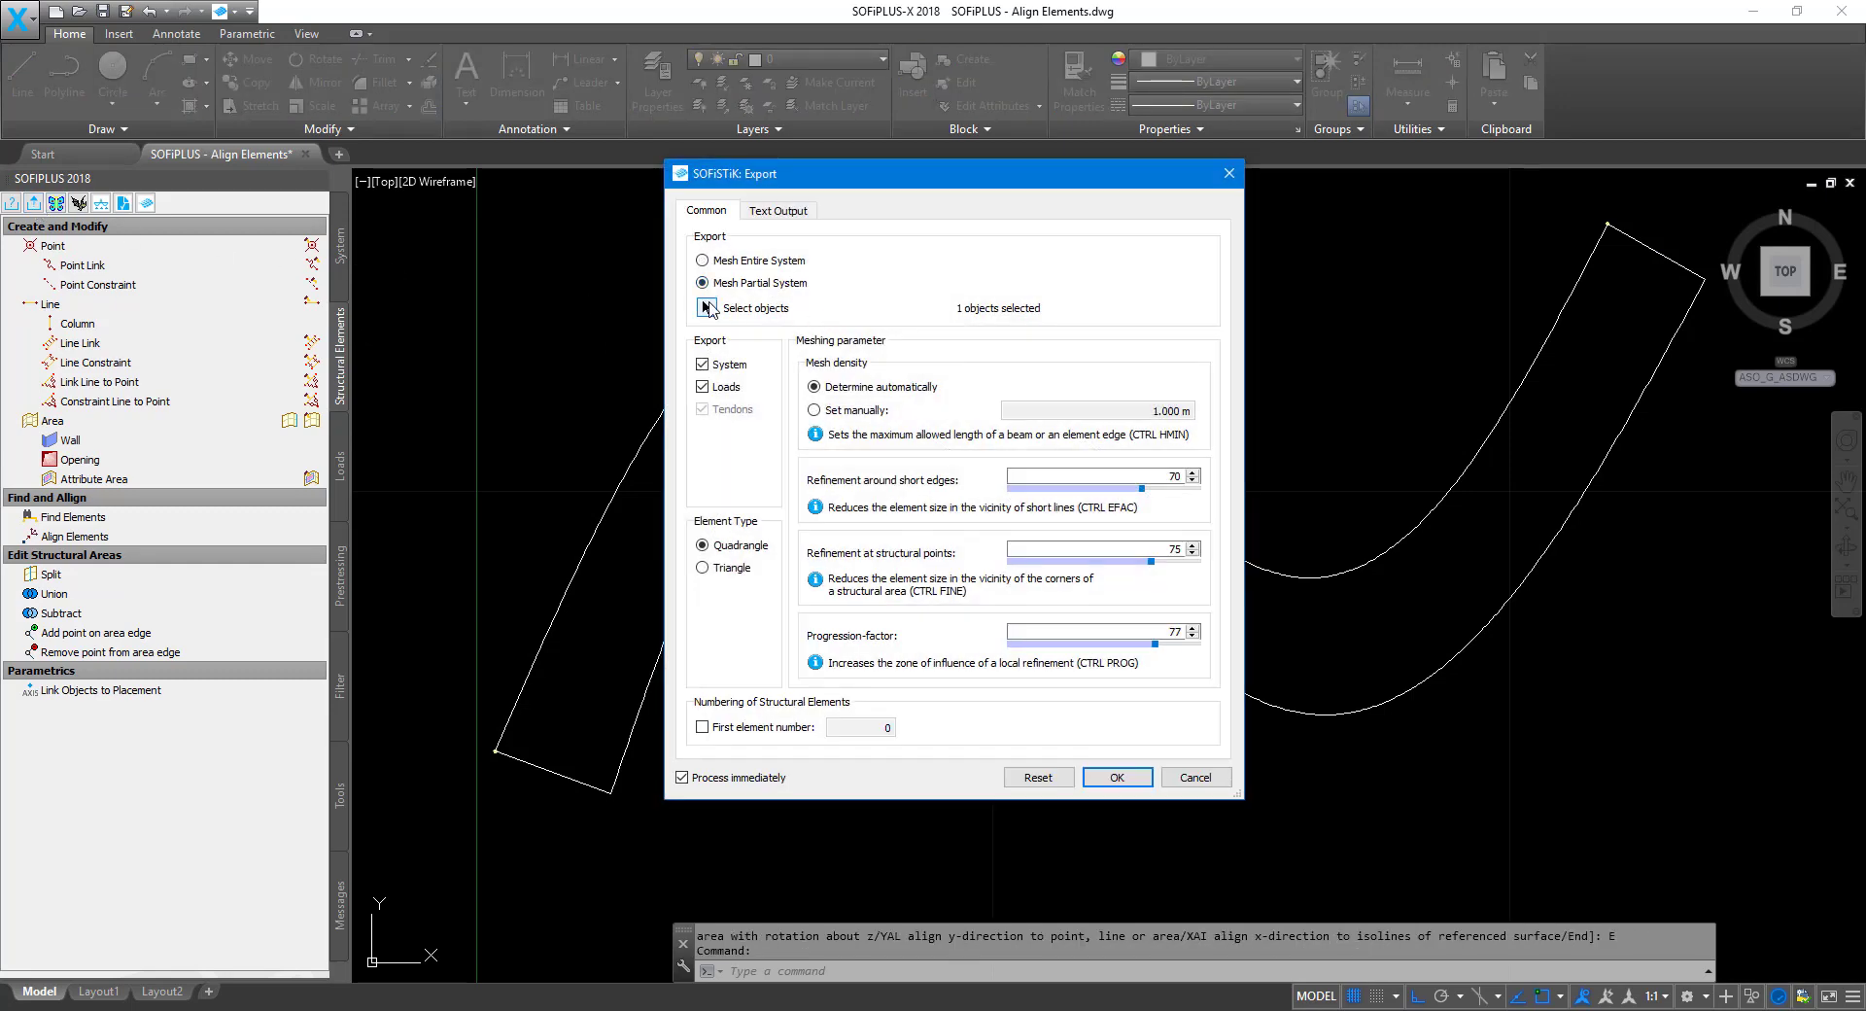
{"action": "left_click", "coordinate": [706, 308]}
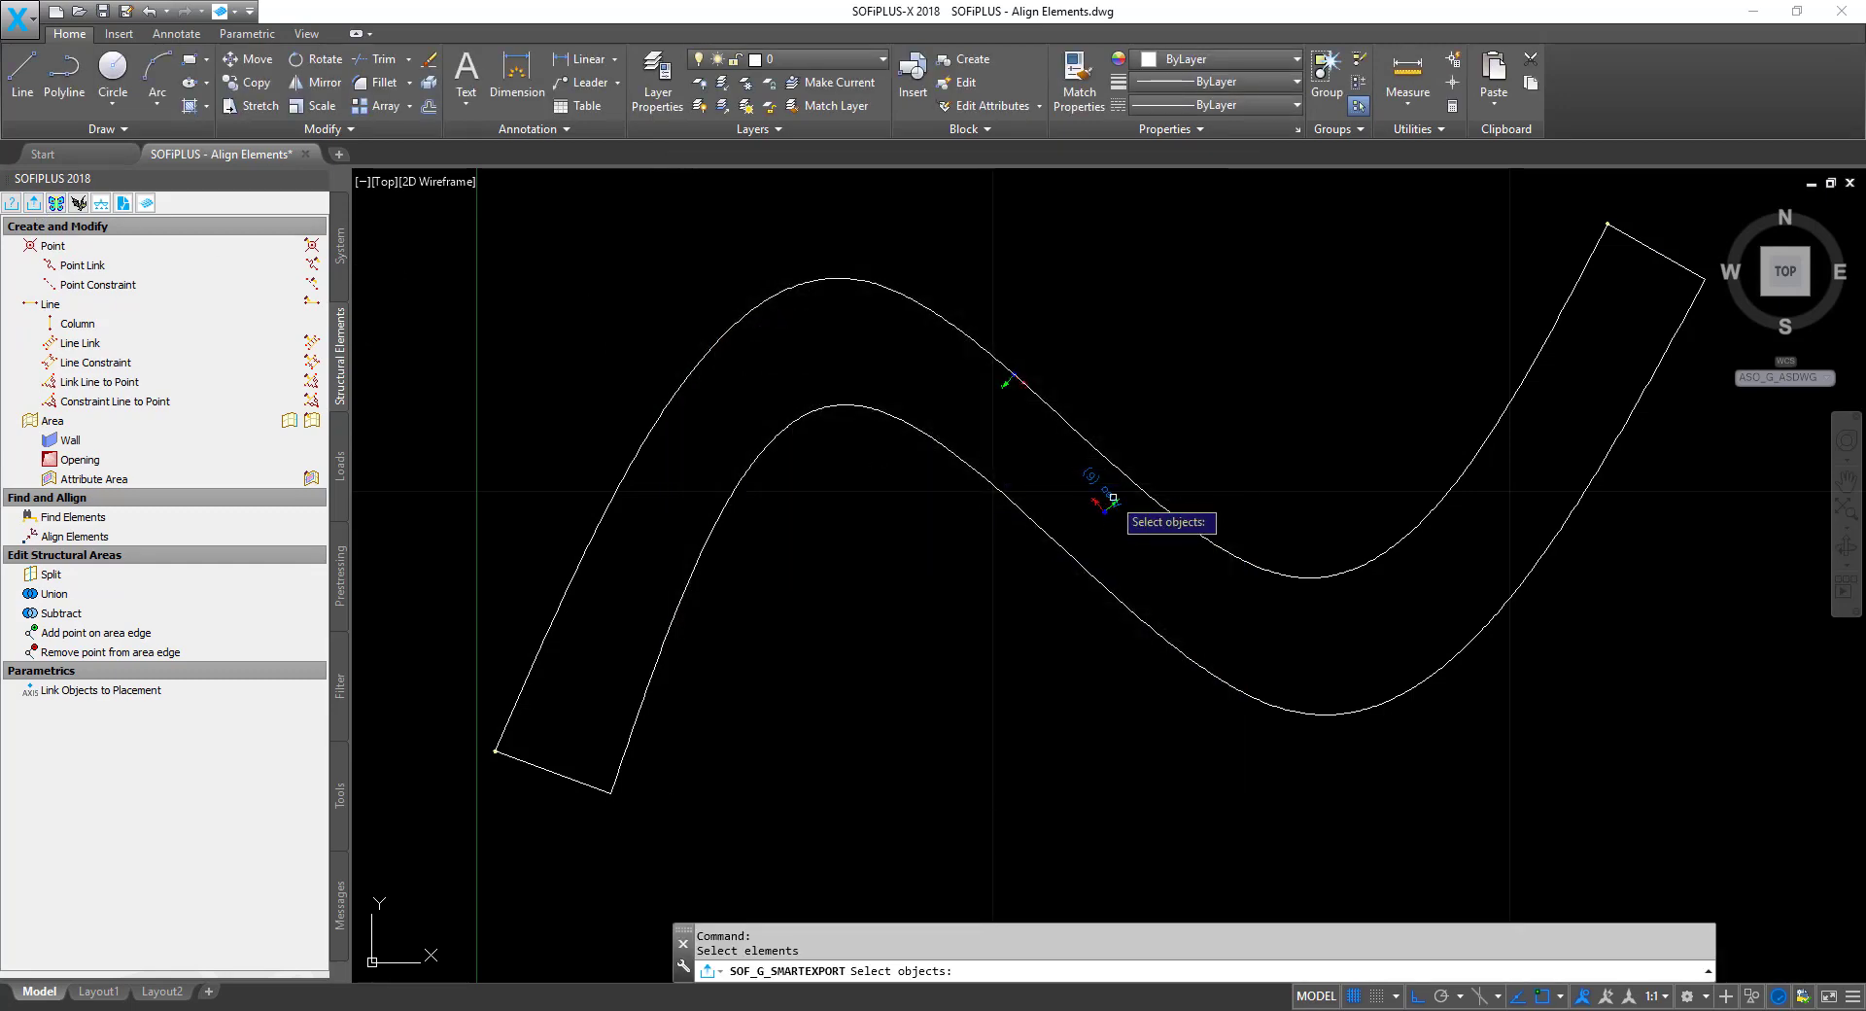
{"action": "left_click", "coordinate": [1105, 493]}
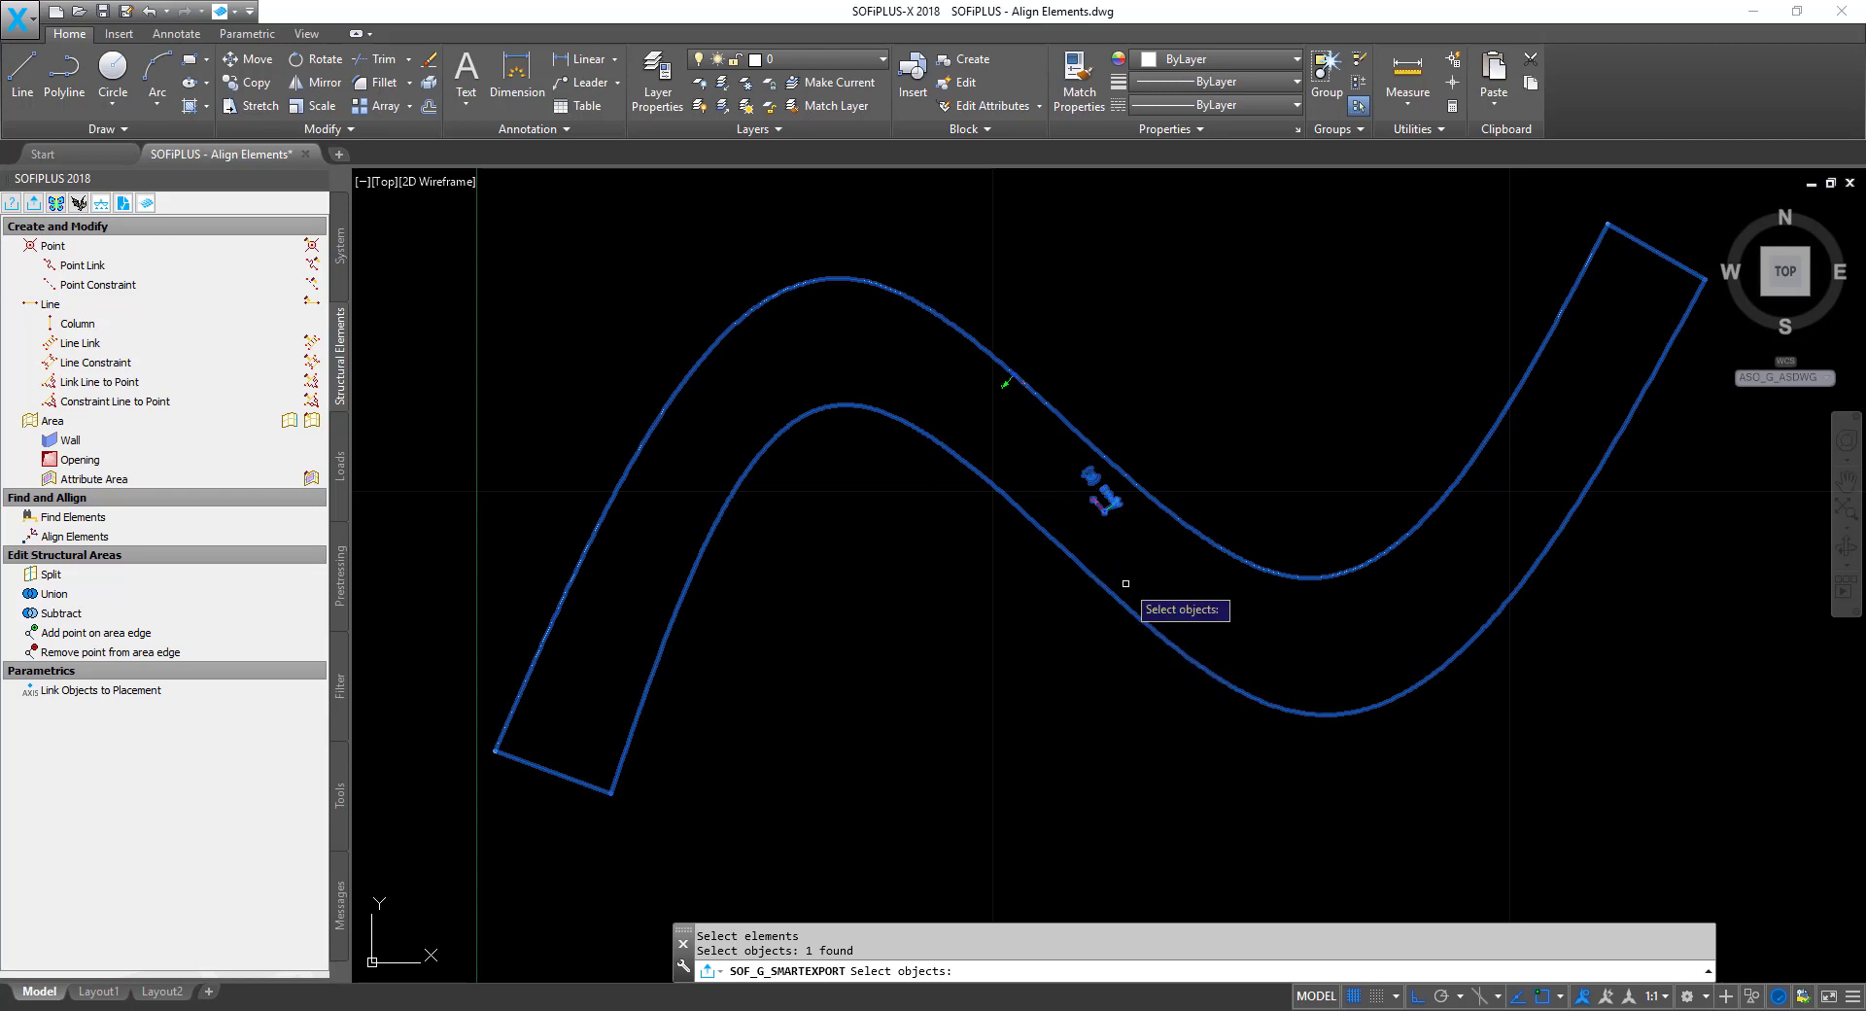
{"action": "left_click", "coordinate": [1007, 381]}
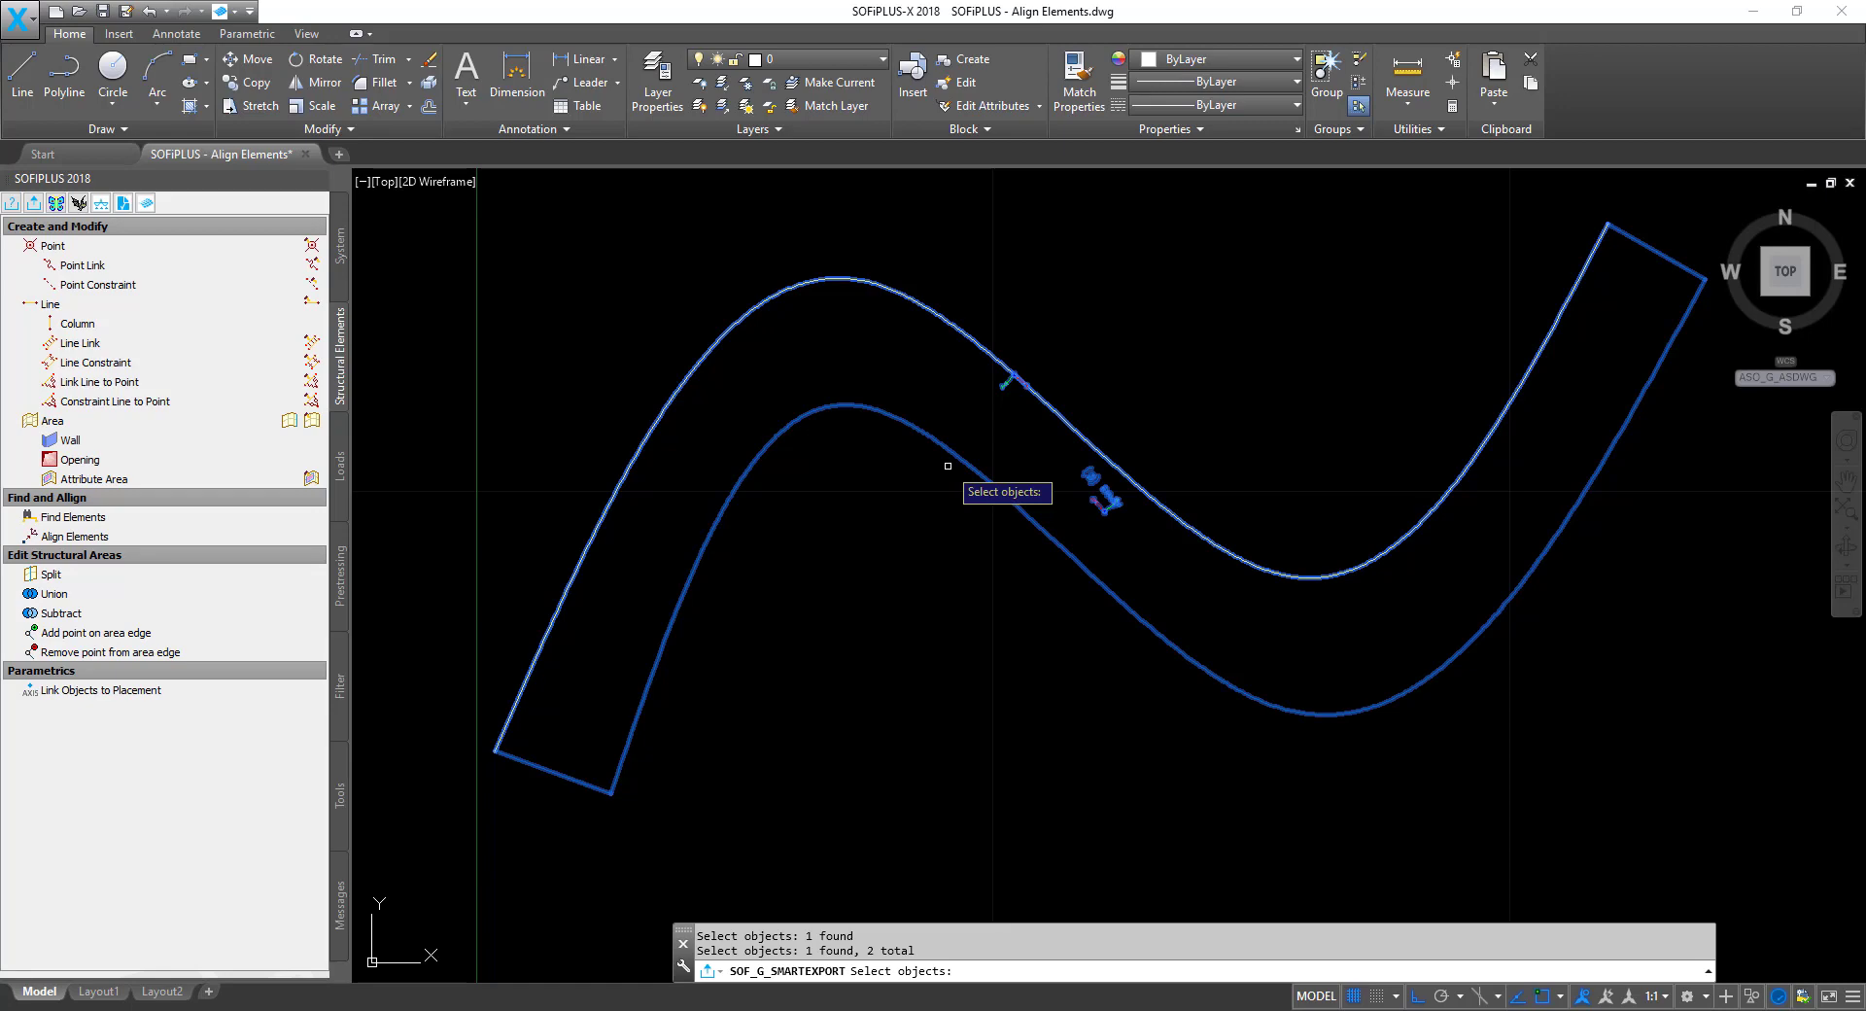
{"action": "key", "text": "Return"}
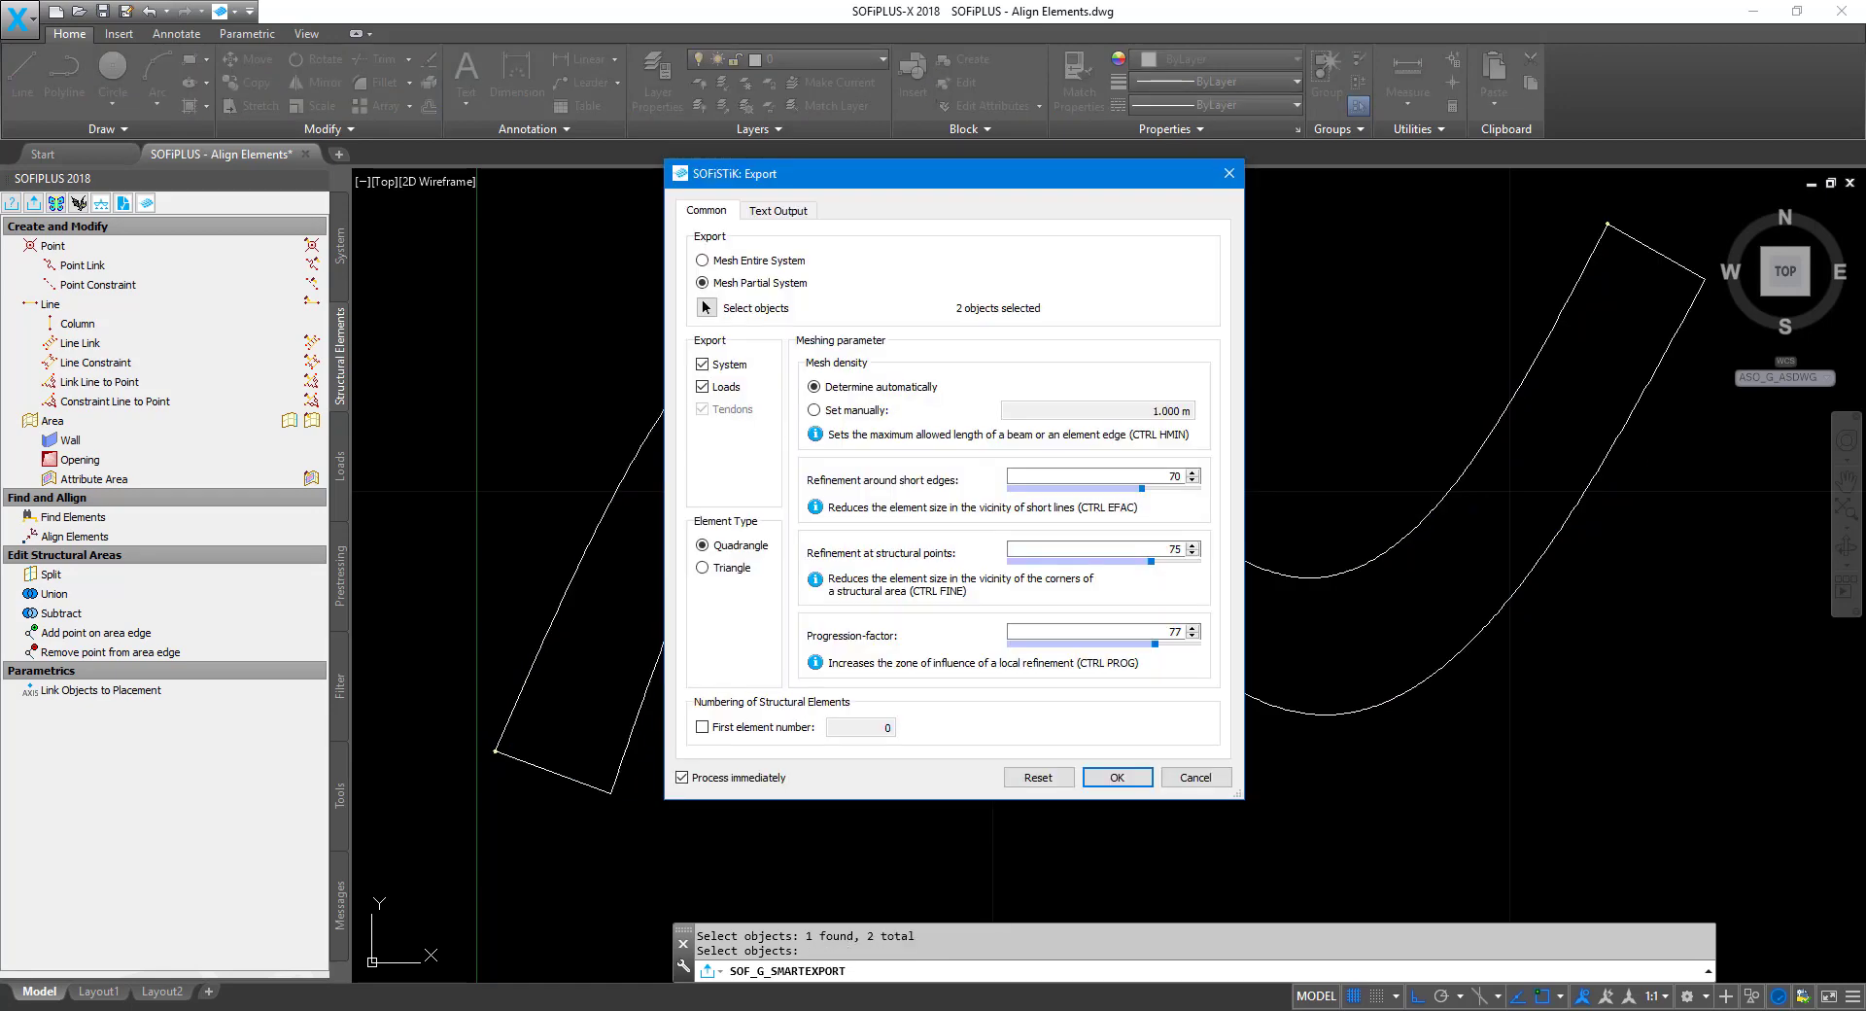
{"action": "left_click", "coordinate": [1118, 778]}
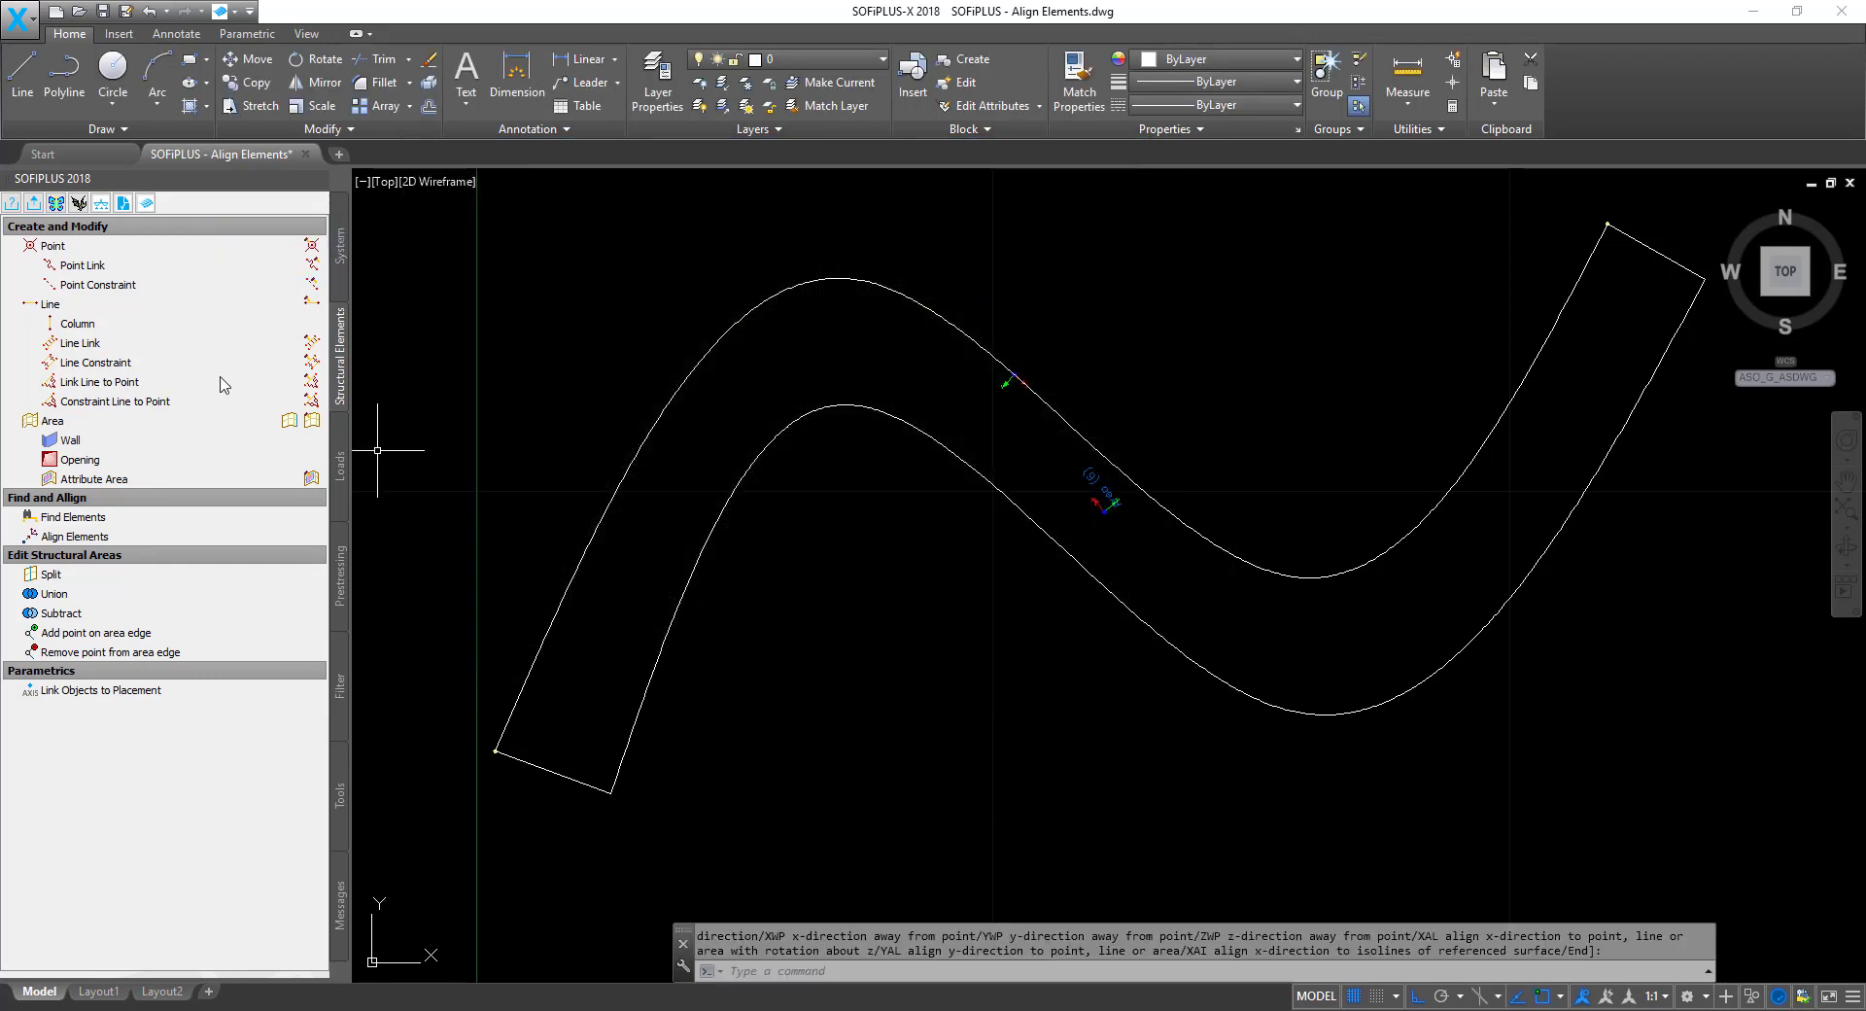
{"action": "left_click", "coordinate": [79, 204]}
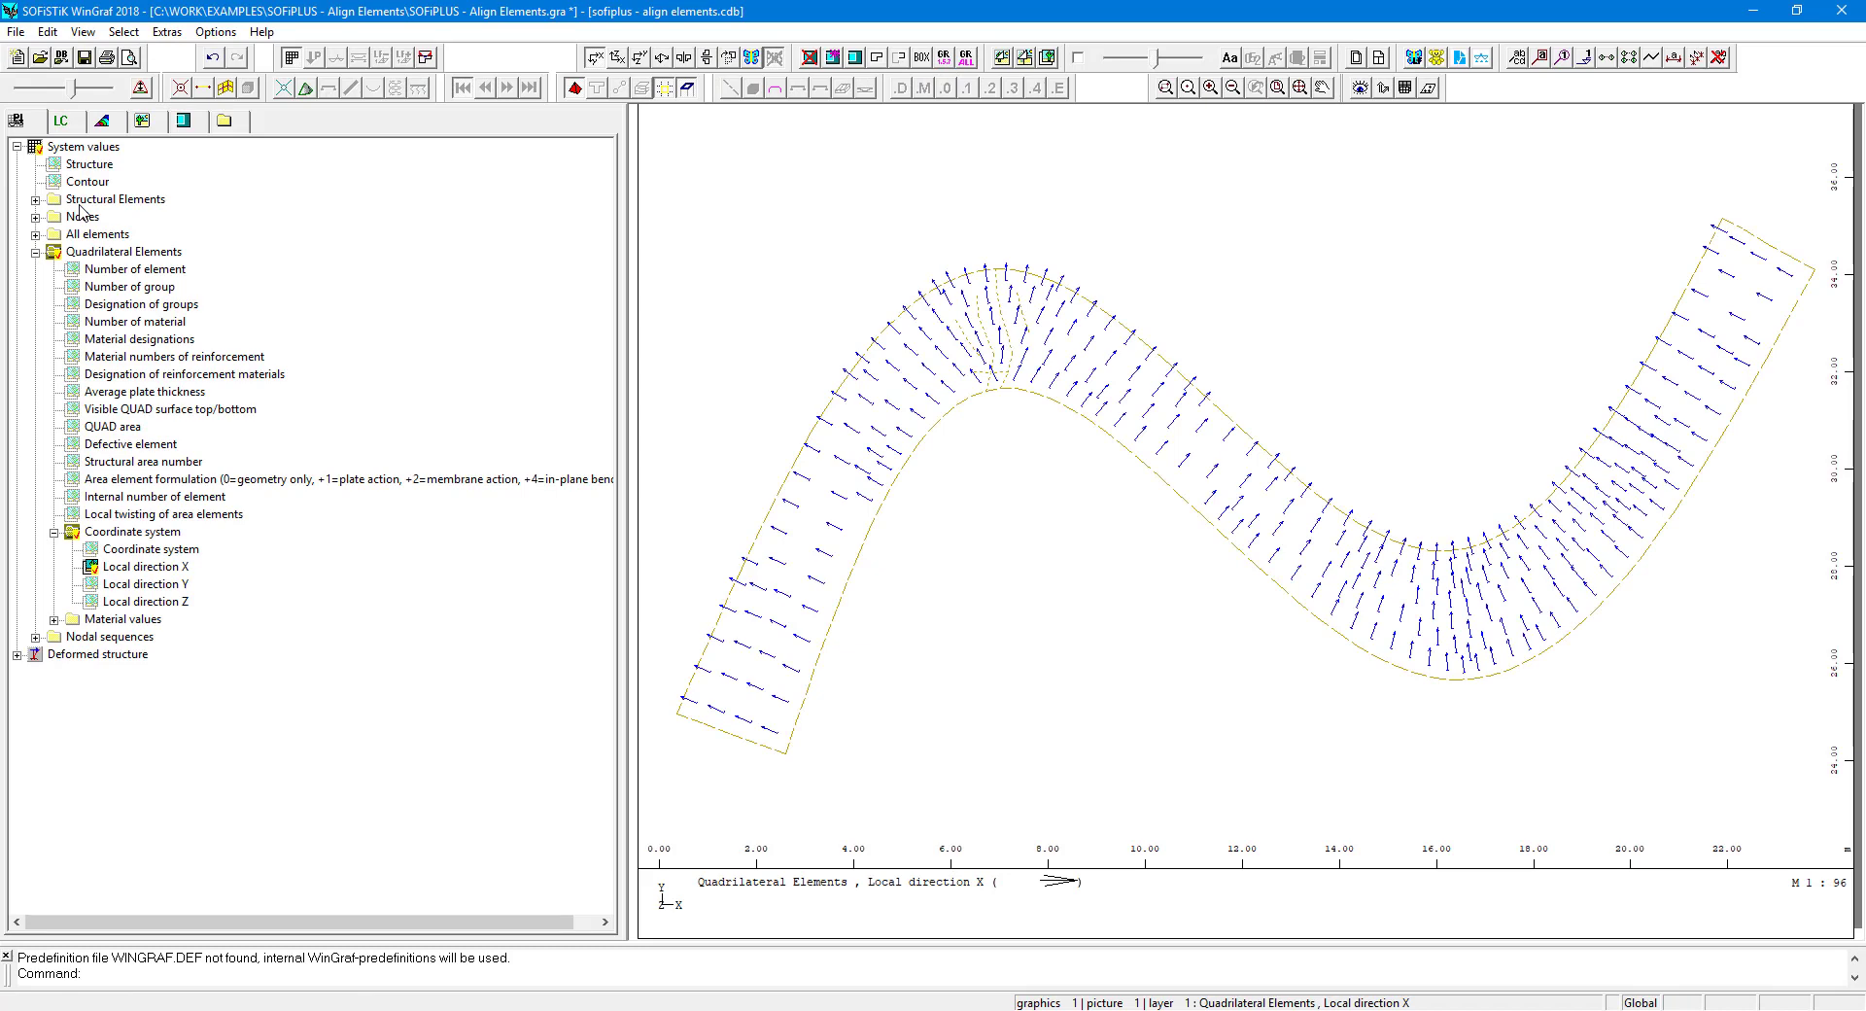
{"action": "left_click", "coordinate": [155, 566]}
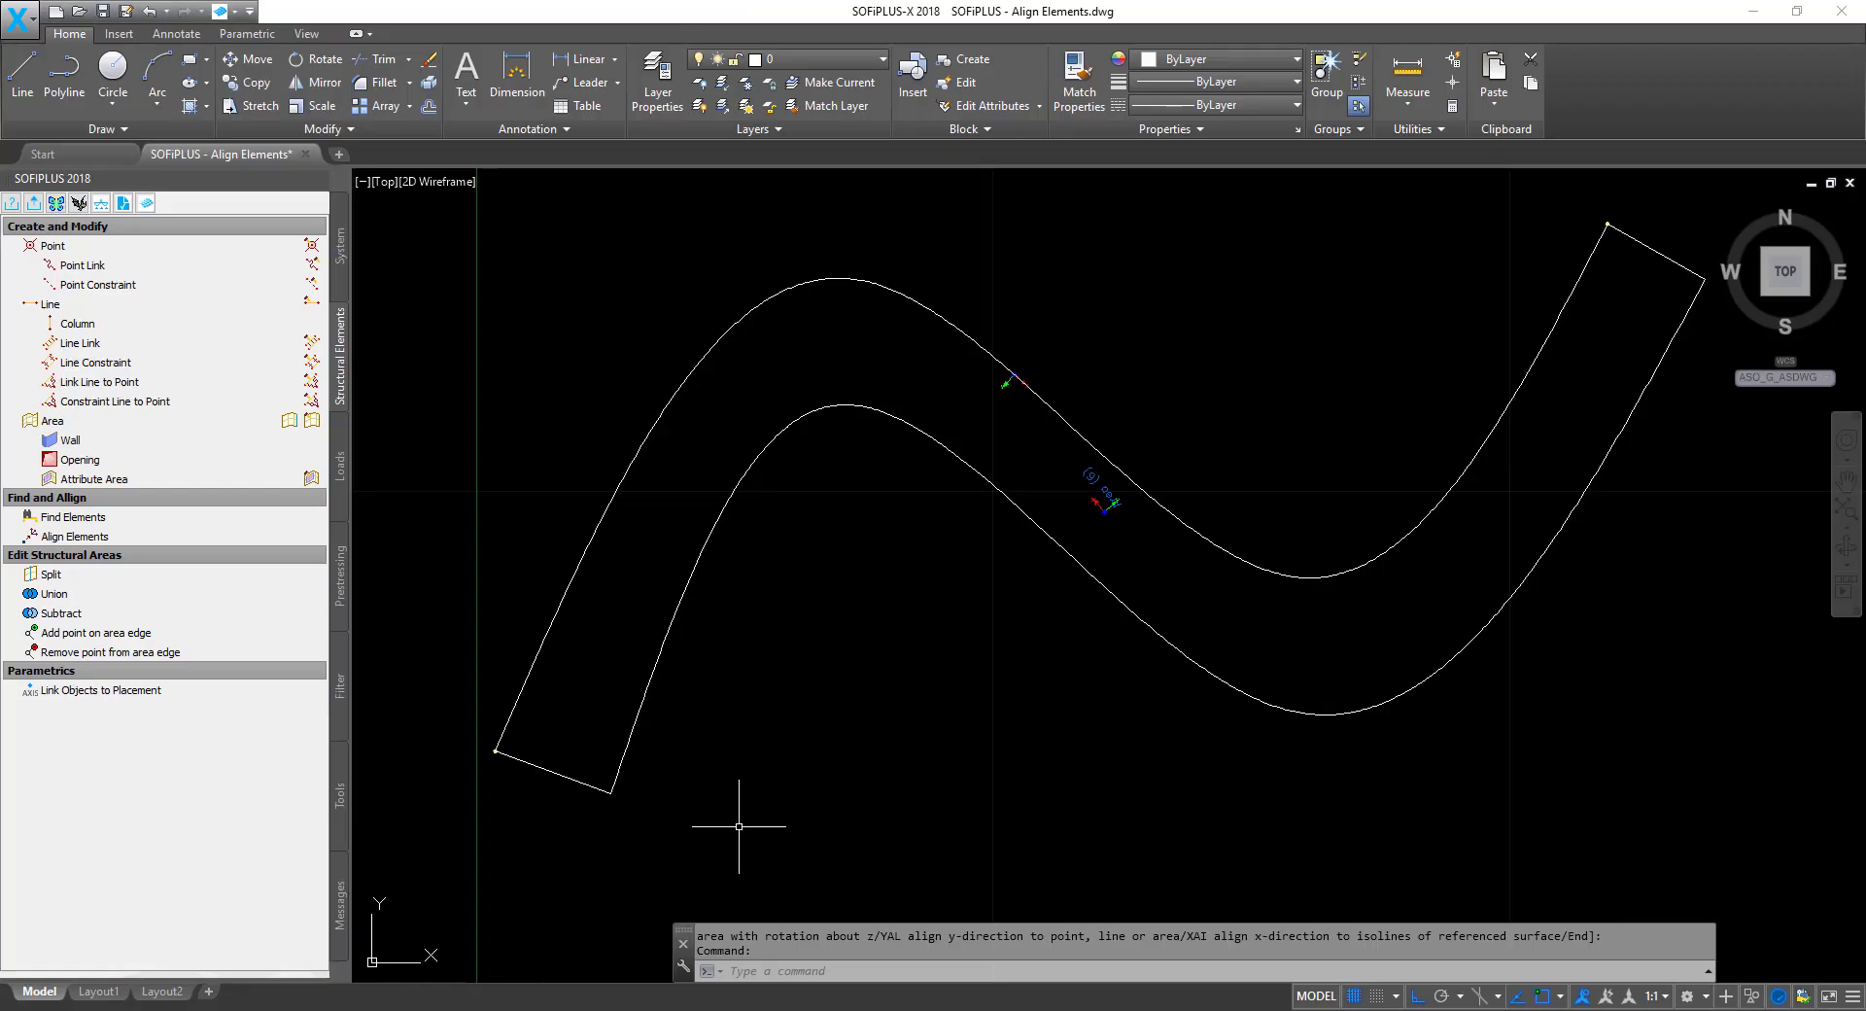
Export and mesh the semicircular Area (3) as a partial system, keeping the automatic mesh density and quadrangle elements.
{"action": "scroll", "coordinate": [924, 404], "scroll_direction": "down", "scroll_amount": 8}
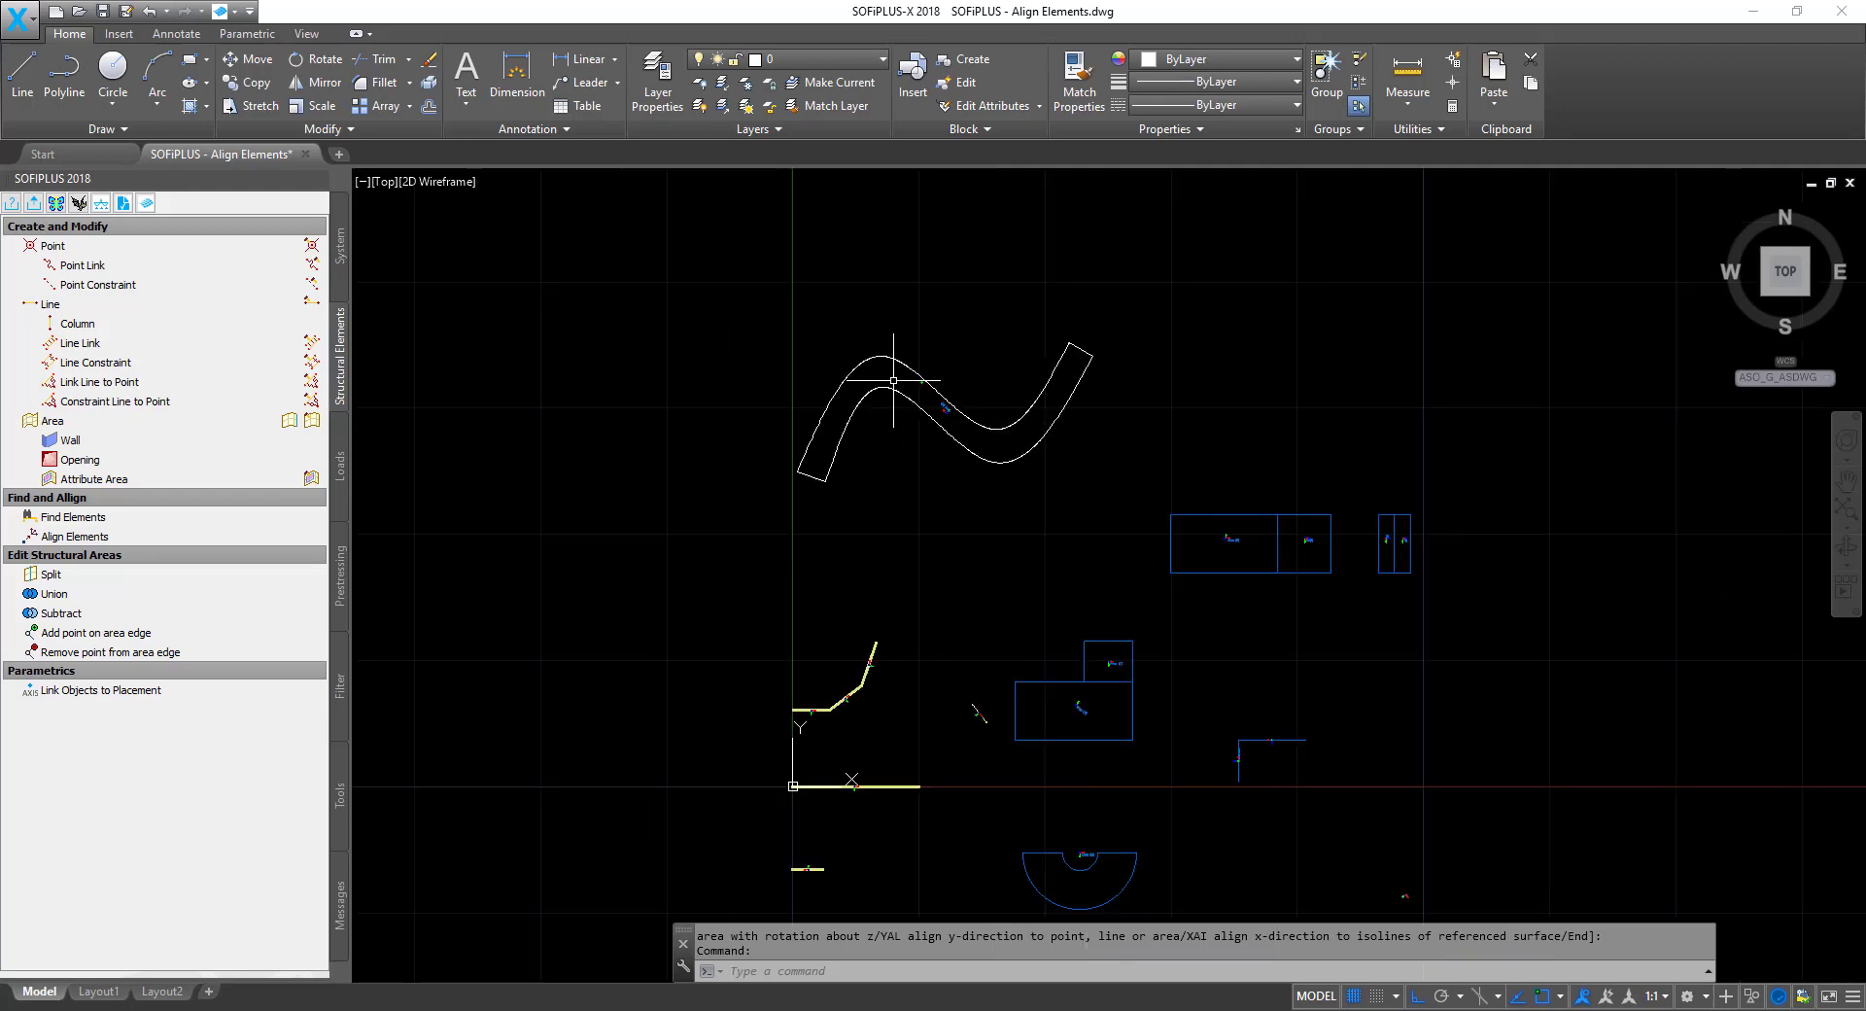
{"action": "scroll", "coordinate": [1020, 693], "scroll_direction": "up", "scroll_amount": 6}
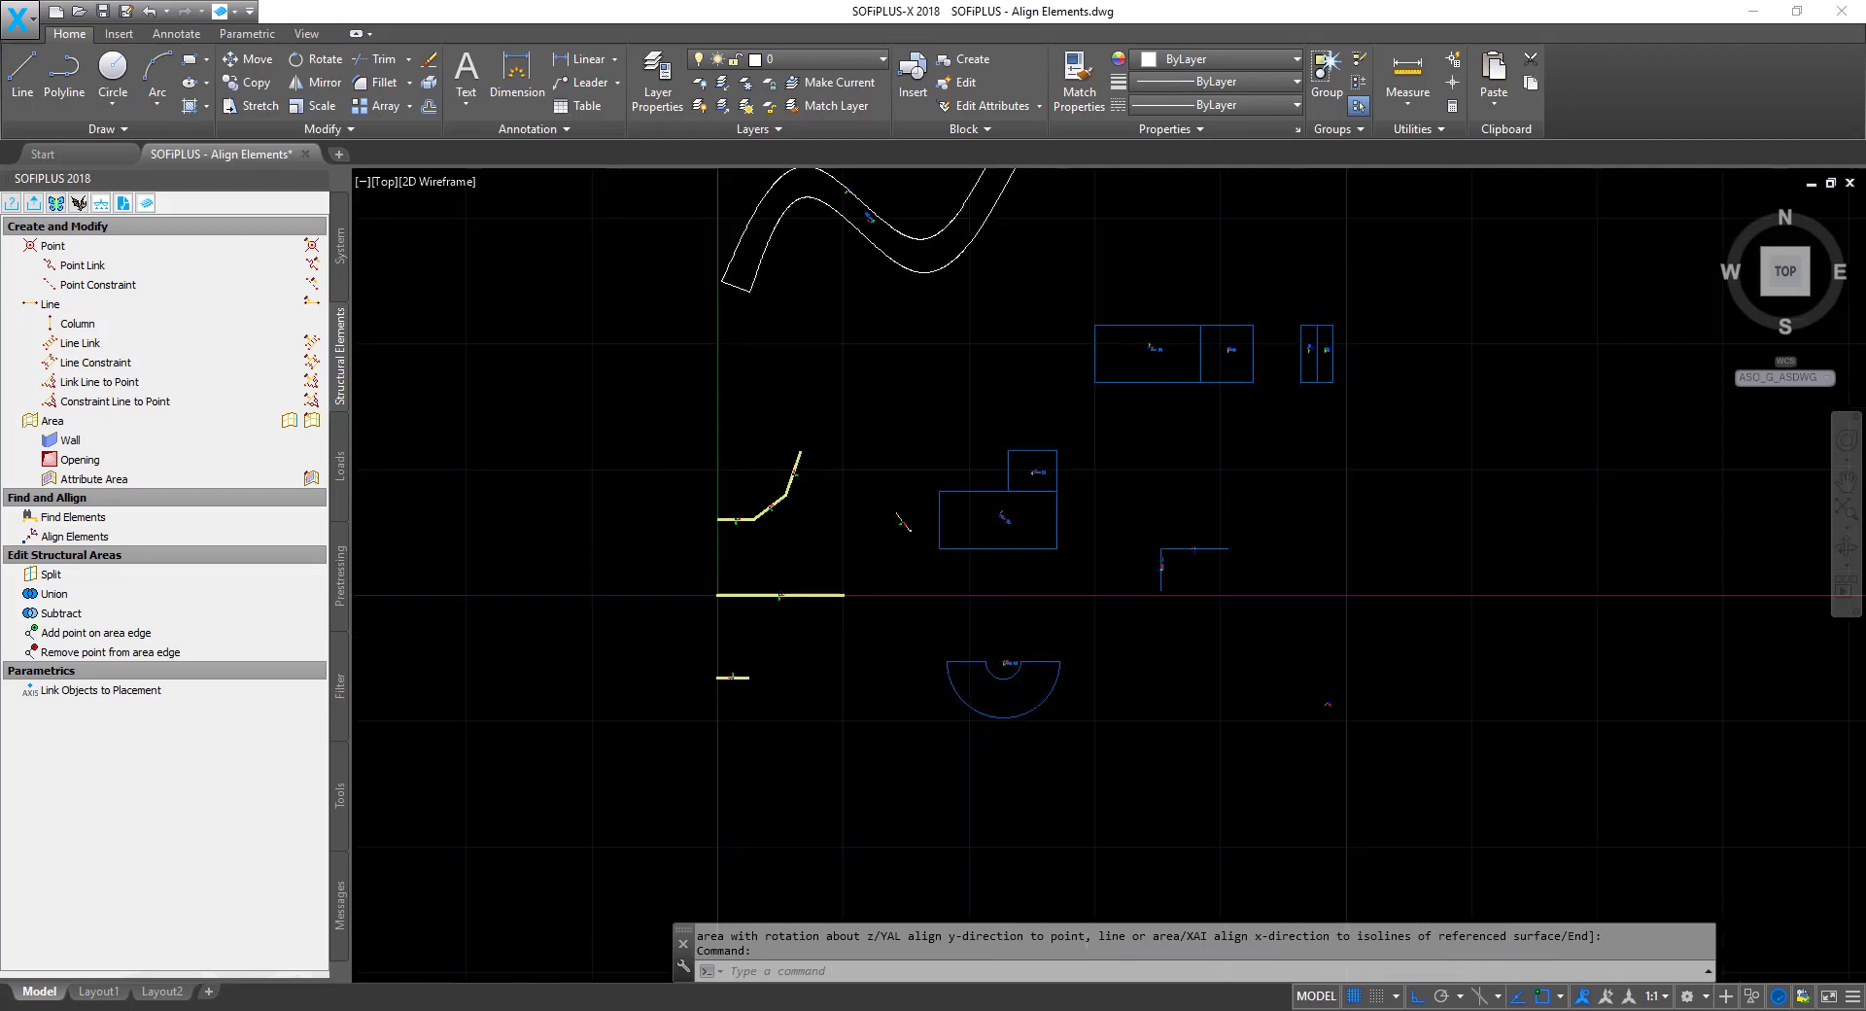
{"action": "scroll", "coordinate": [966, 715], "scroll_direction": "up", "scroll_amount": 5}
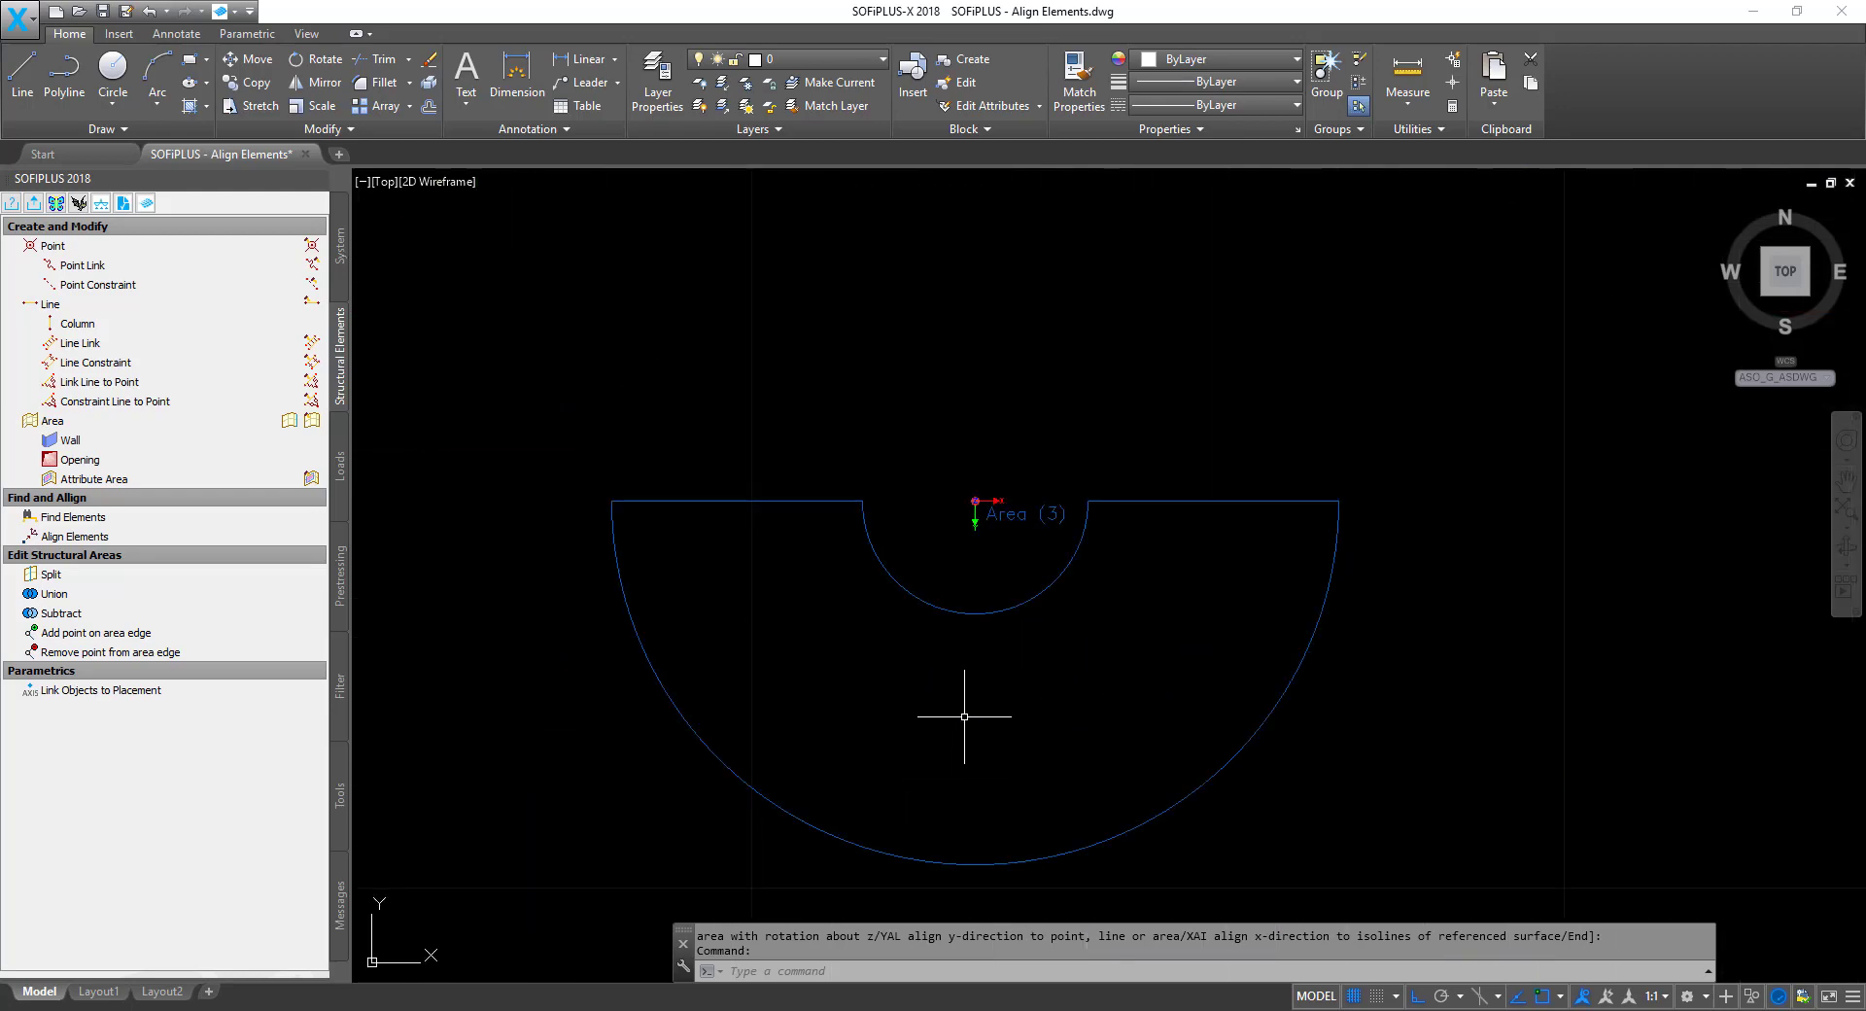
{"action": "scroll", "coordinate": [968, 721], "scroll_direction": "up", "scroll_amount": 1}
{"action": "scroll", "coordinate": [1155, 682], "scroll_direction": "down", "scroll_amount": 2}
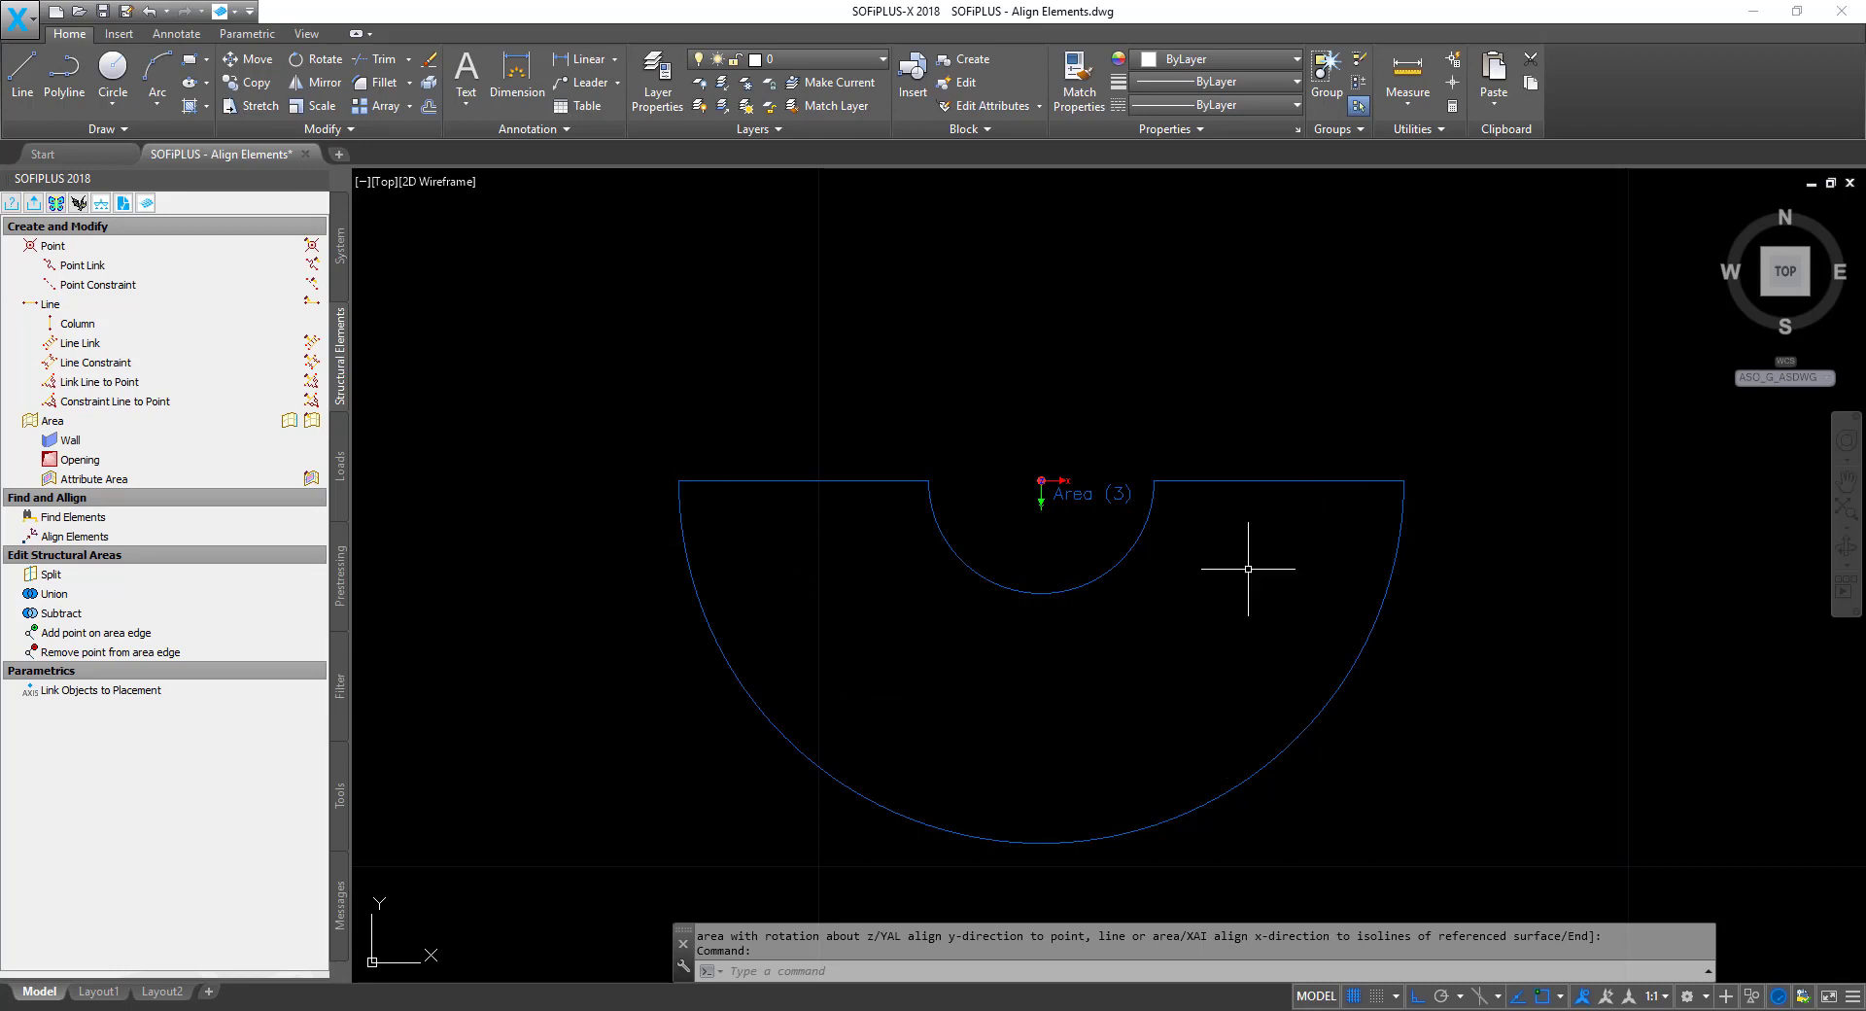
{"action": "left_click", "coordinate": [33, 203]}
{"action": "left_click", "coordinate": [701, 282]}
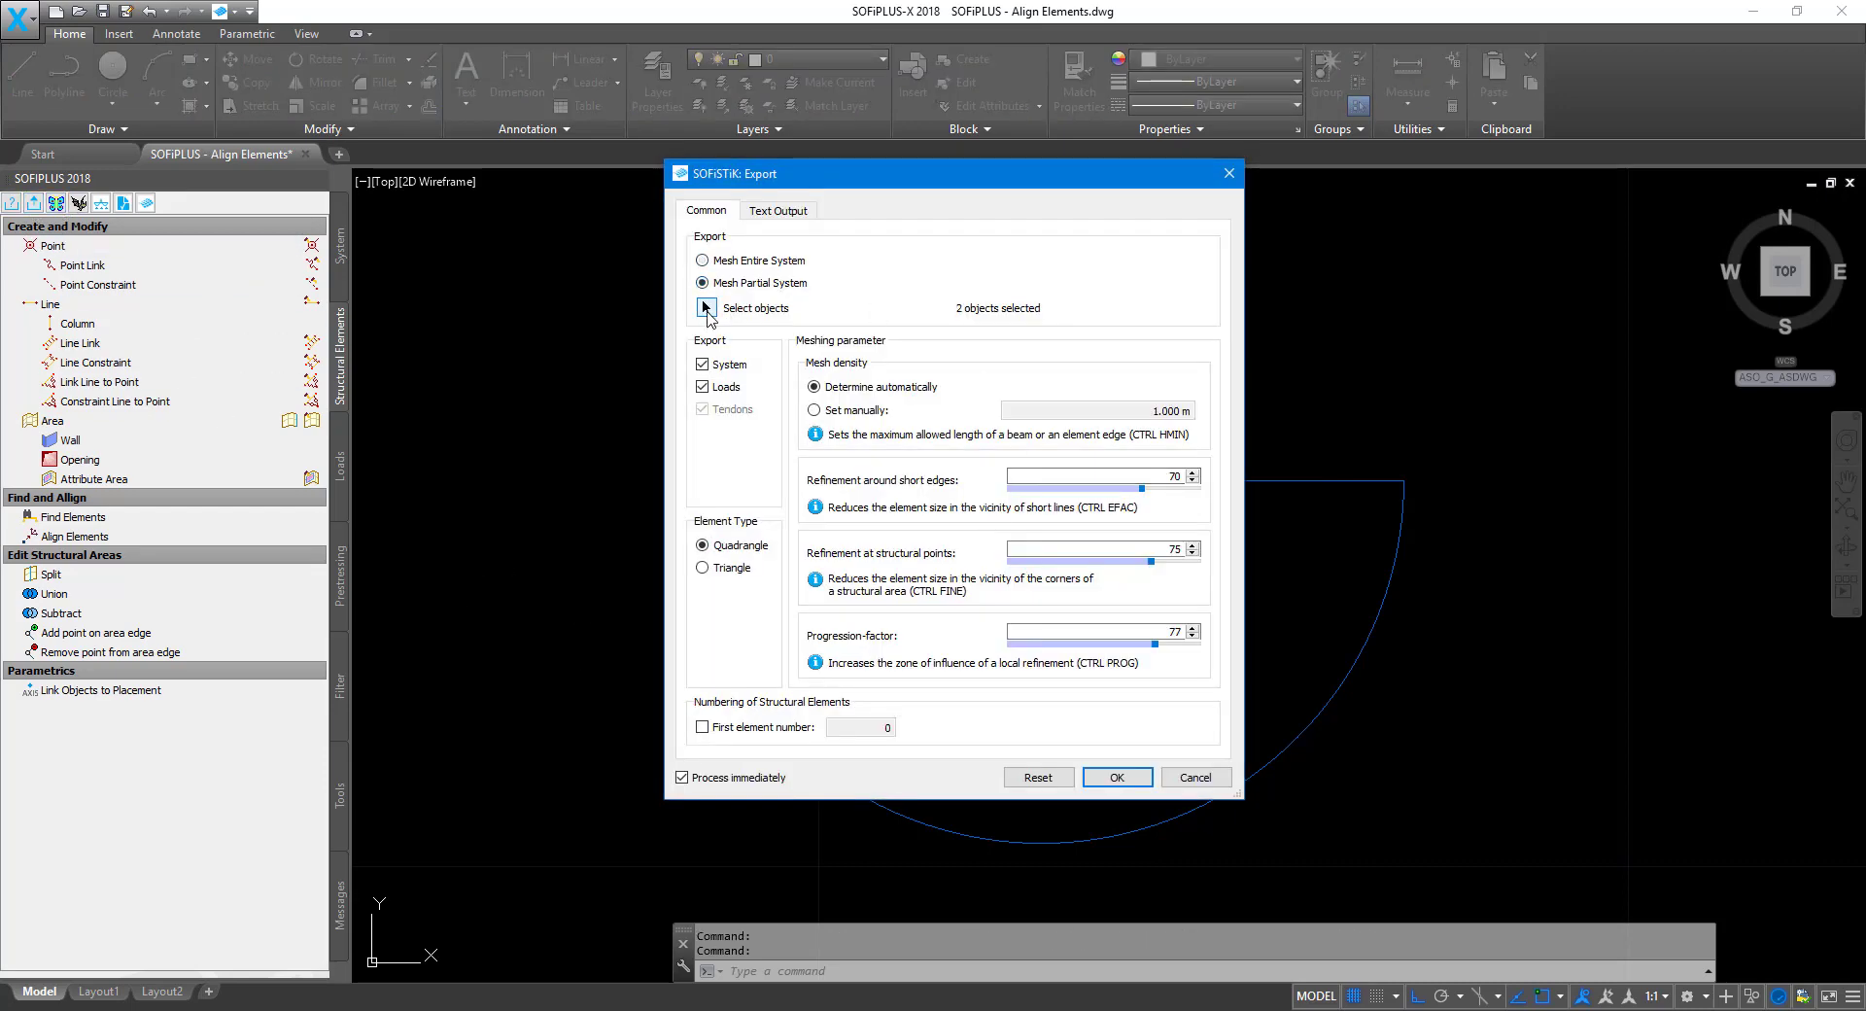
{"action": "left_click", "coordinate": [707, 307]}
{"action": "left_click", "coordinate": [1487, 769]}
{"action": "left_click", "coordinate": [1262, 667]}
{"action": "key", "text": "Return"}
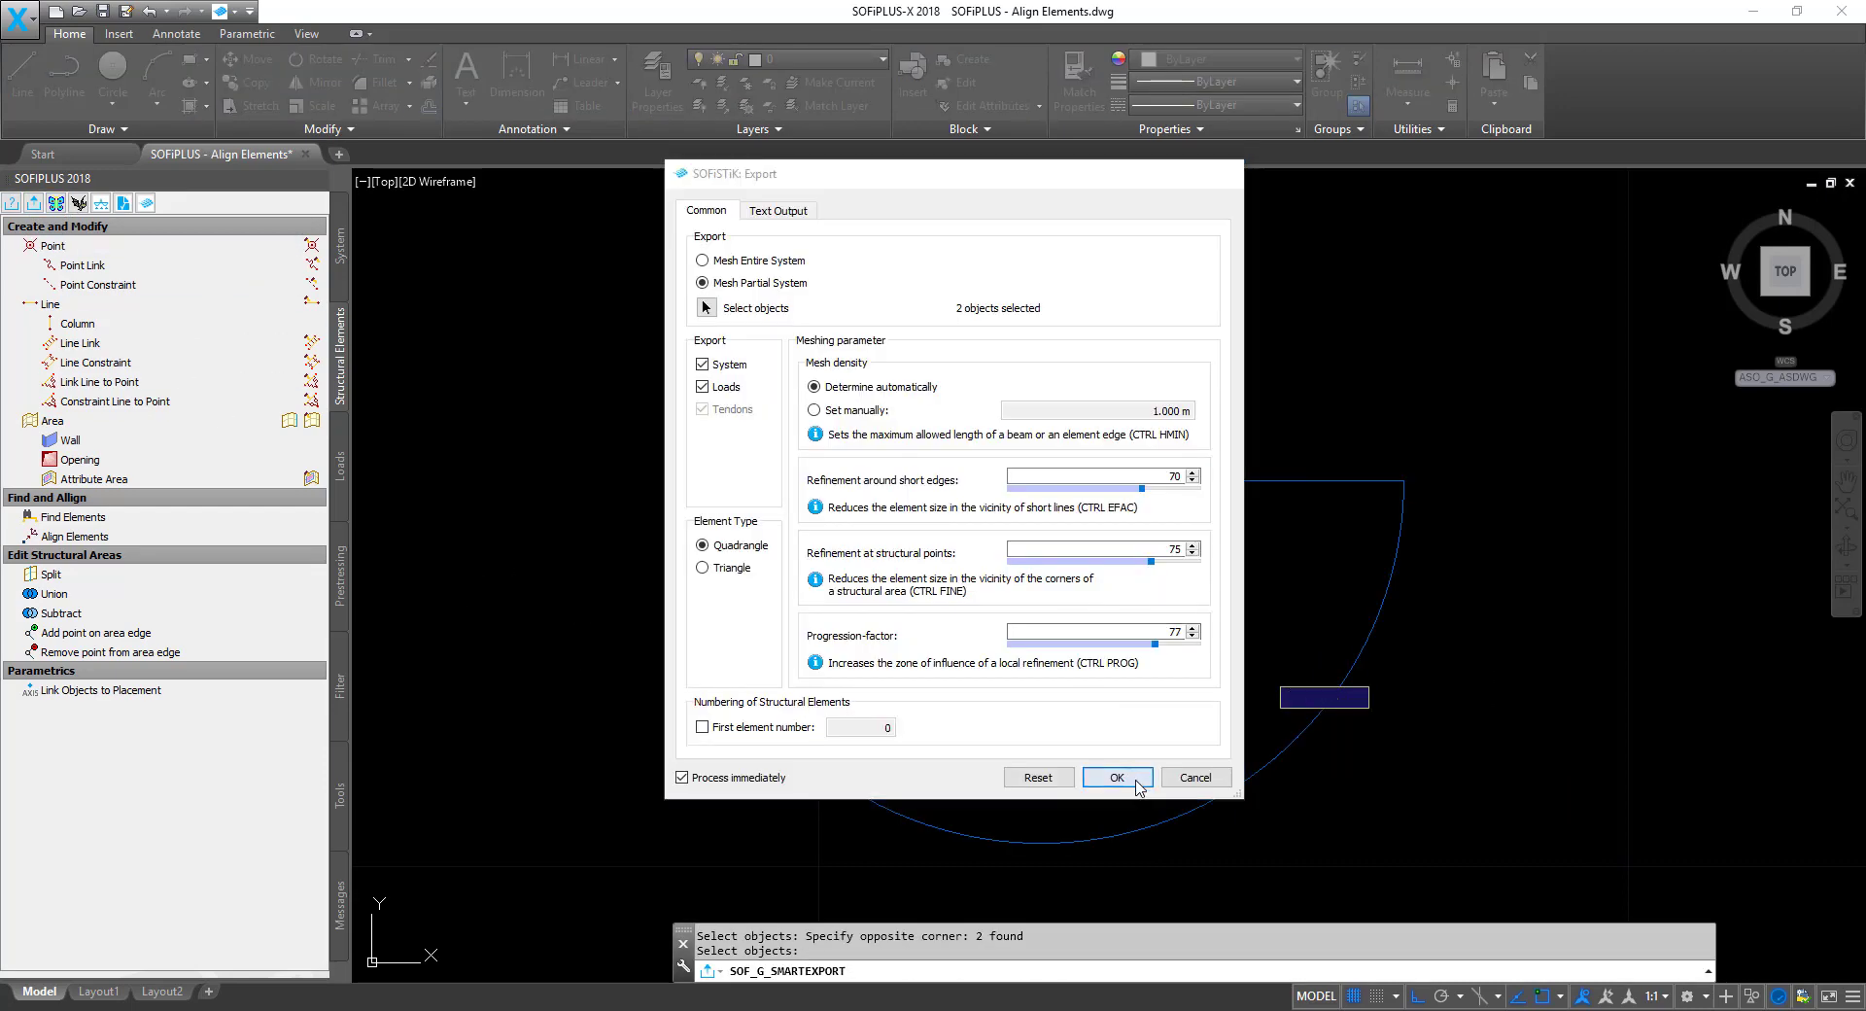
{"action": "key", "text": "Return"}
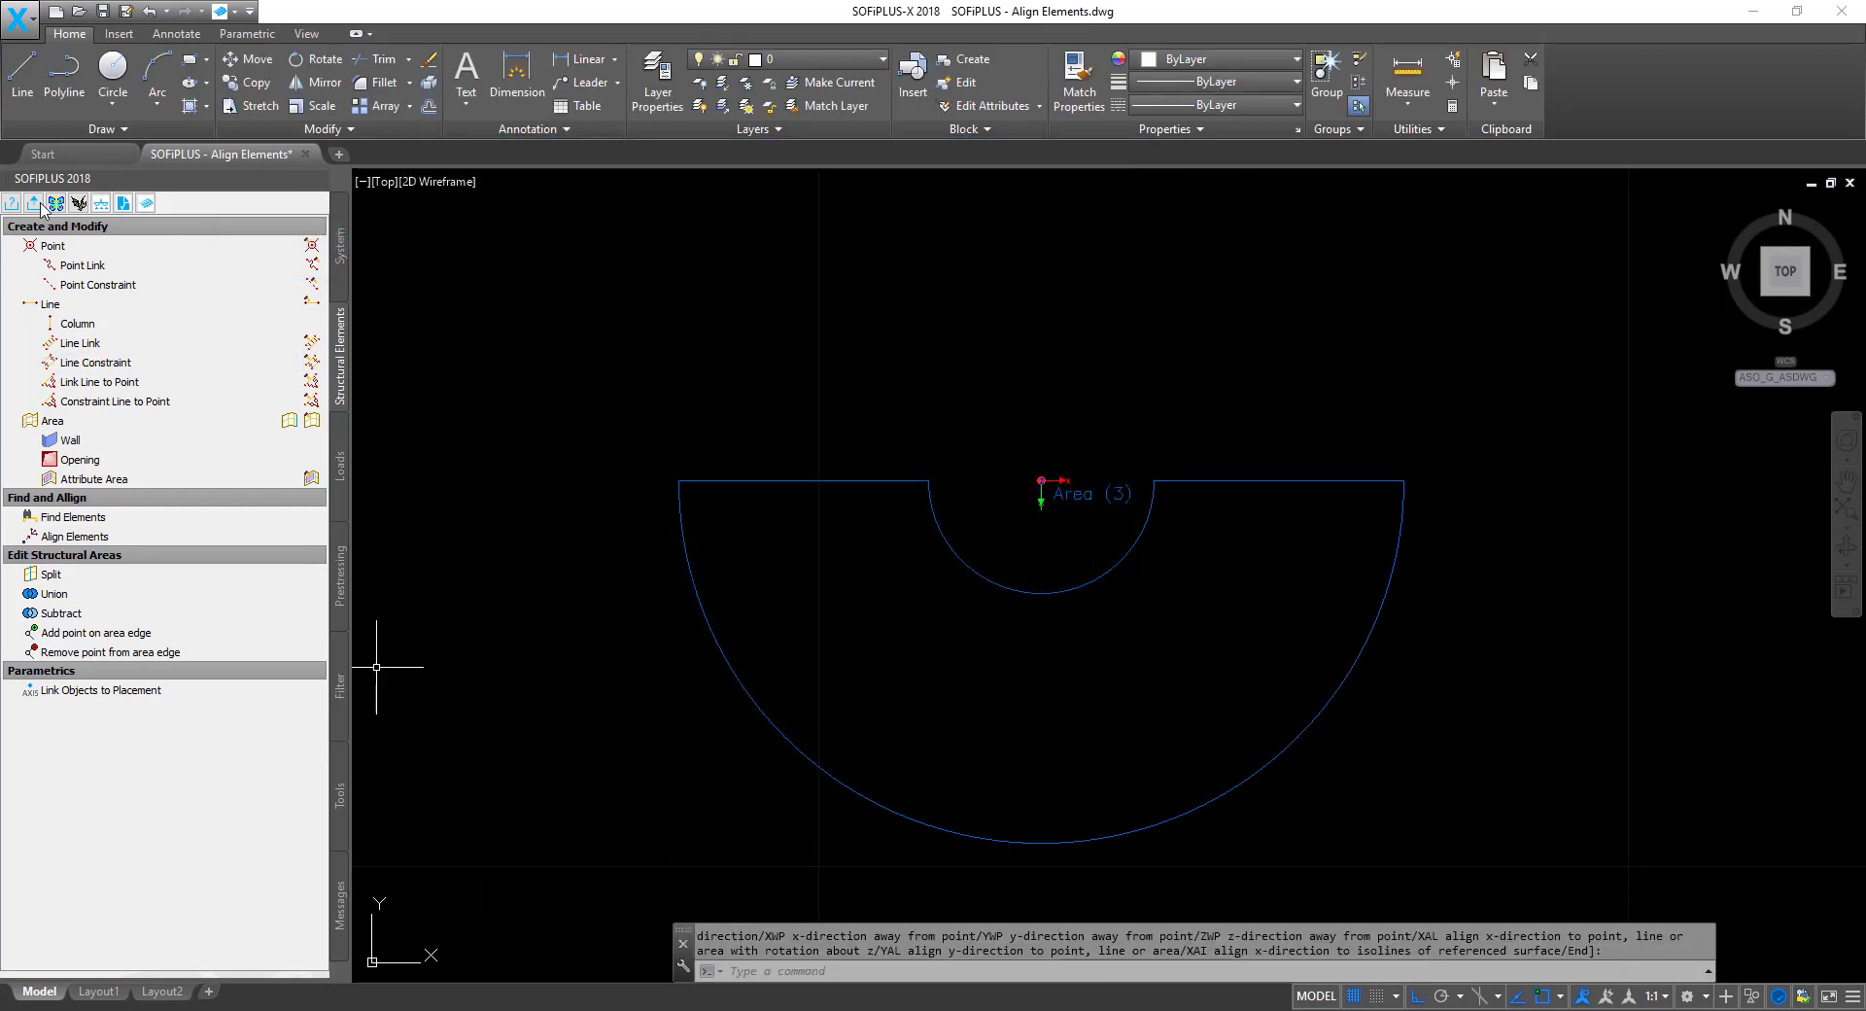
Open Area (3)'s mesh in WinGraf, examine the quadrilateral elements' local direction X, and return to SOFiPLUS-X.
{"action": "left_click", "coordinate": [79, 204]}
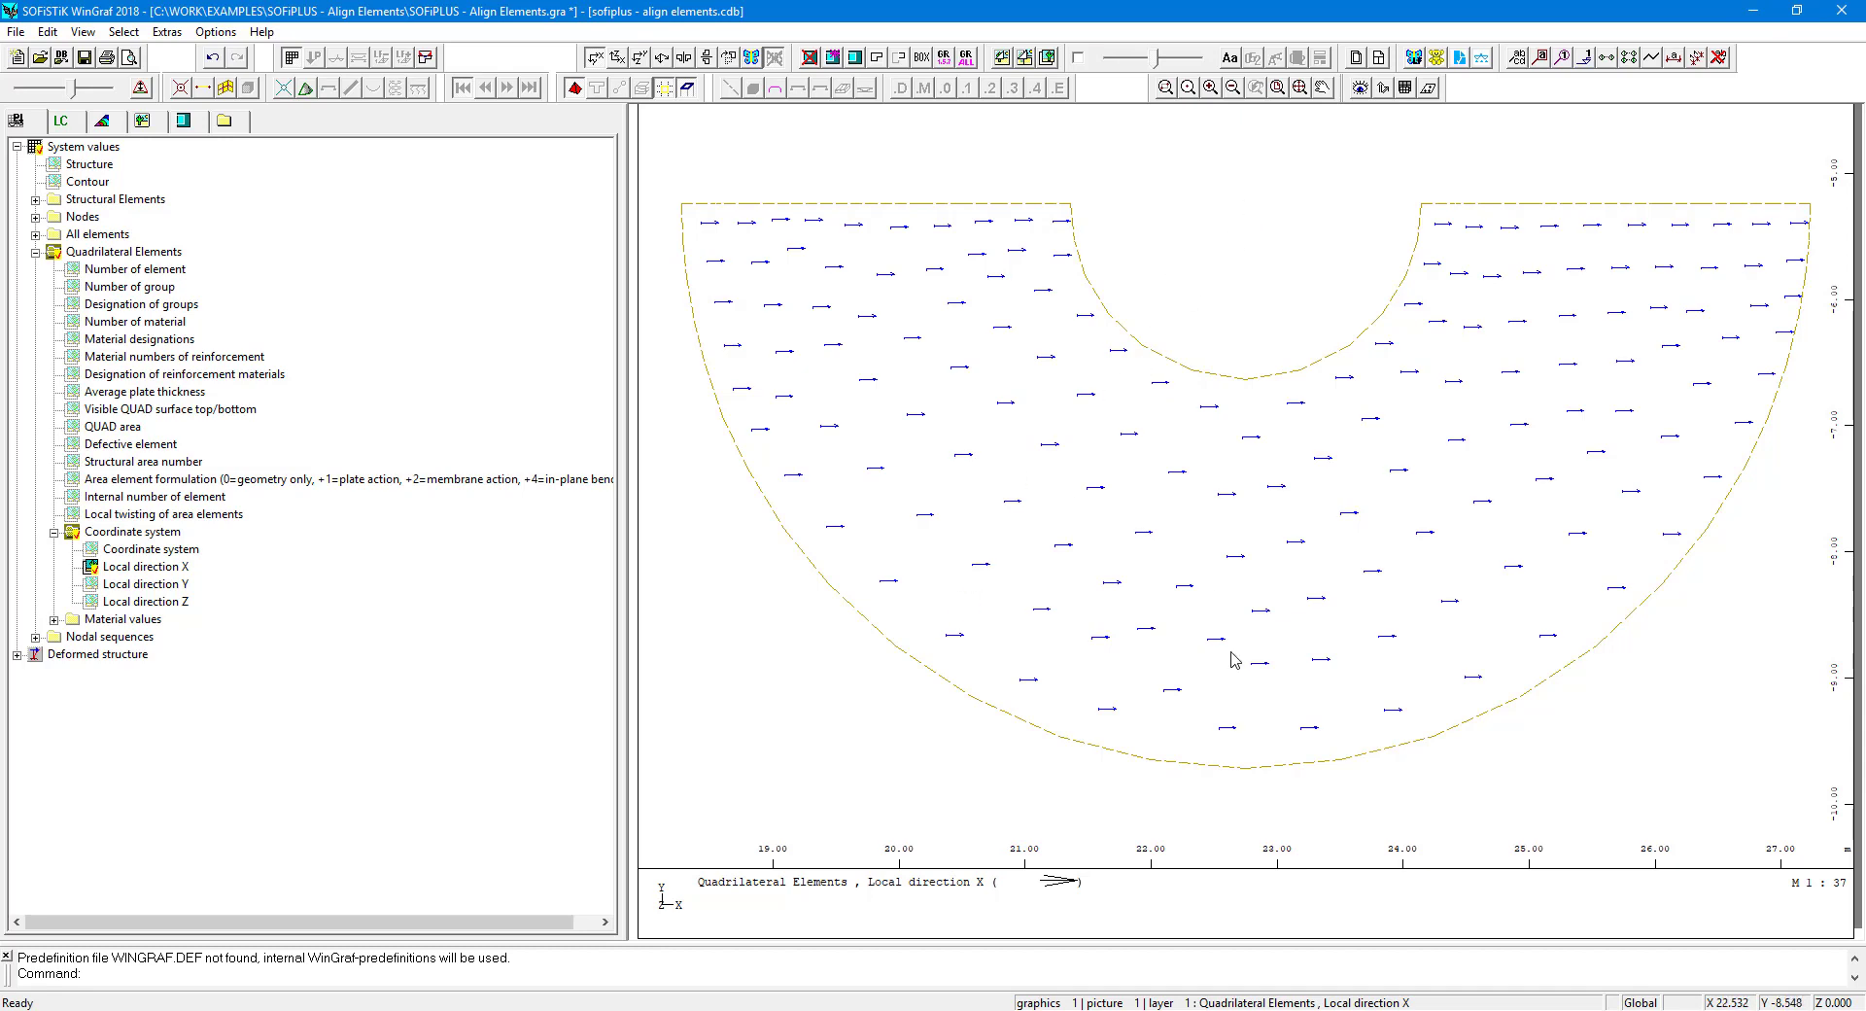
{"action": "left_click", "coordinate": [1840, 10]}
{"action": "left_click", "coordinate": [954, 555]}
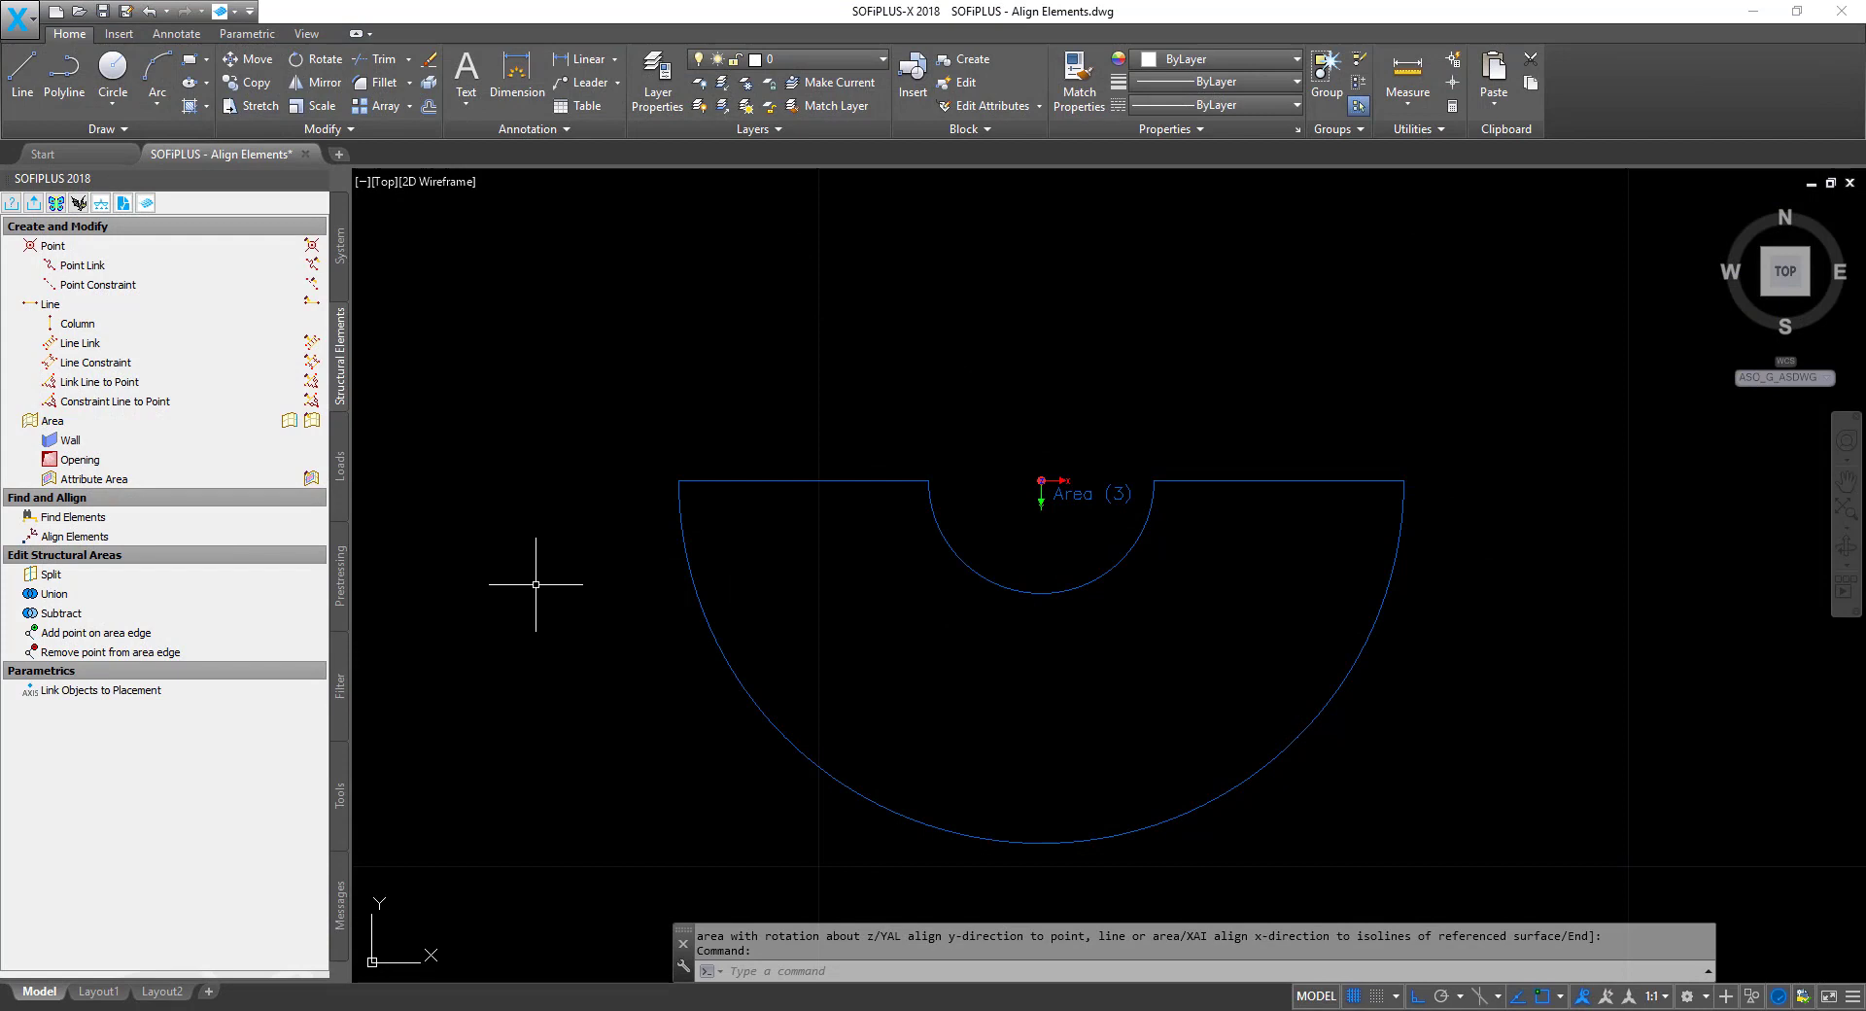
Align Area (3)'s local x-direction to the structural point at its arc centre, keeping the default rotation of 0 about local z.
{"action": "left_click", "coordinate": [98, 537]}
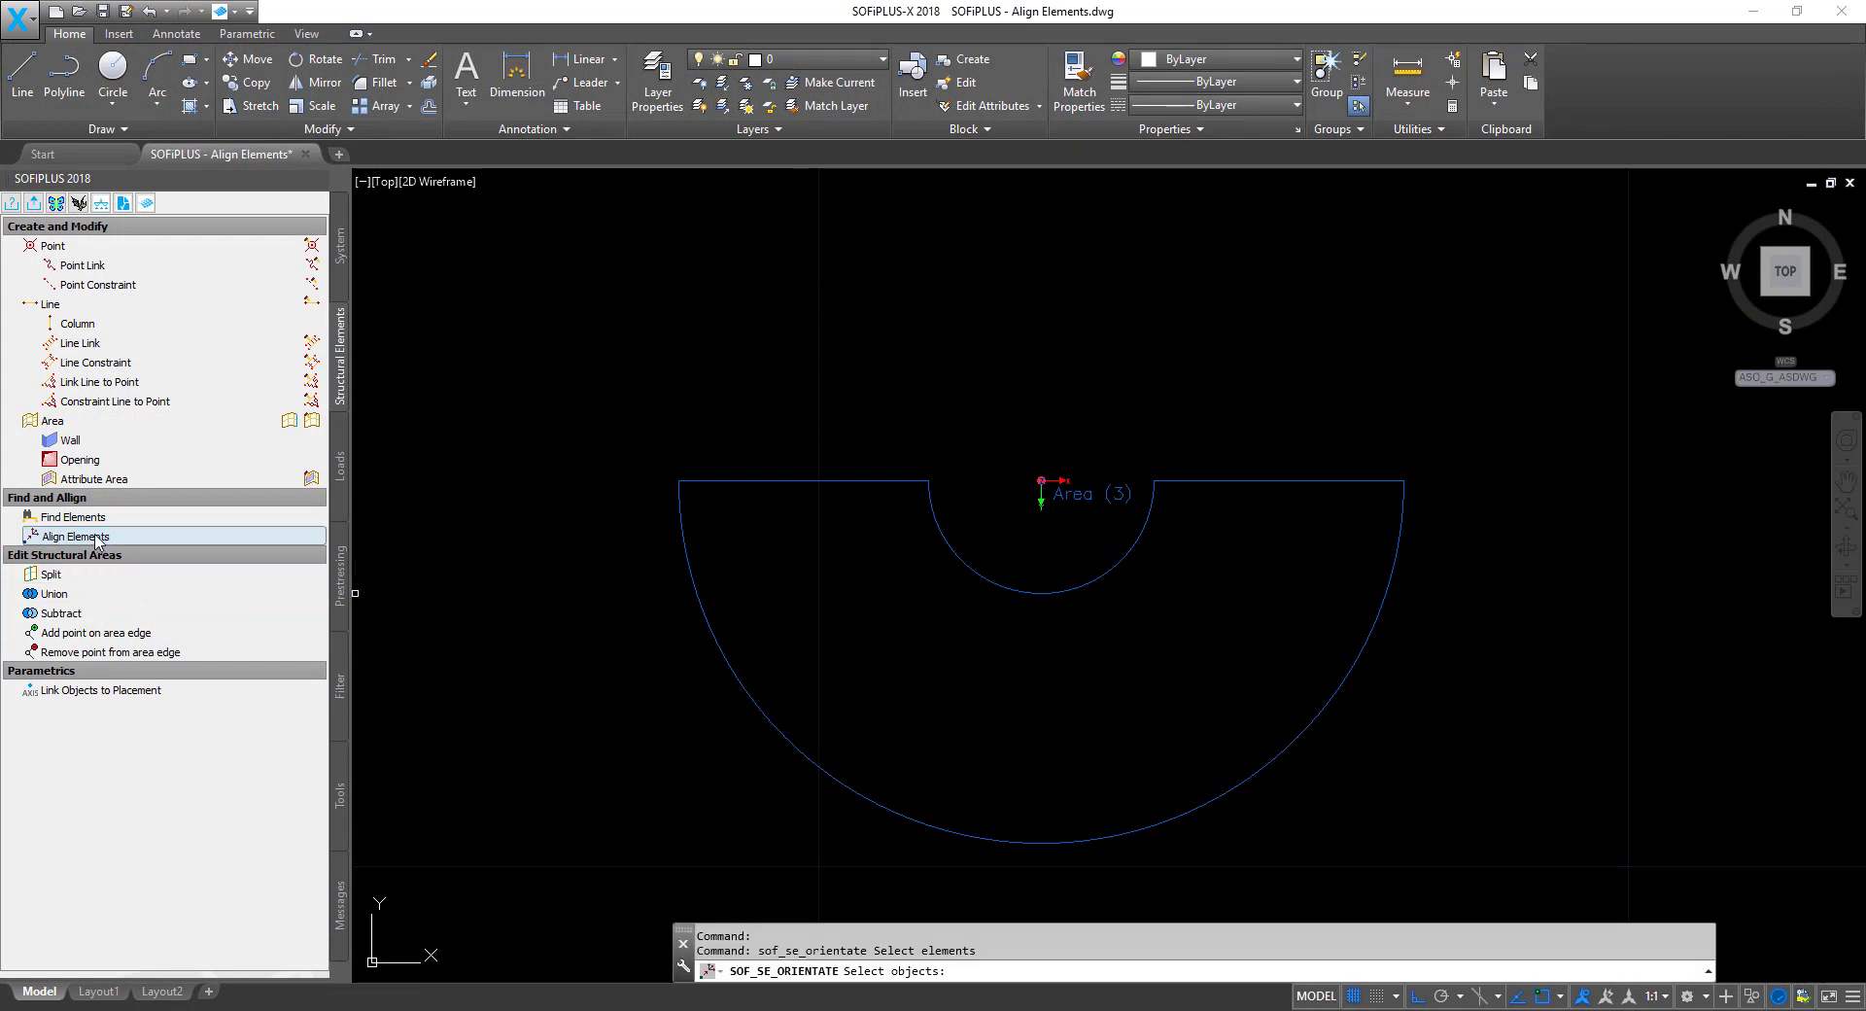
{"action": "left_click", "coordinate": [970, 546]}
{"action": "key", "text": "Return"}
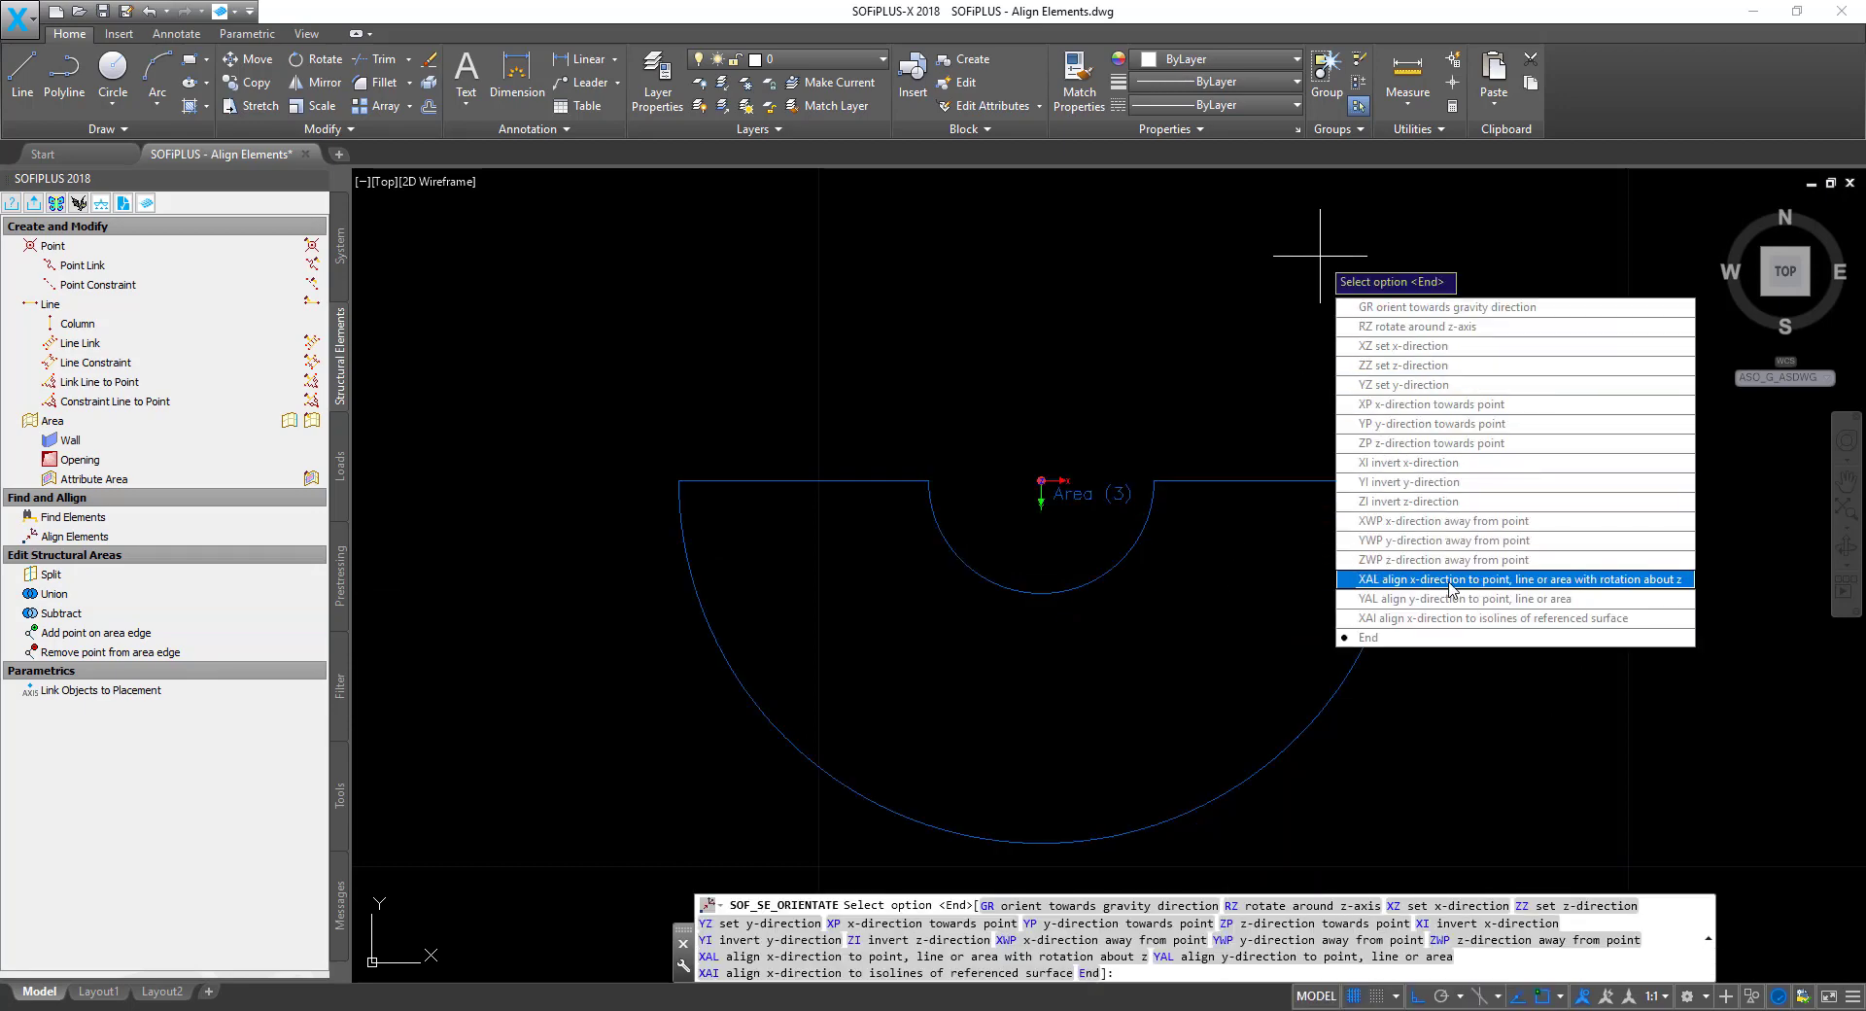
{"action": "left_click", "coordinate": [1450, 579]}
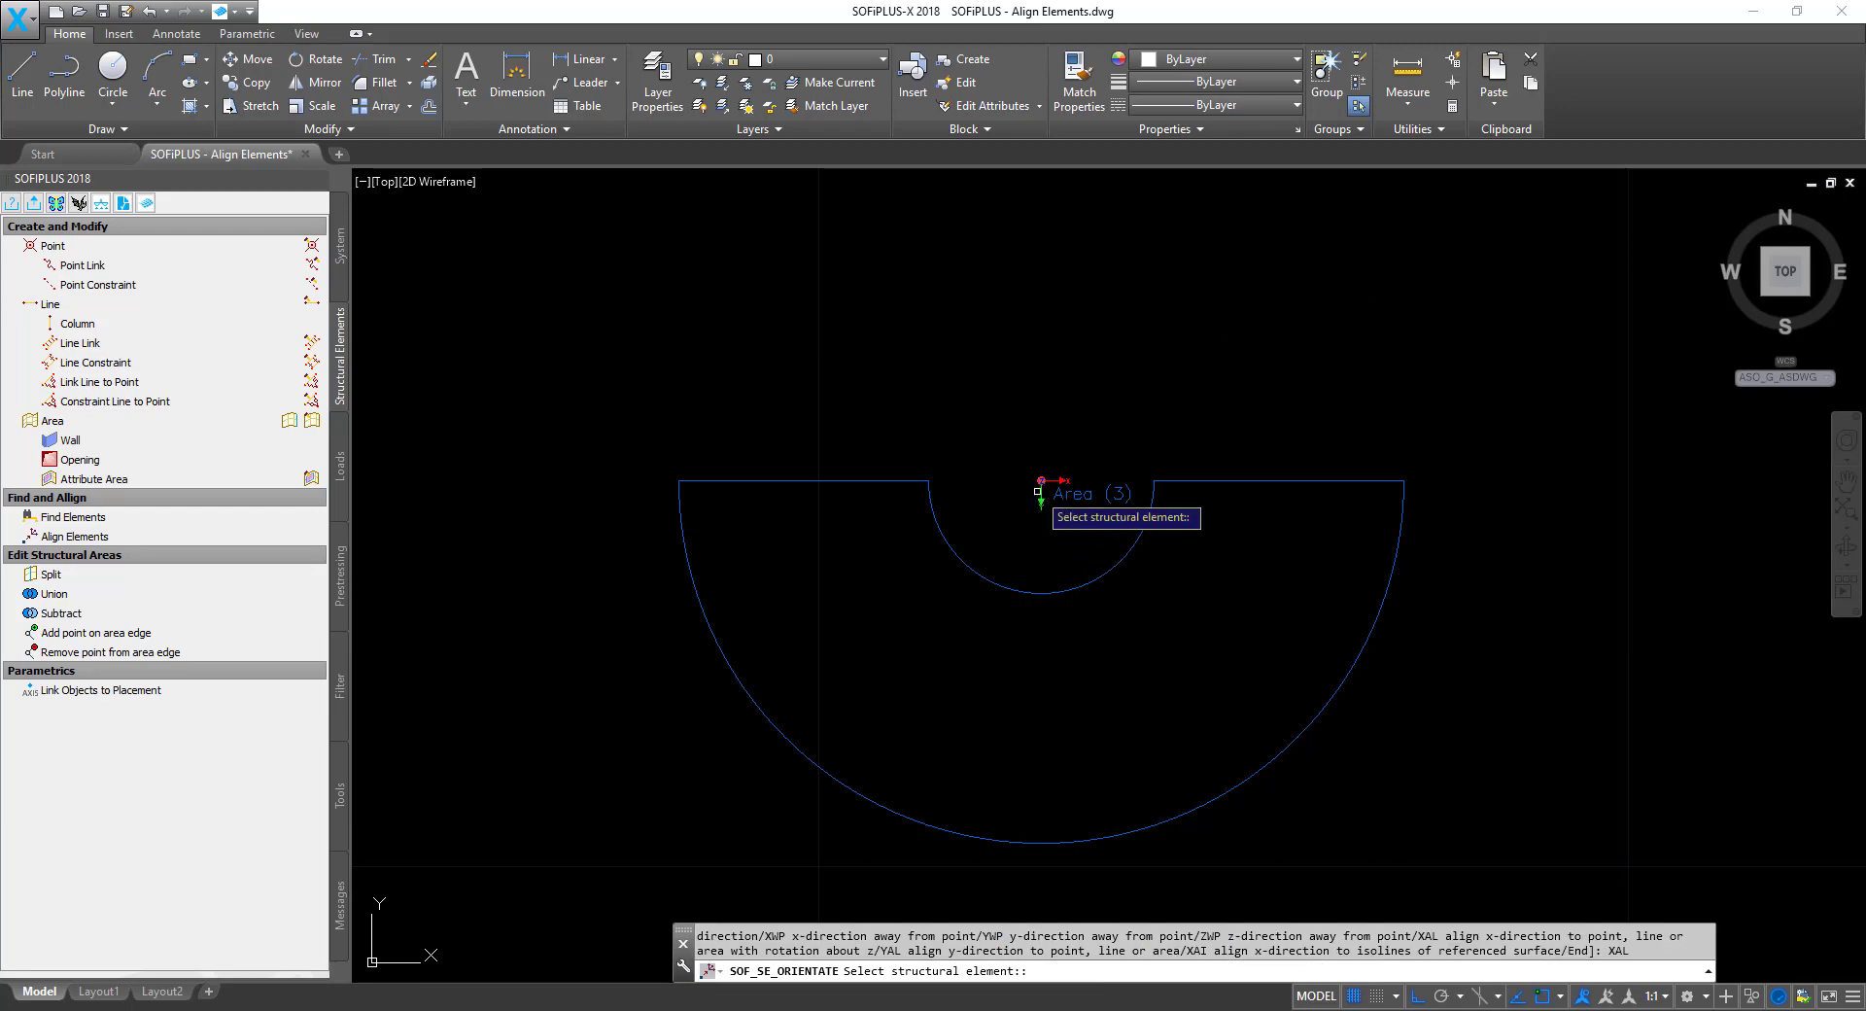
{"action": "scroll", "coordinate": [1038, 493], "scroll_direction": "up", "scroll_amount": 10}
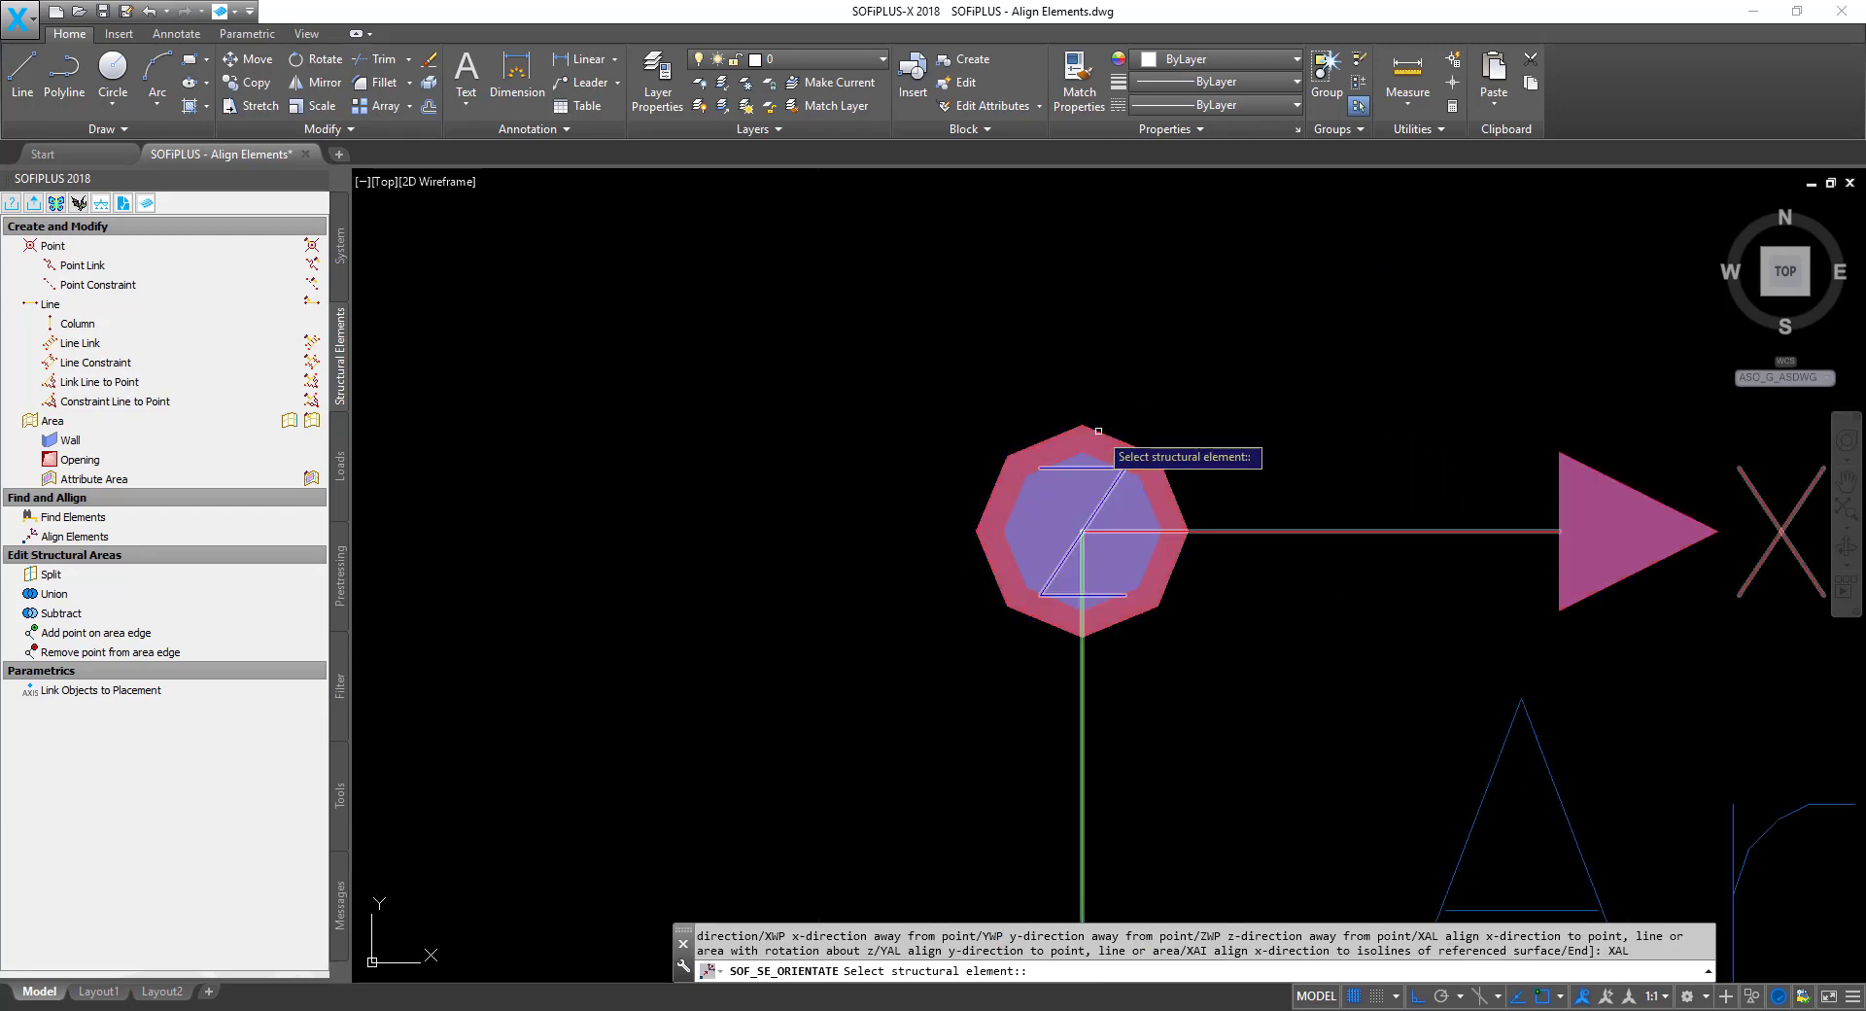
{"action": "left_click", "coordinate": [1098, 430]}
{"action": "scroll", "coordinate": [986, 389], "scroll_direction": "down", "scroll_amount": 5}
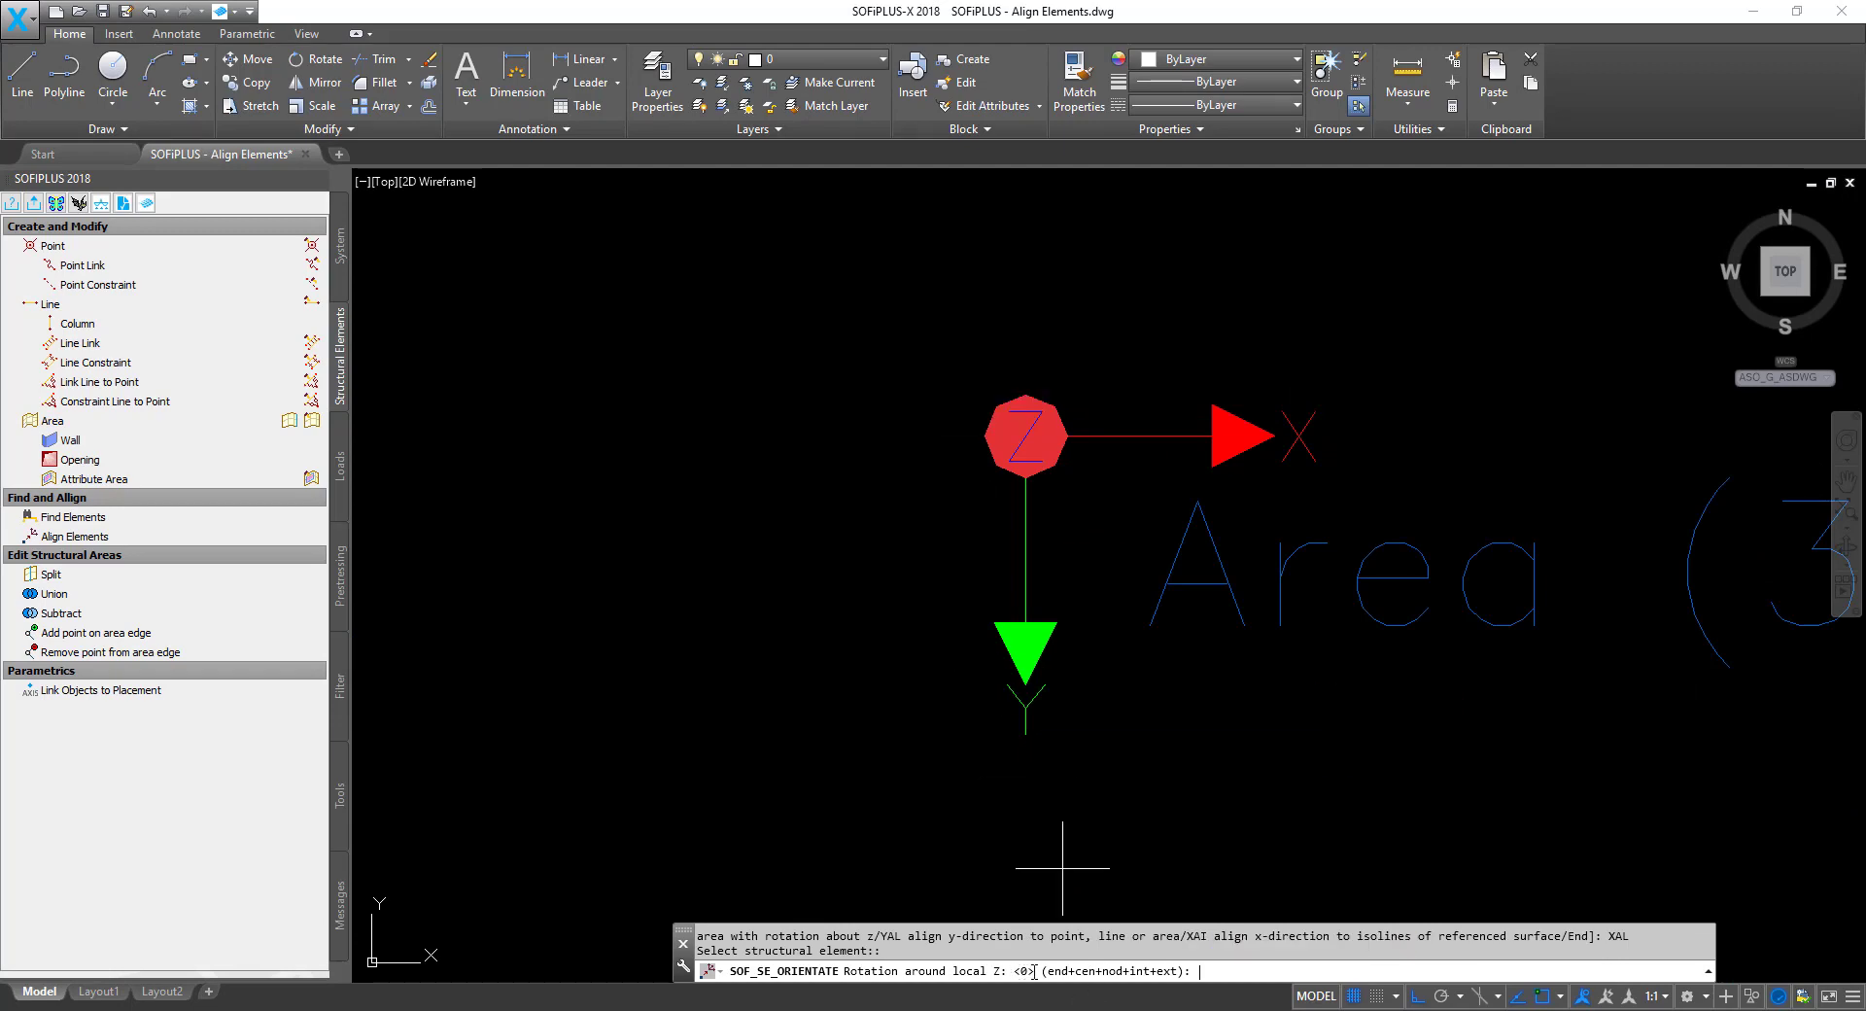
{"action": "key", "text": "Return"}
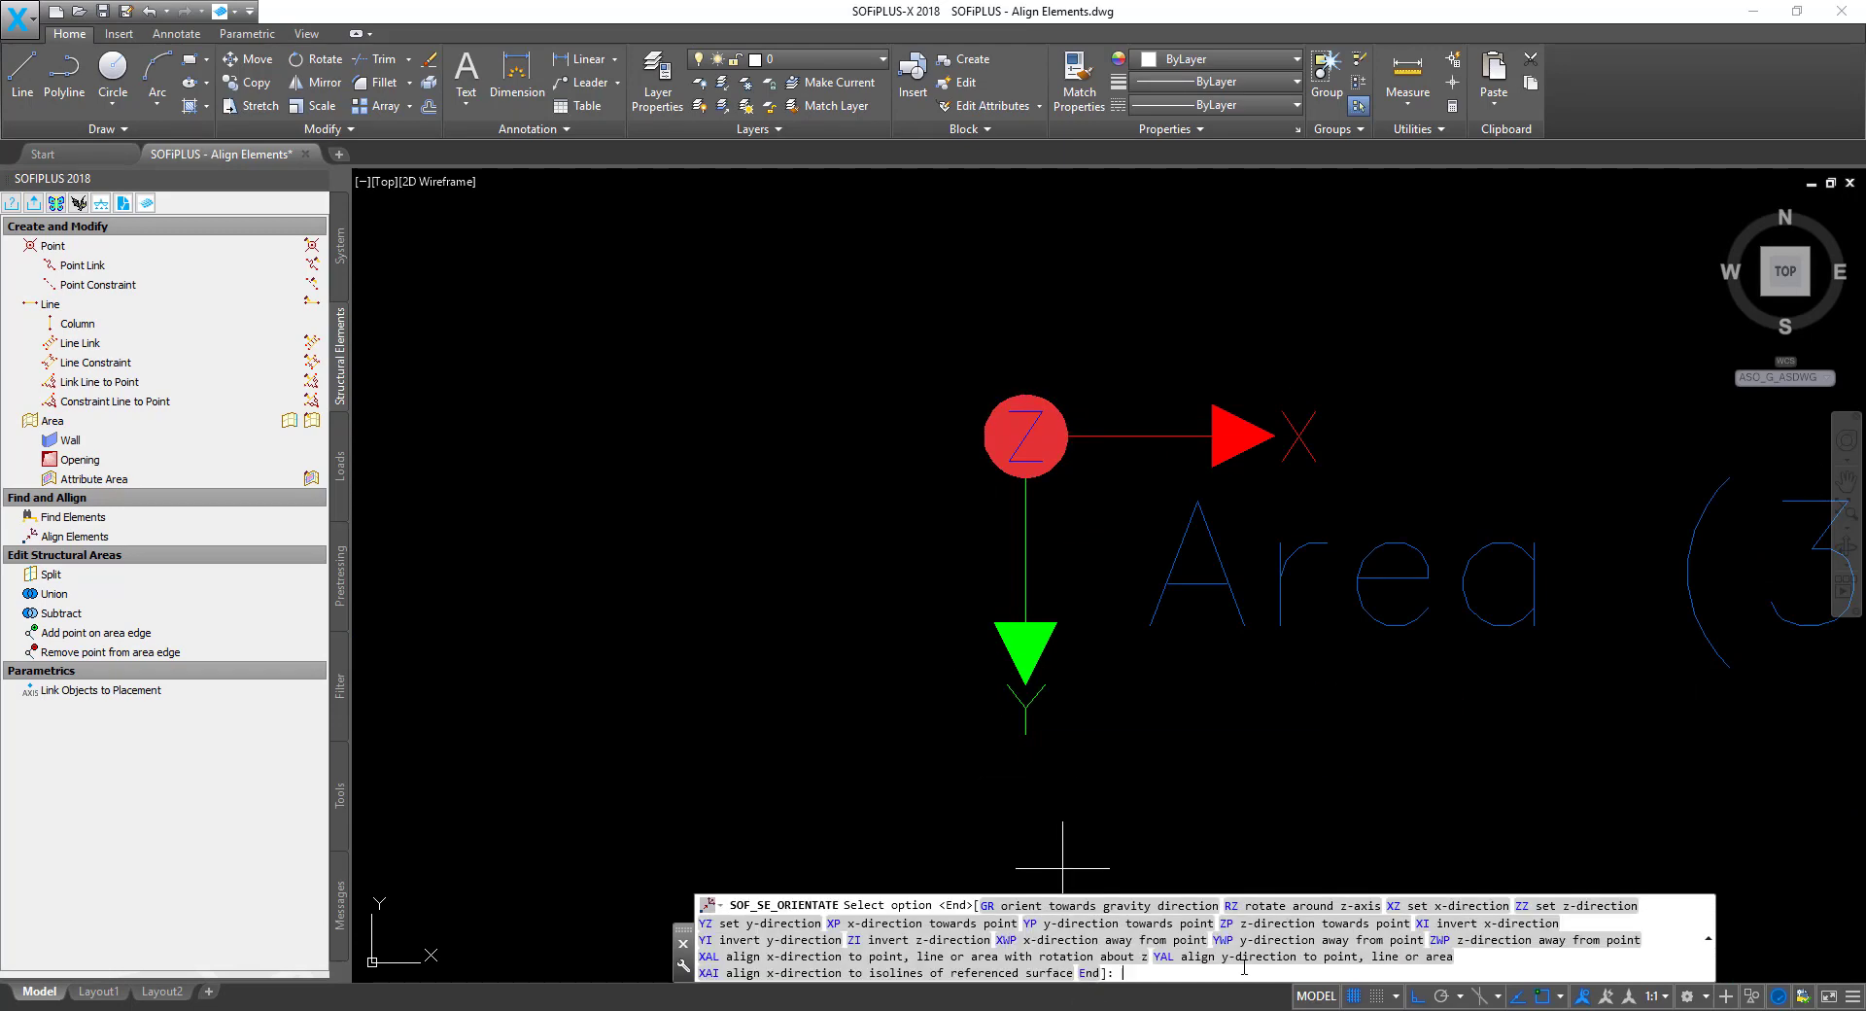
{"action": "key", "text": "Down"}
{"action": "key", "text": "Down"}
{"action": "key", "text": "Down"}
{"action": "key", "text": "Down"}
{"action": "key", "text": "Down"}
{"action": "key", "text": "Down"}
{"action": "key", "text": "Down"}
{"action": "key", "text": "Down"}
{"action": "key", "text": "Down"}
{"action": "key", "text": "Down"}
{"action": "key", "text": "Down"}
{"action": "key", "text": "Down"}
{"action": "key", "text": "Down"}
{"action": "key", "text": "Down"}
{"action": "key", "text": "Down"}
{"action": "key", "text": "Down"}
{"action": "key", "text": "Down"}
{"action": "key", "text": "Down"}
{"action": "key", "text": "Down"}
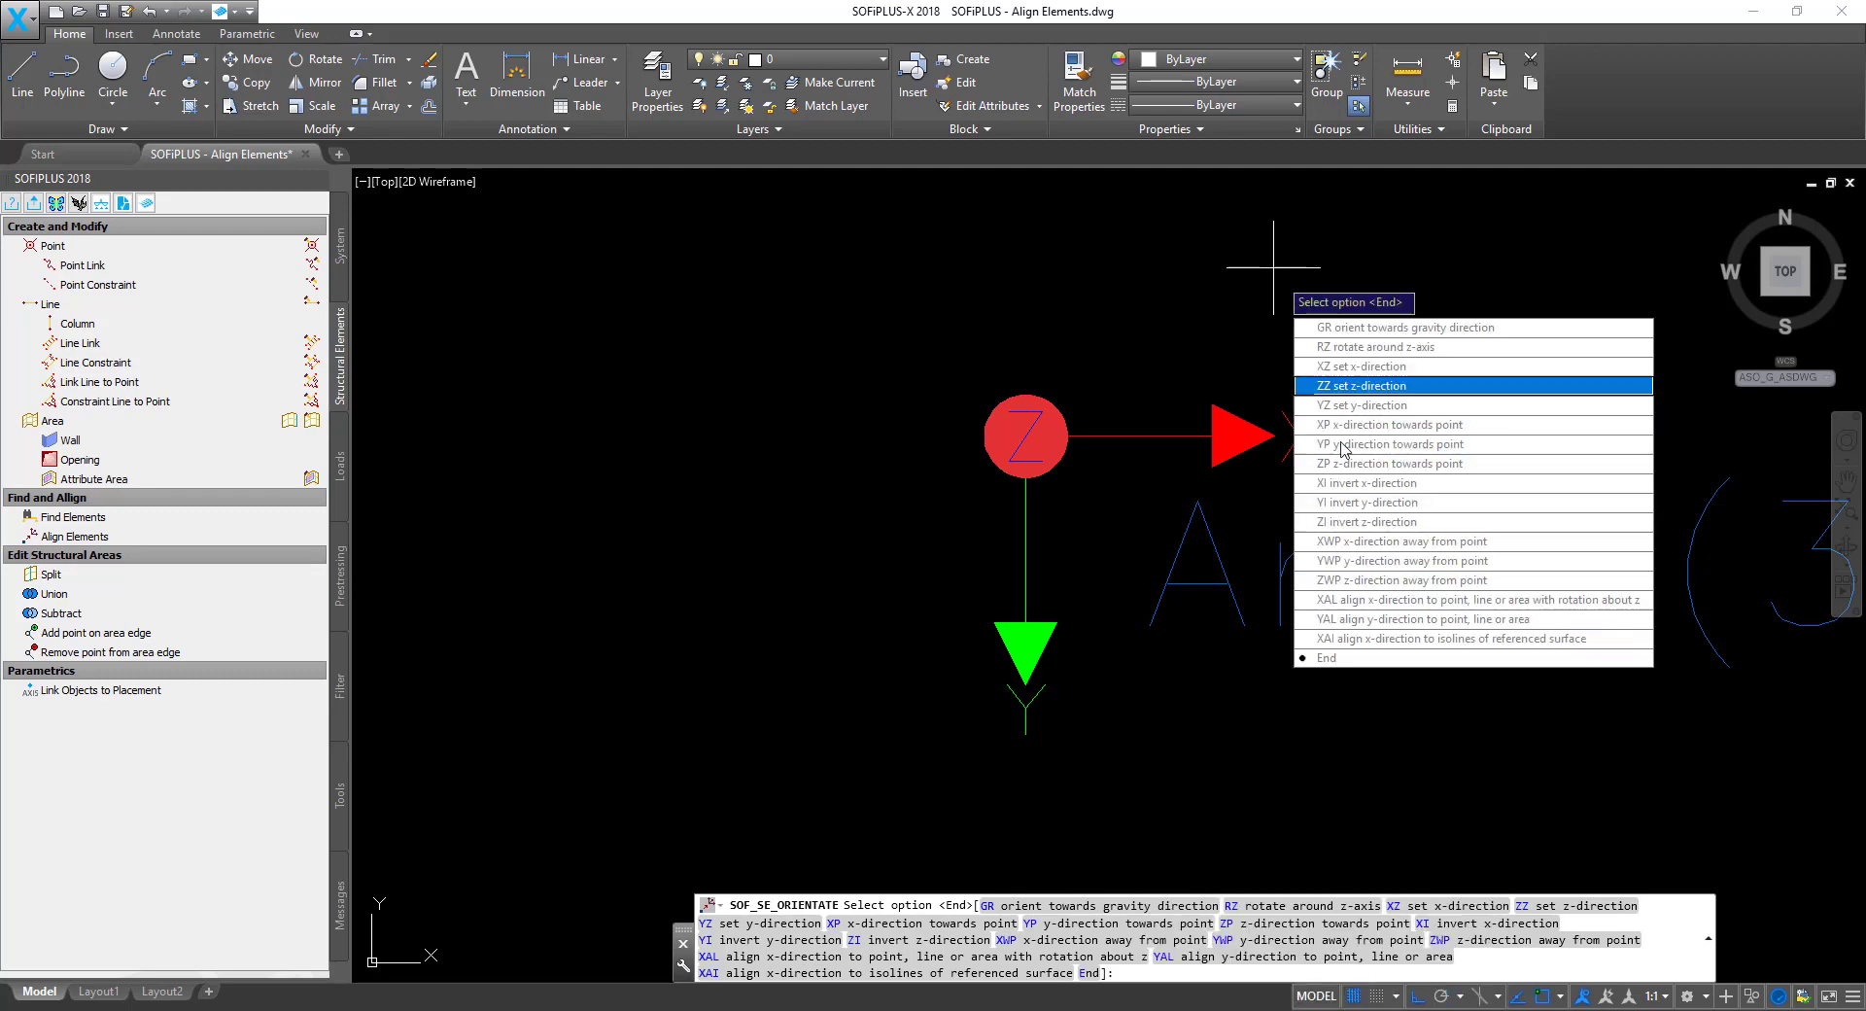
{"action": "key", "text": "Return"}
{"action": "scroll", "coordinate": [1075, 375], "scroll_direction": "down", "scroll_amount": 8}
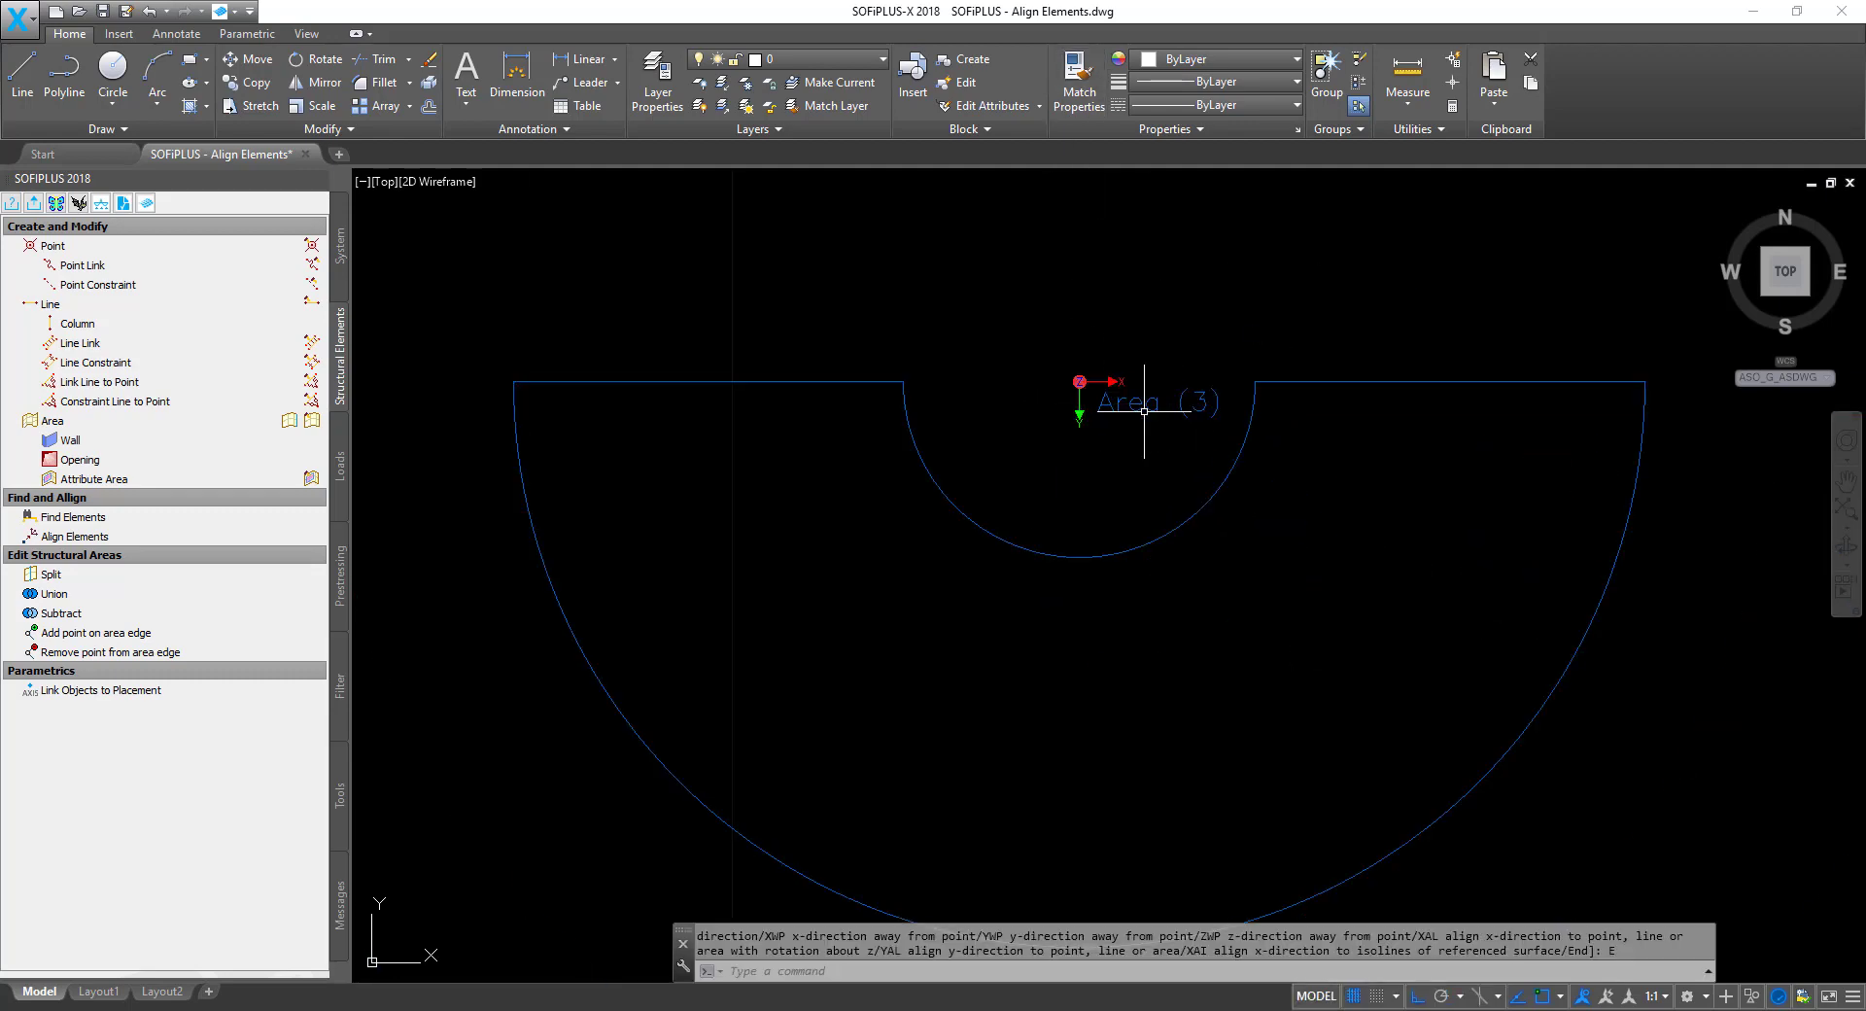
Mesh Area (3) again as a partial system including its centre point, and view the quads' local direction X in WinGraf.
{"action": "left_click", "coordinate": [1221, 486]}
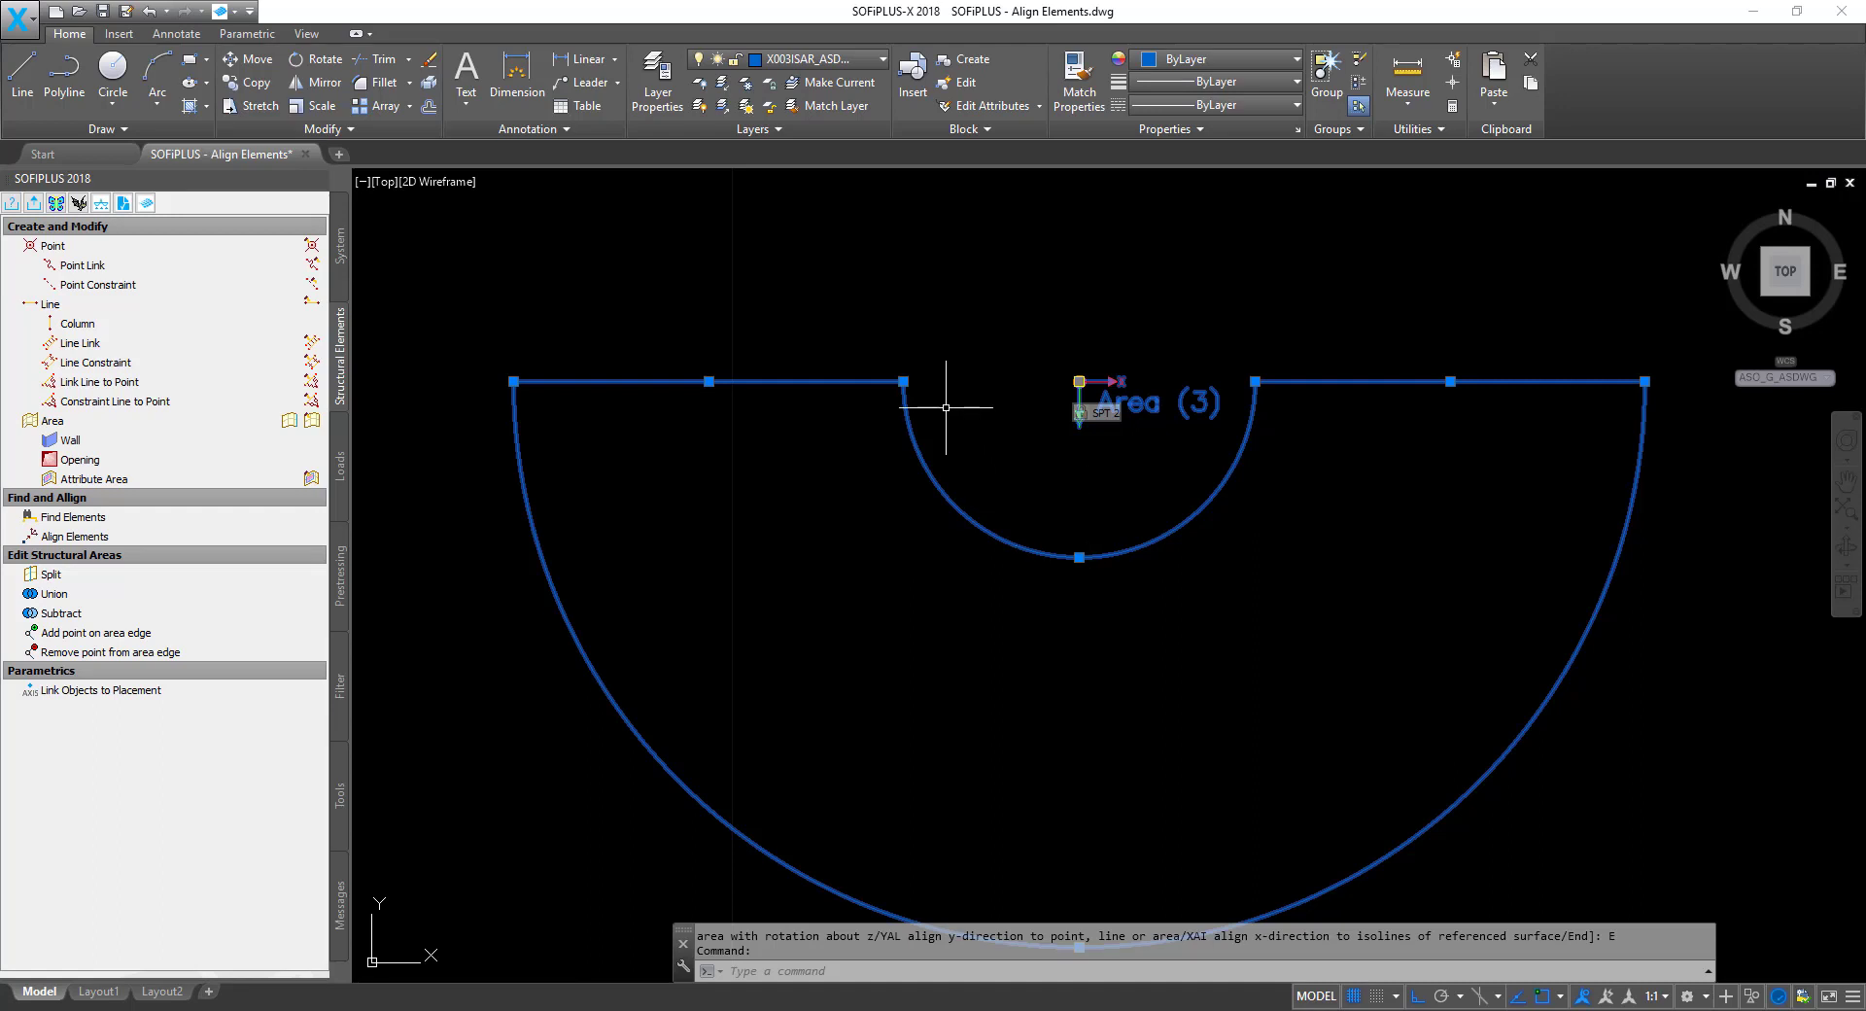
{"action": "scroll", "coordinate": [967, 404], "scroll_direction": "down", "scroll_amount": 2}
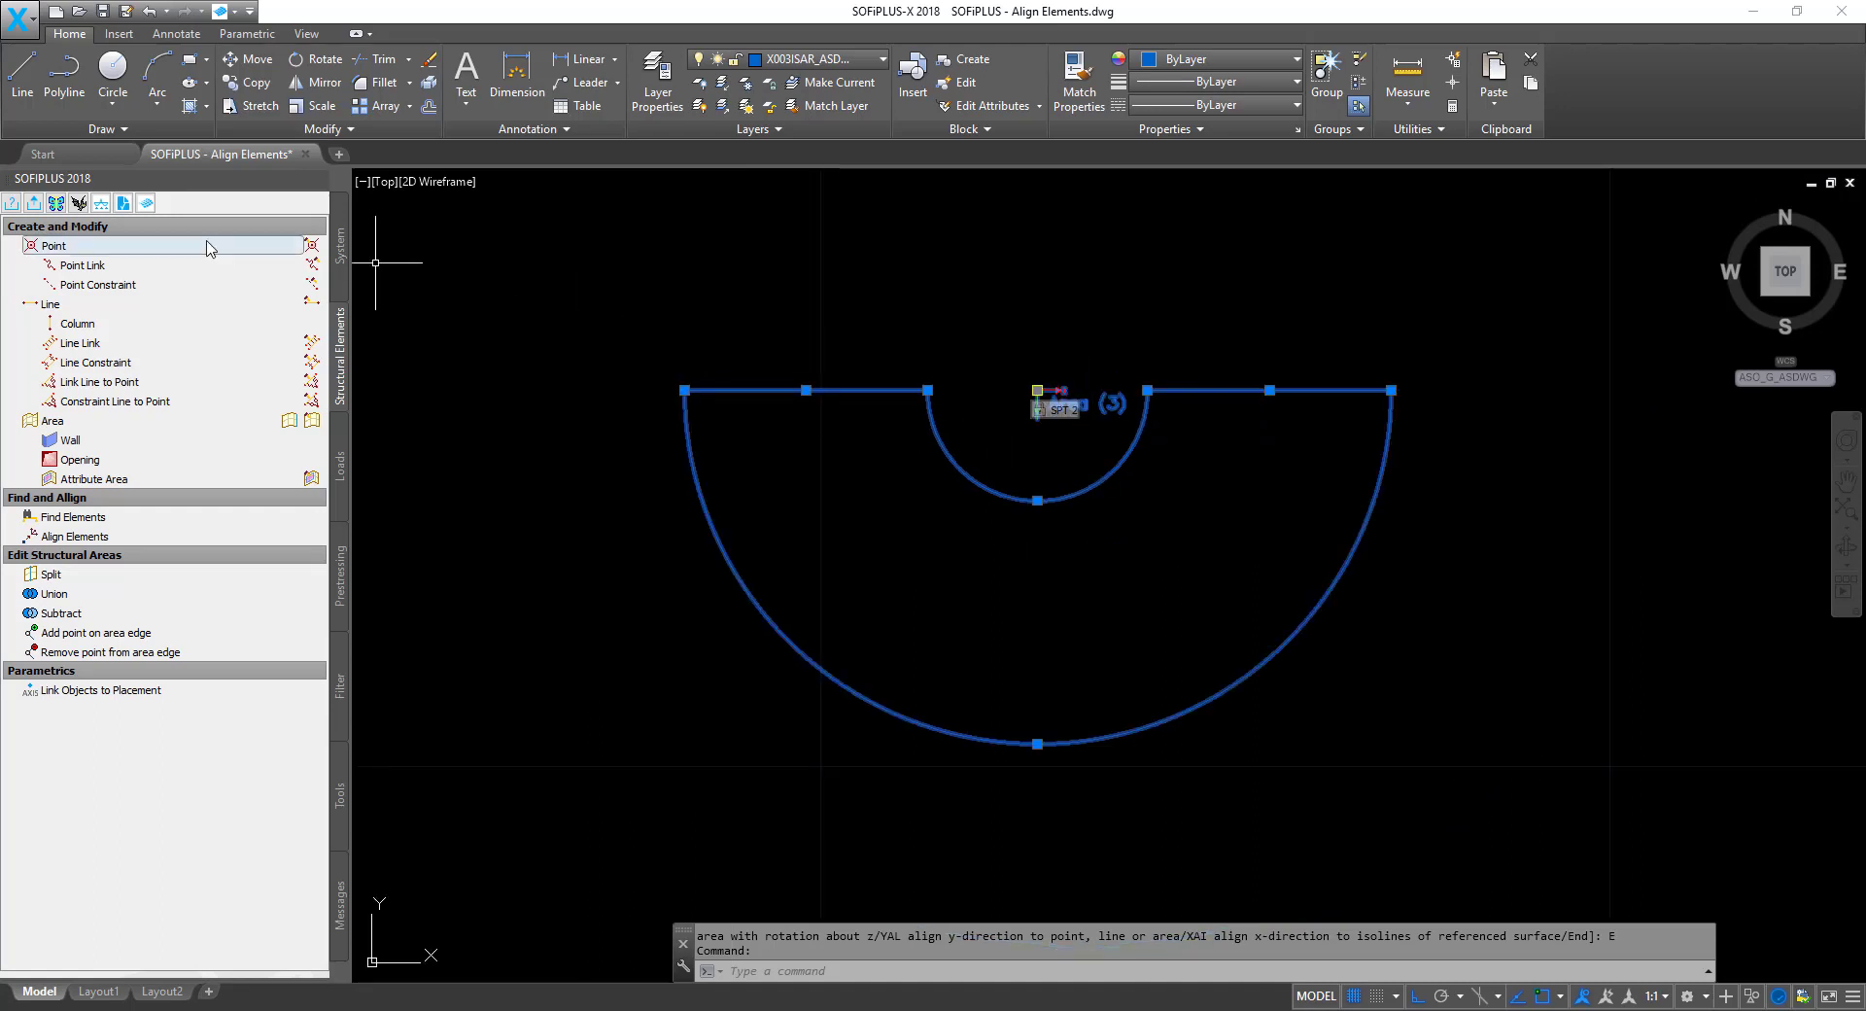
{"action": "left_click", "coordinate": [34, 203]}
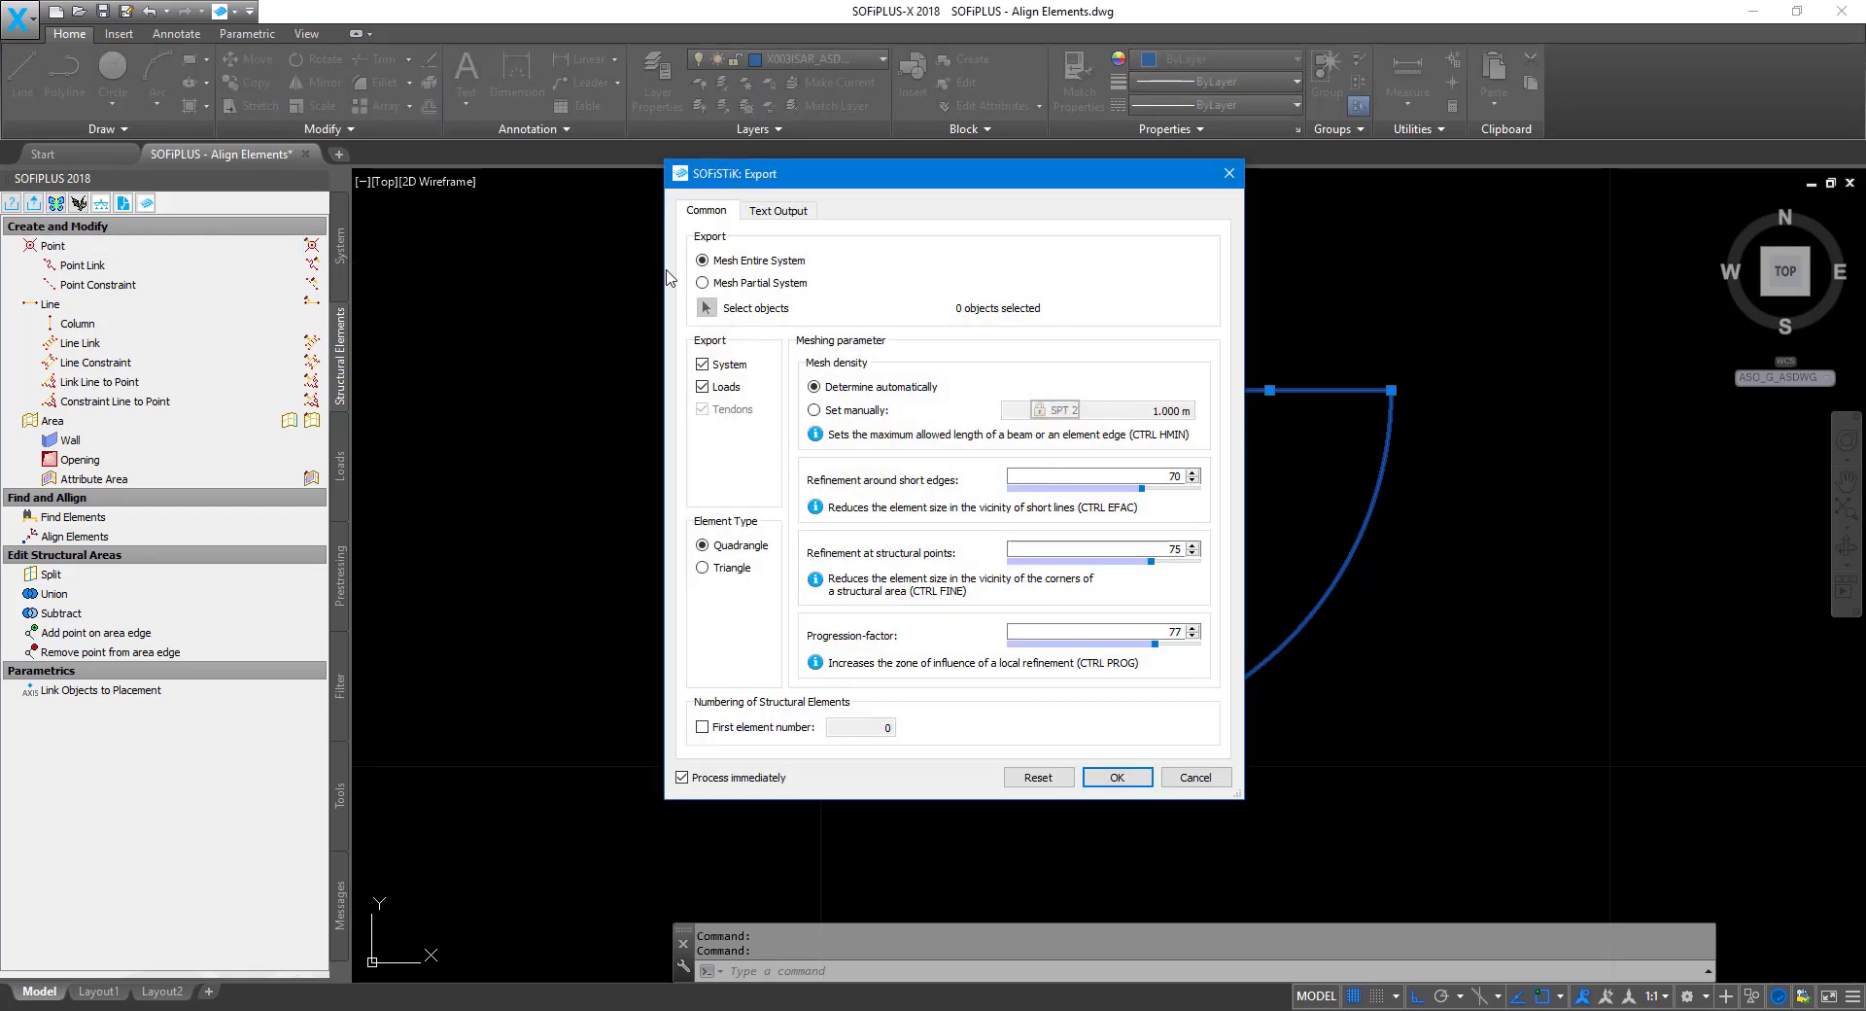
{"action": "left_click", "coordinate": [703, 283]}
{"action": "left_click", "coordinate": [706, 307]}
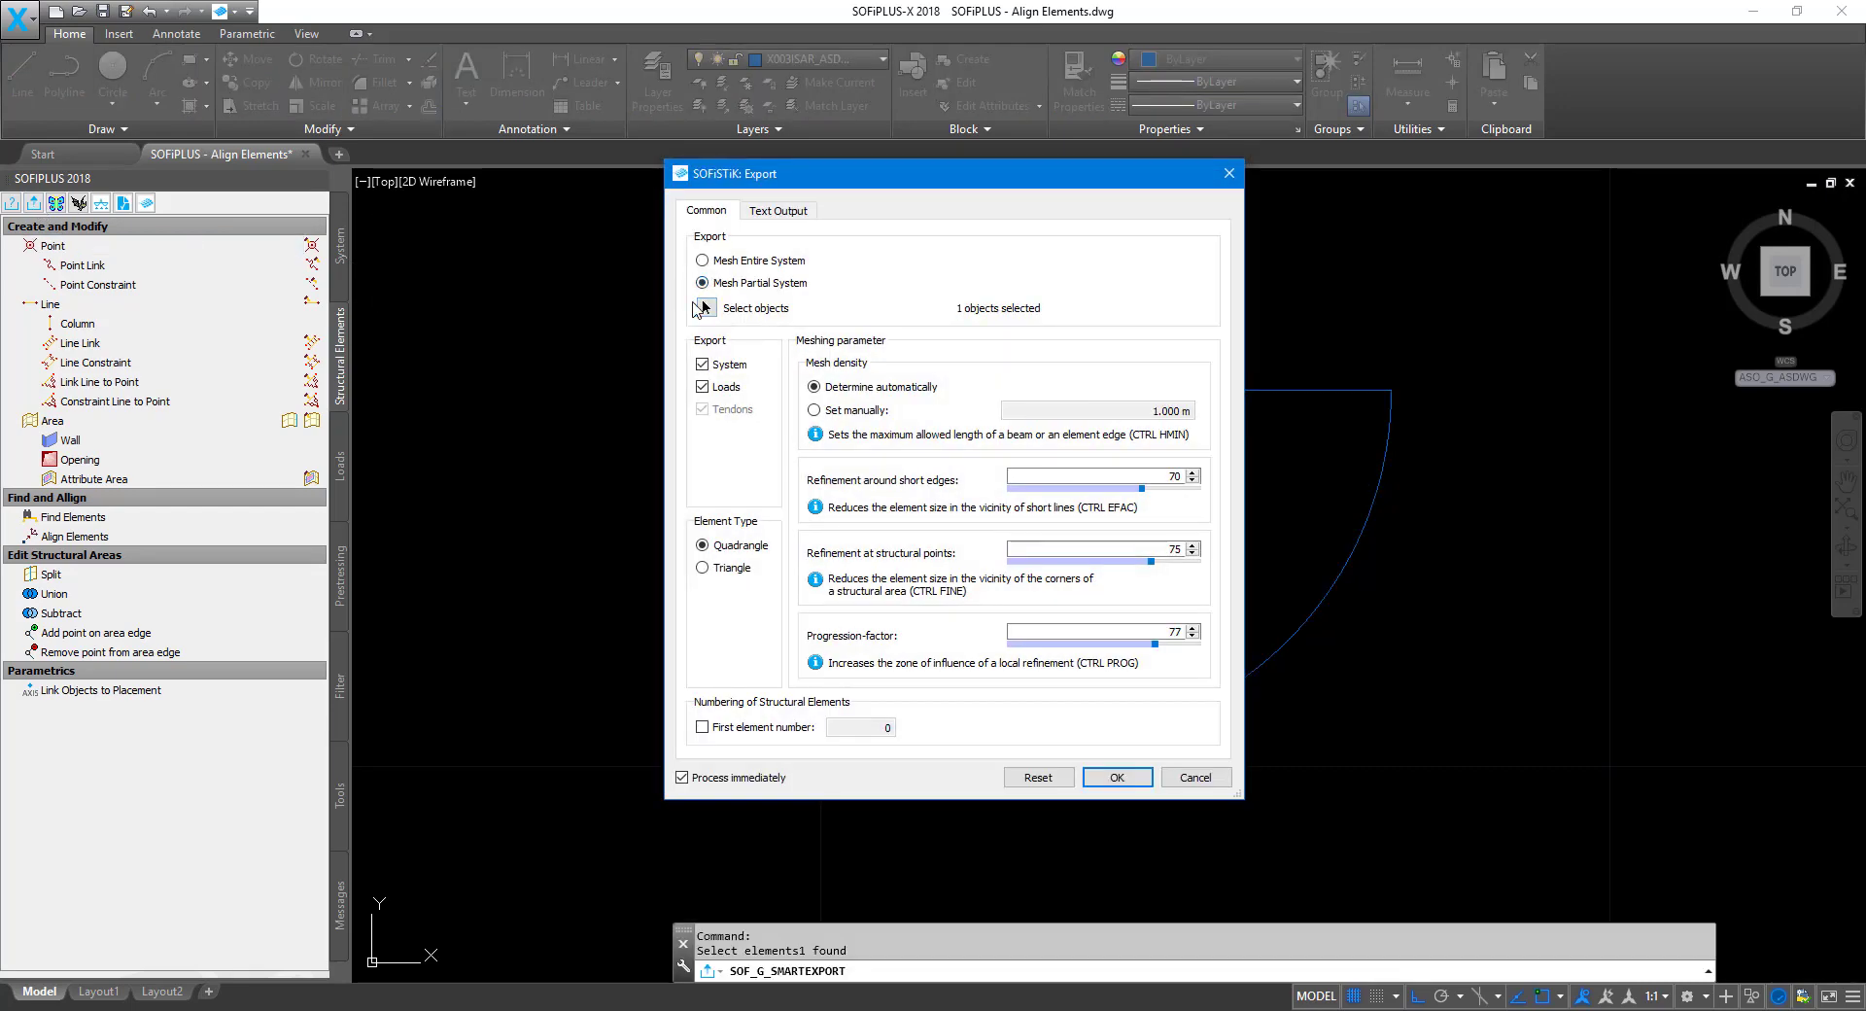
{"action": "left_click", "coordinate": [595, 294]}
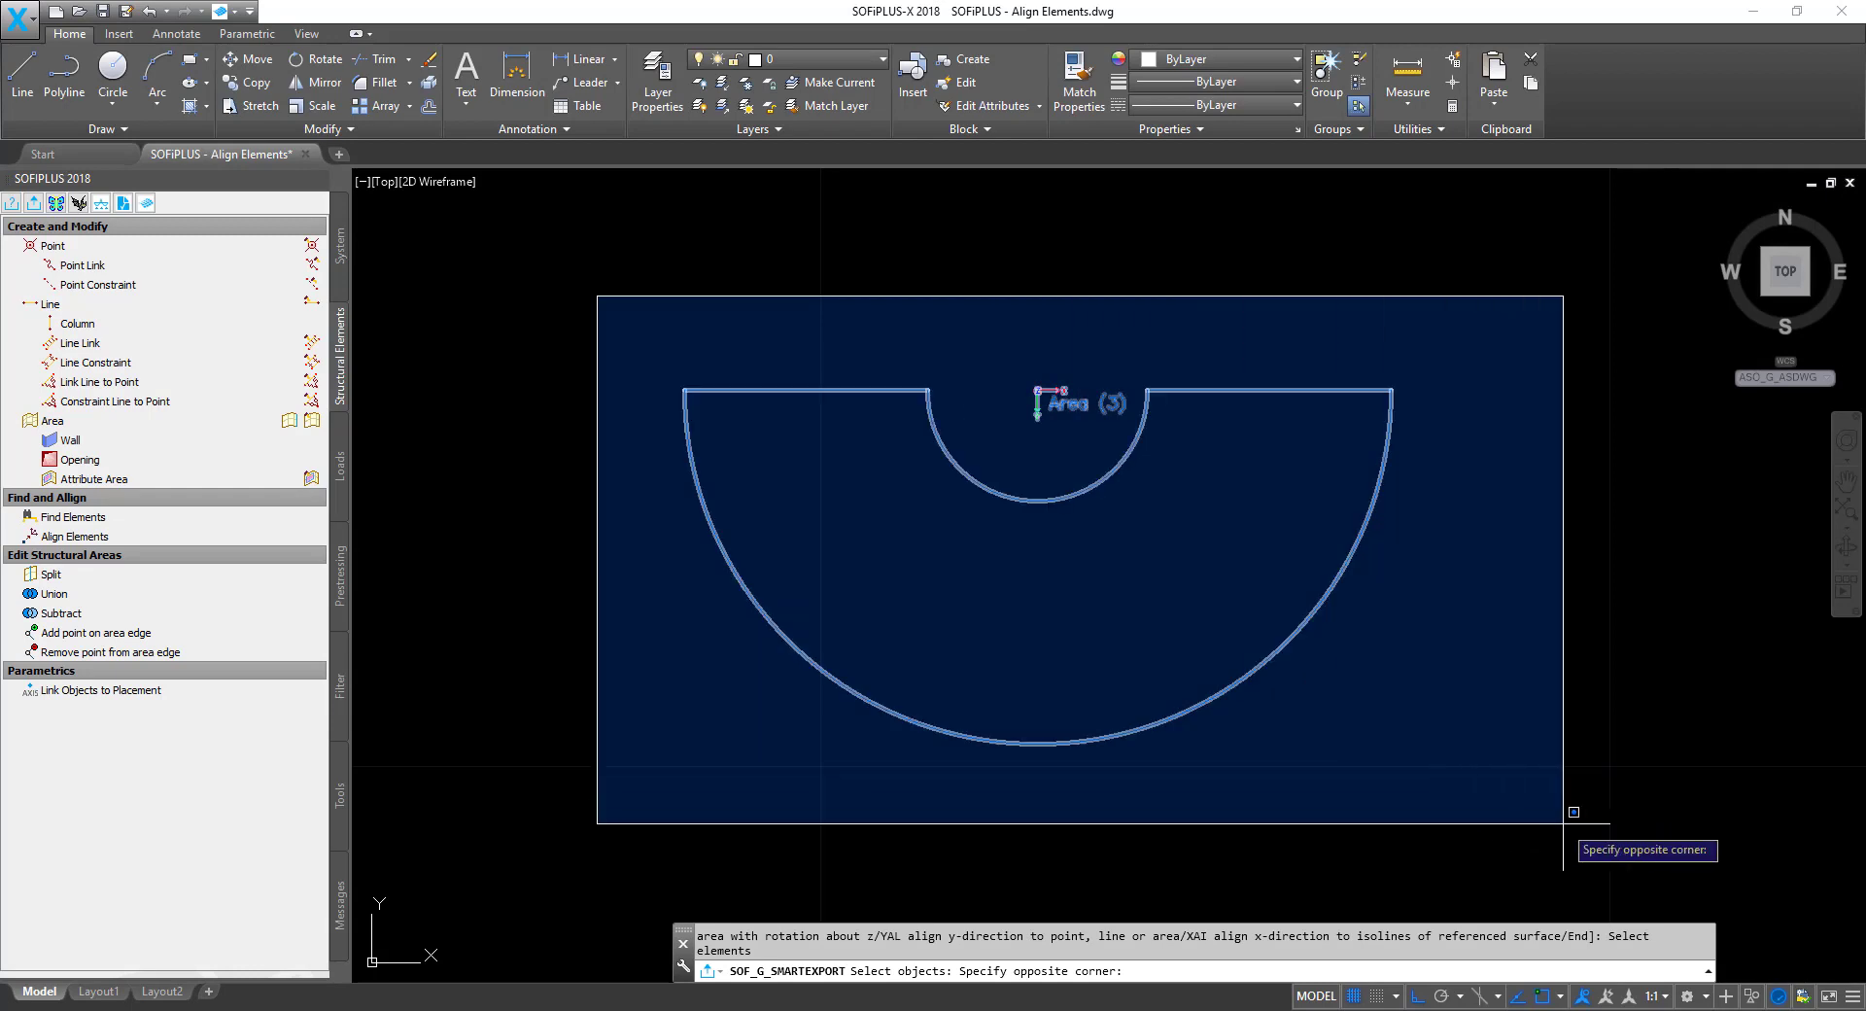
{"action": "left_click", "coordinate": [1559, 821]}
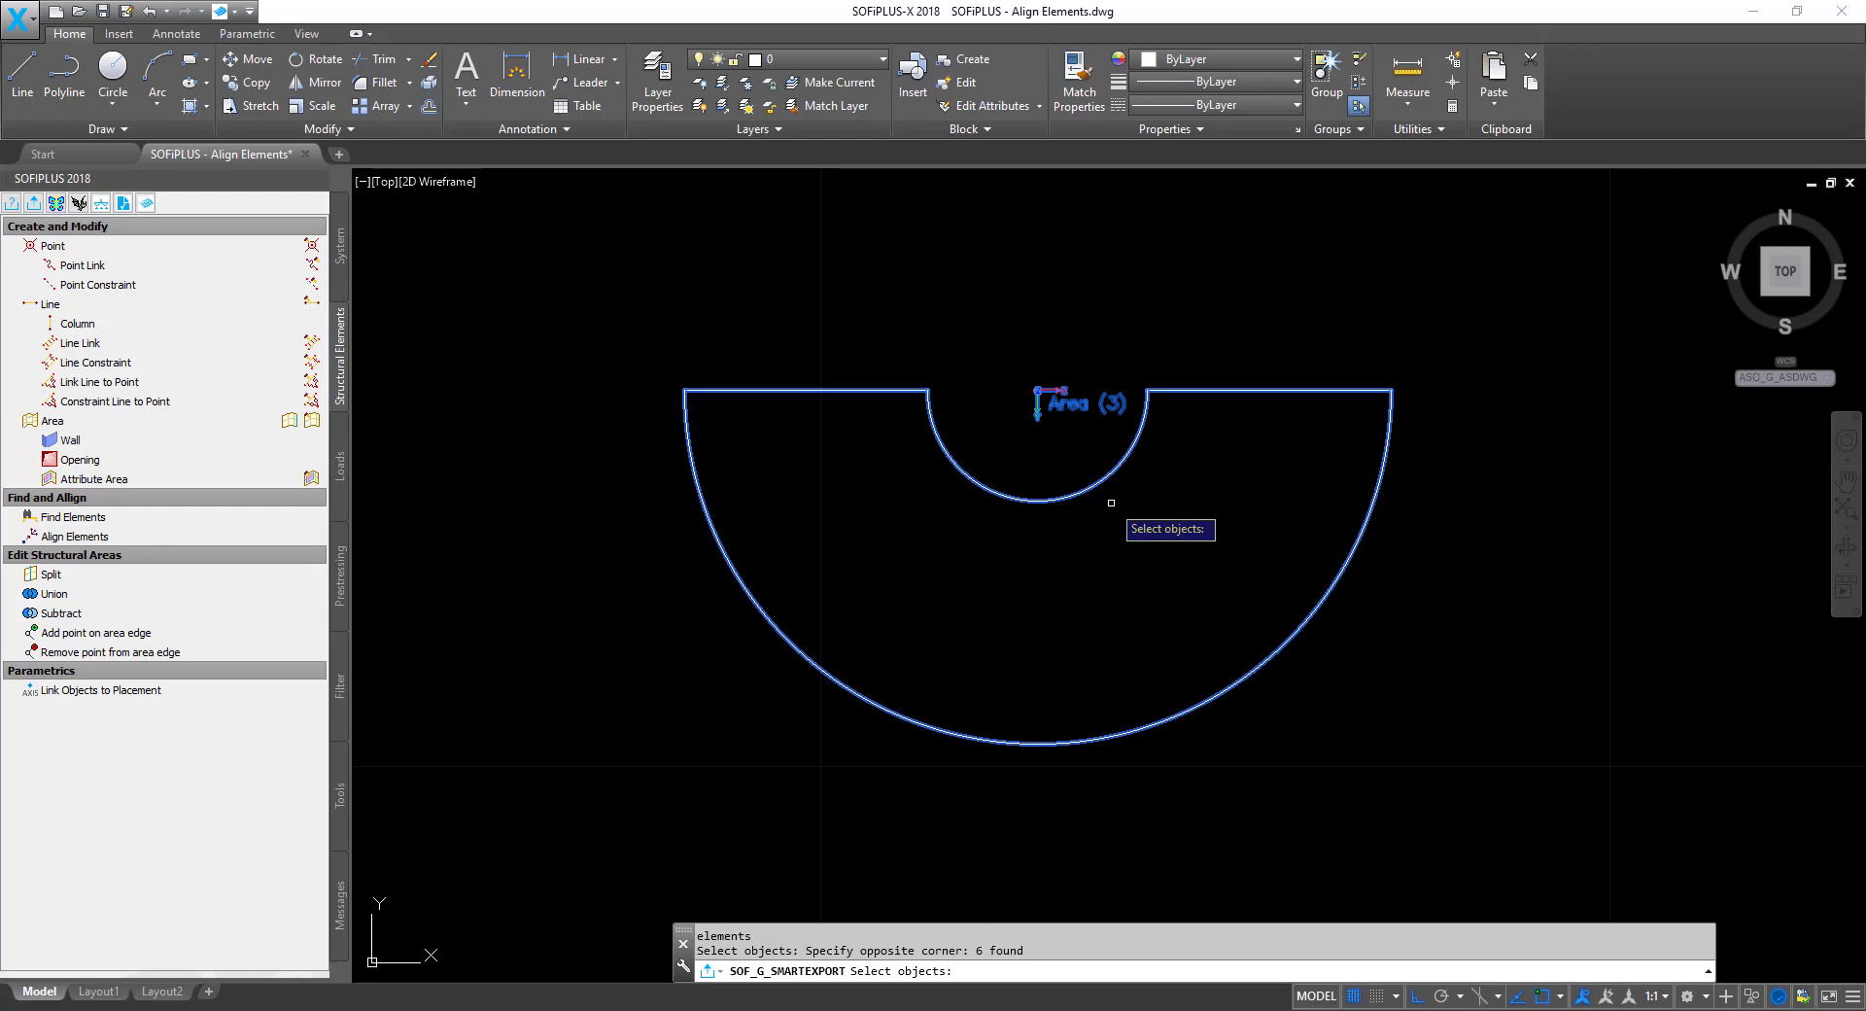
{"action": "key", "text": "Return"}
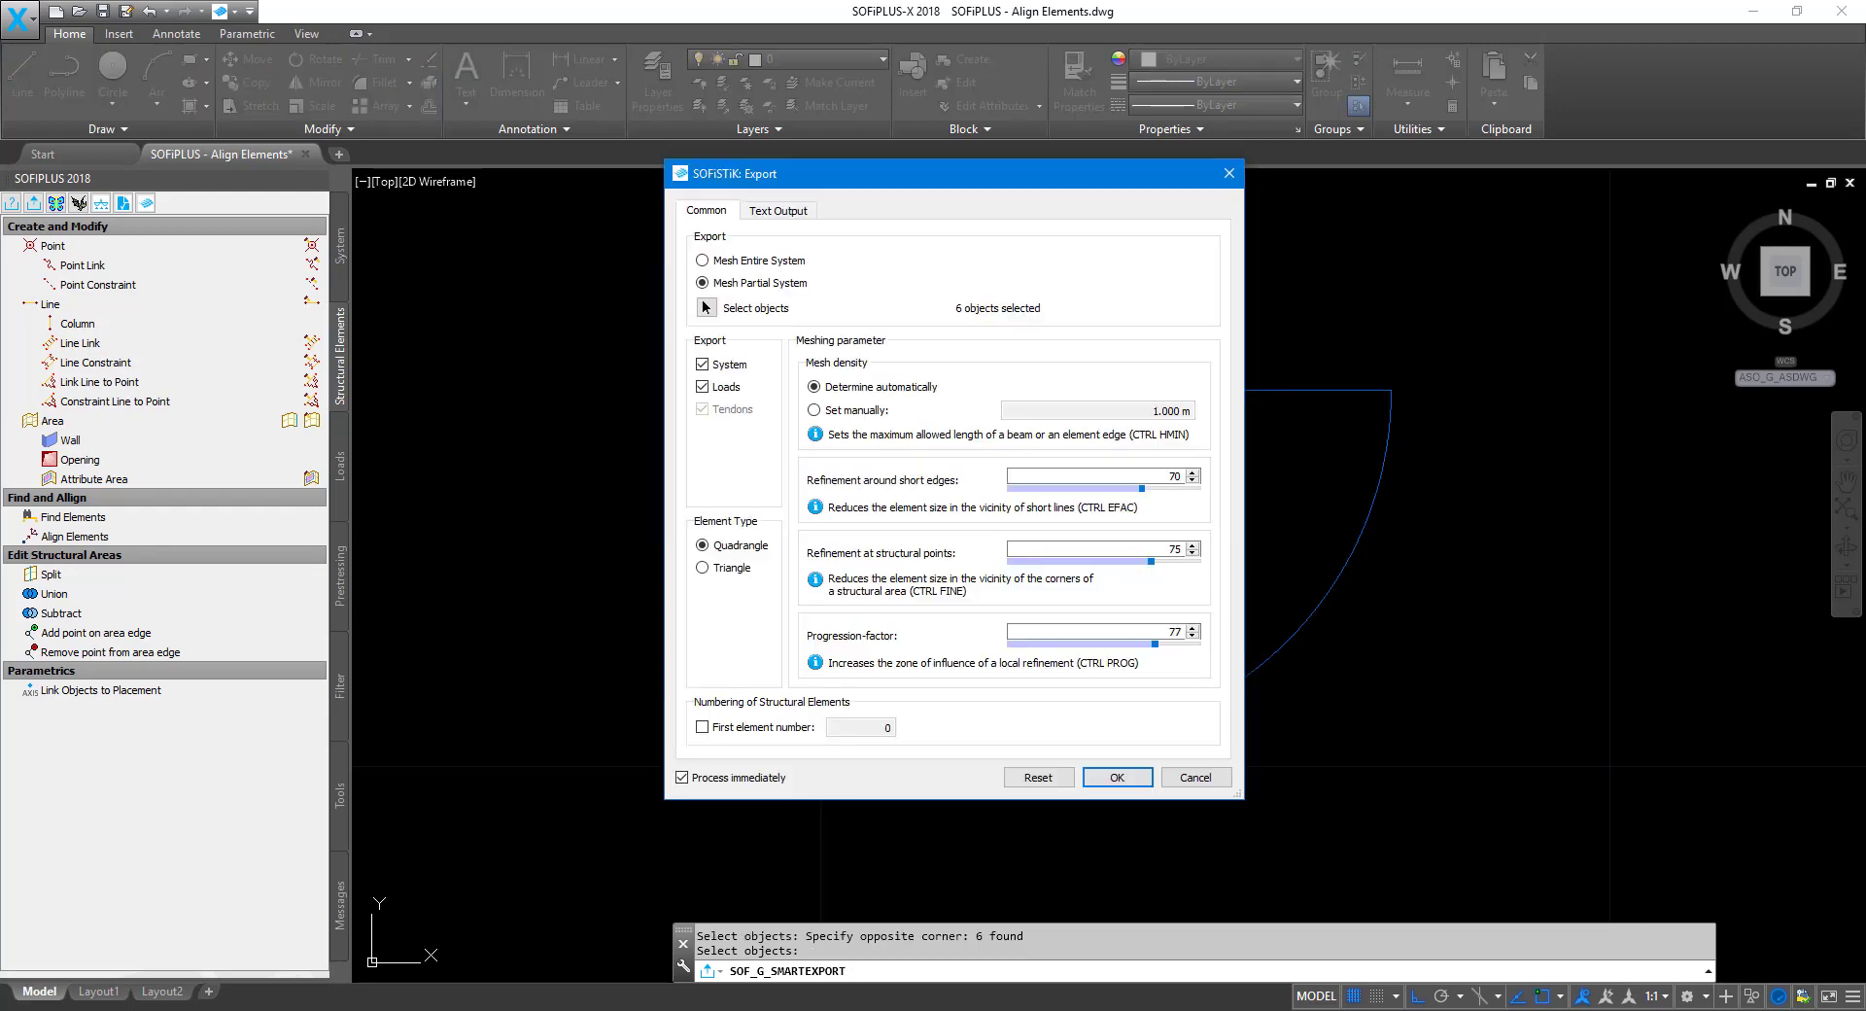
{"action": "left_click", "coordinate": [1118, 778]}
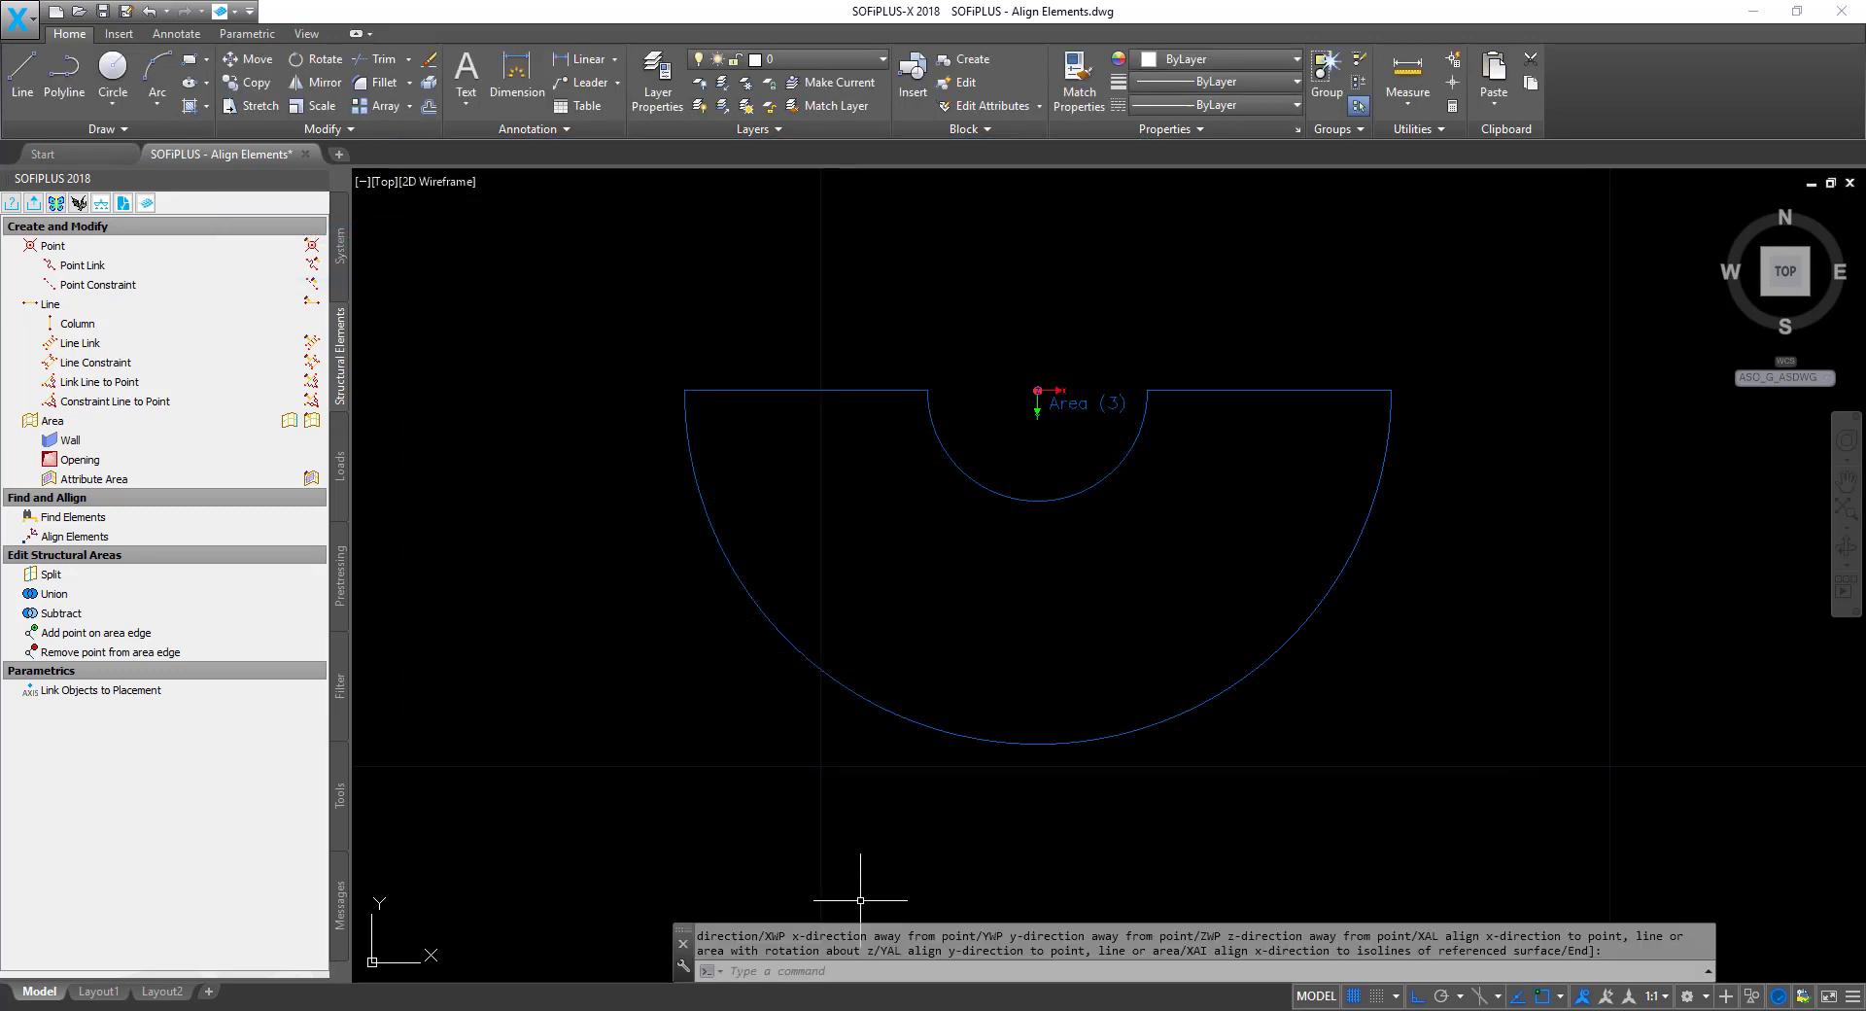
{"action": "left_click", "coordinate": [870, 979]}
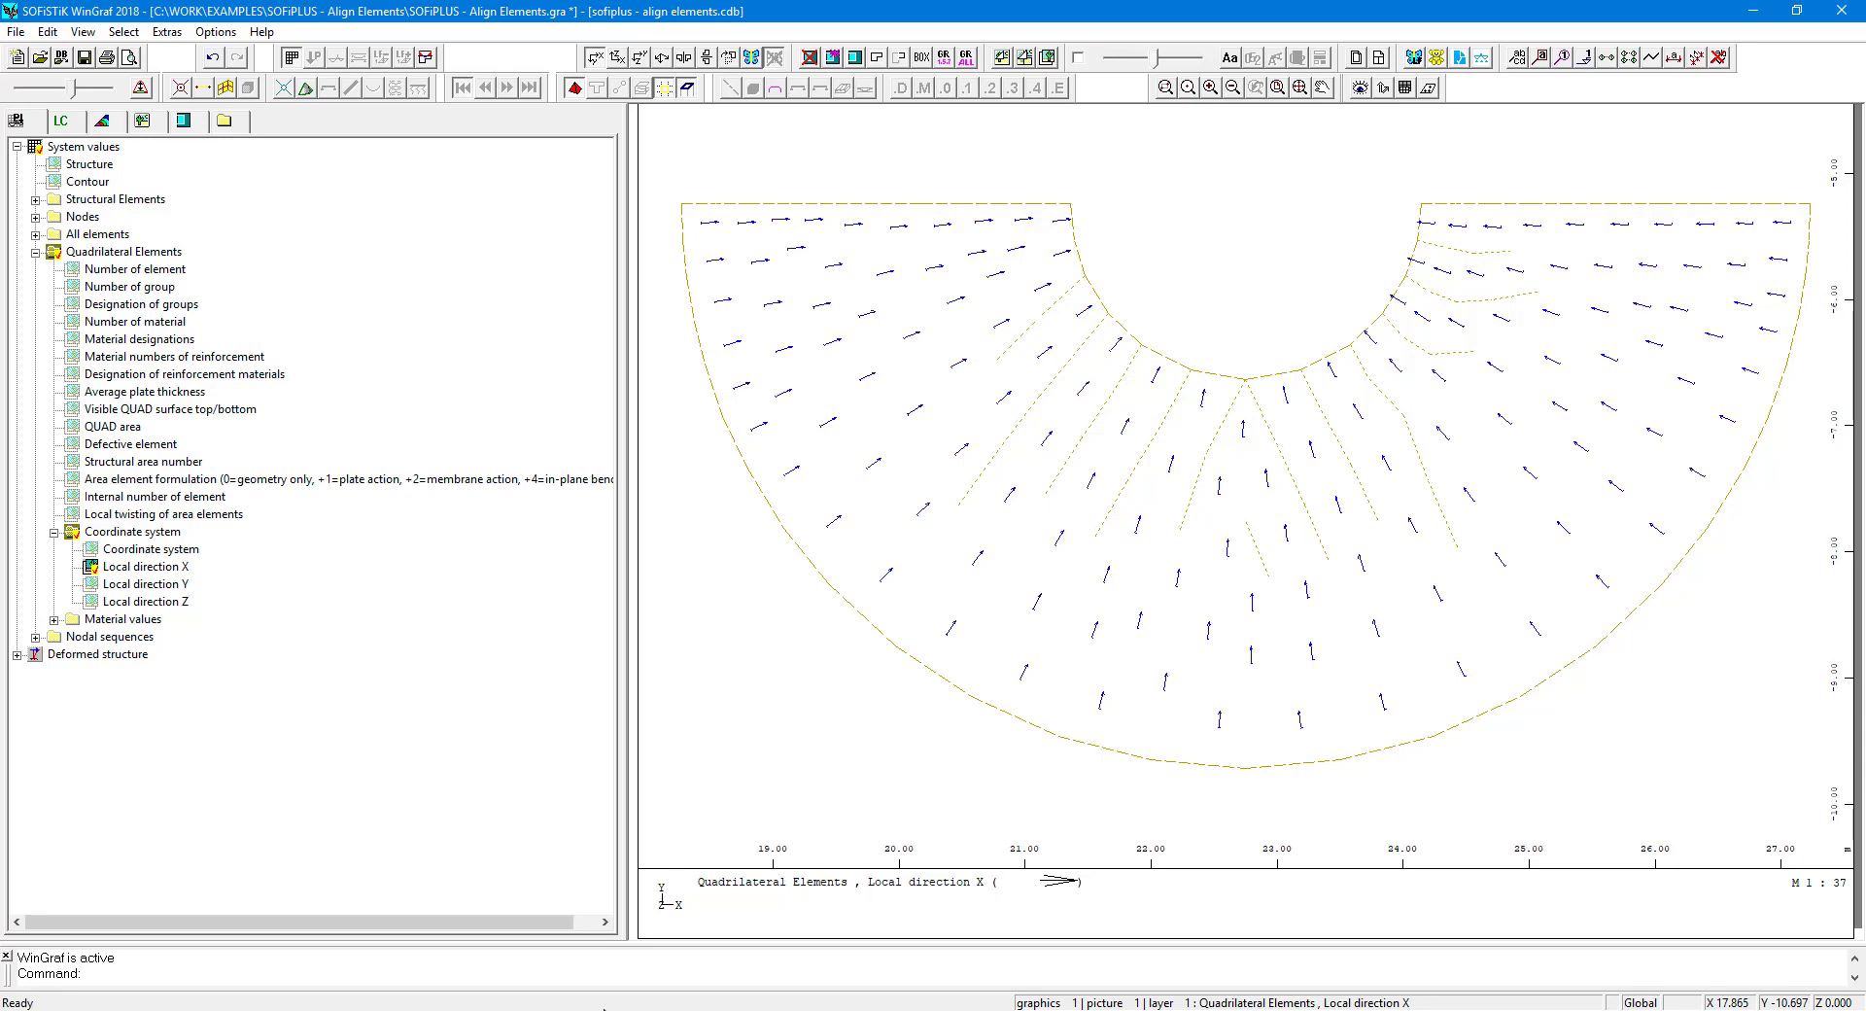
Return to SOFiPLUS-X and set Area (2)'s local x-direction parallel to global X by two orthogonal points, ending the alignment.
{"action": "mouse_move", "coordinate": [500, 1010]}
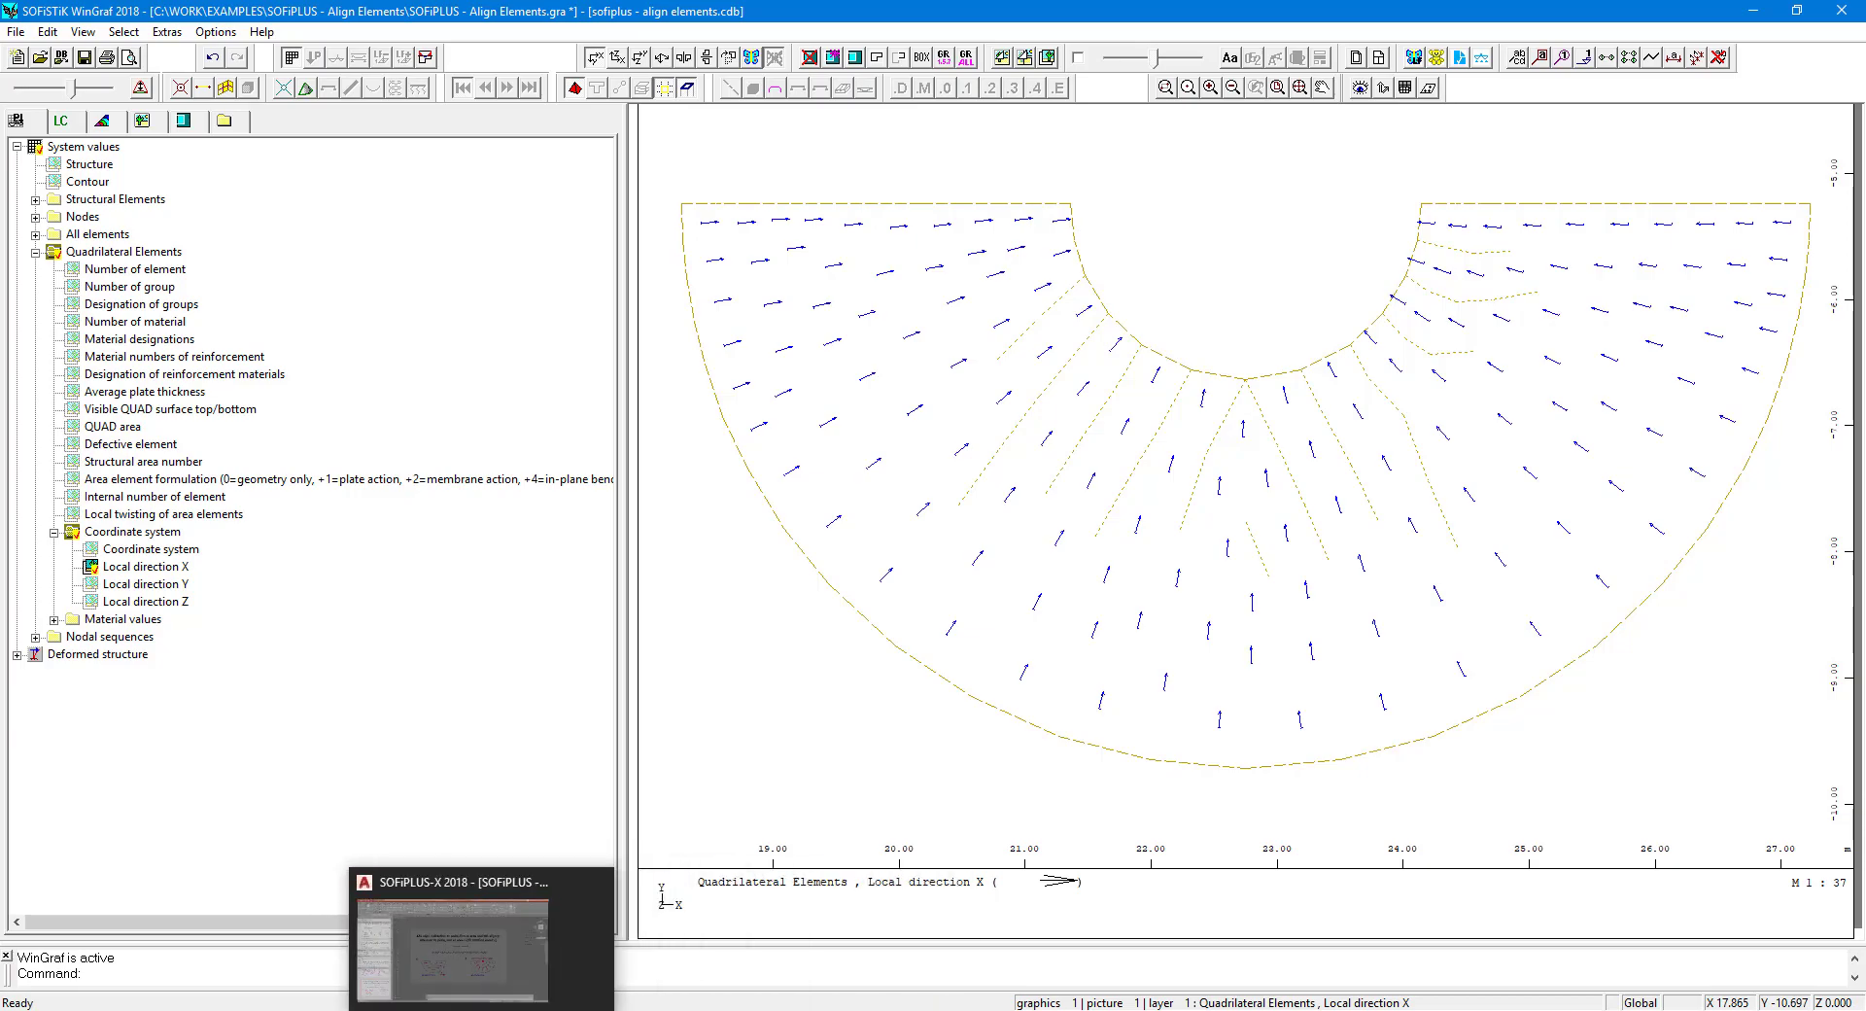
{"action": "left_click", "coordinate": [479, 947]}
{"action": "scroll", "coordinate": [1028, 761], "scroll_direction": "down", "scroll_amount": 5}
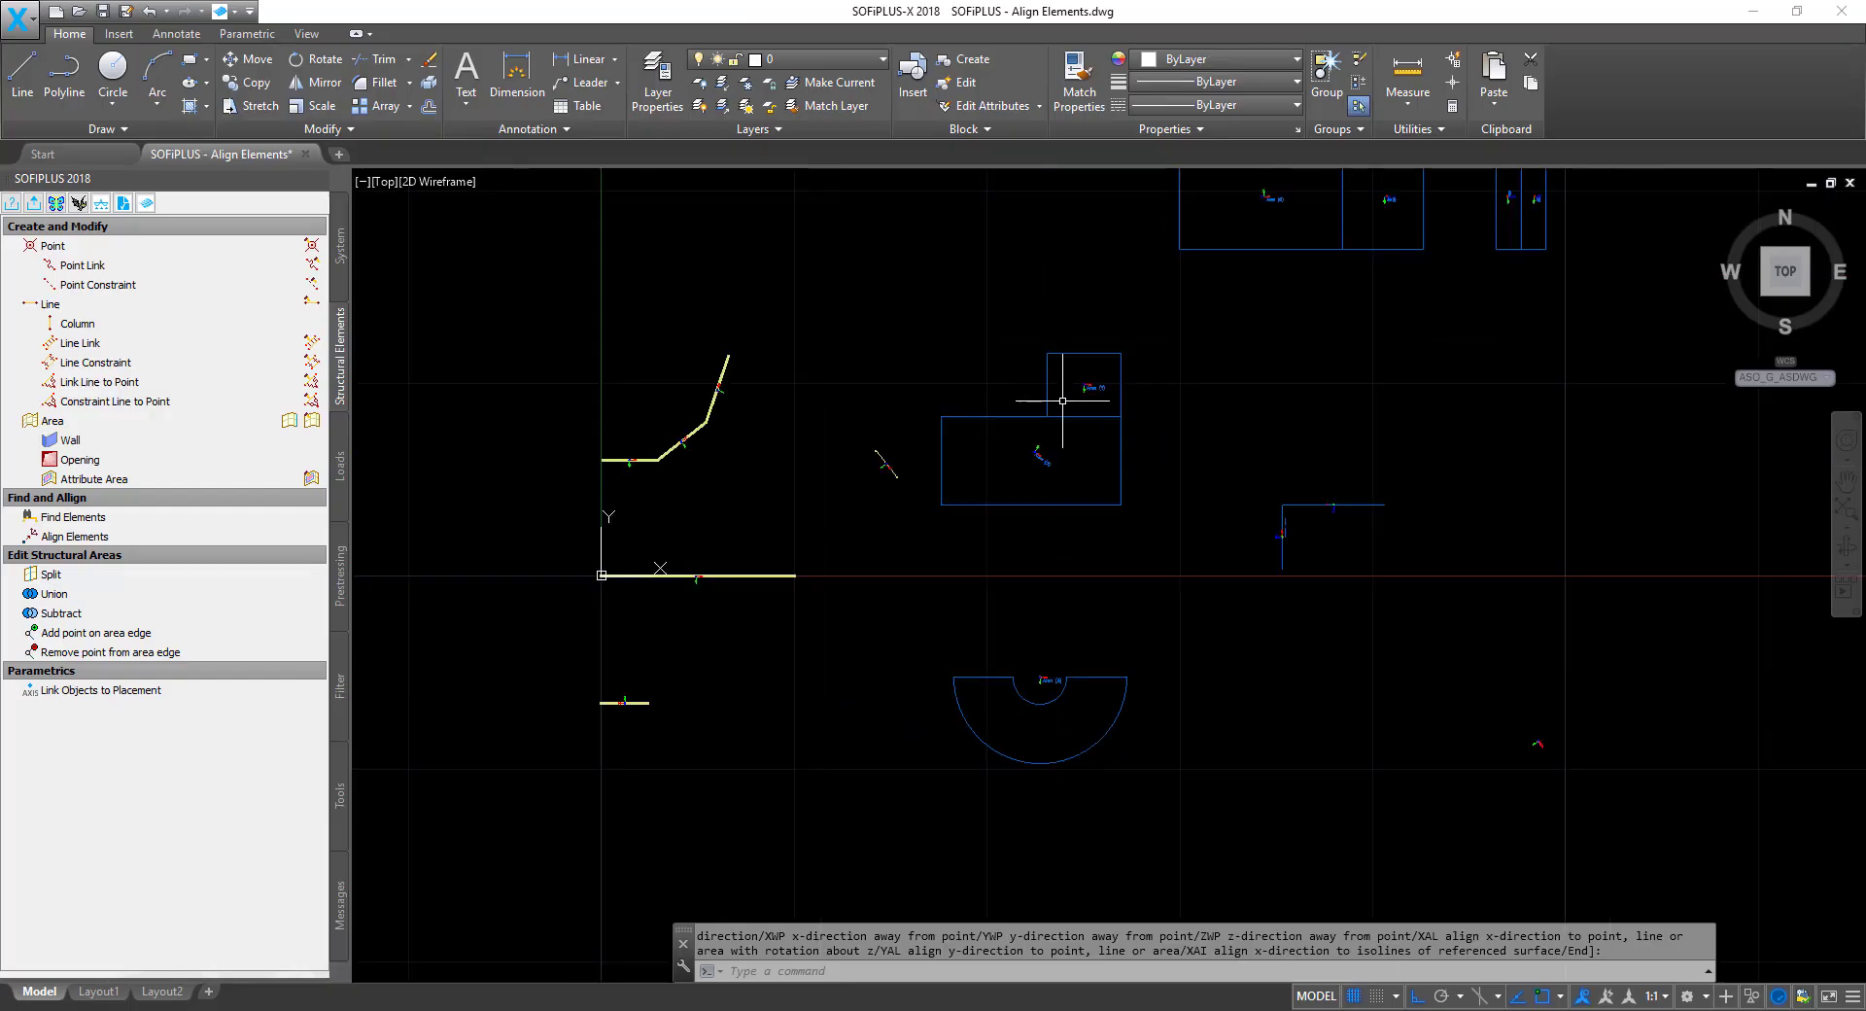
{"action": "scroll", "coordinate": [1020, 483], "scroll_direction": "up", "scroll_amount": 6}
{"action": "scroll", "coordinate": [938, 533], "scroll_direction": "up", "scroll_amount": 2}
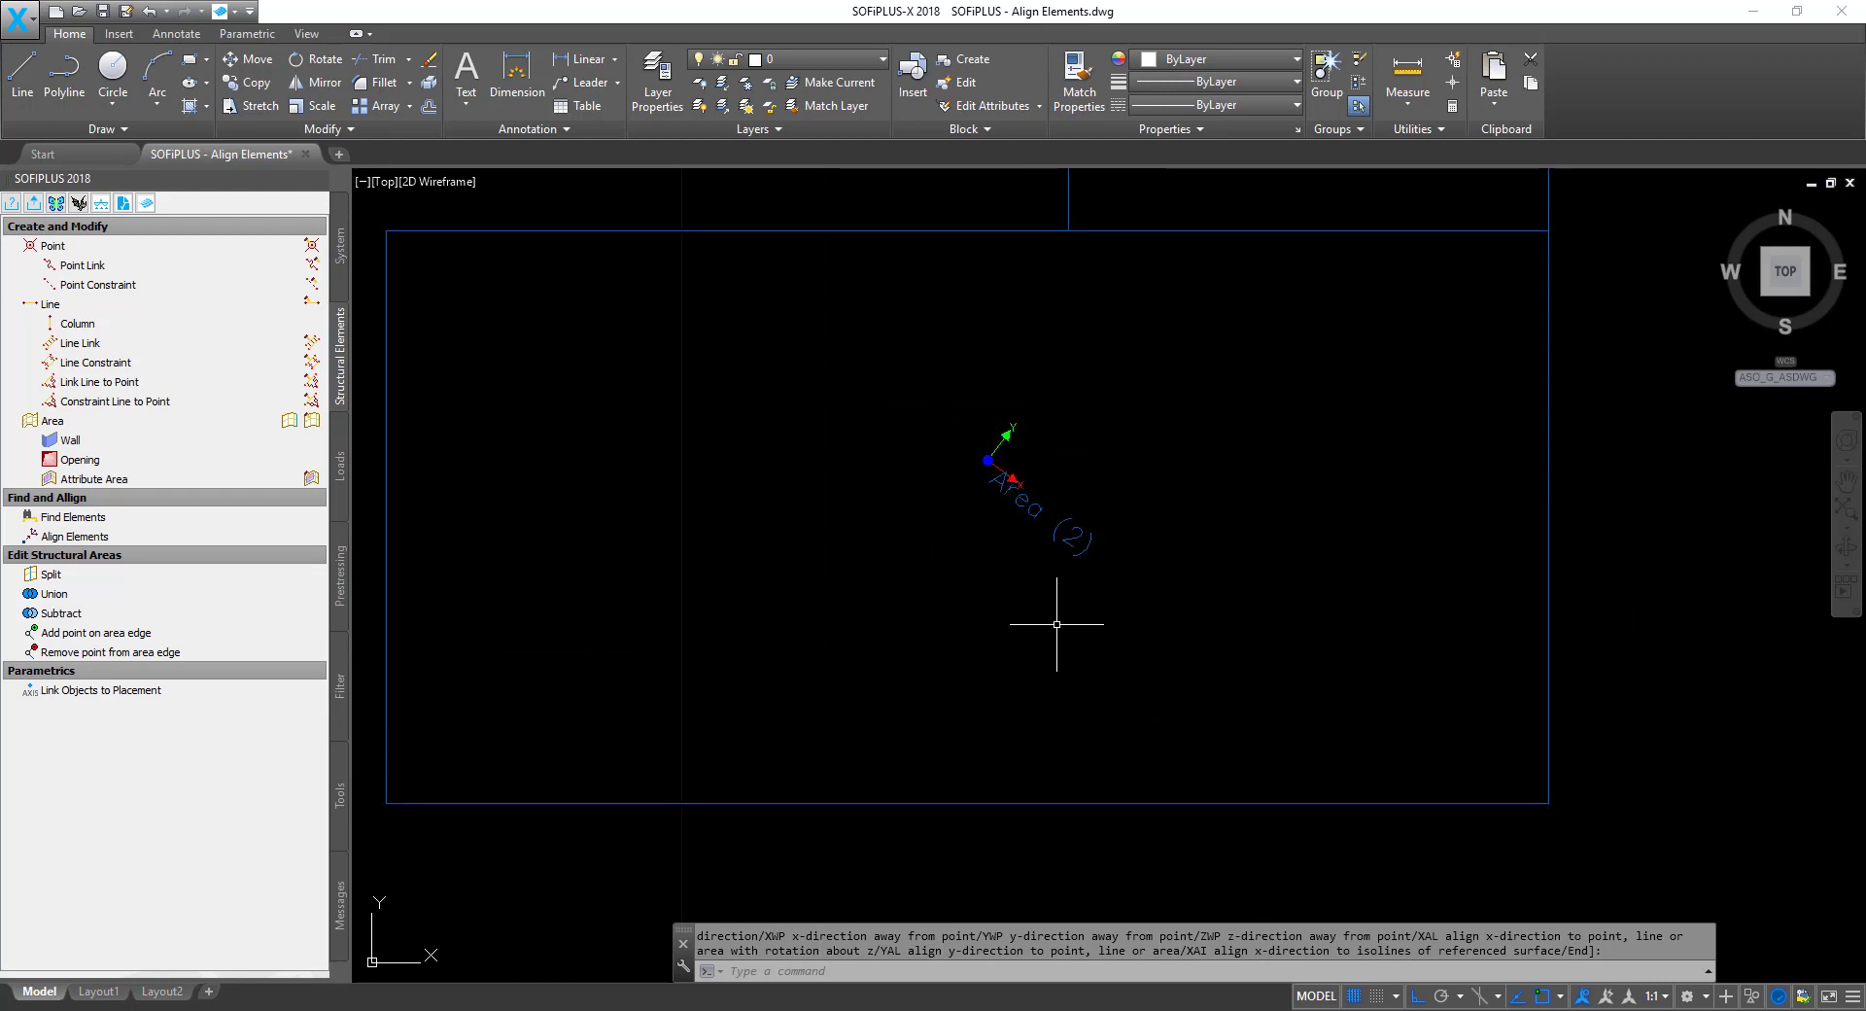
{"action": "scroll", "coordinate": [1000, 671], "scroll_direction": "down", "scroll_amount": 2}
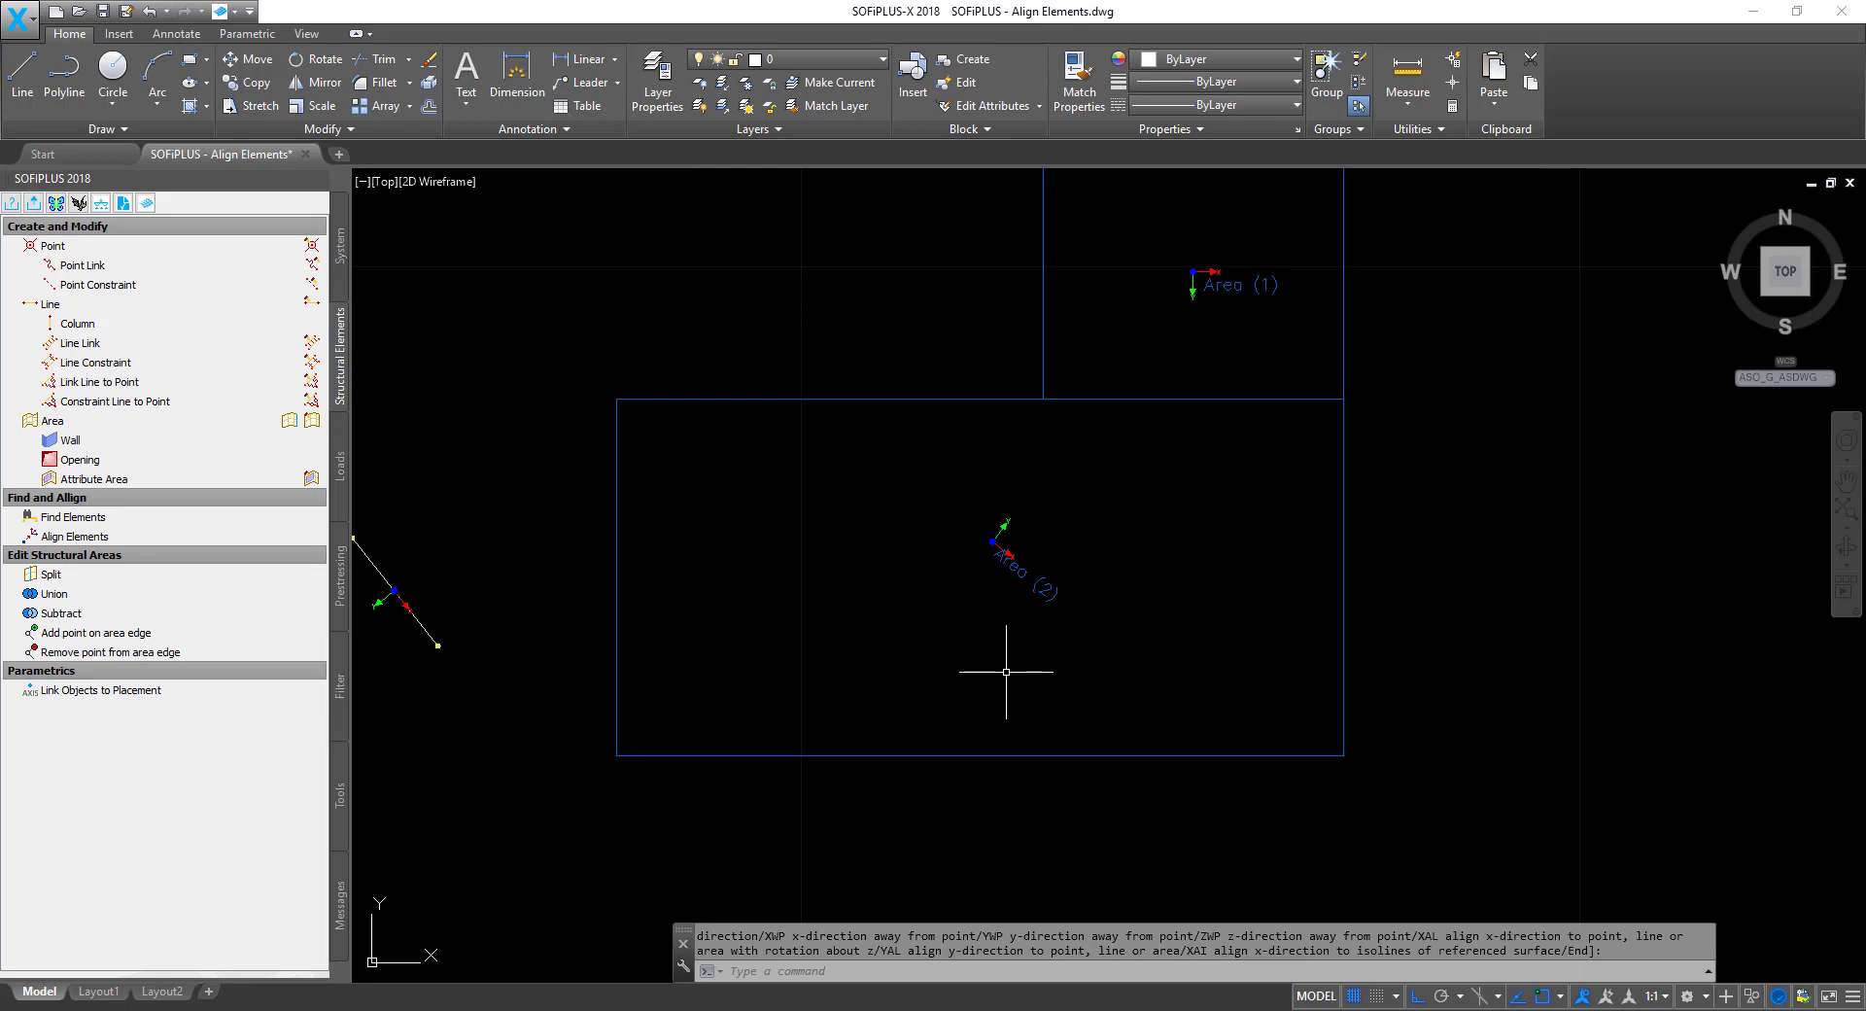
{"action": "left_click", "coordinate": [85, 538]}
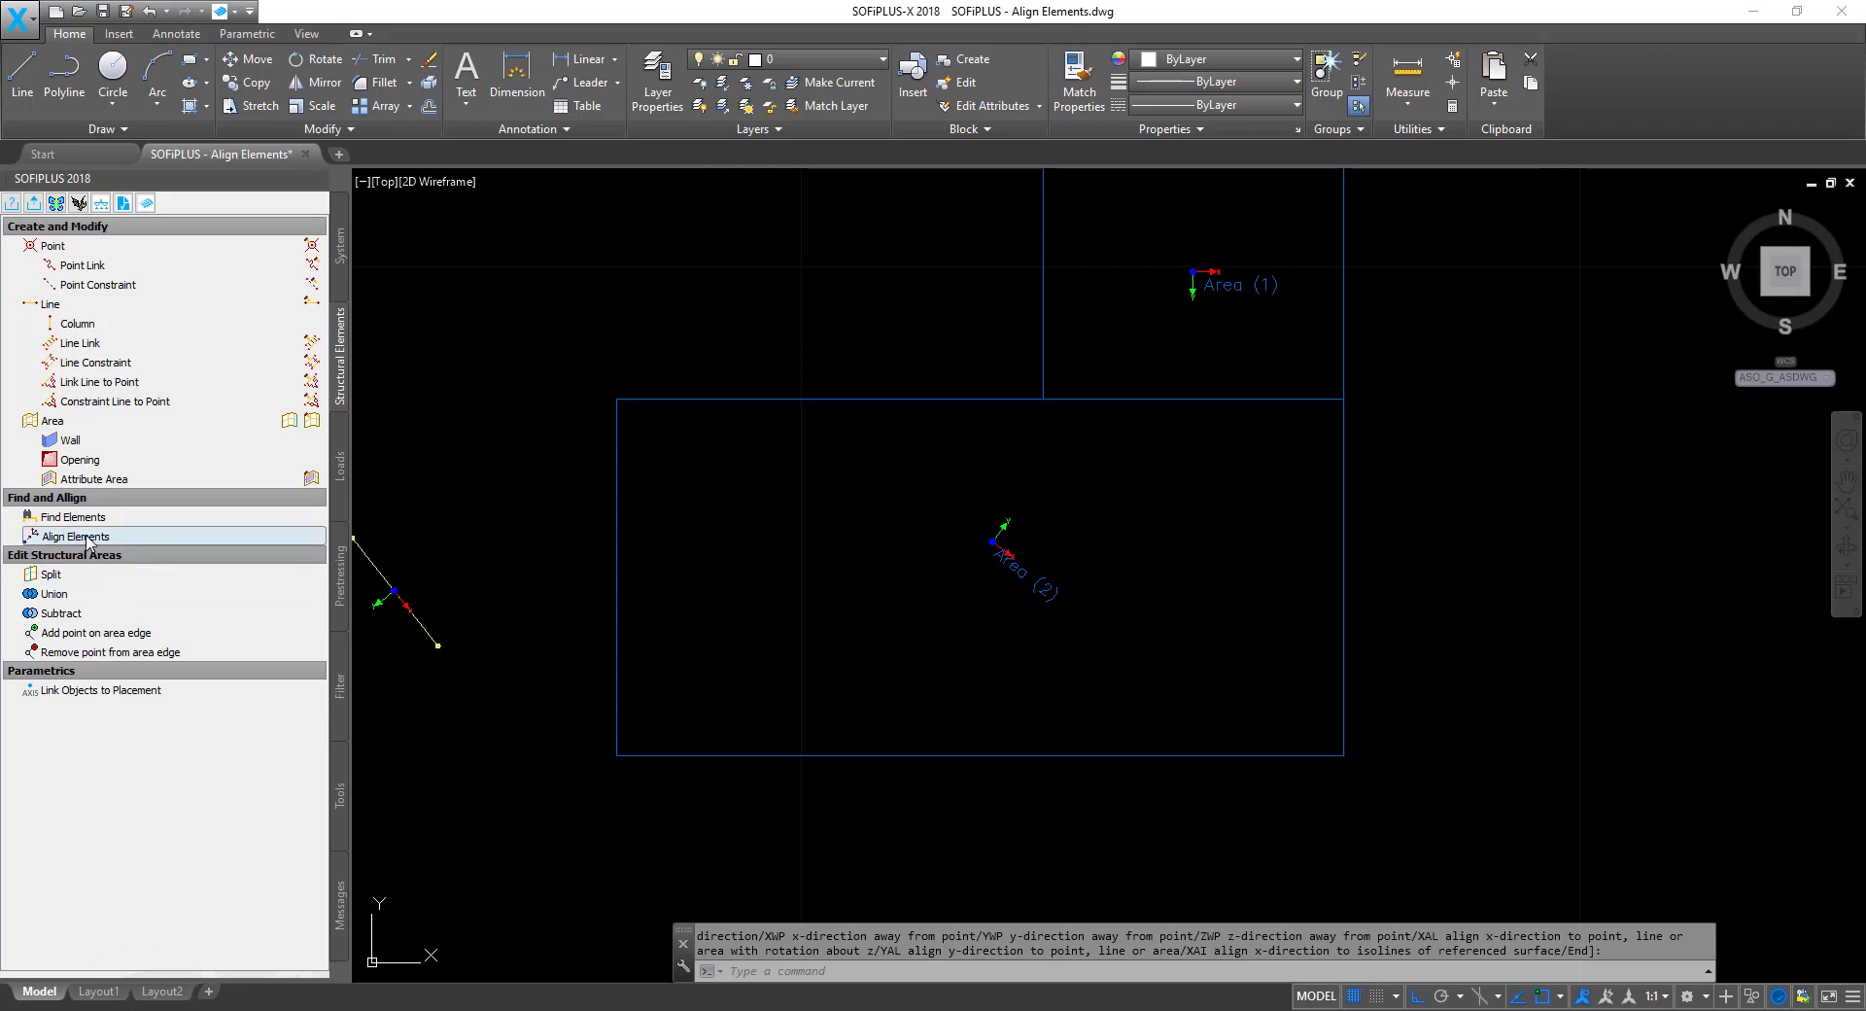
{"action": "left_click", "coordinate": [1037, 587]}
{"action": "key", "text": "Return"}
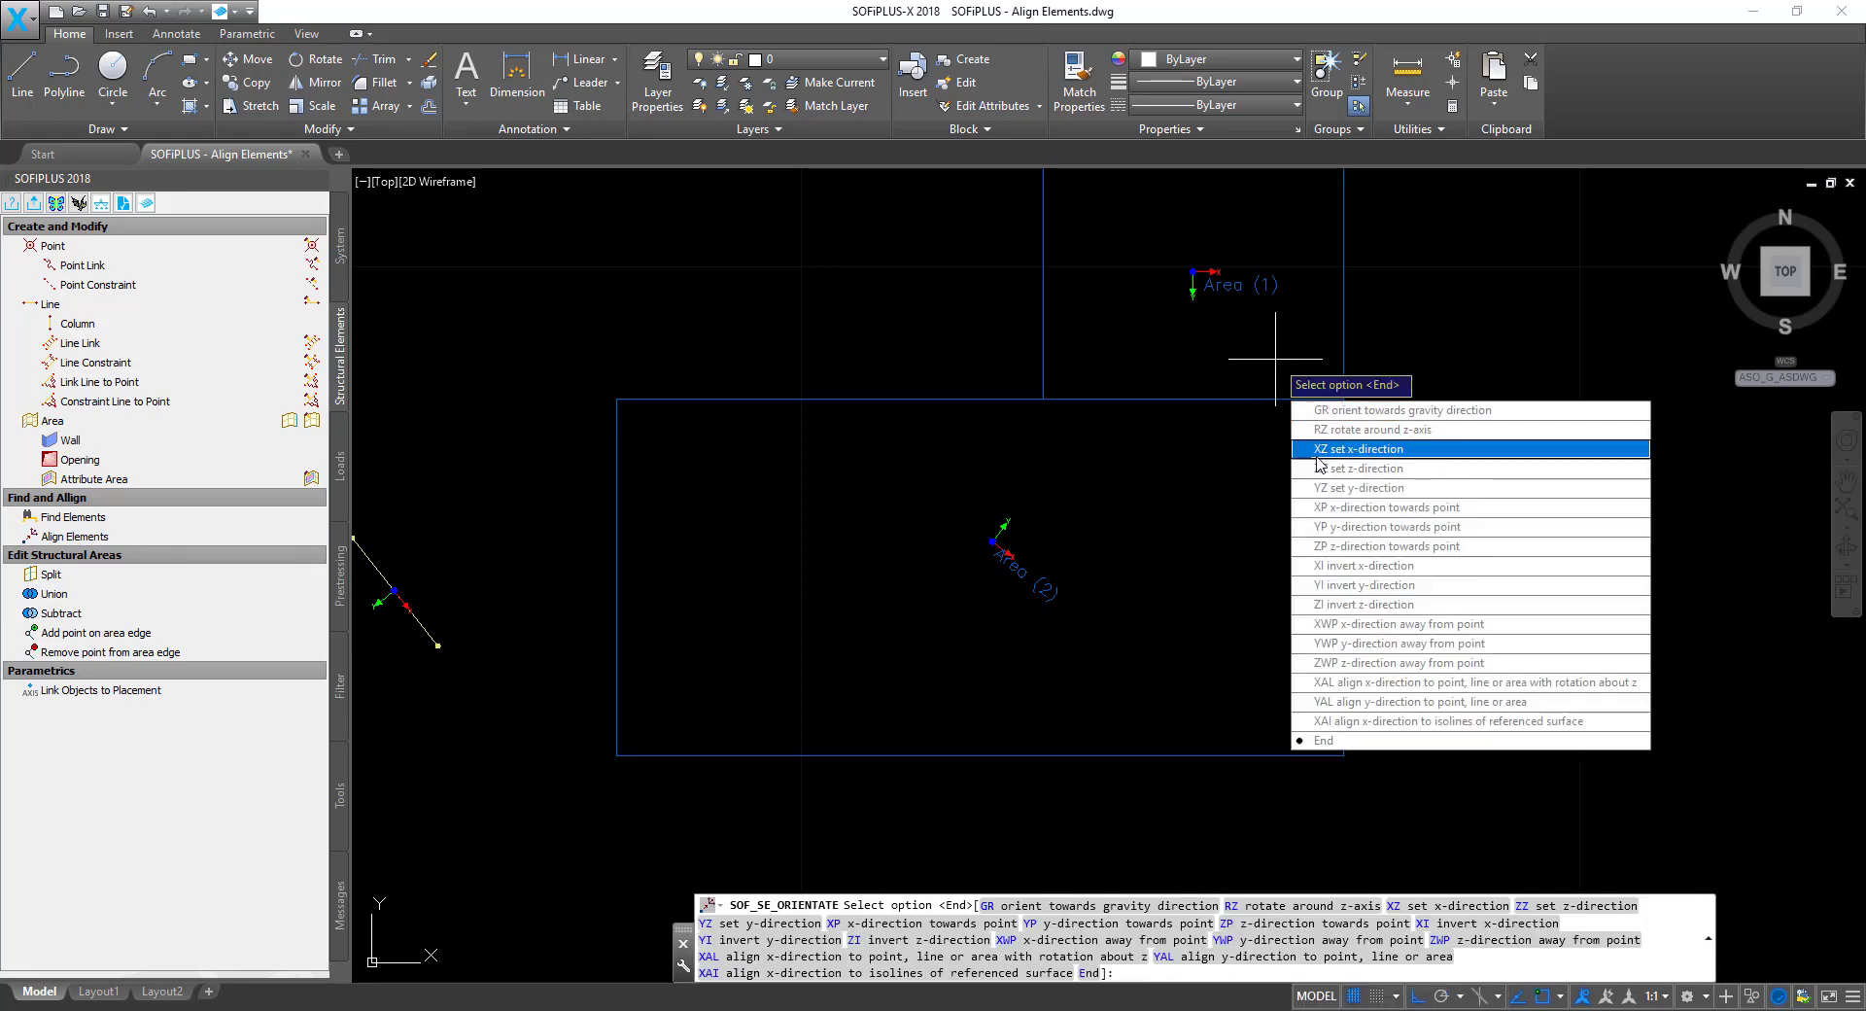
{"action": "left_click", "coordinate": [1385, 449]}
{"action": "left_click", "coordinate": [852, 492]}
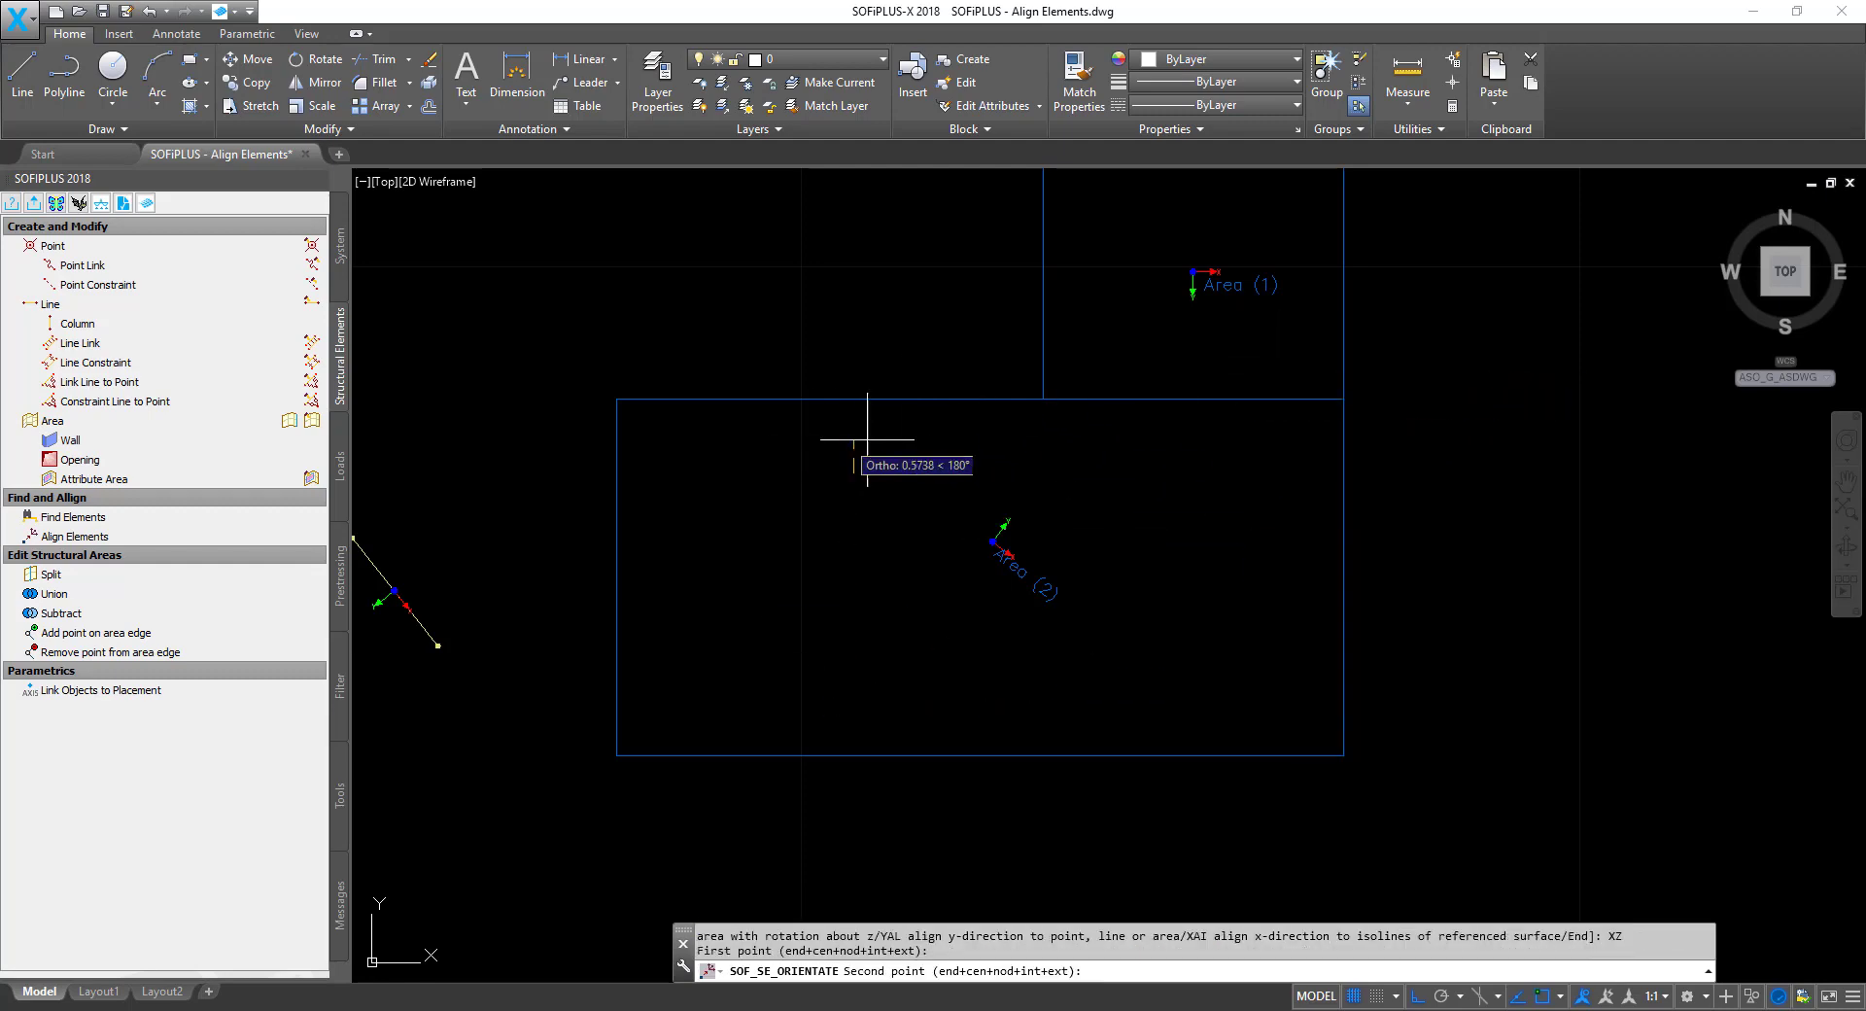
{"action": "key", "text": "F8"}
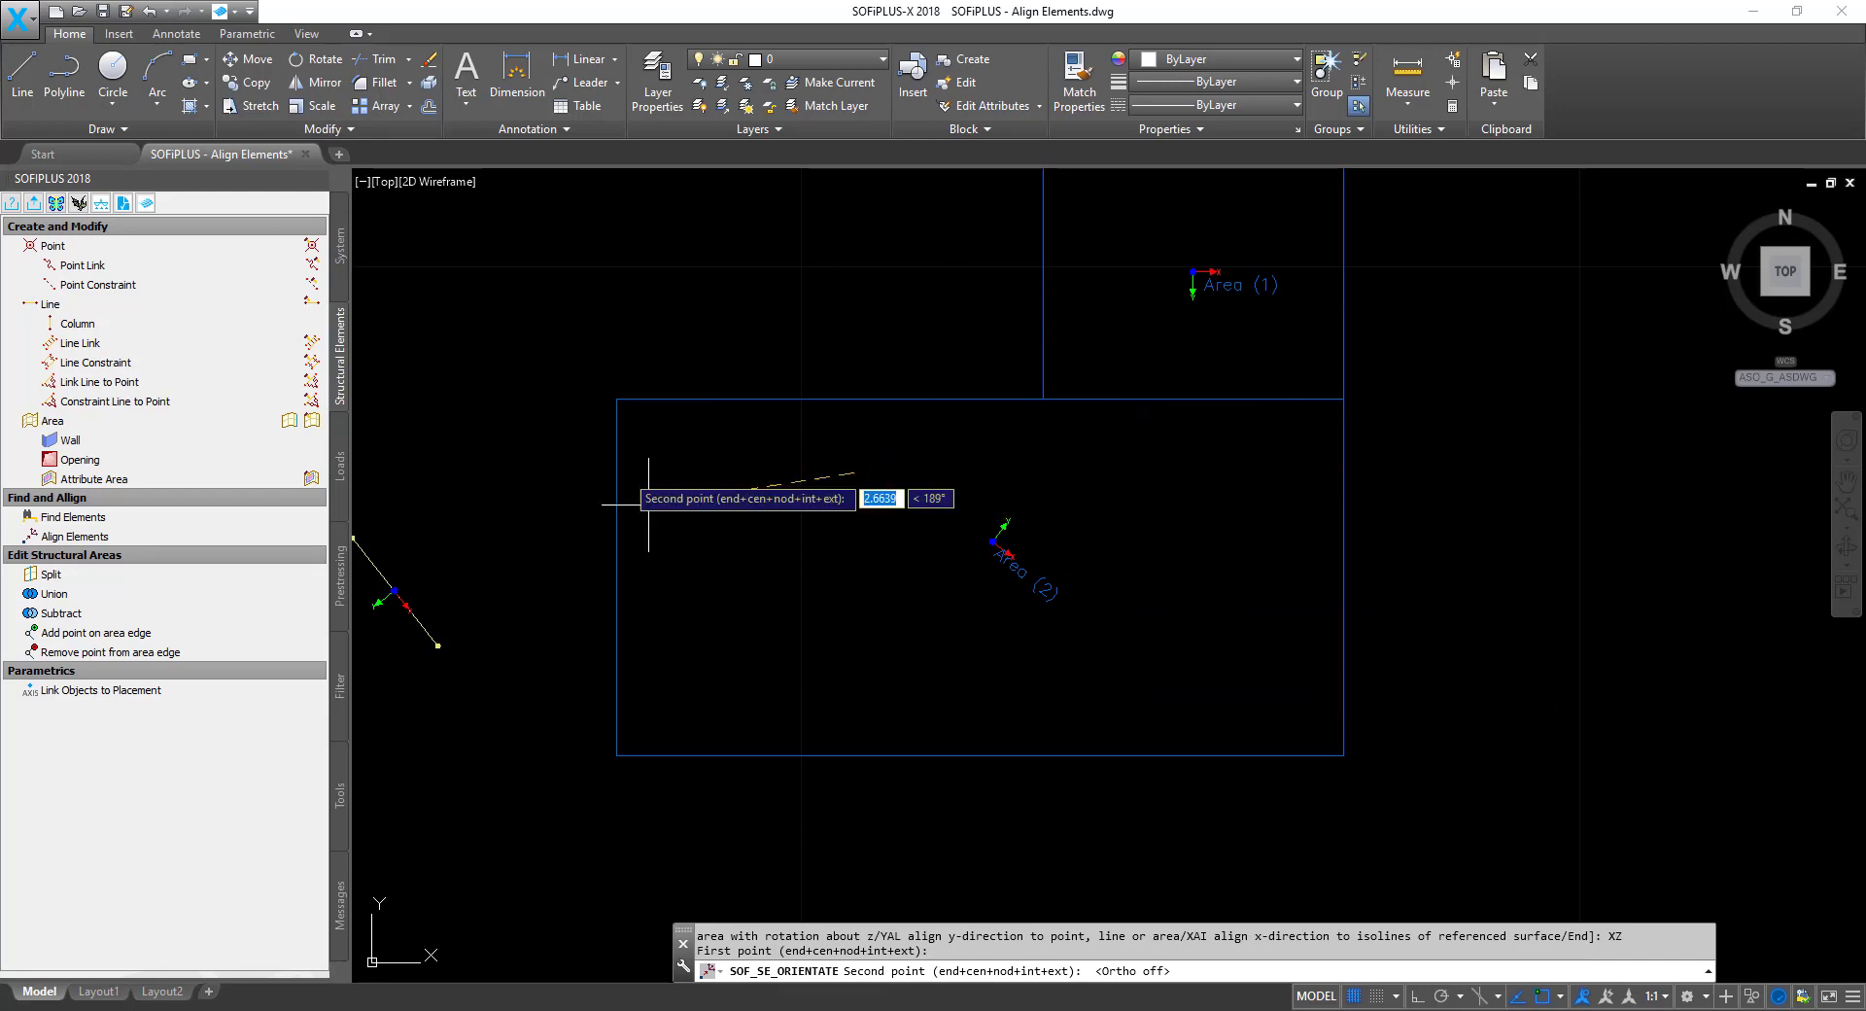
{"action": "key", "text": "F8"}
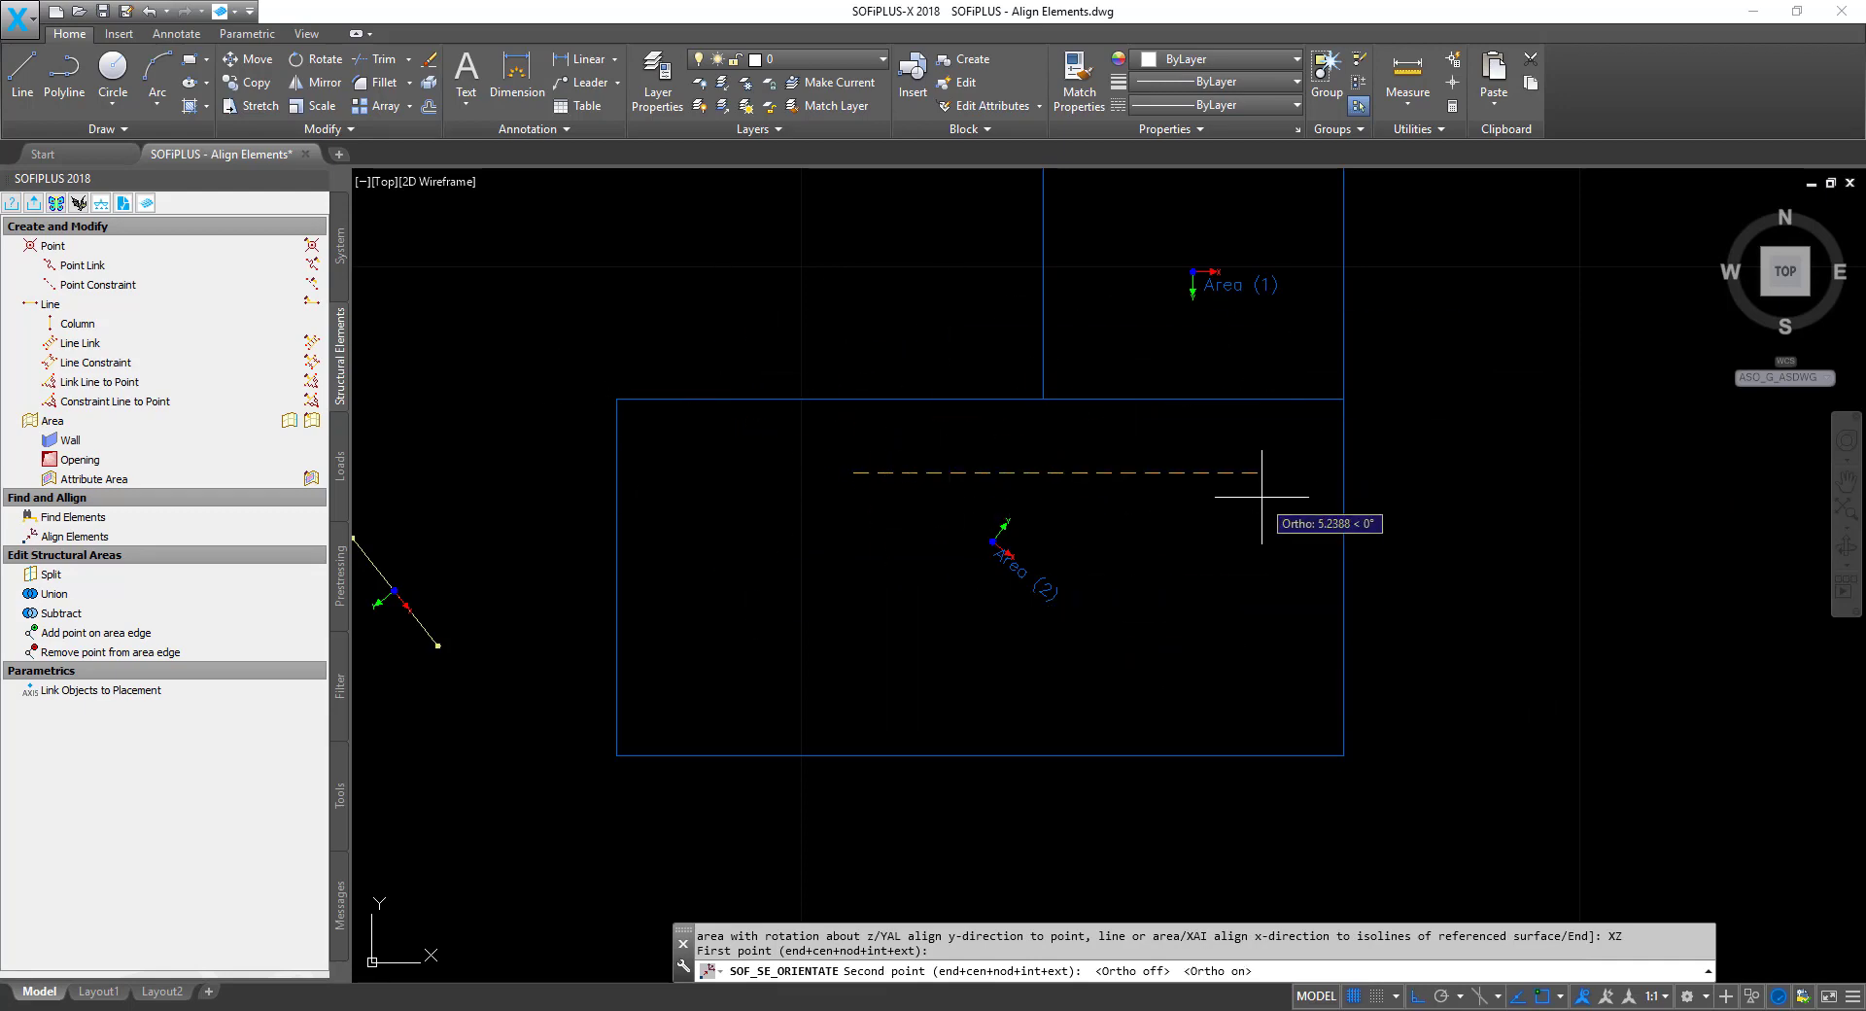
{"action": "left_click", "coordinate": [1261, 497]}
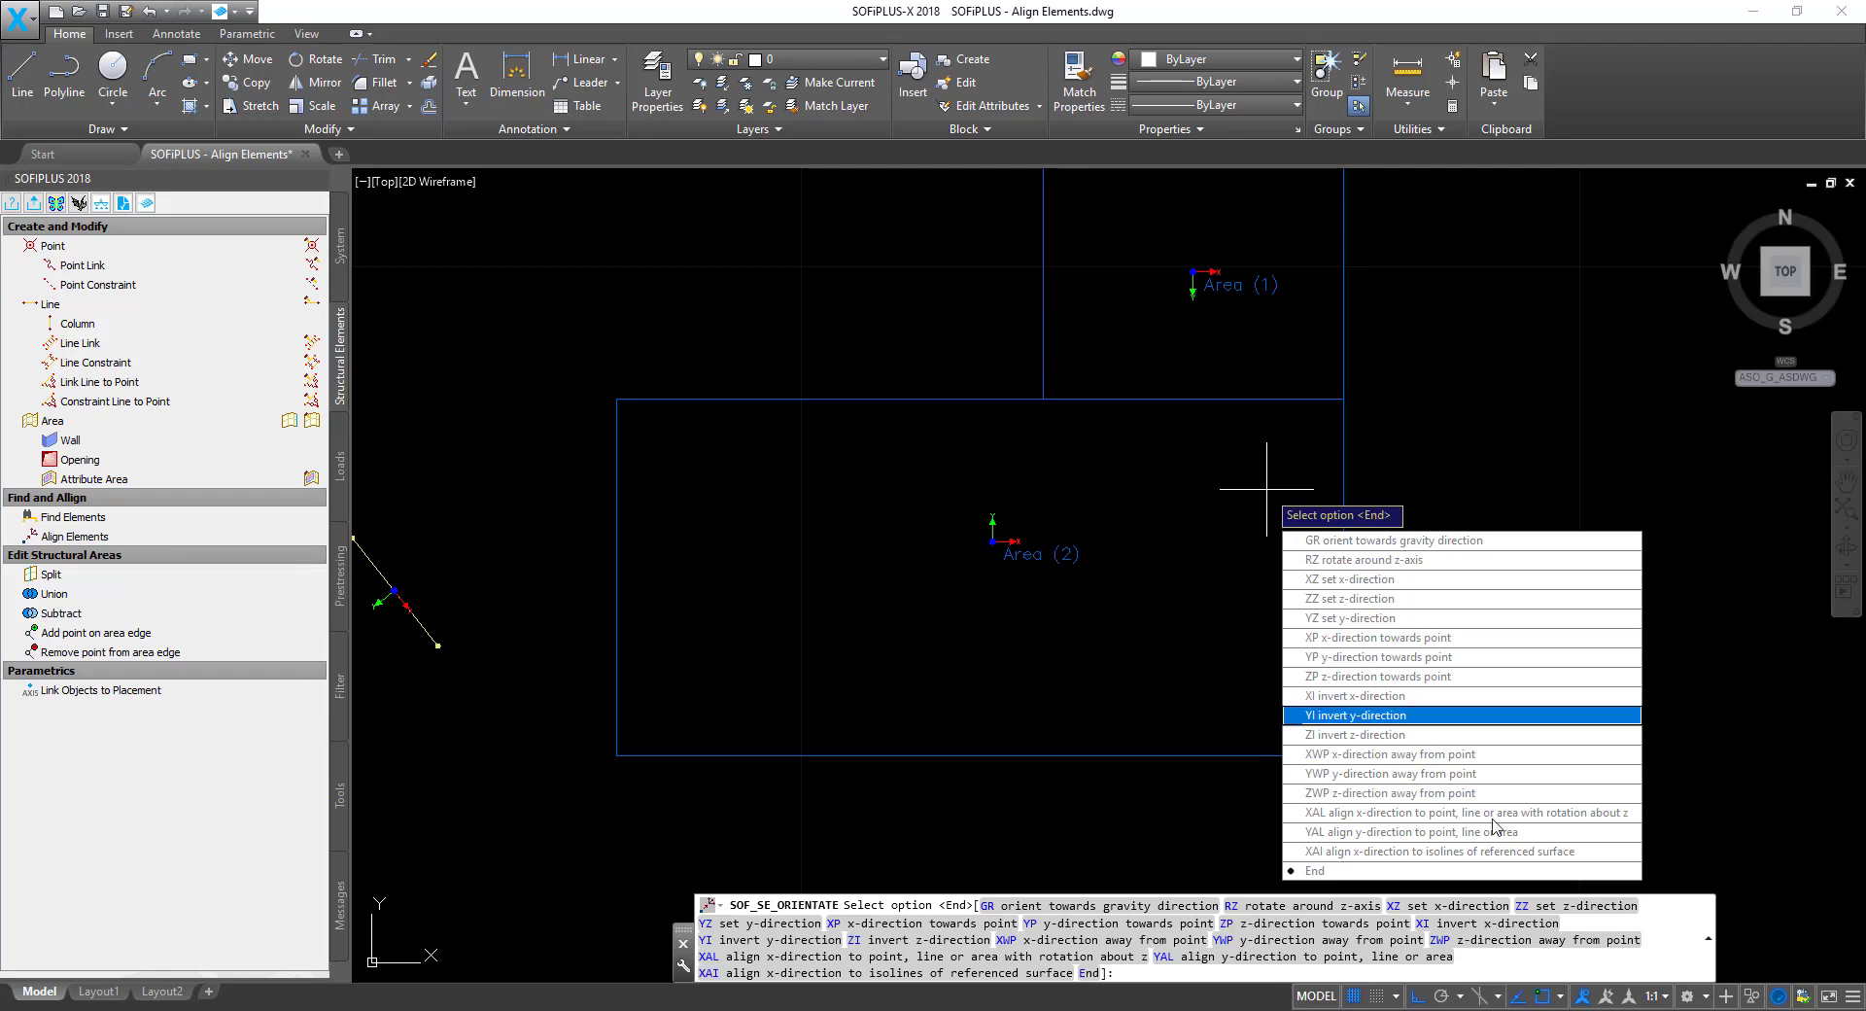
{"action": "left_click", "coordinate": [1317, 872]}
Invert the direction of the middle inclined segment in the three-part structural line chain and end the alignment.
{"action": "scroll", "coordinate": [1062, 599], "scroll_direction": "down", "scroll_amount": 4}
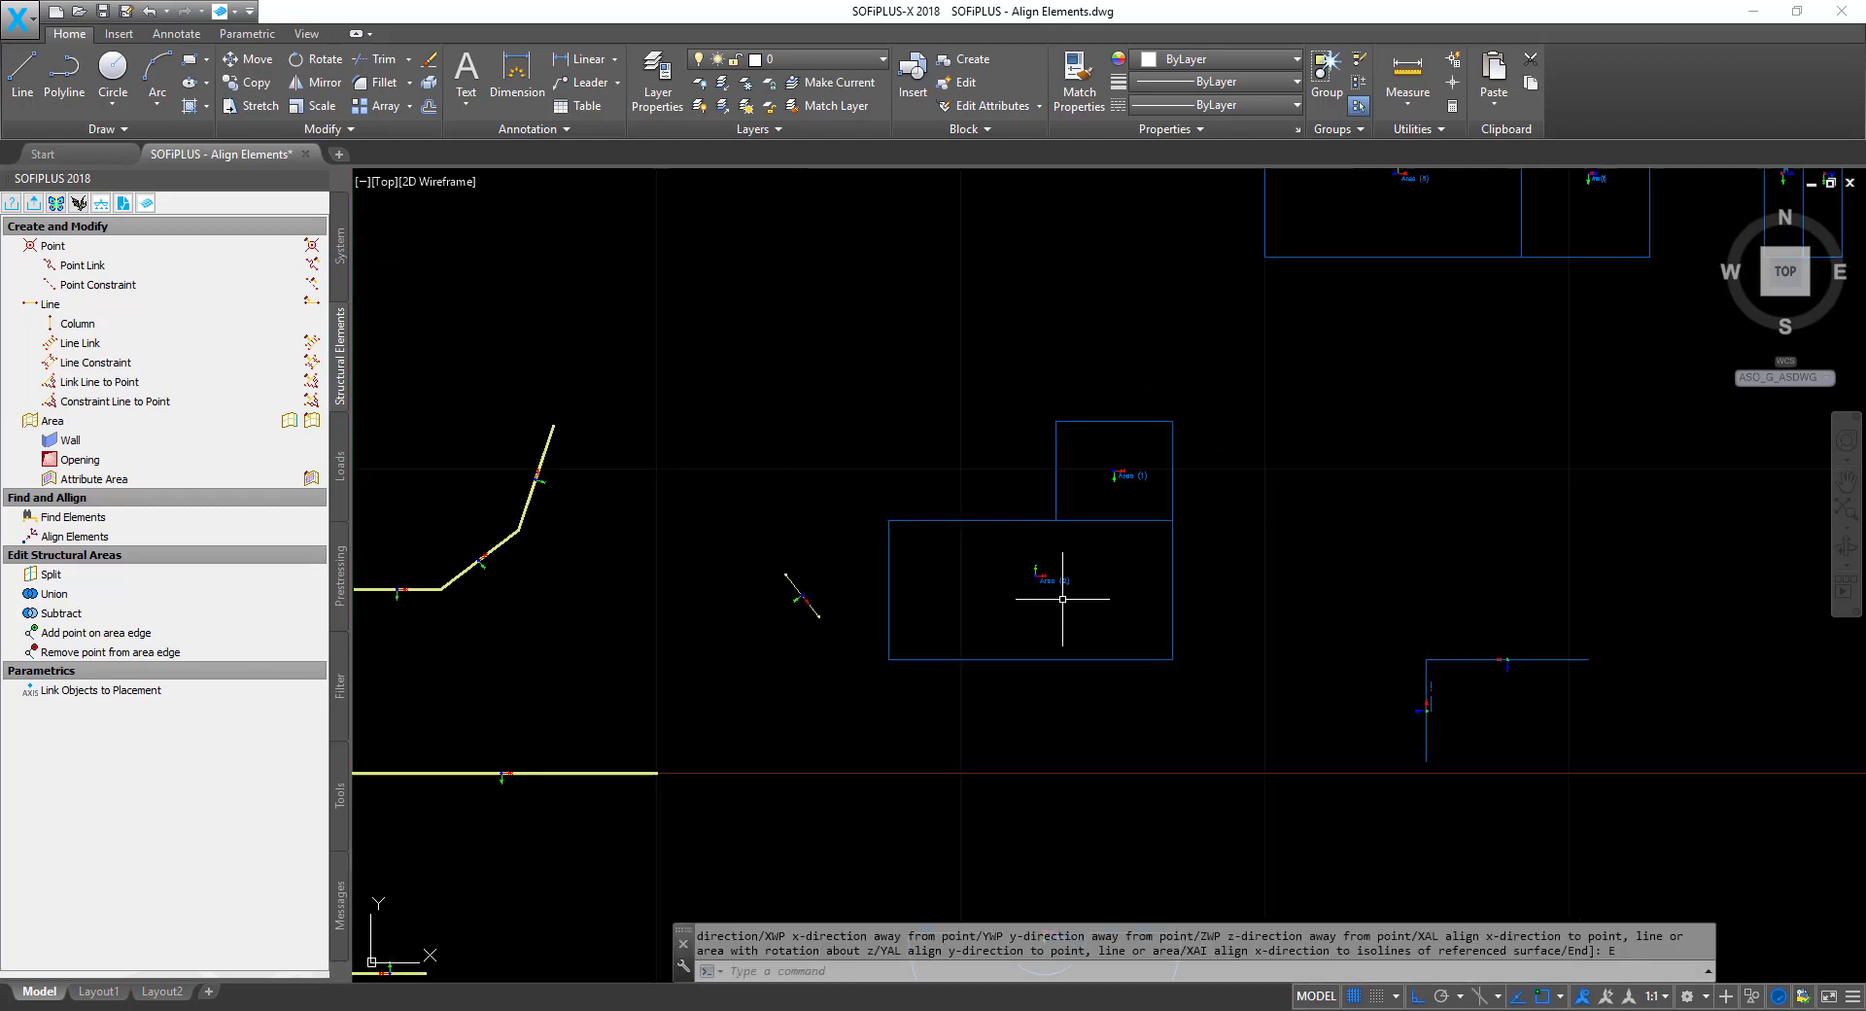
{"action": "key", "text": "Escape"}
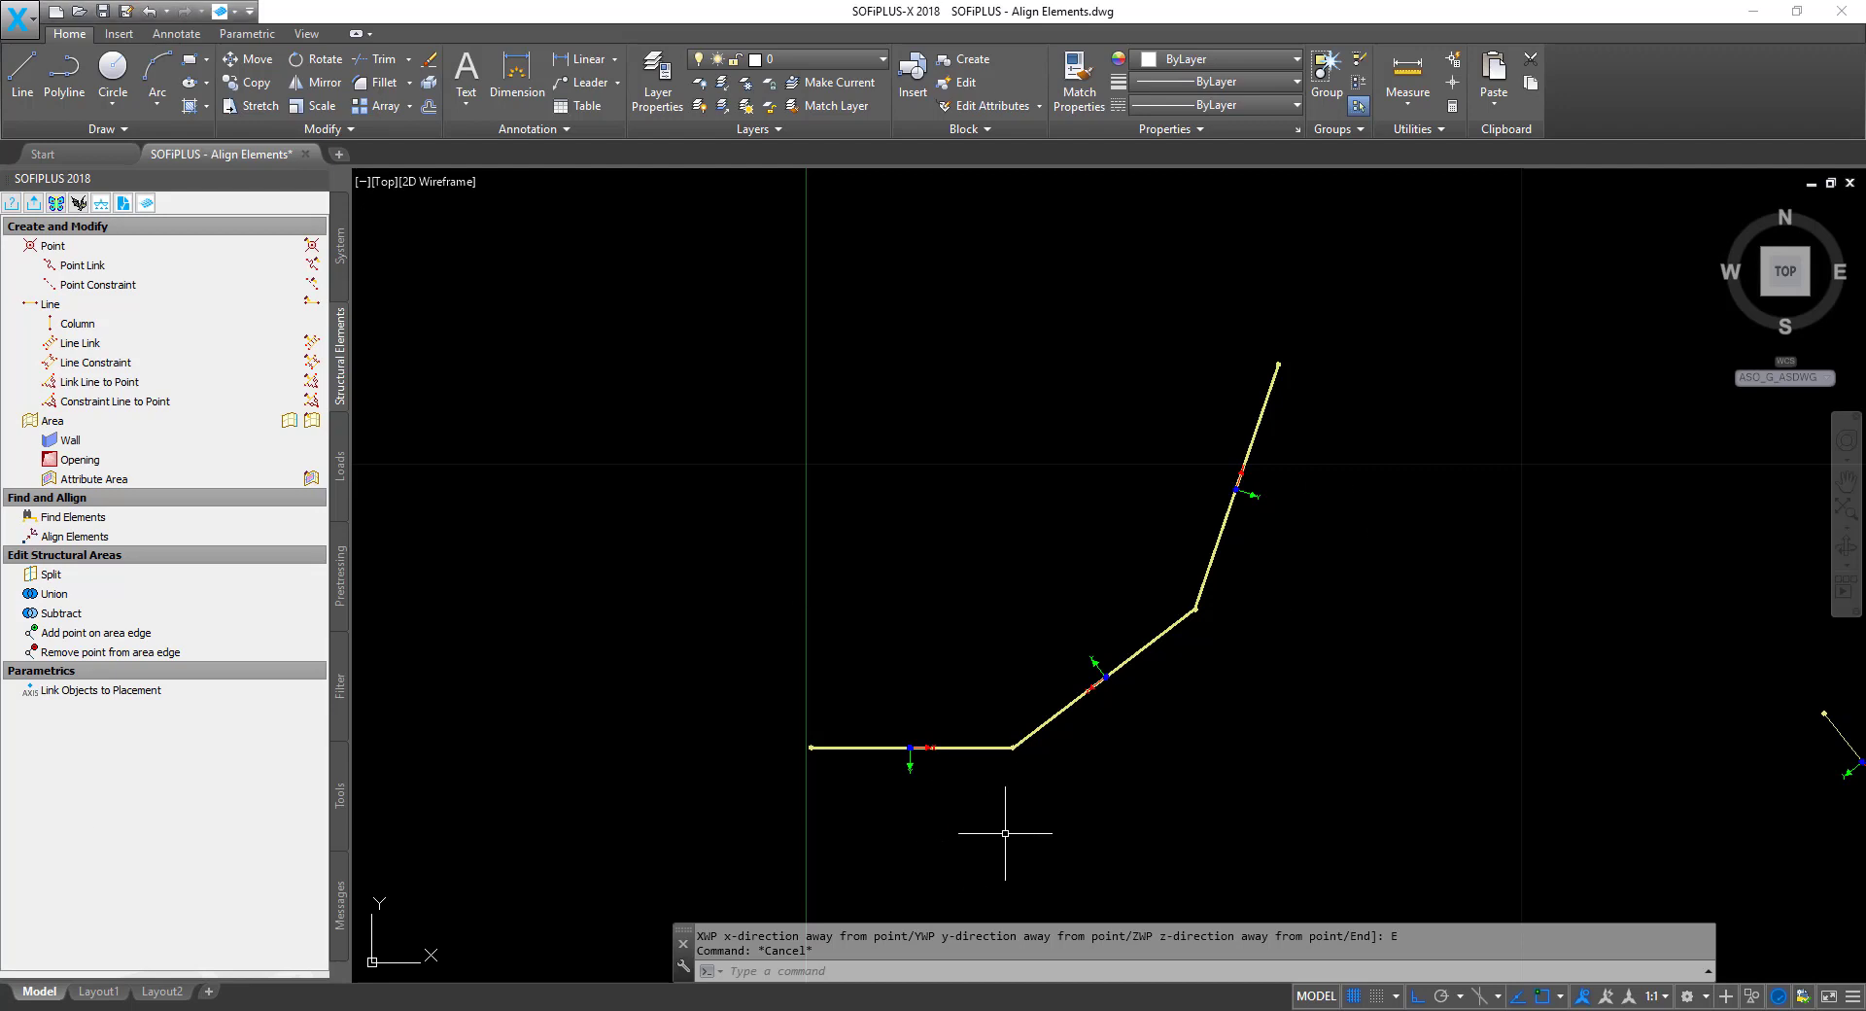
{"action": "scroll", "coordinate": [1083, 758], "scroll_direction": "up", "scroll_amount": 2}
{"action": "scroll", "coordinate": [875, 888], "scroll_direction": "down", "scroll_amount": 2}
{"action": "scroll", "coordinate": [982, 785], "scroll_direction": "up", "scroll_amount": 2}
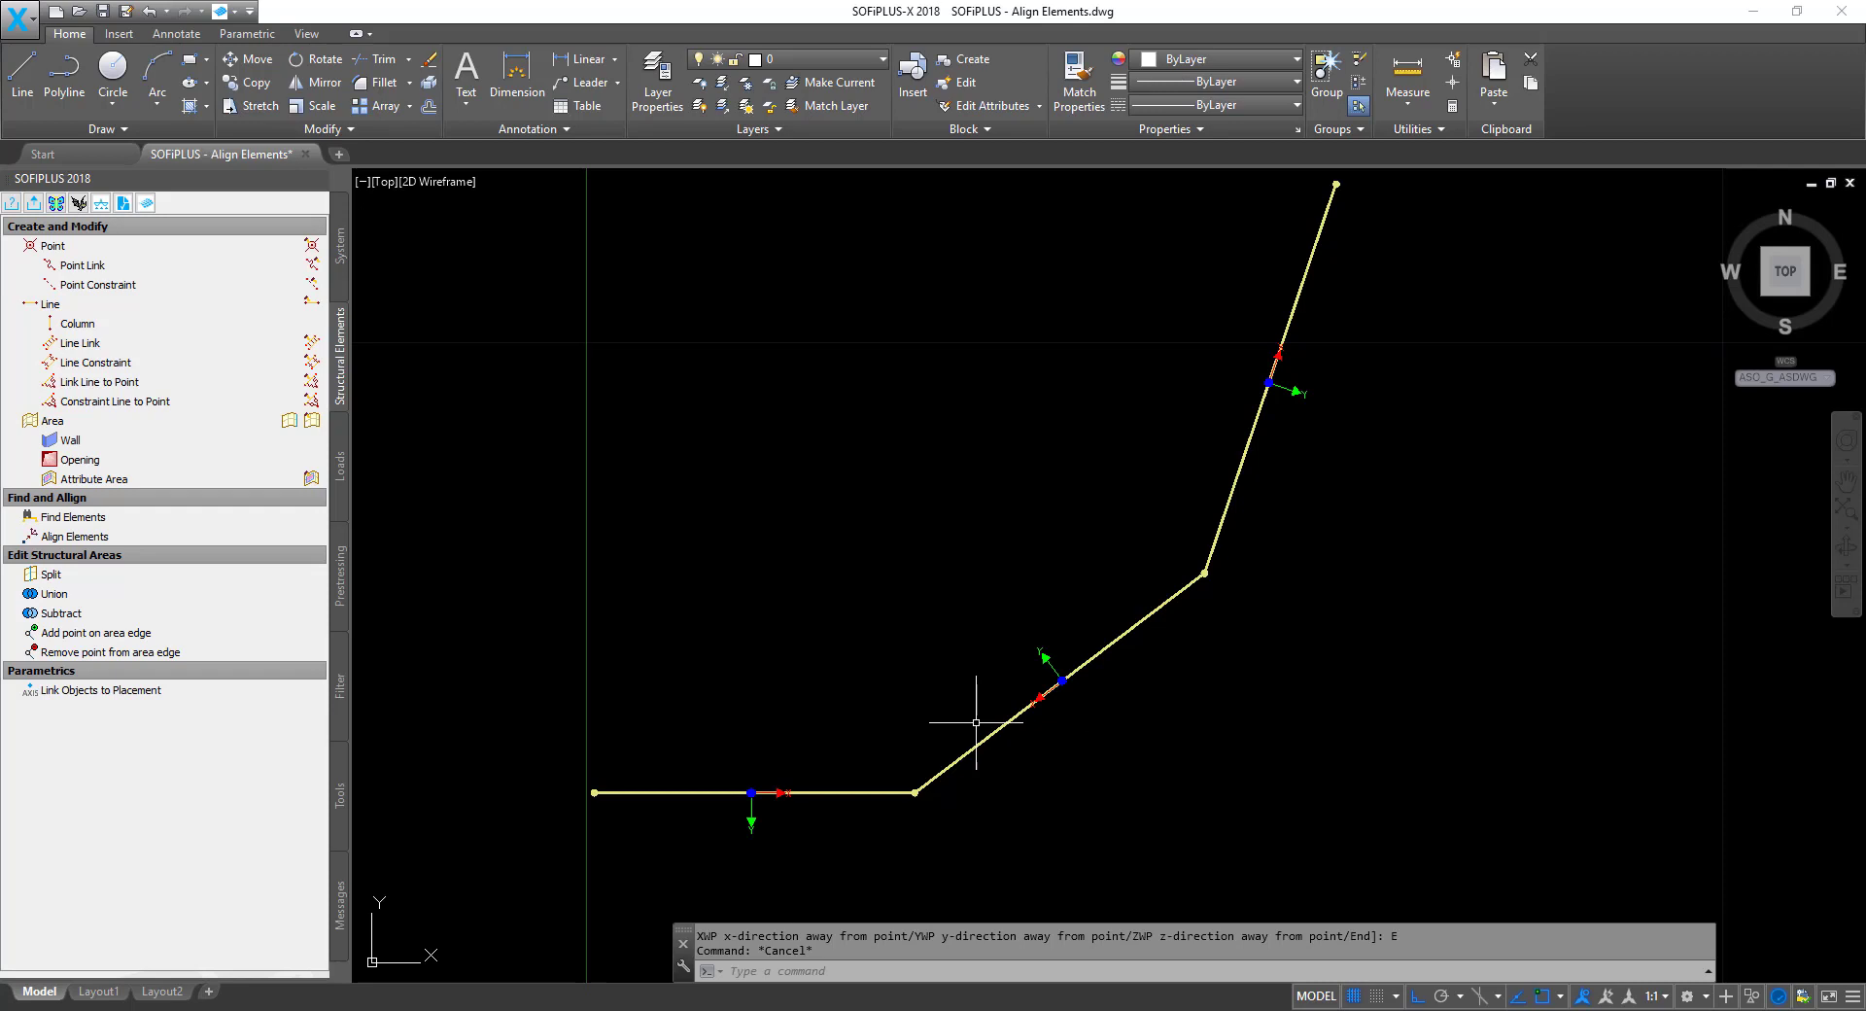
{"action": "left_click", "coordinate": [81, 537]}
{"action": "left_click", "coordinate": [1155, 751]}
{"action": "left_click", "coordinate": [1003, 626]}
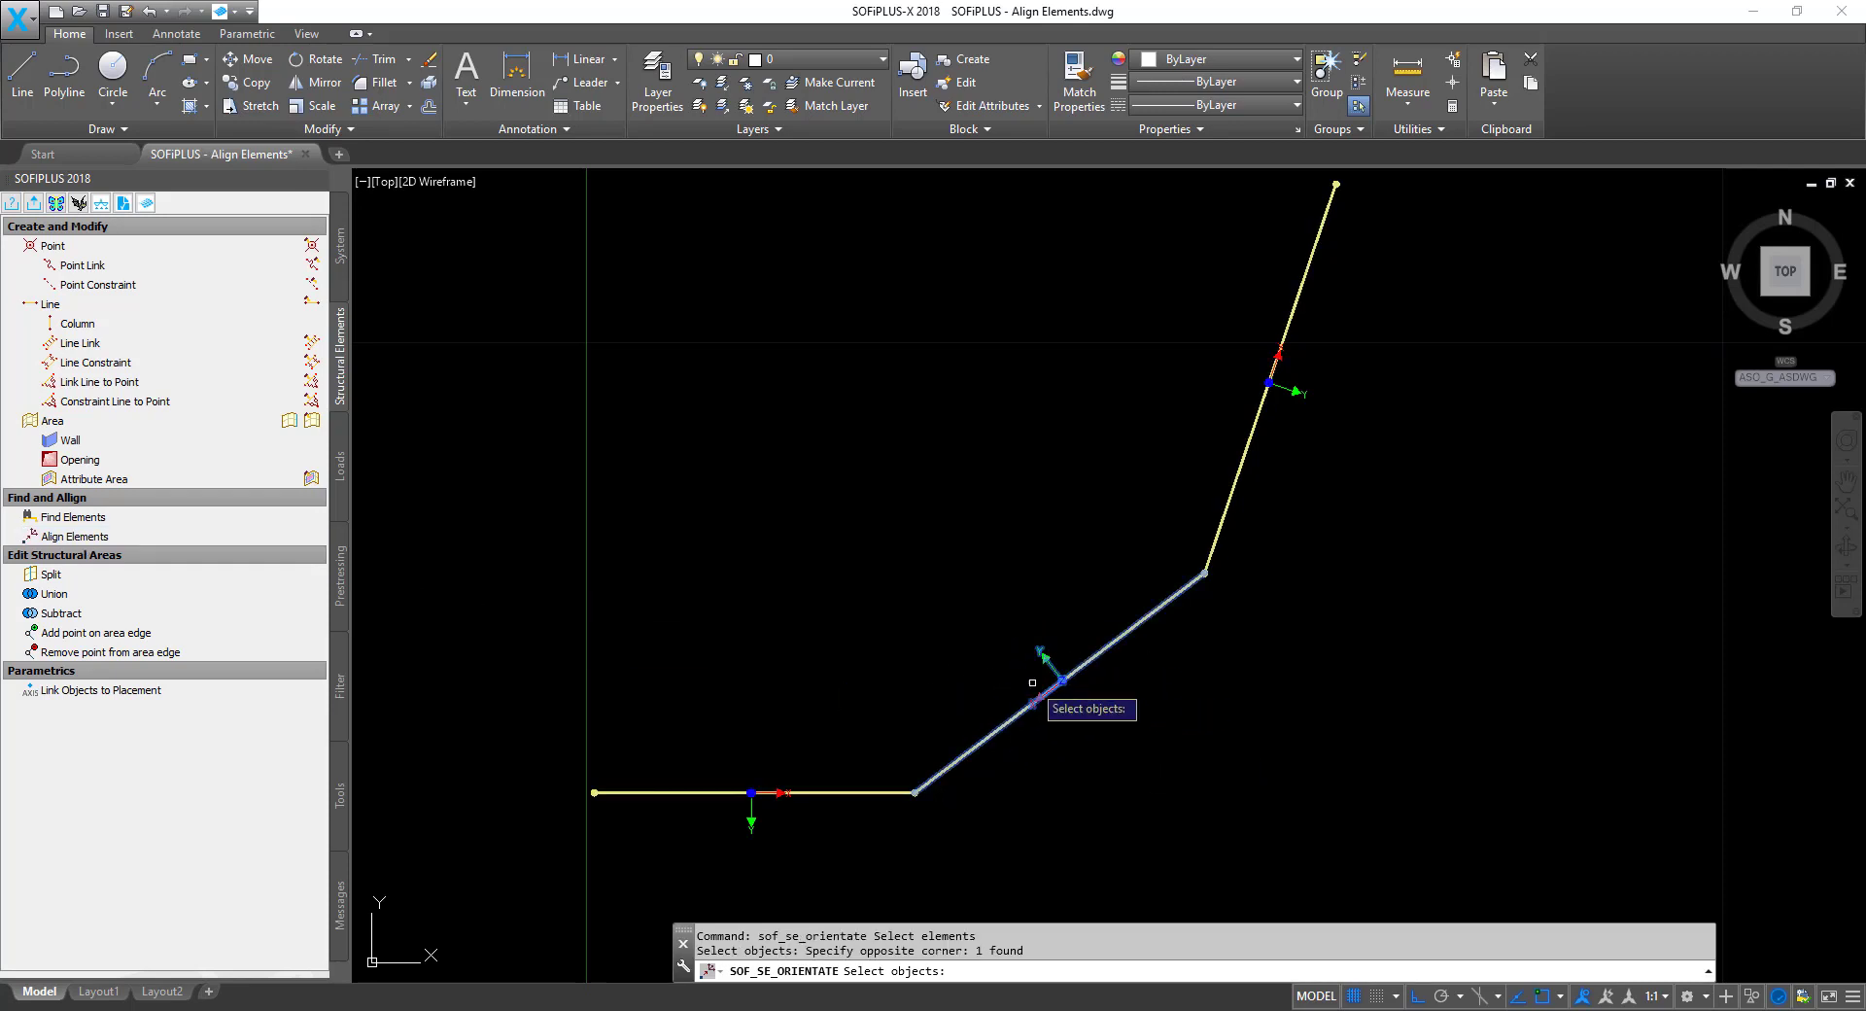
{"action": "key", "text": "Return"}
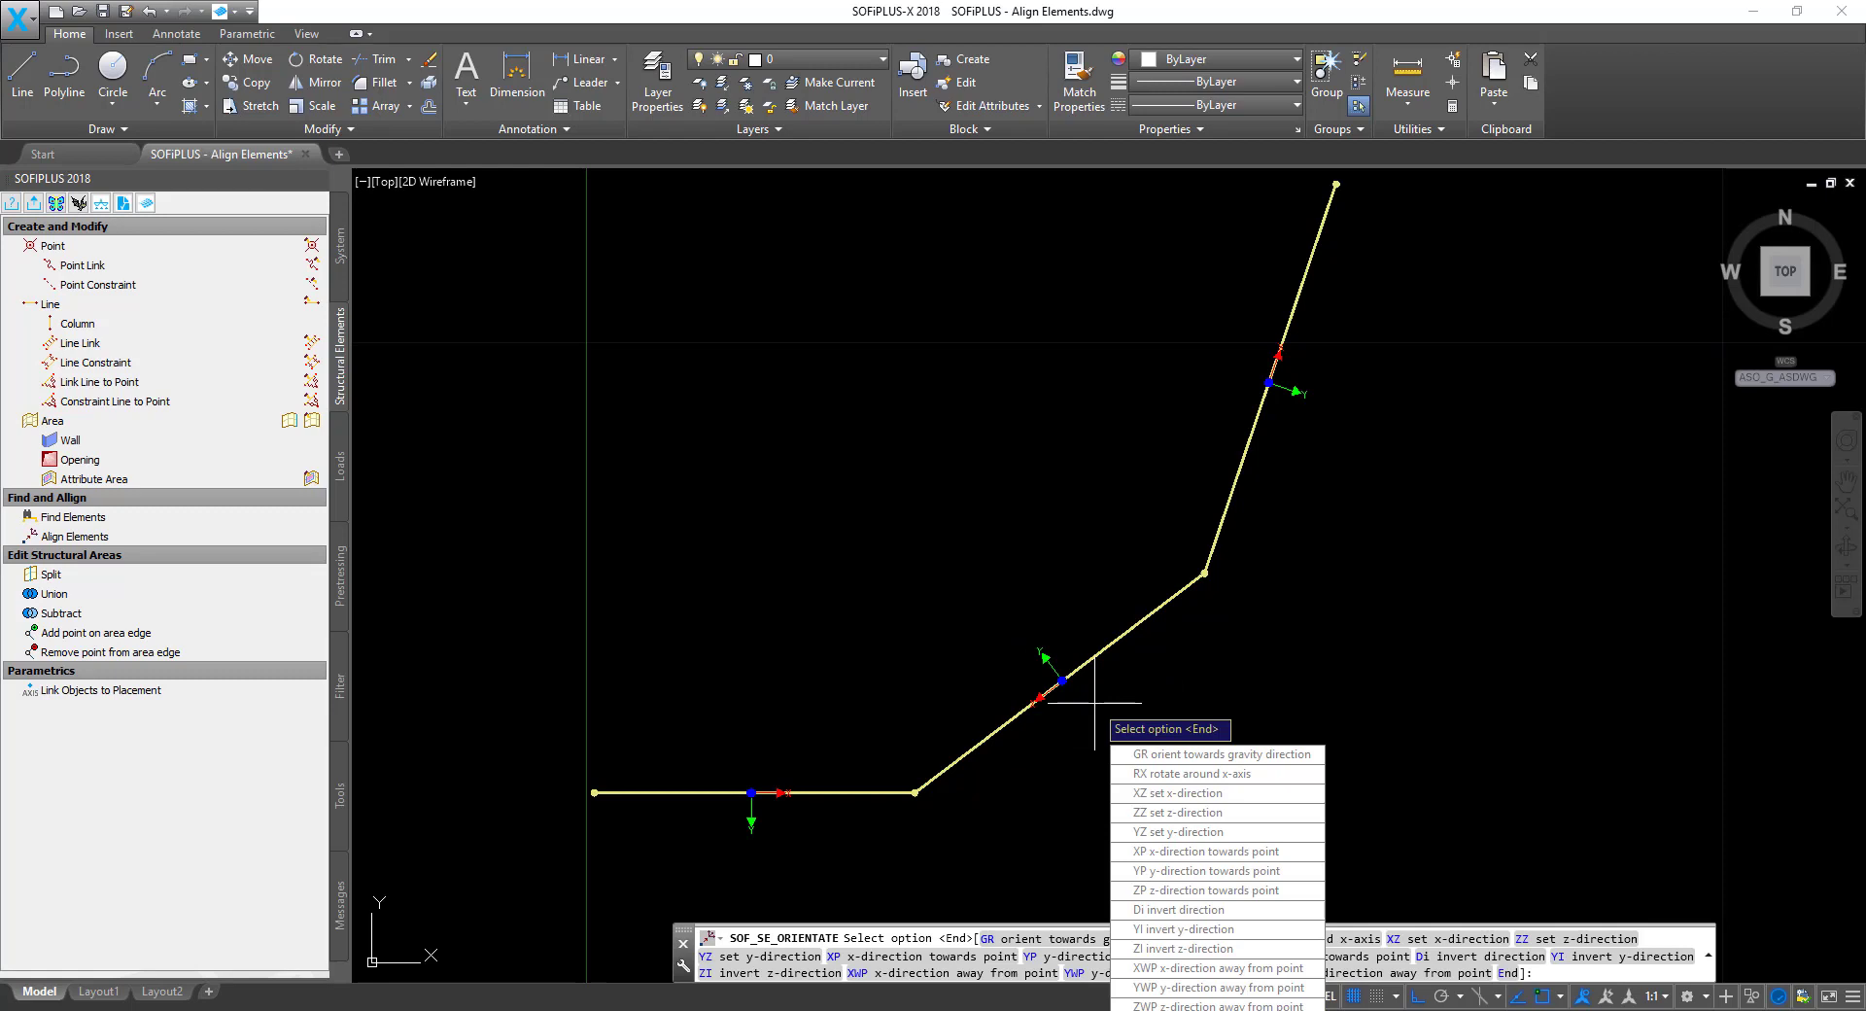
{"action": "left_click", "coordinate": [1209, 914]}
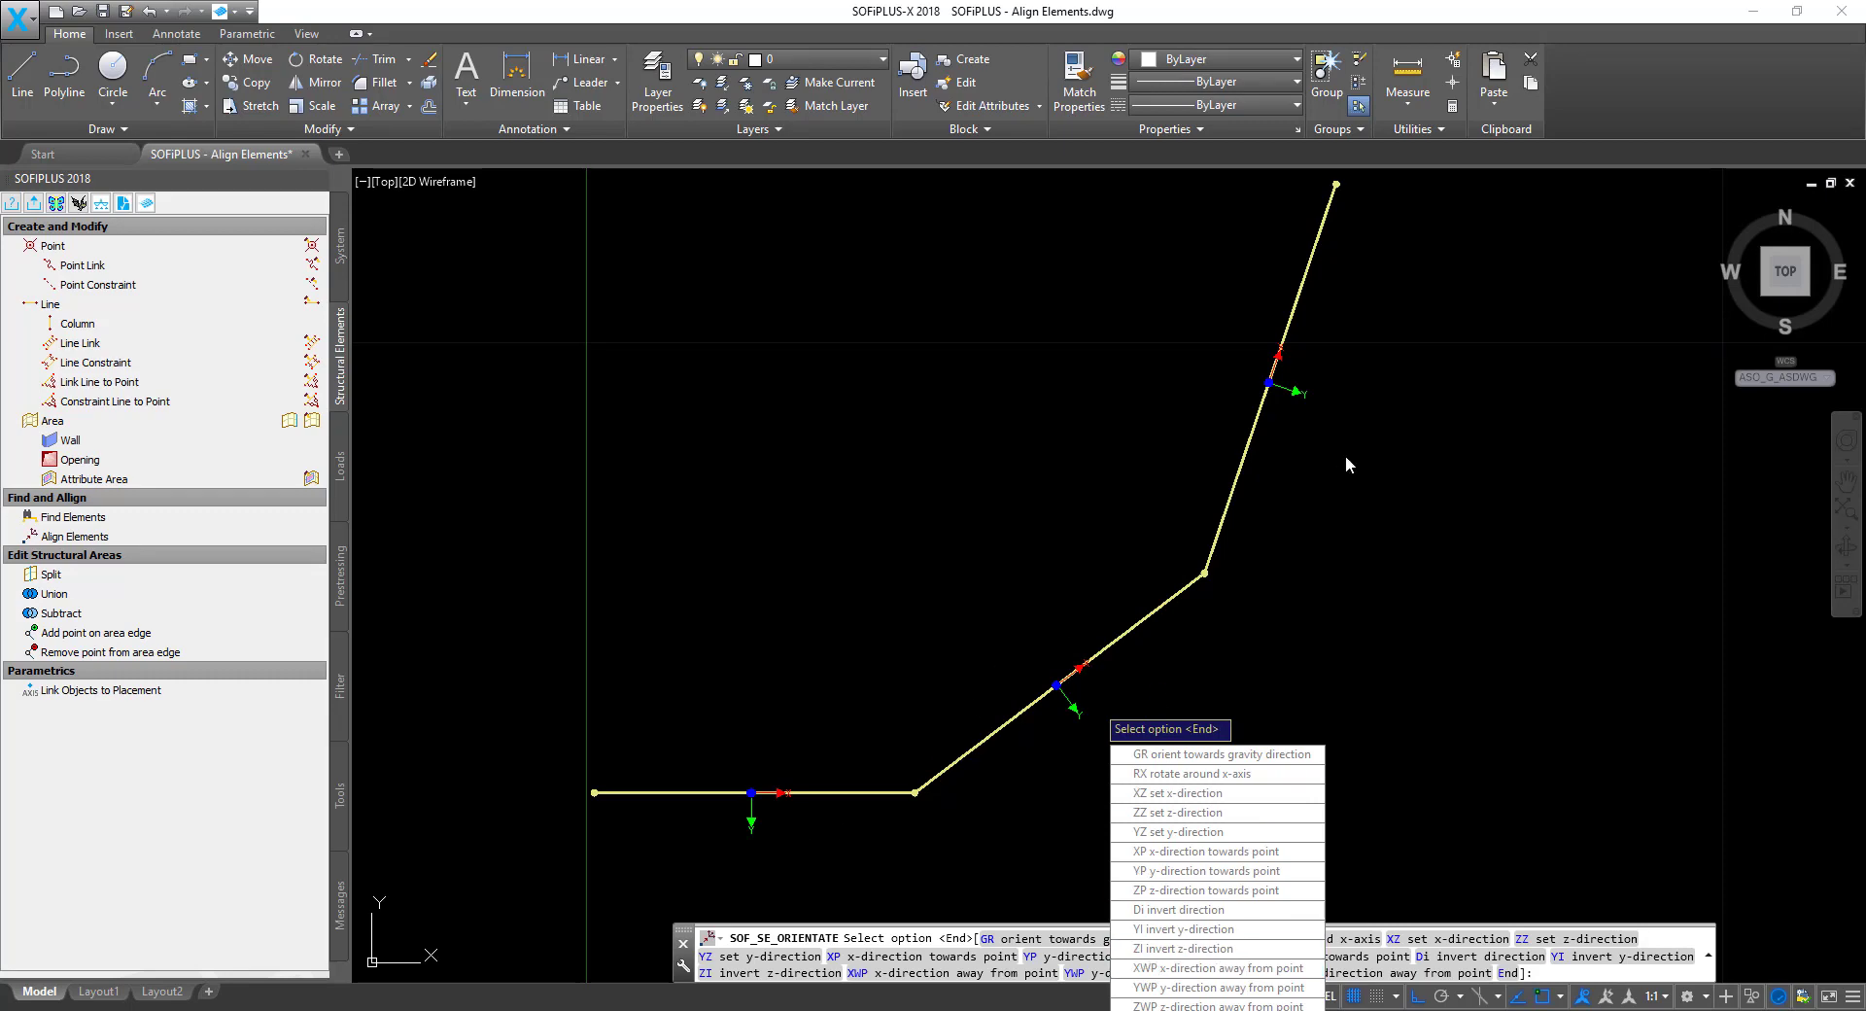
{"action": "left_click", "coordinate": [1409, 781]}
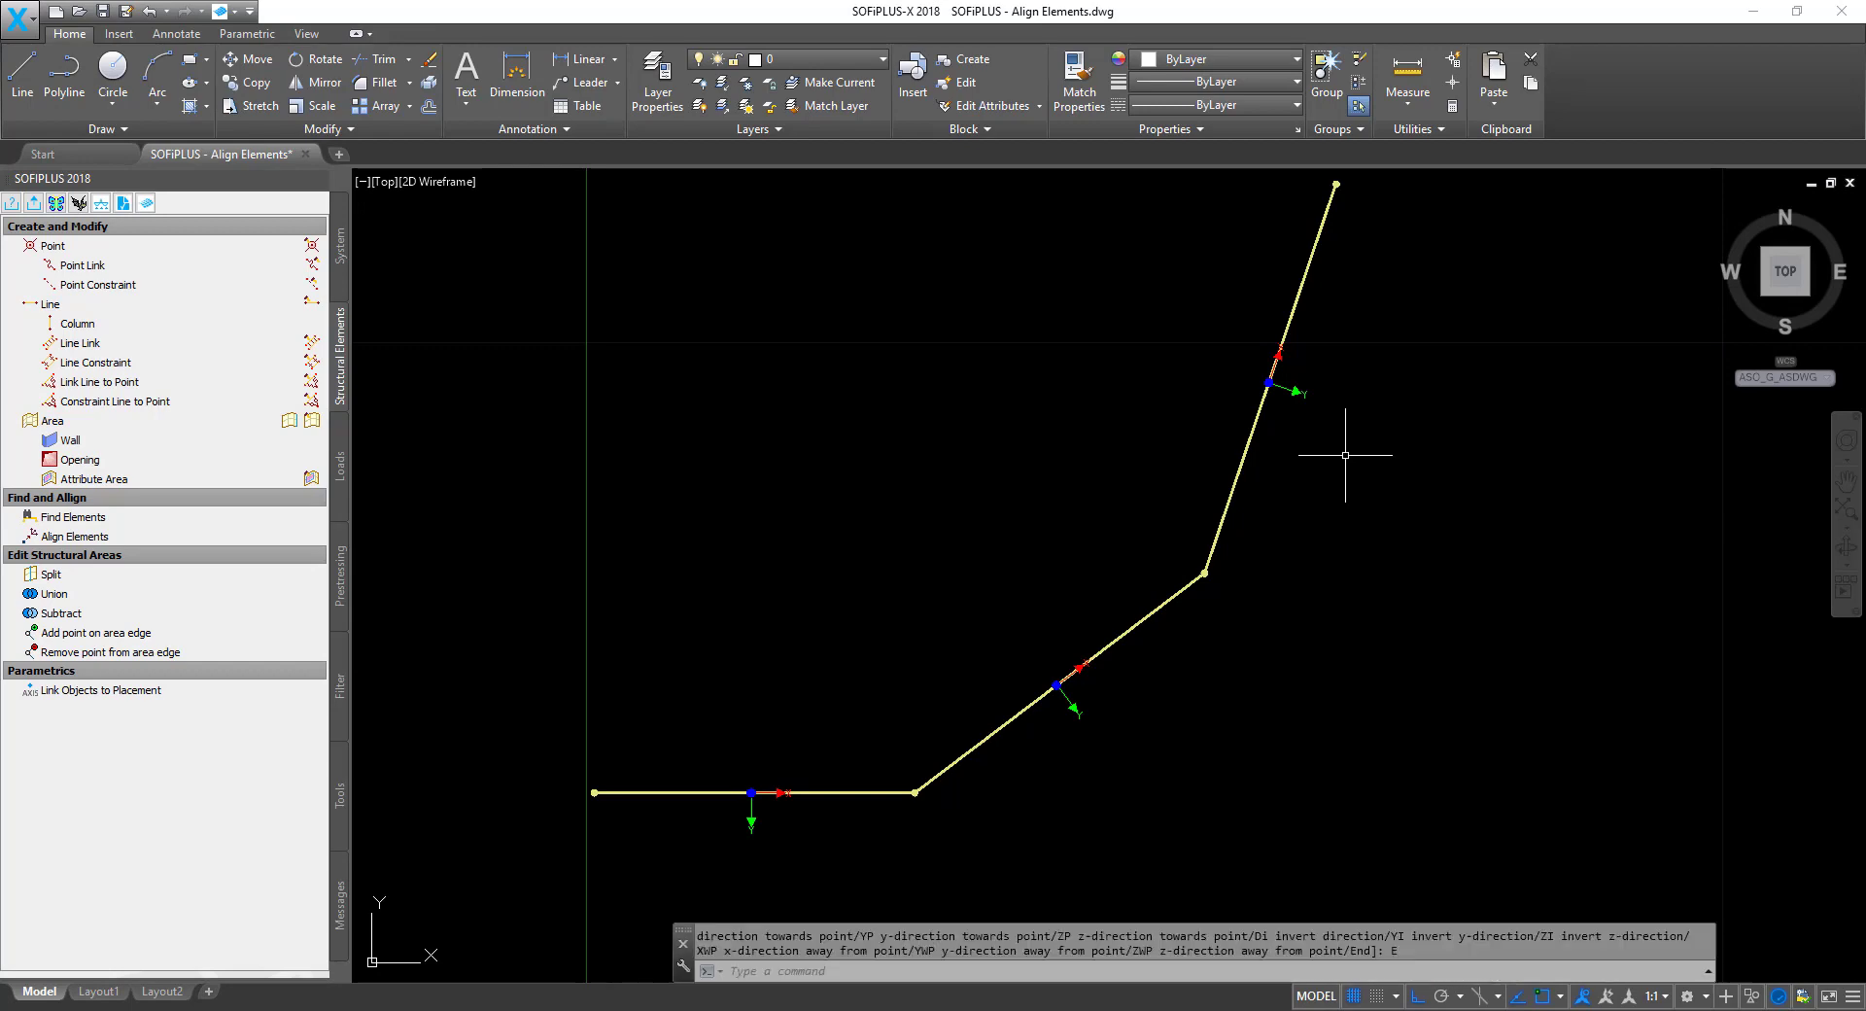
Undo the last orientation command at the single spring element.
{"action": "scroll", "coordinate": [966, 545], "scroll_direction": "down", "scroll_amount": 4}
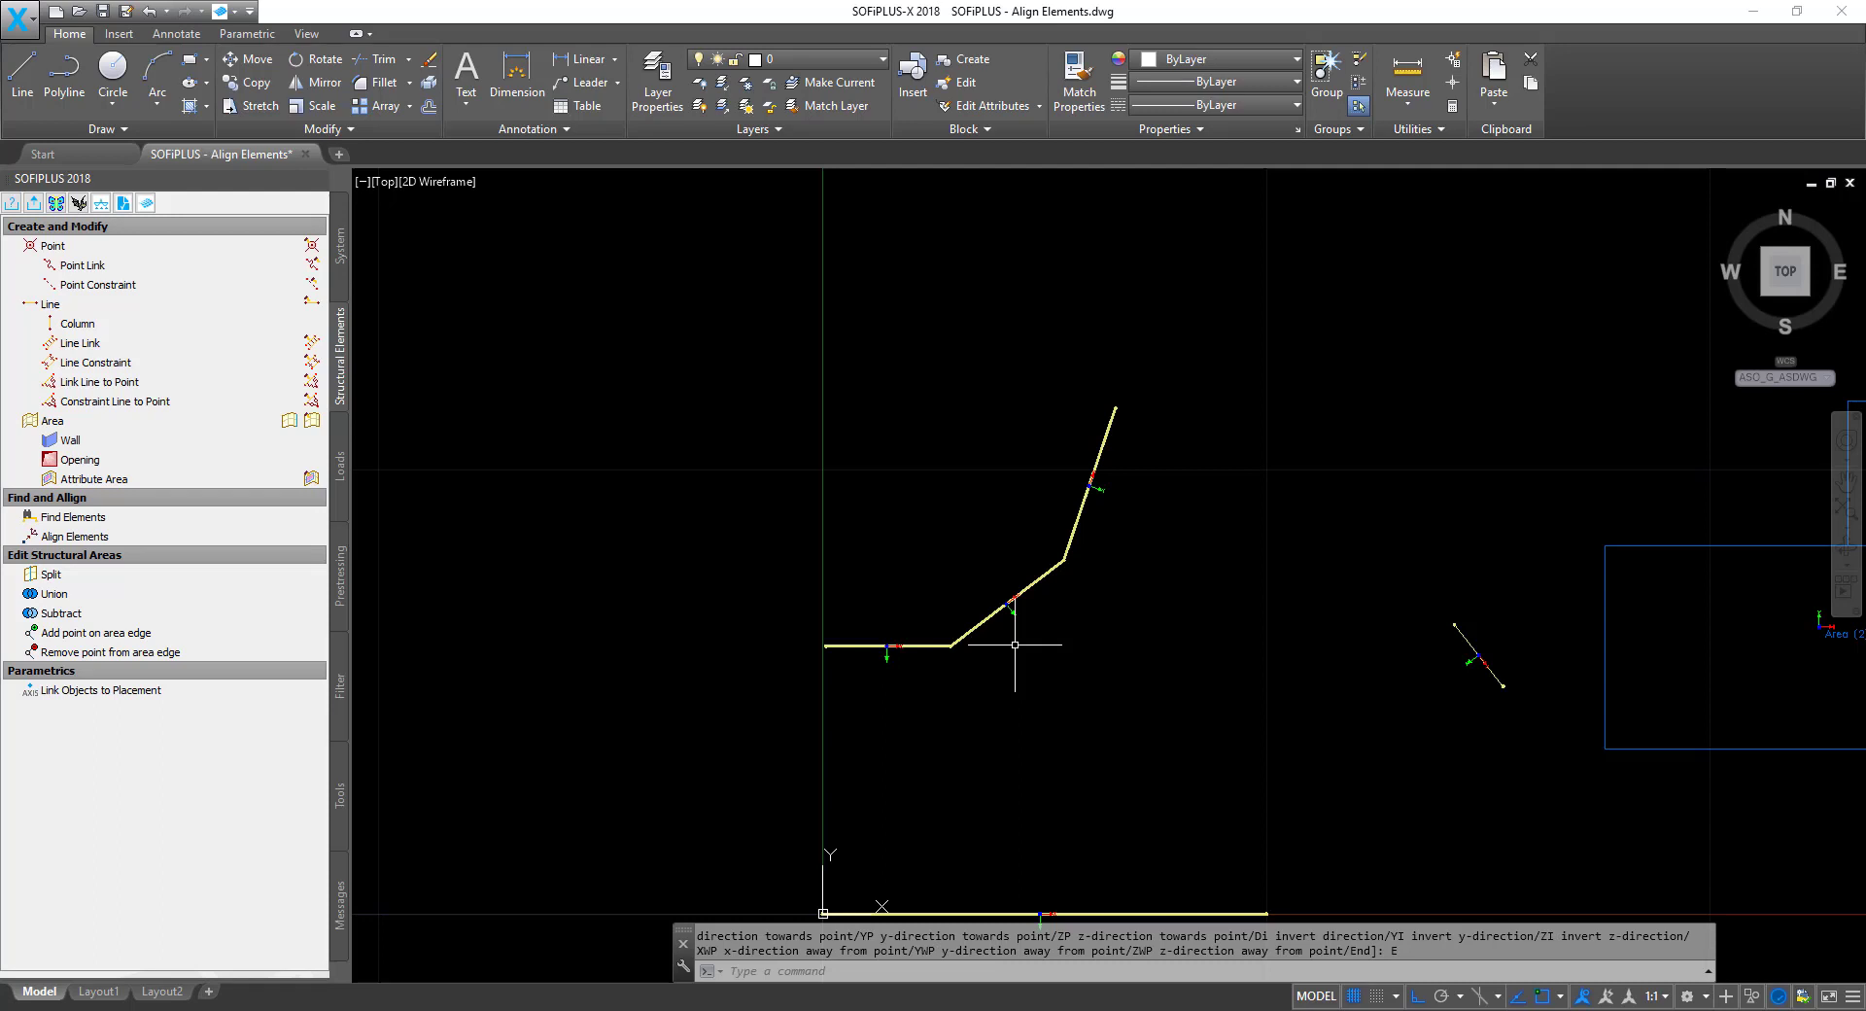
{"action": "scroll", "coordinate": [873, 510], "scroll_direction": "down", "scroll_amount": 2}
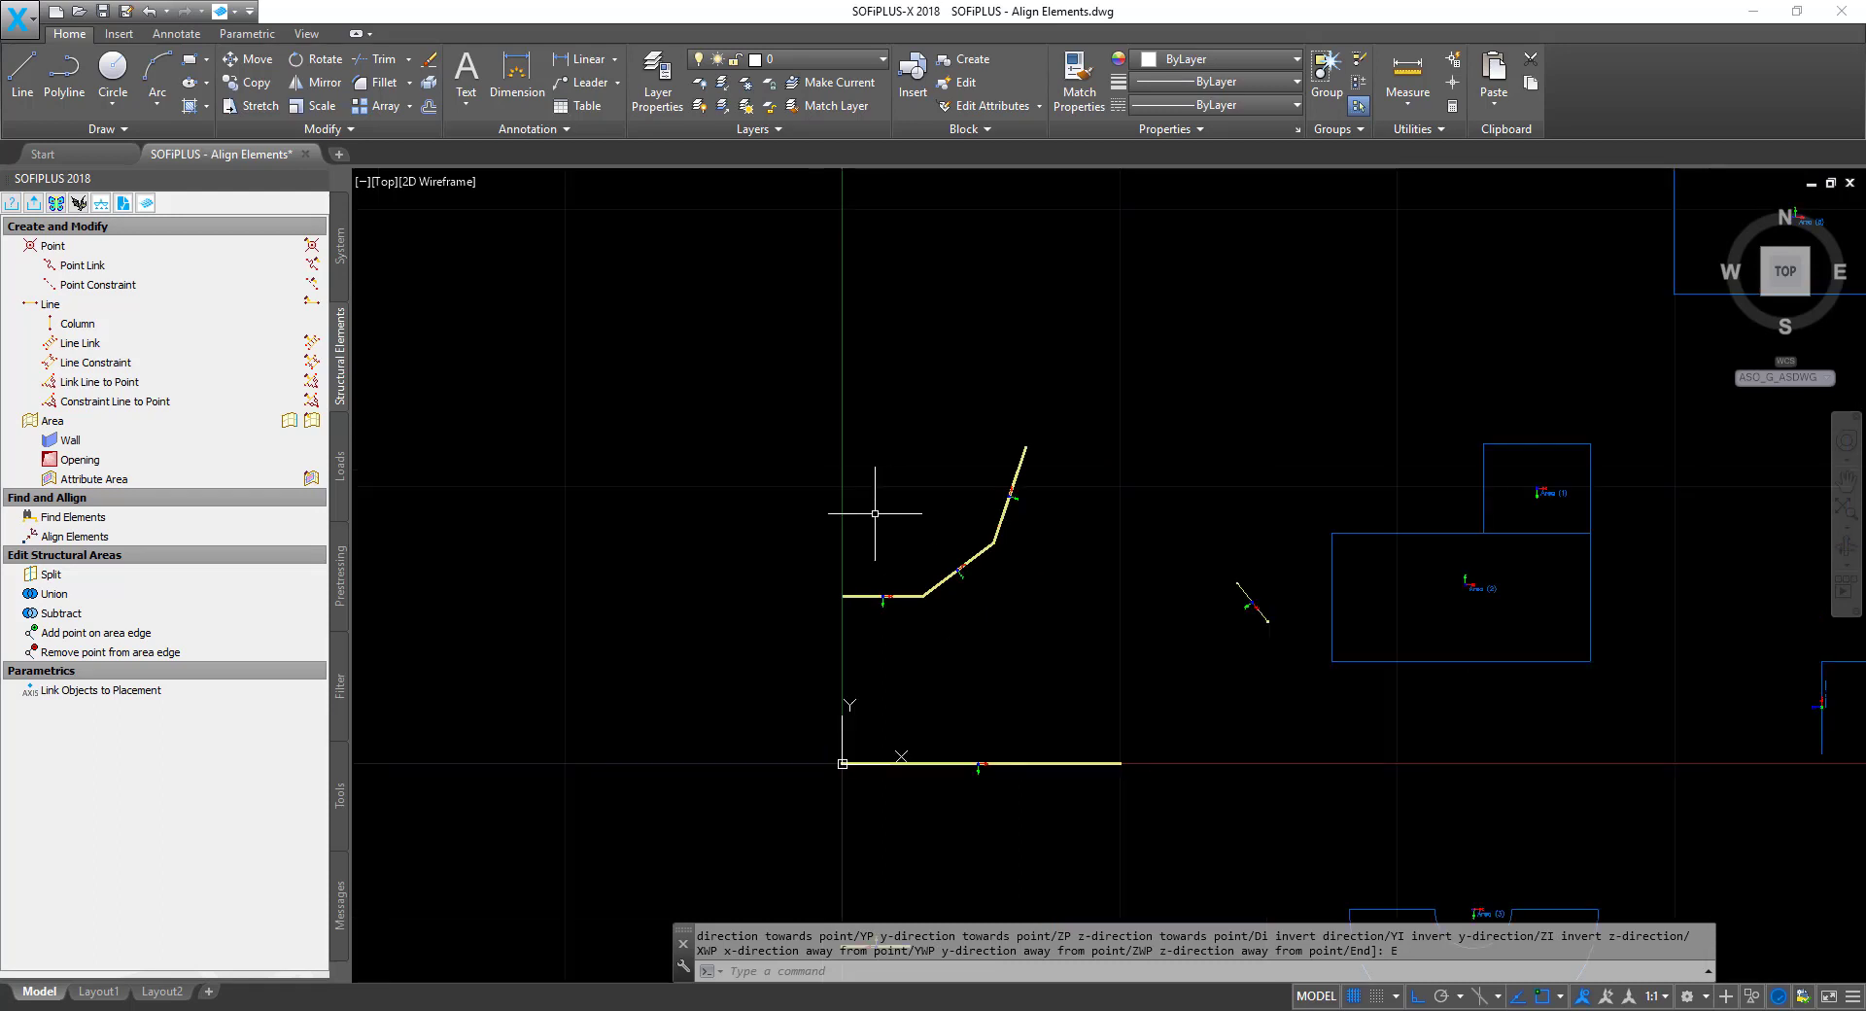
{"action": "scroll", "coordinate": [859, 519], "scroll_direction": "down", "scroll_amount": 3}
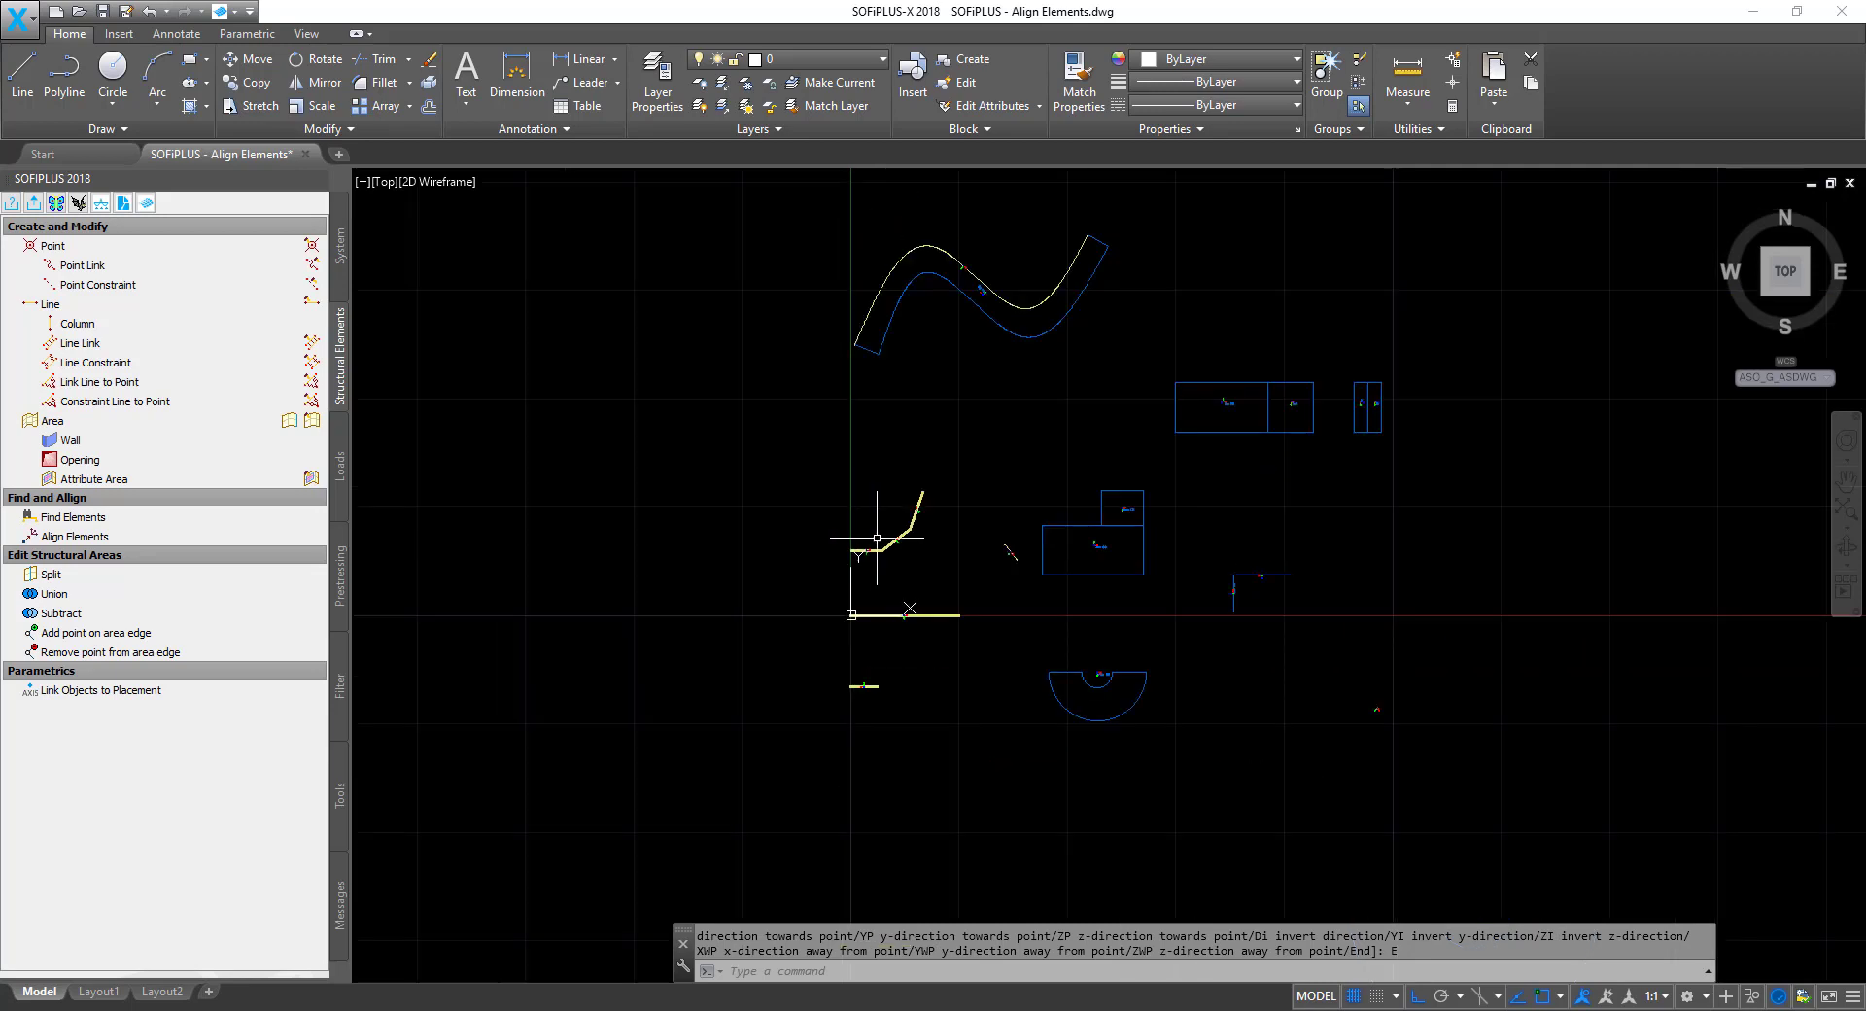
{"action": "scroll", "coordinate": [1385, 708], "scroll_direction": "up", "scroll_amount": 8}
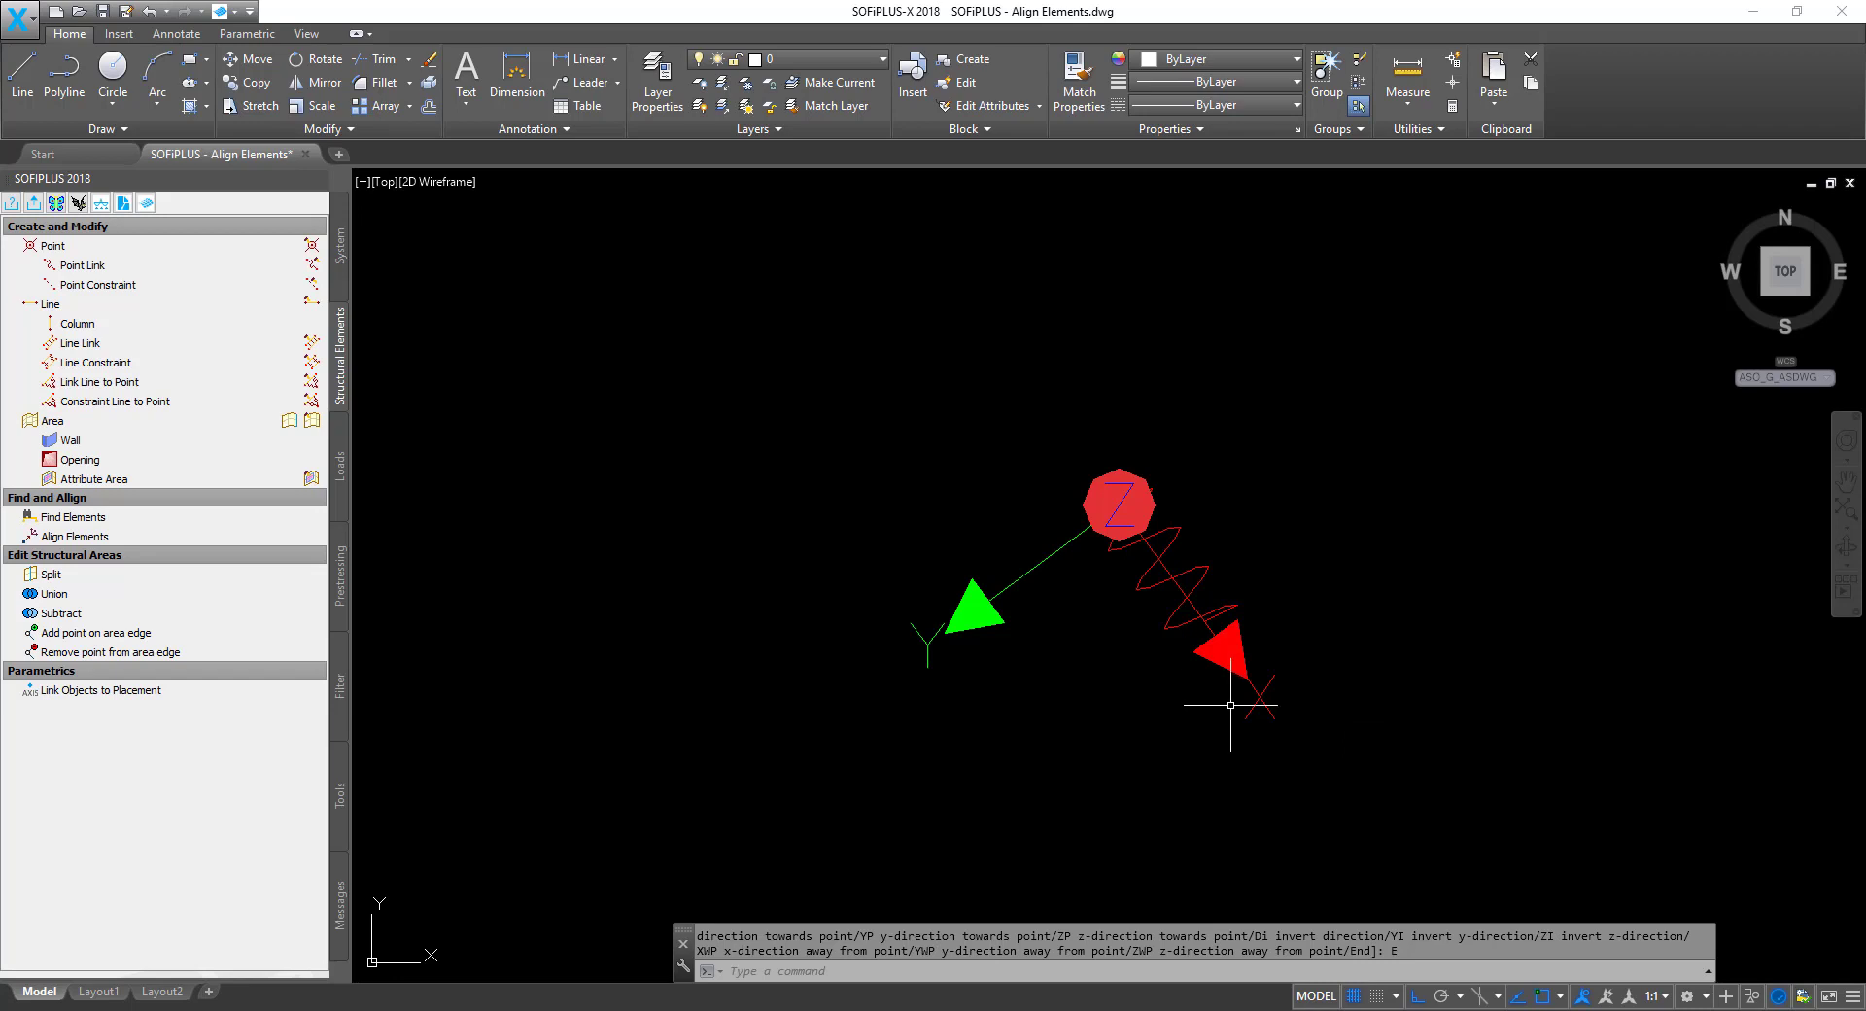
{"action": "key", "text": "Return"}
{"action": "key", "text": "ctrl+z"}
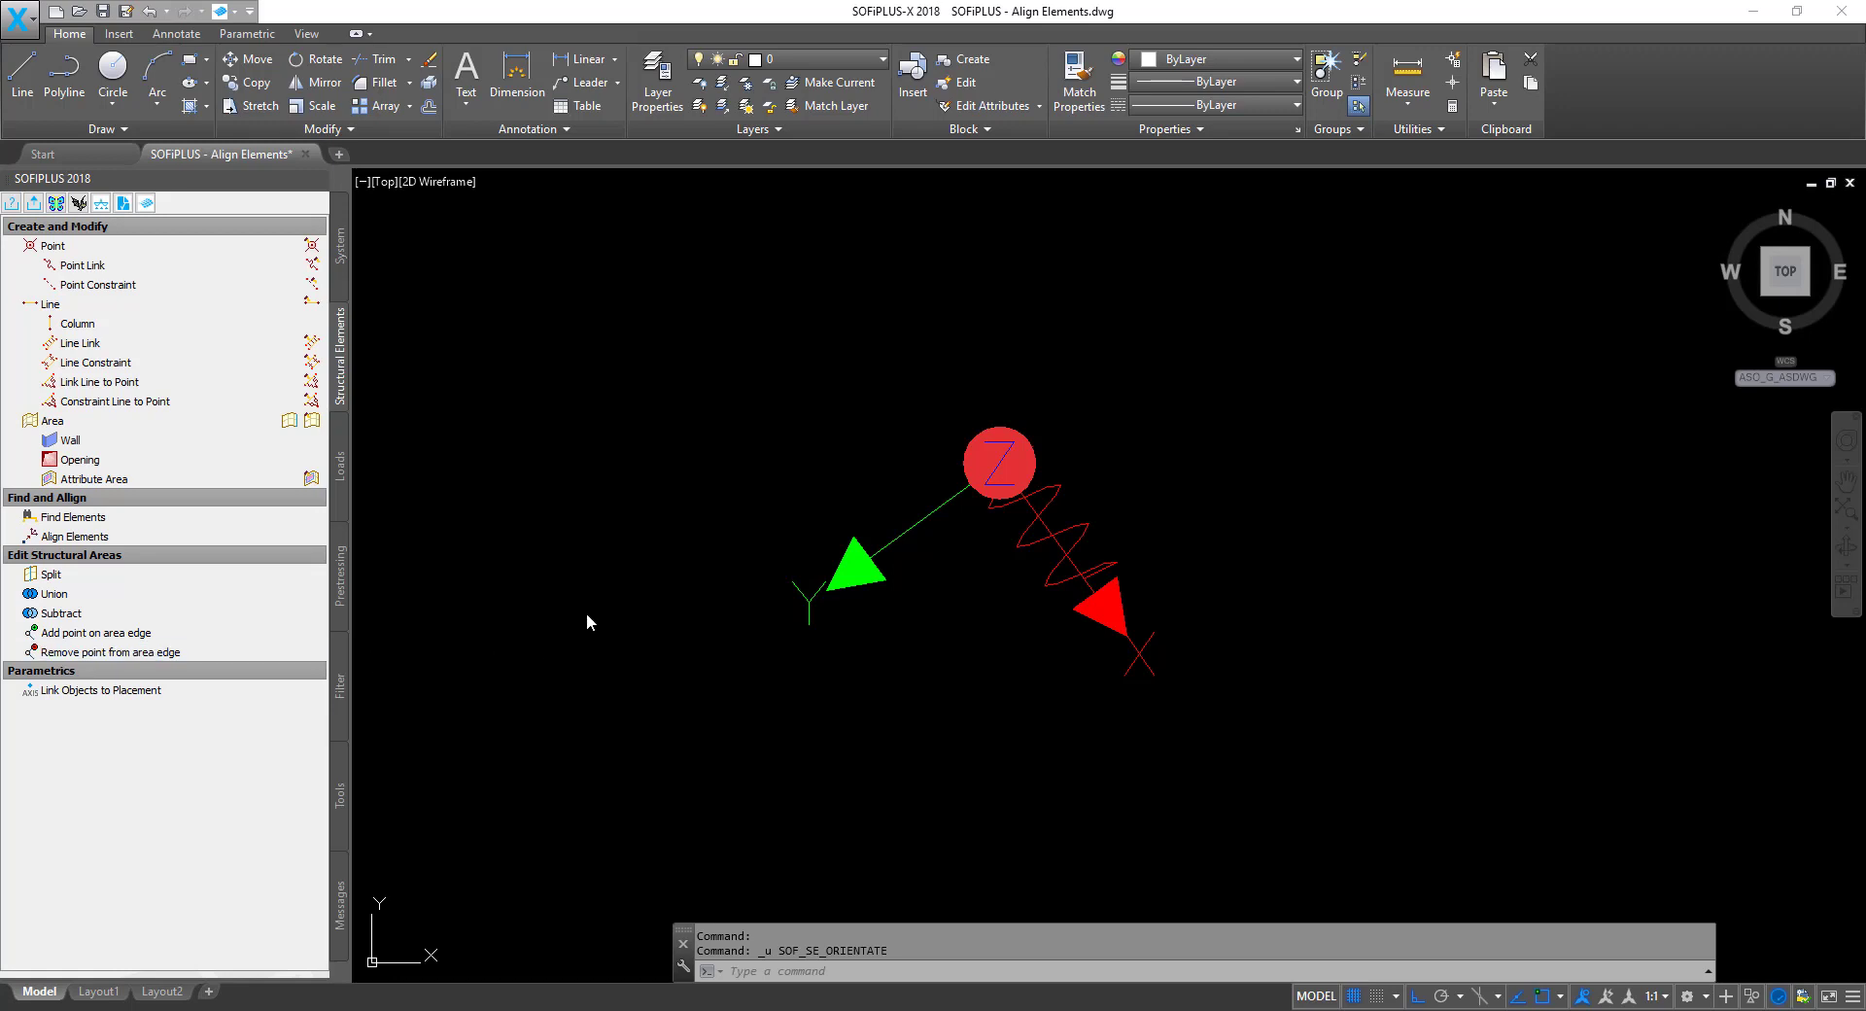
Align the single spring by rotating its local coordinate system around its y-axis and around its x-axis.
{"action": "left_click", "coordinate": [84, 540]}
{"action": "left_click", "coordinate": [783, 377]}
{"action": "left_click", "coordinate": [1435, 782]}
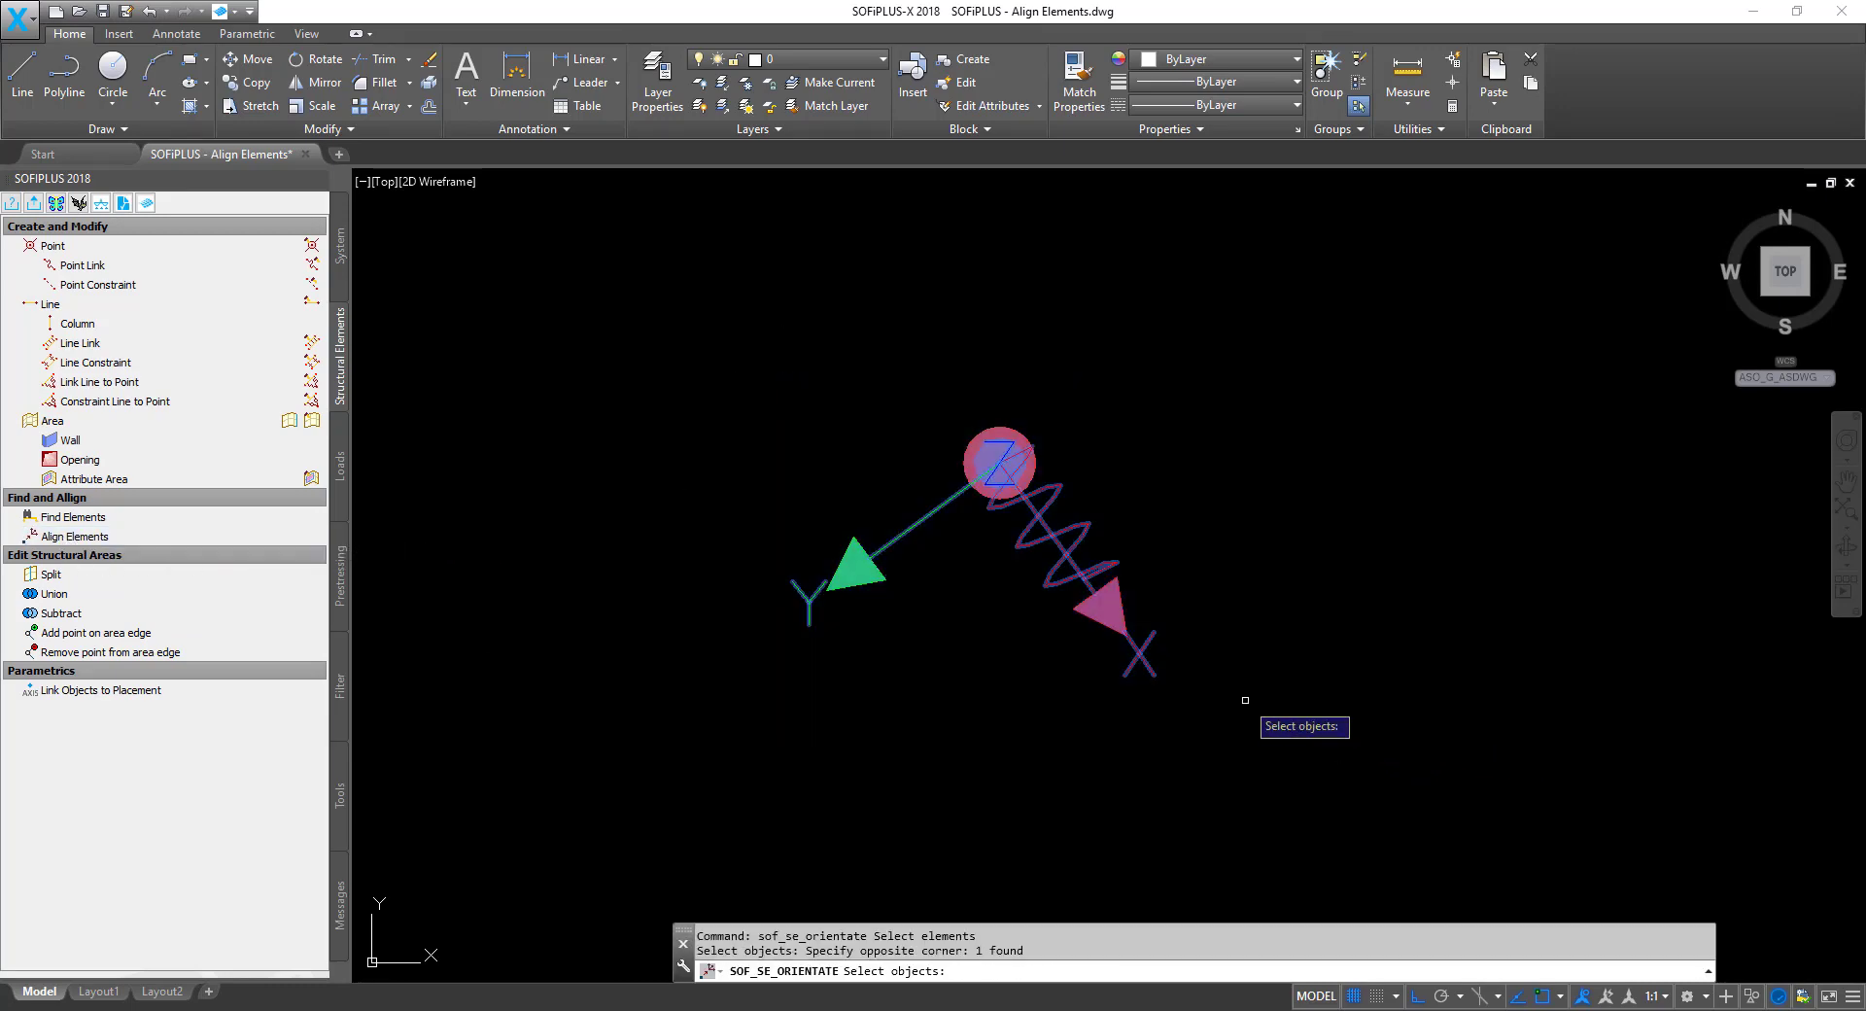
{"action": "key", "text": "Return"}
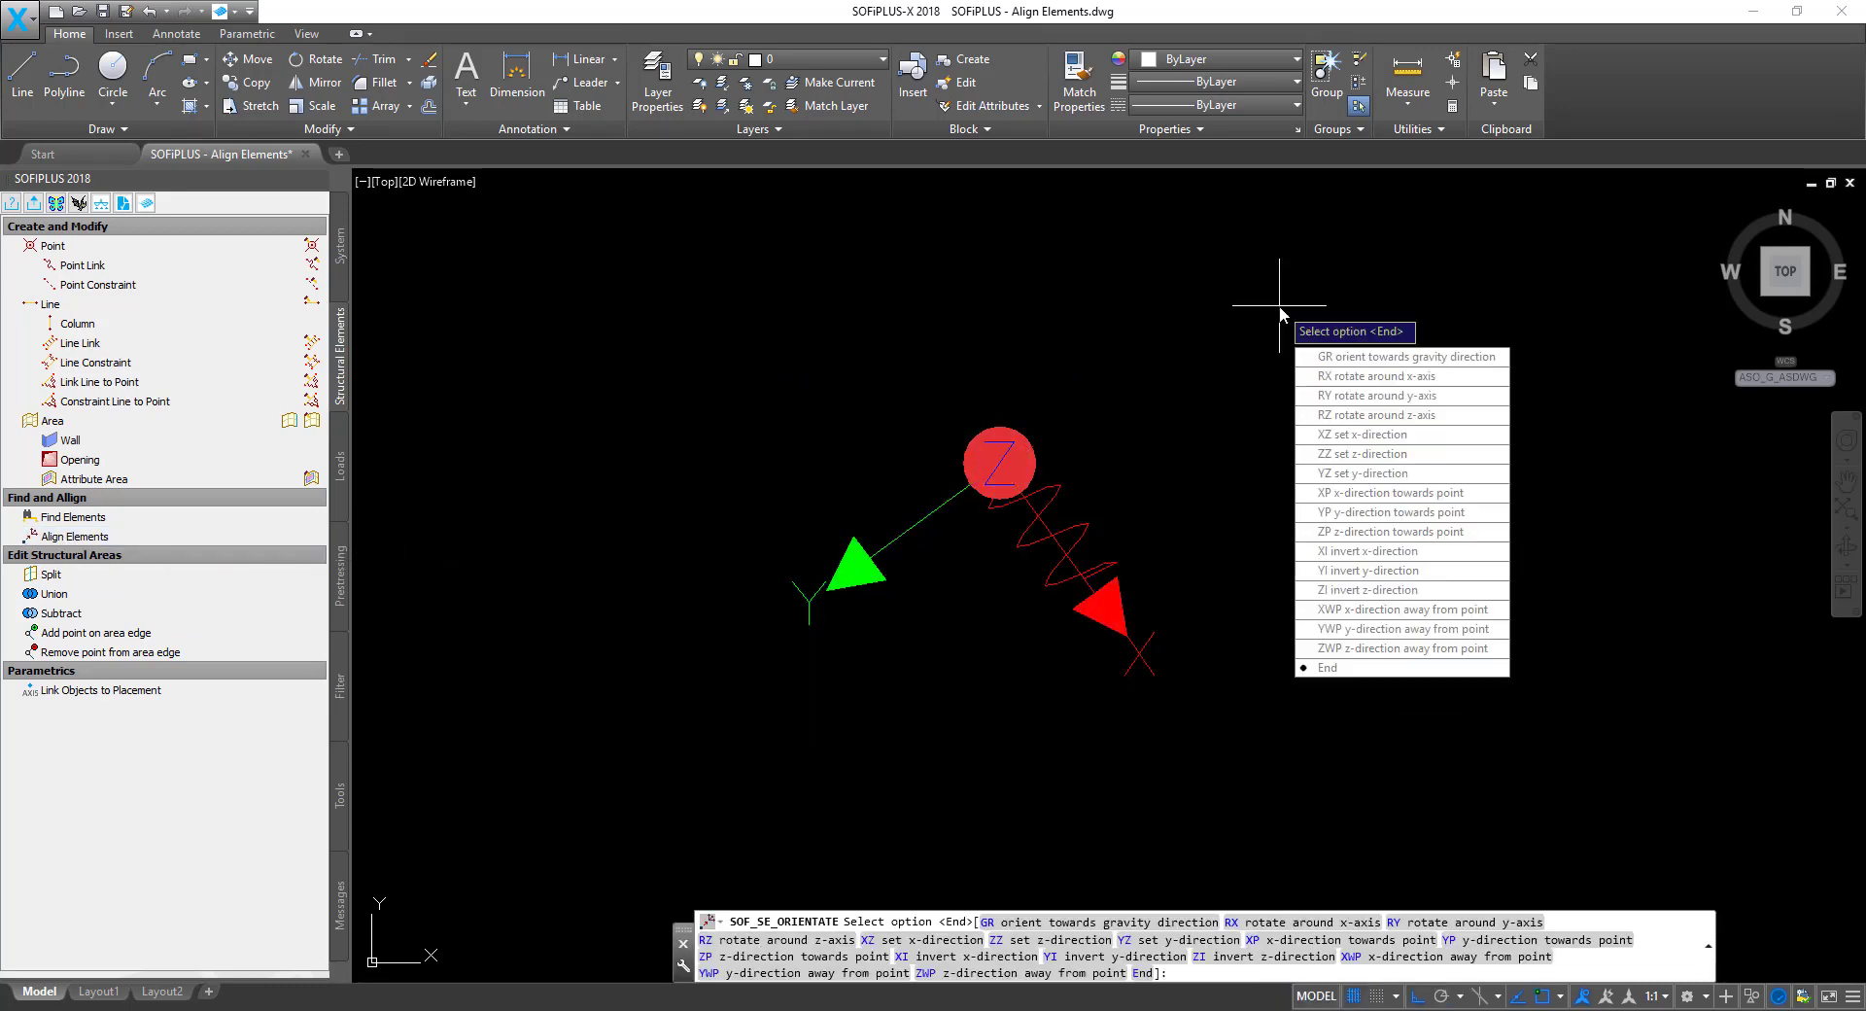
{"action": "left_click", "coordinate": [1444, 401]}
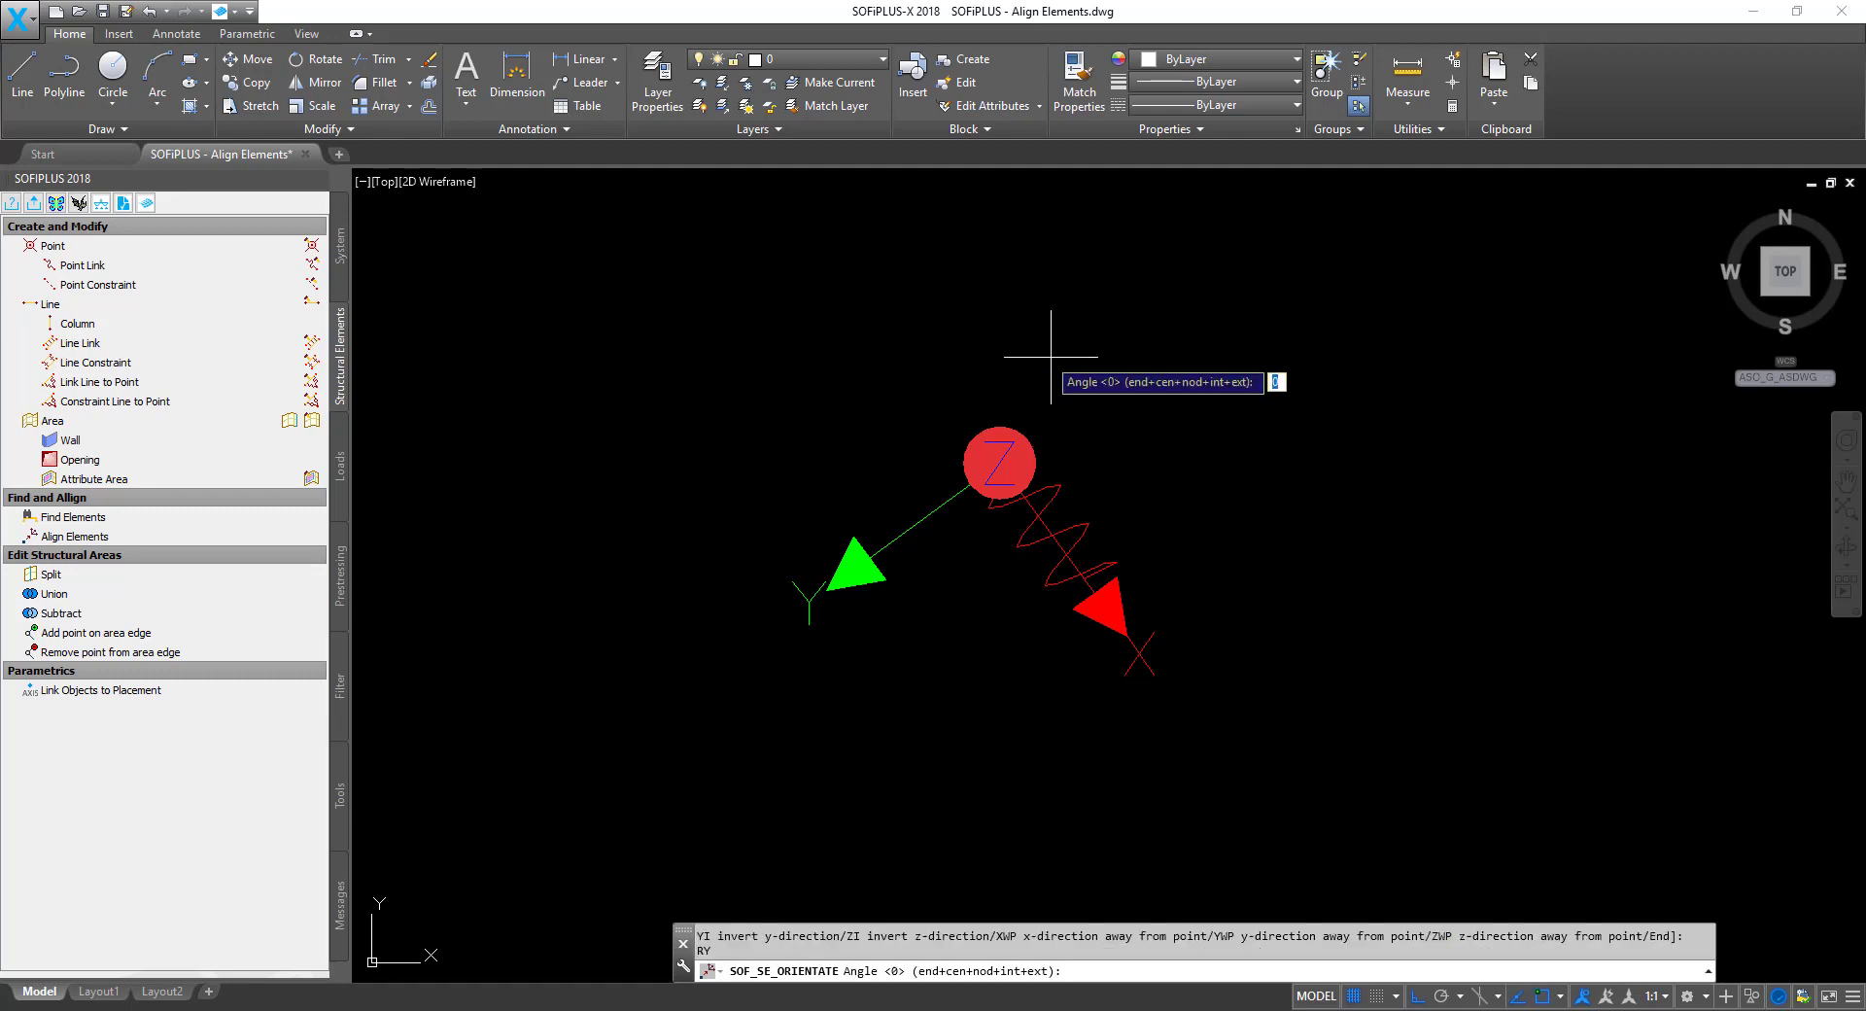
{"action": "left_click", "coordinate": [1114, 732]}
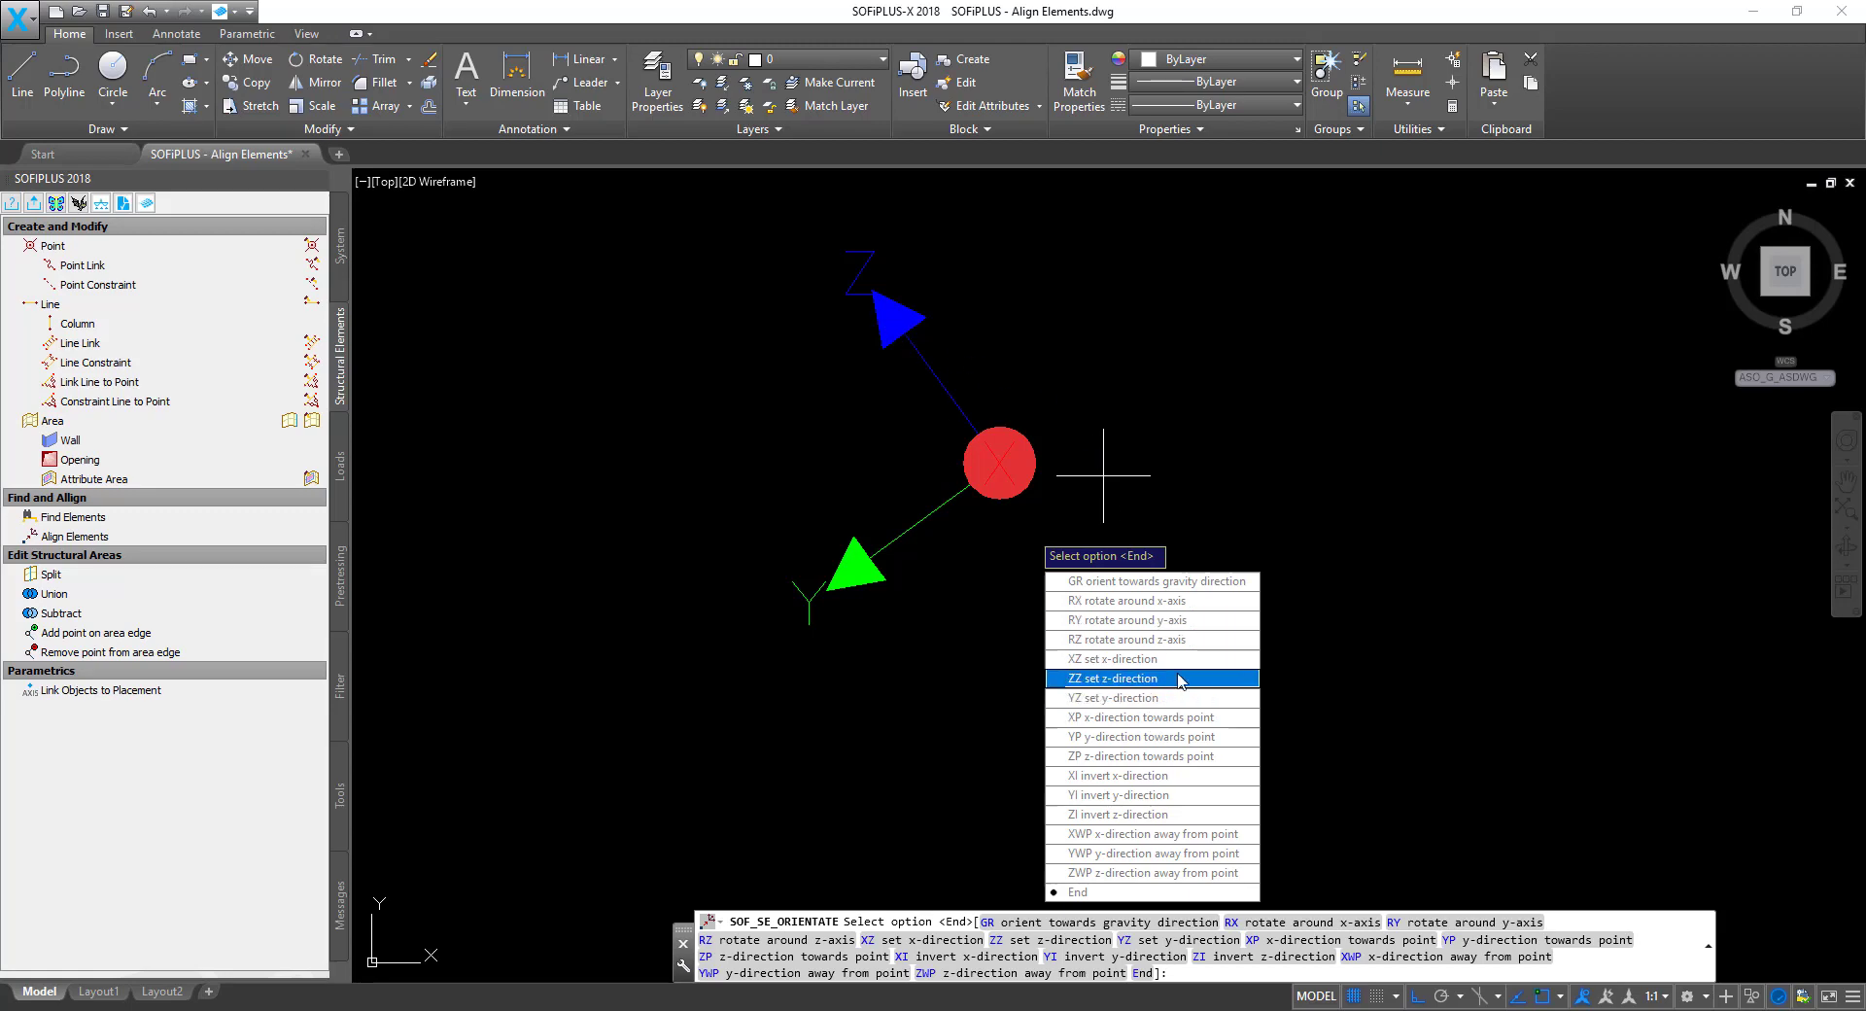
{"action": "left_click", "coordinate": [1205, 600]}
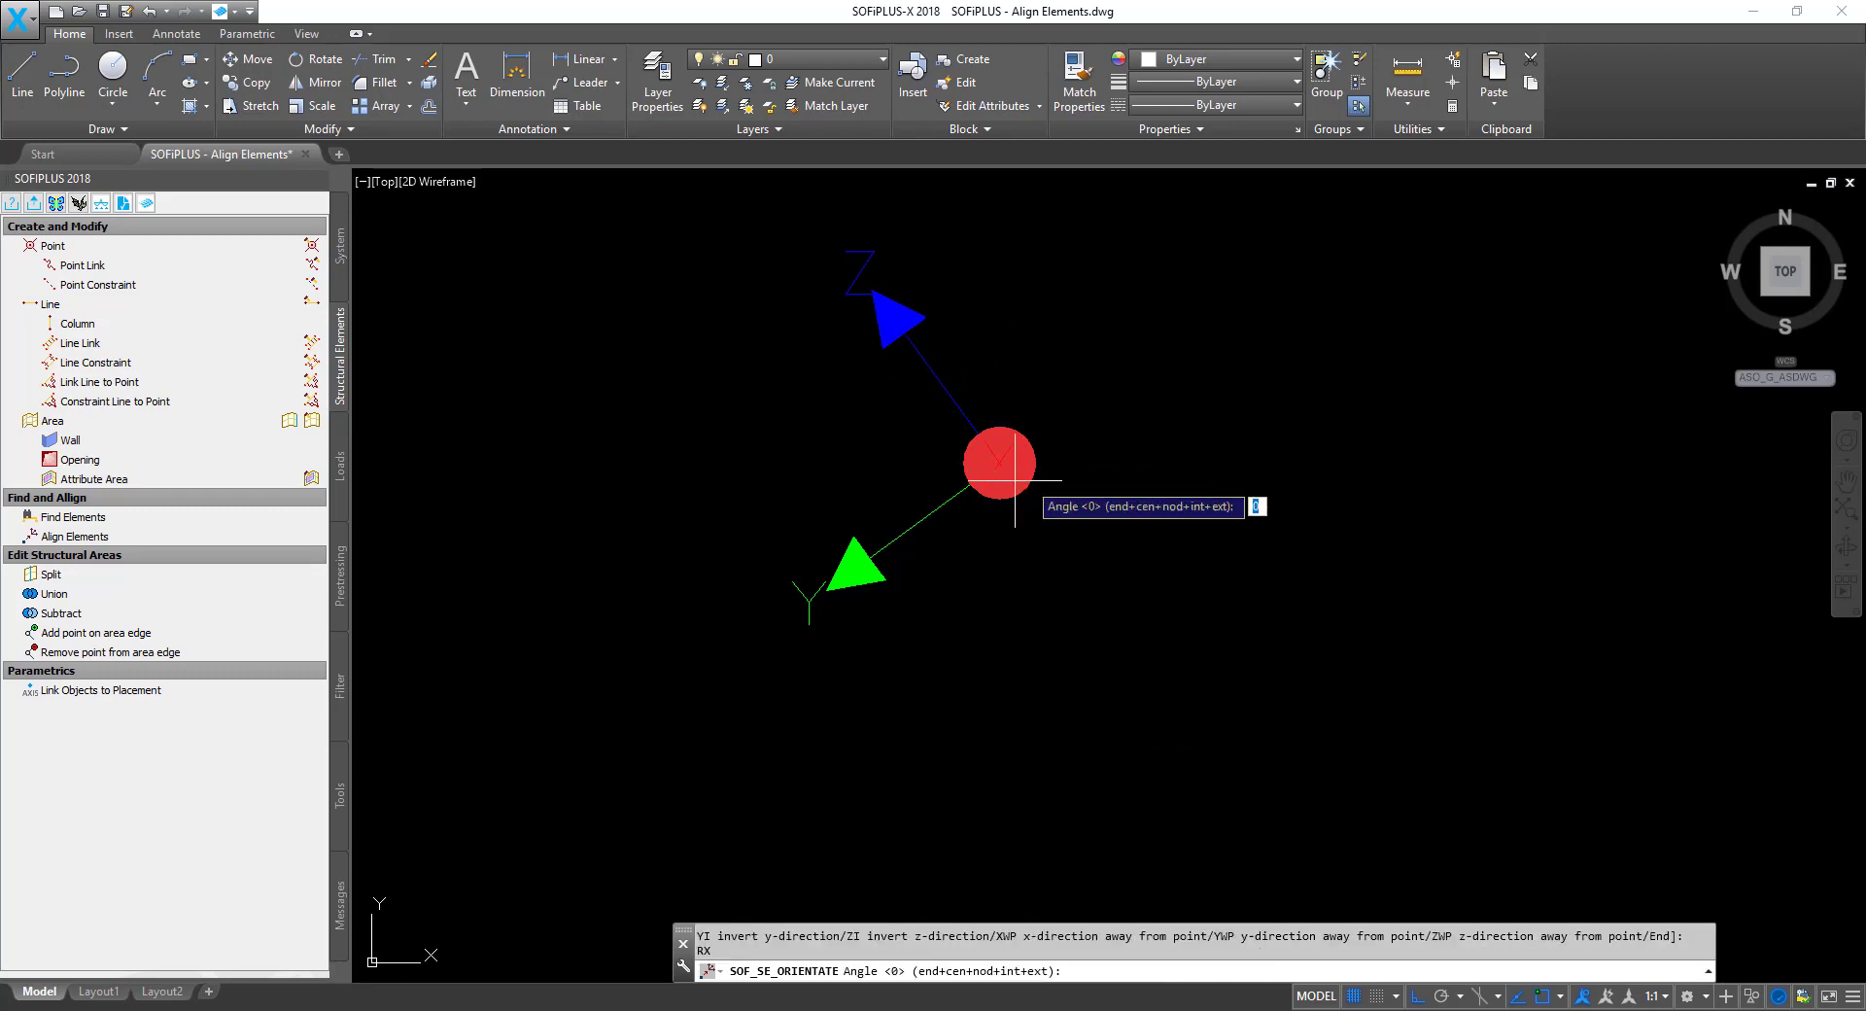
{"action": "left_click", "coordinate": [1341, 692]}
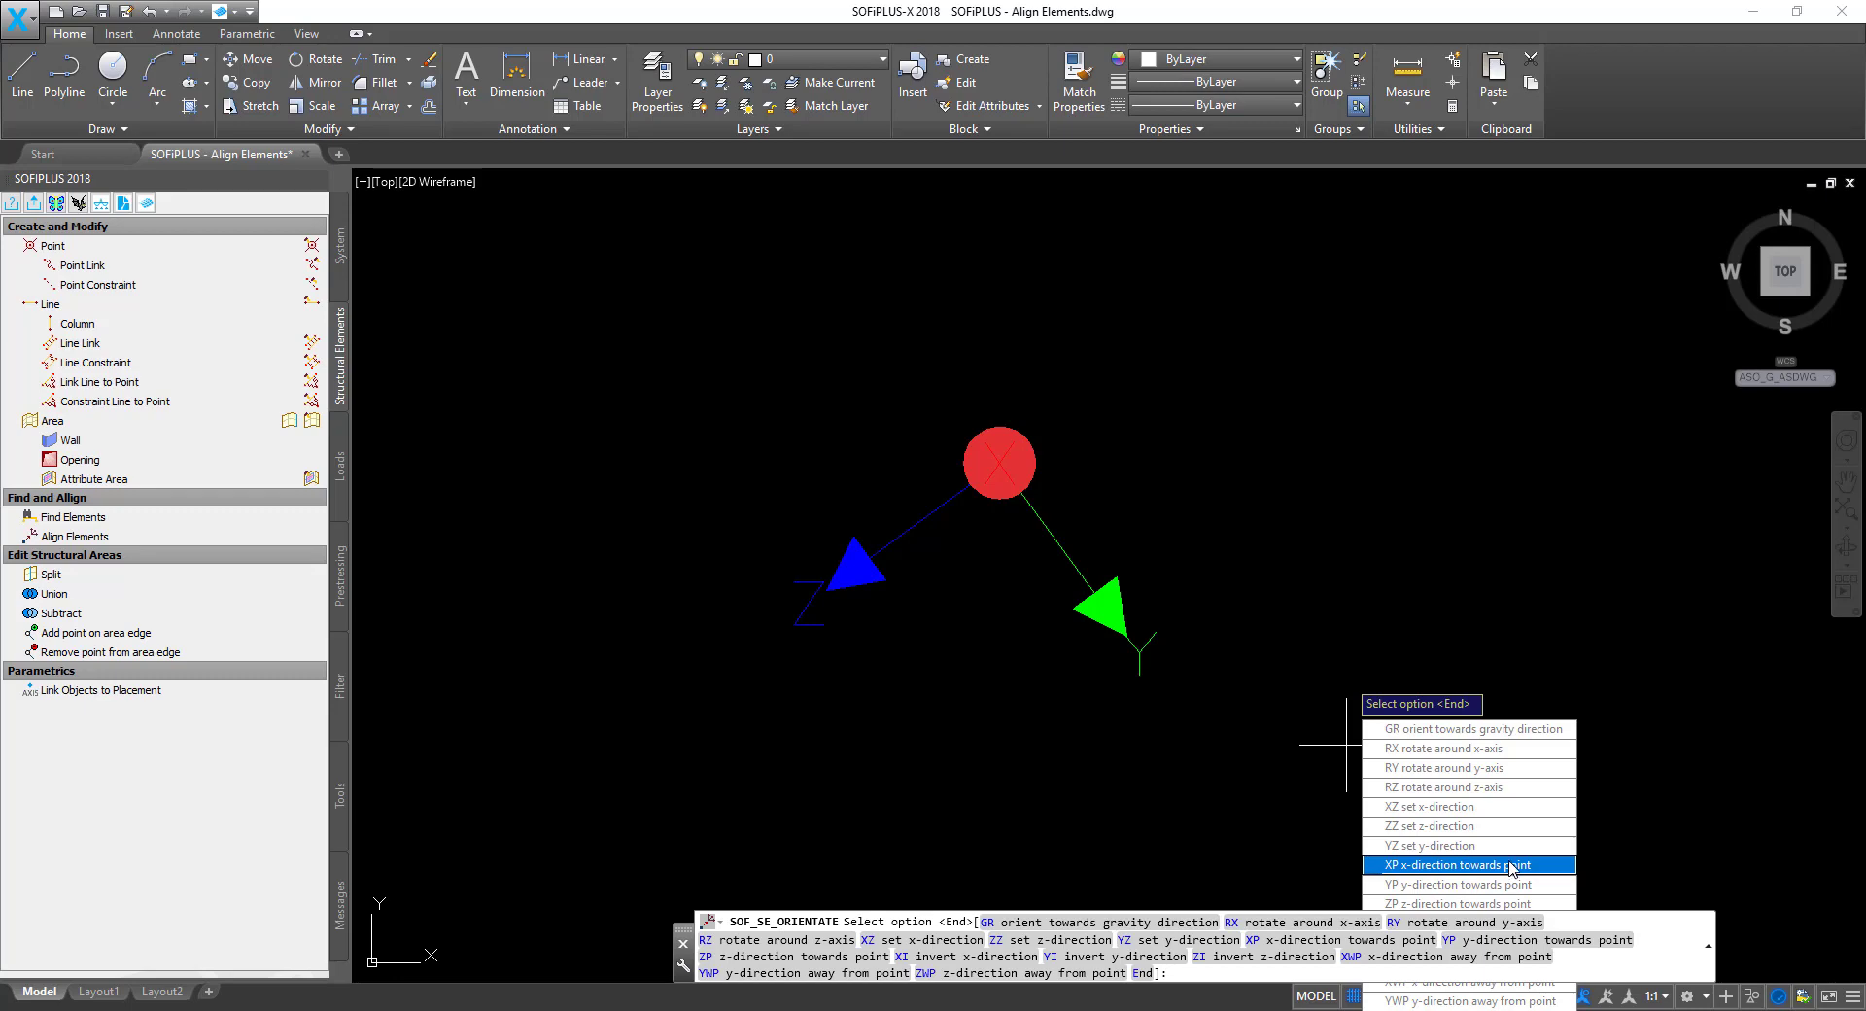
Set the spring's local x-direction along its y-axis arrow, invert the x-direction, and end the alignment.
{"action": "left_click", "coordinate": [1454, 817]}
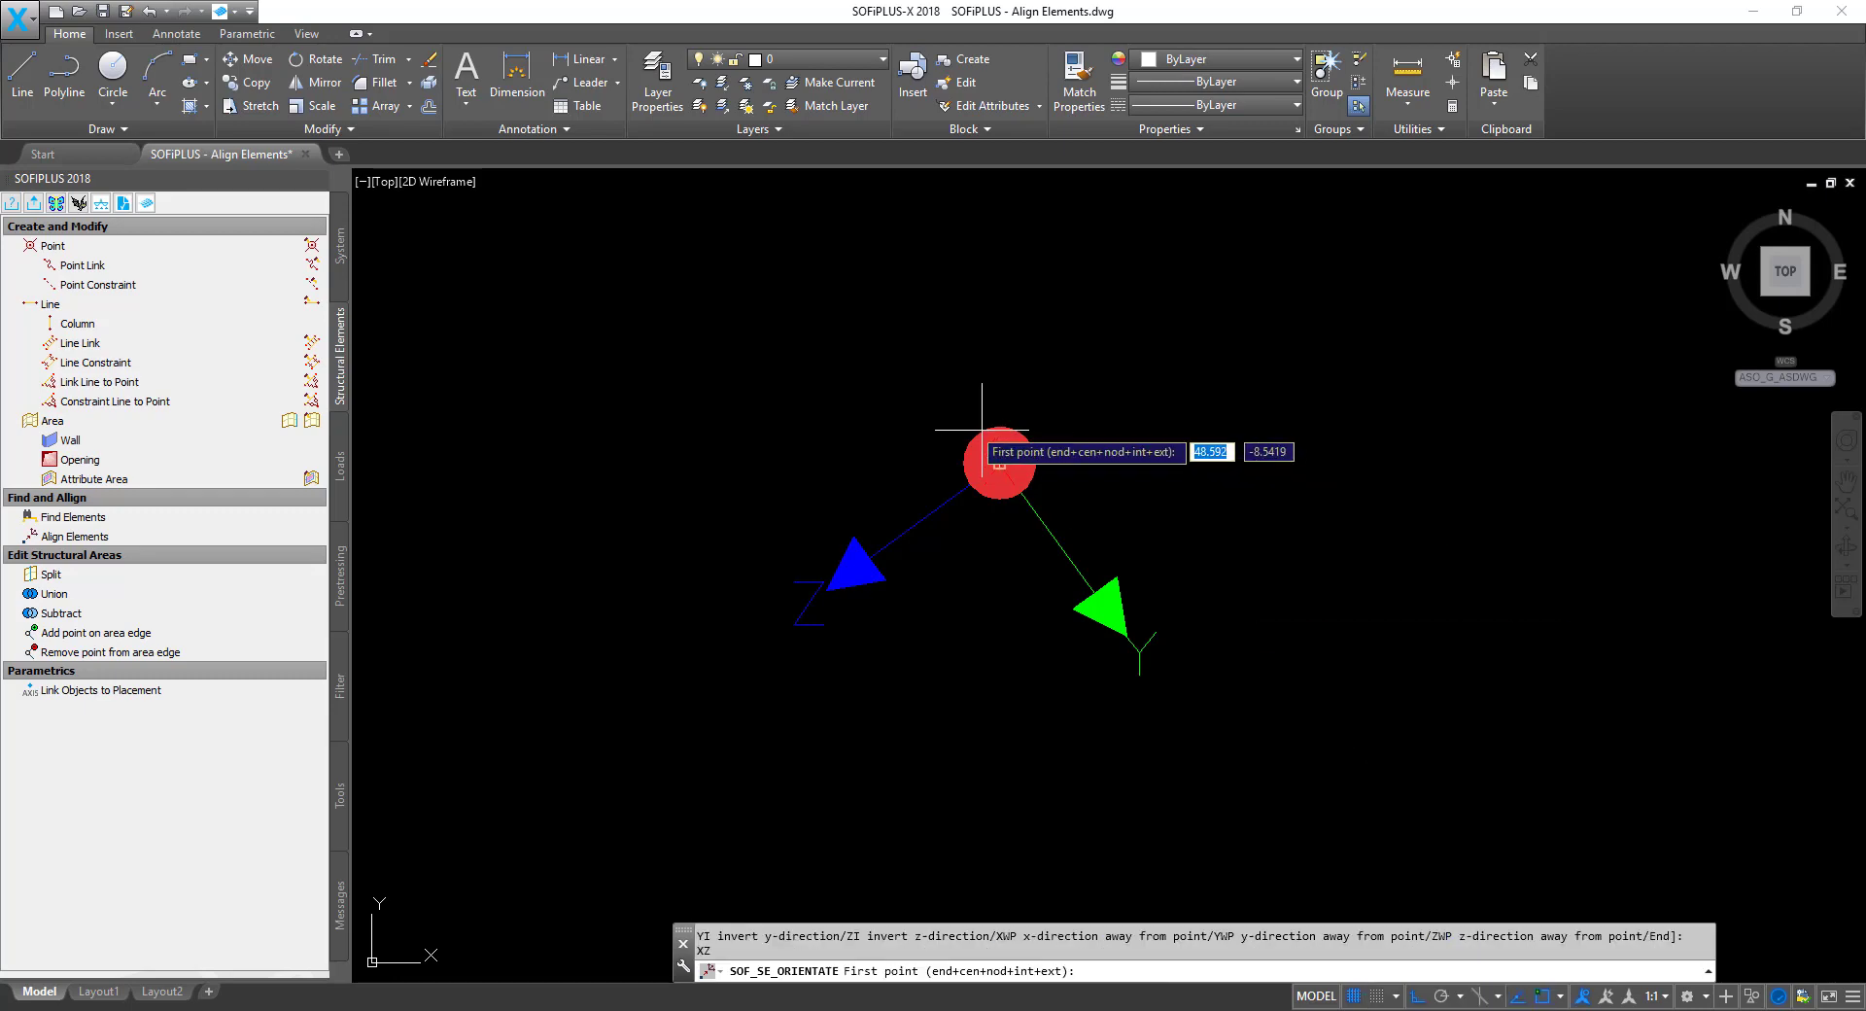
{"action": "key", "text": "Return"}
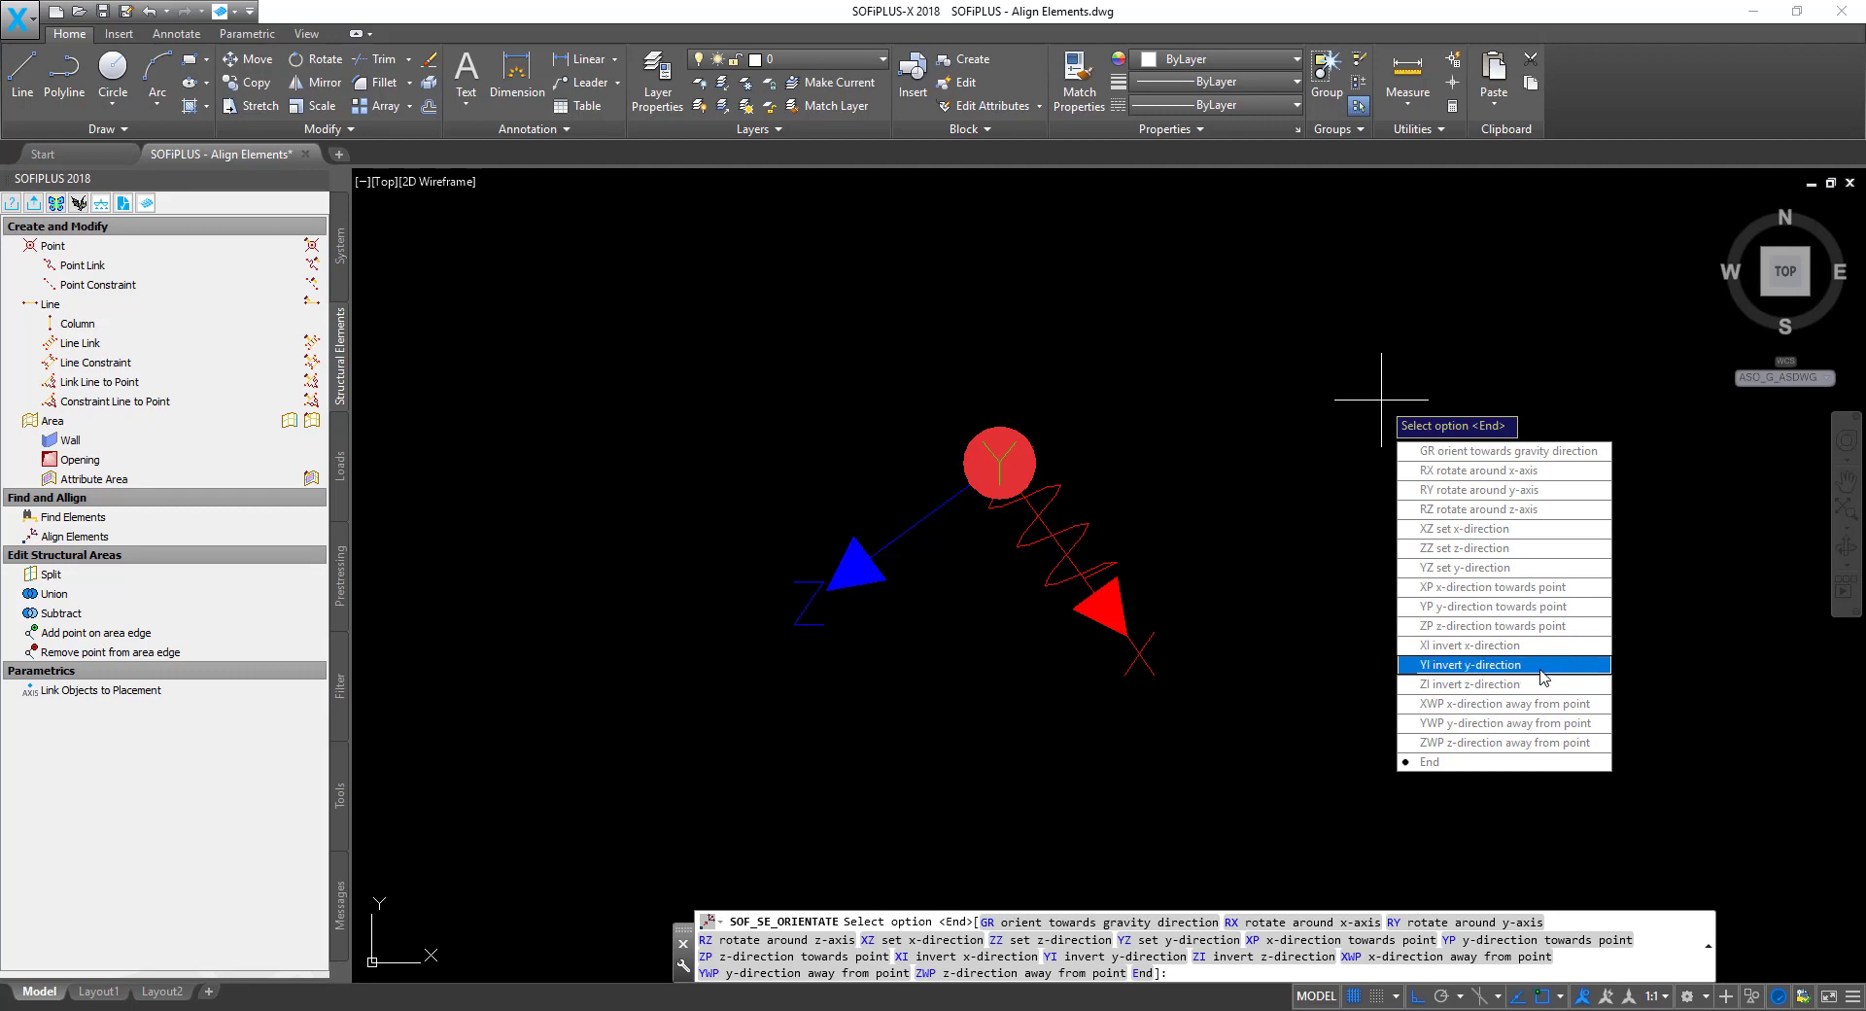
{"action": "left_click", "coordinate": [1504, 670]}
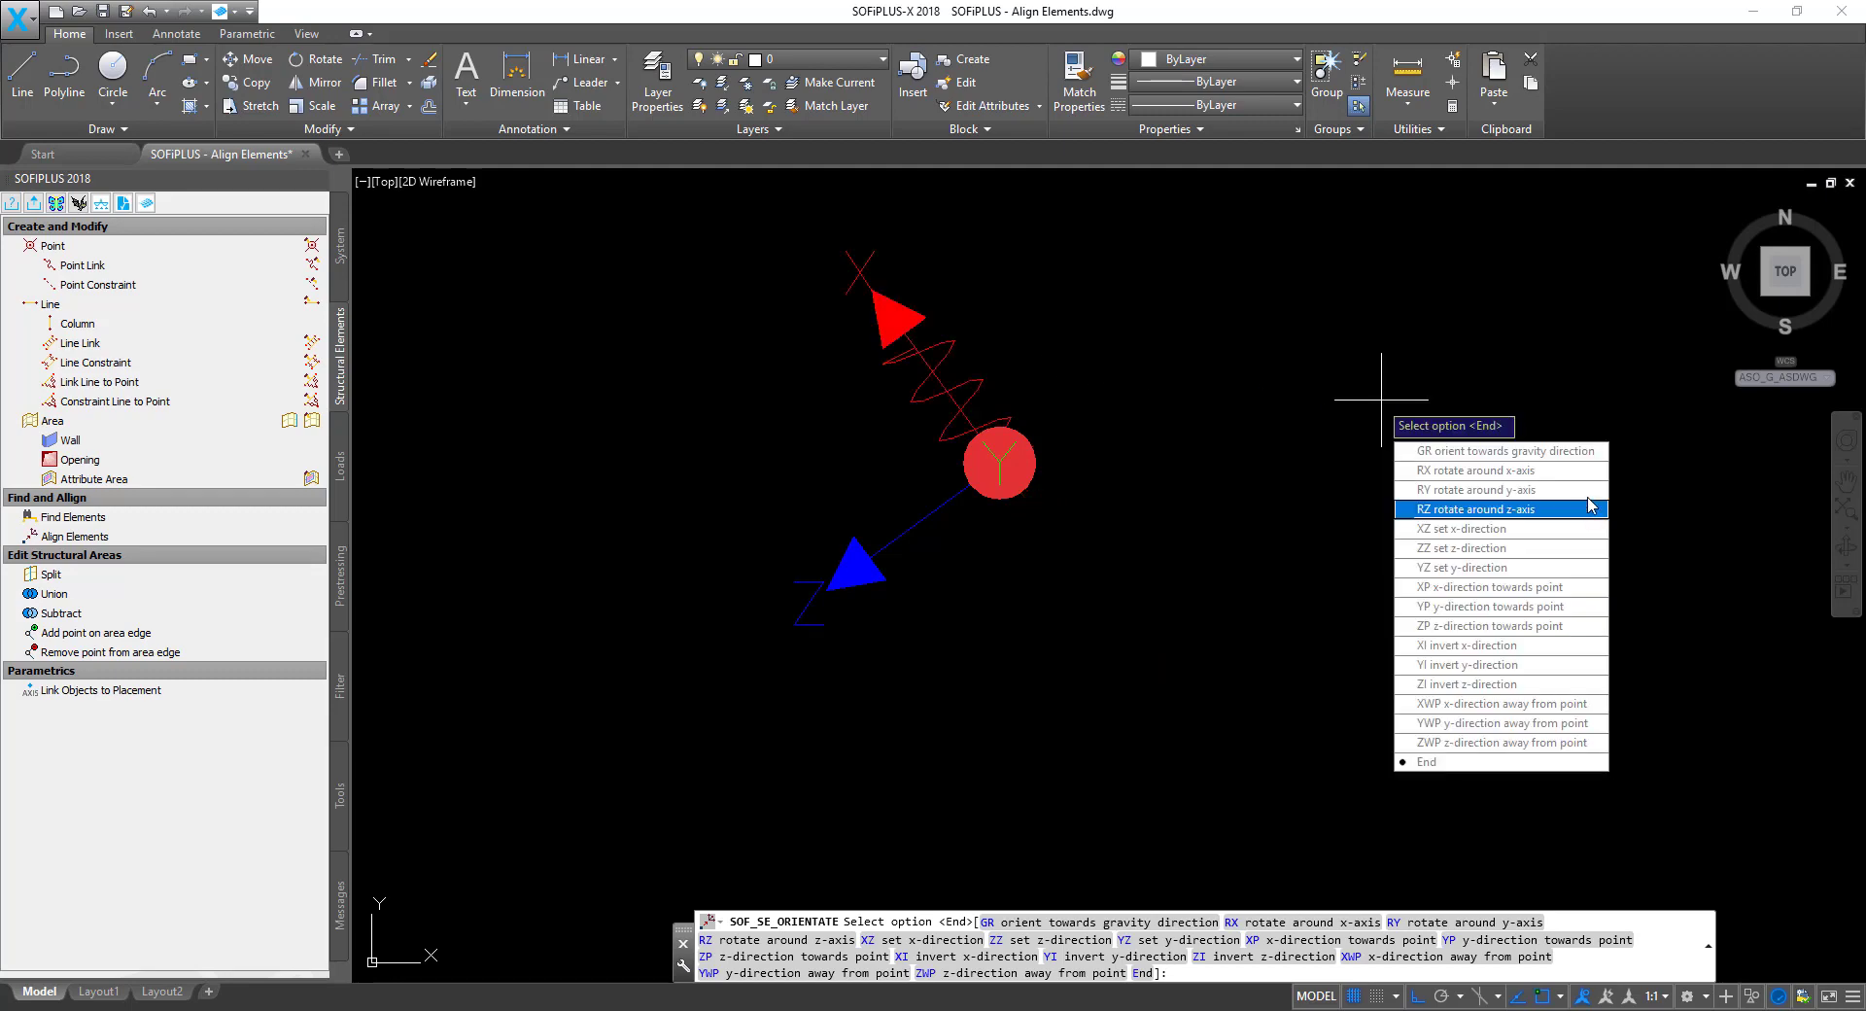
{"action": "left_click", "coordinate": [1433, 763]}
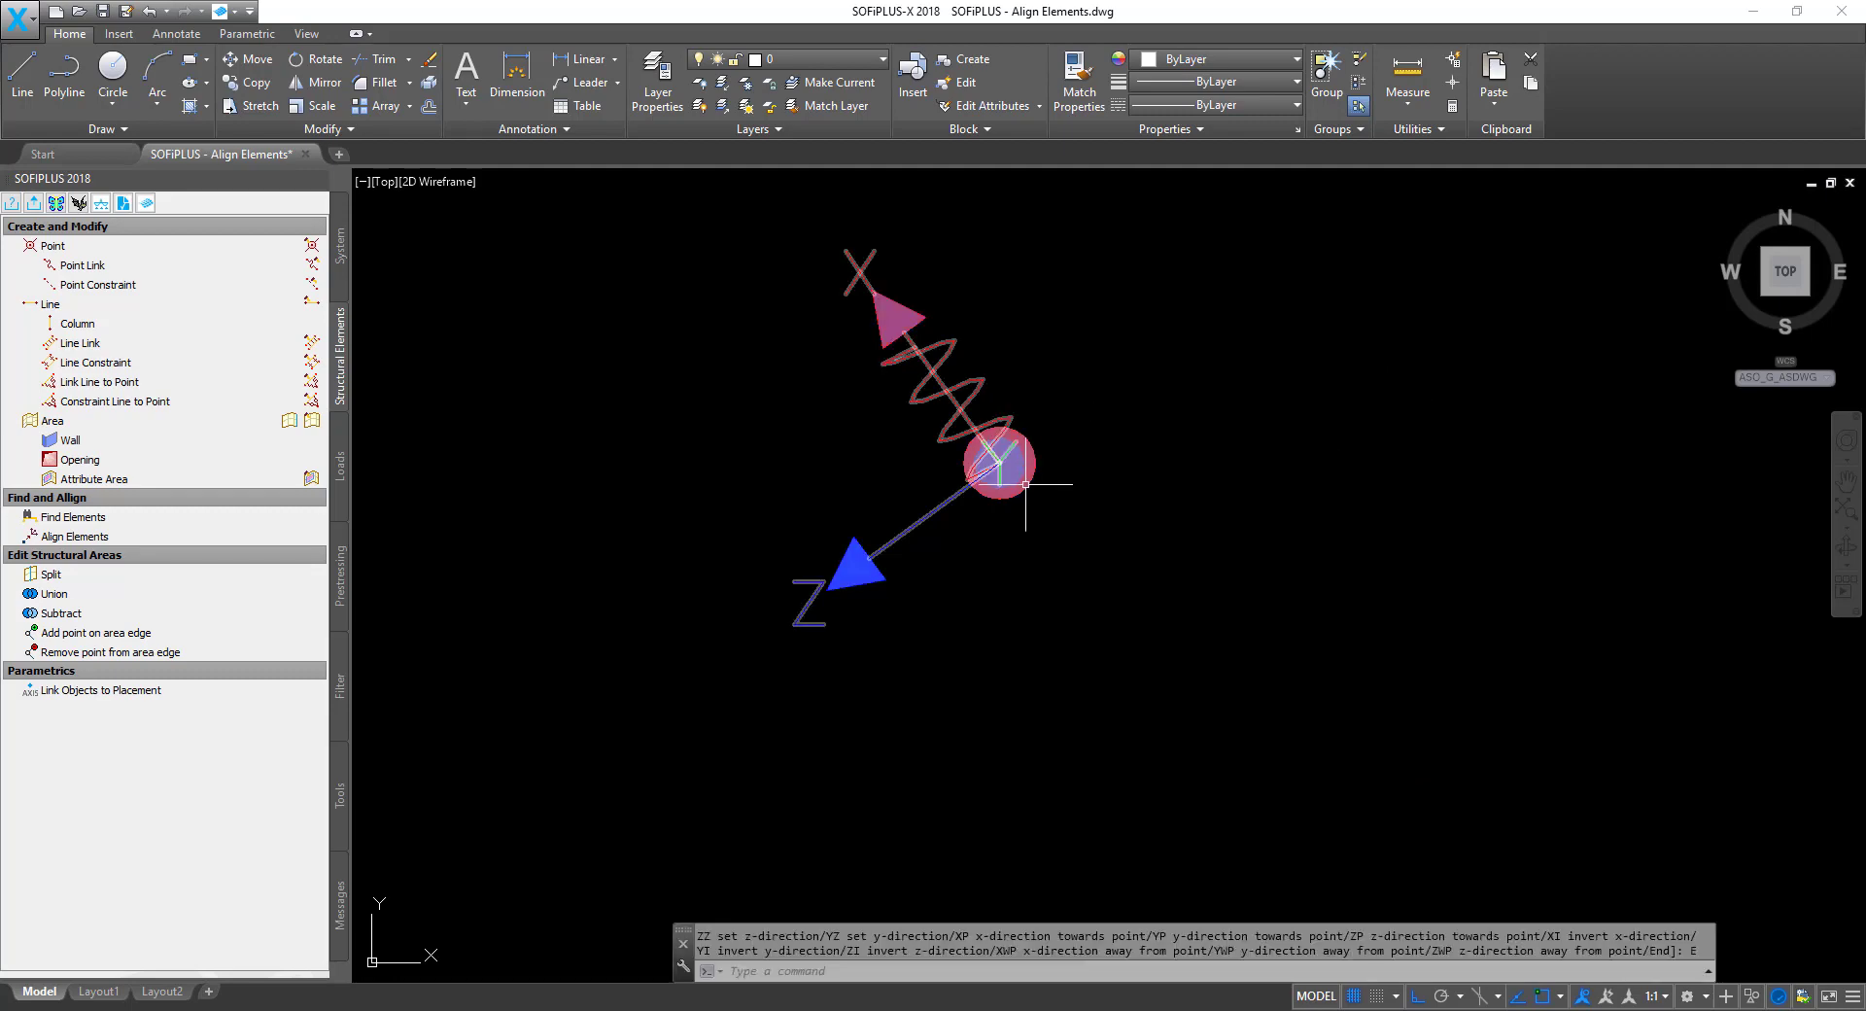
{"action": "scroll", "coordinate": [1029, 517], "scroll_direction": "down", "scroll_amount": 2}
{"action": "scroll", "coordinate": [1029, 517], "scroll_direction": "up", "scroll_amount": 2}
{"action": "mouse_move", "coordinate": [1040, 490]}
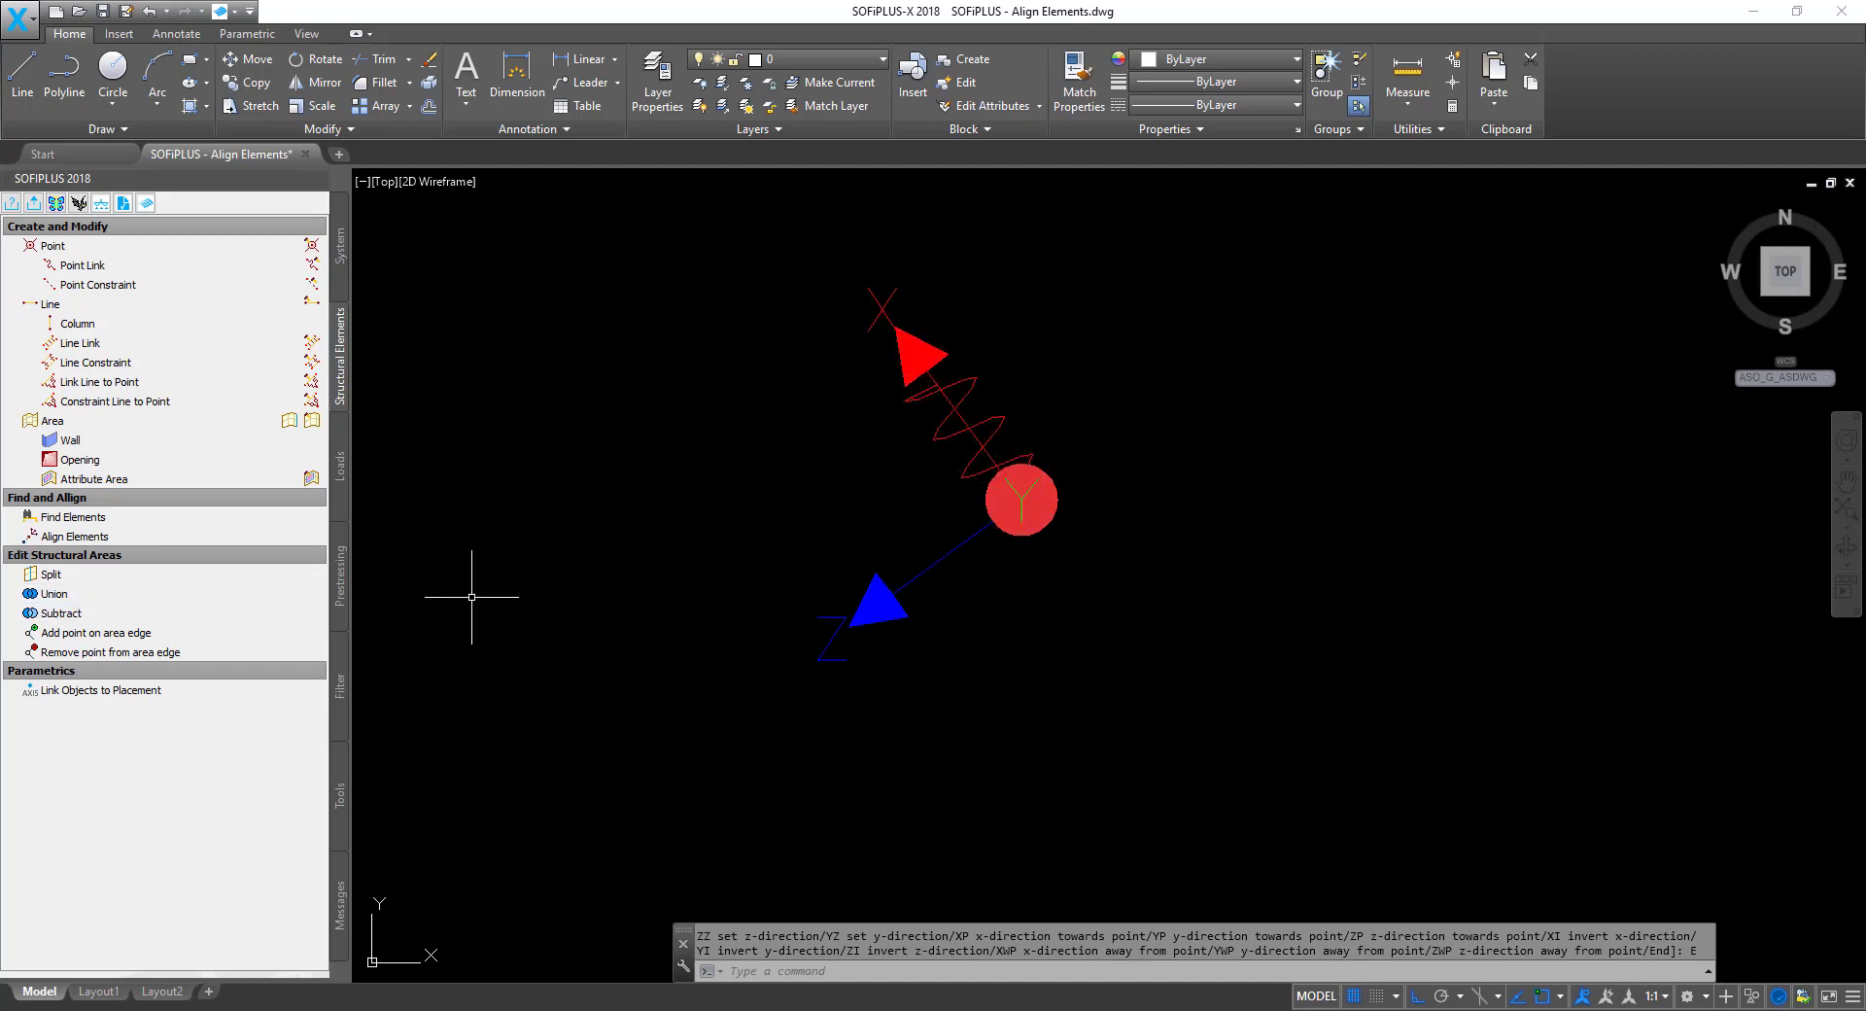
{"action": "scroll", "coordinate": [1000, 534], "scroll_direction": "down", "scroll_amount": 2}
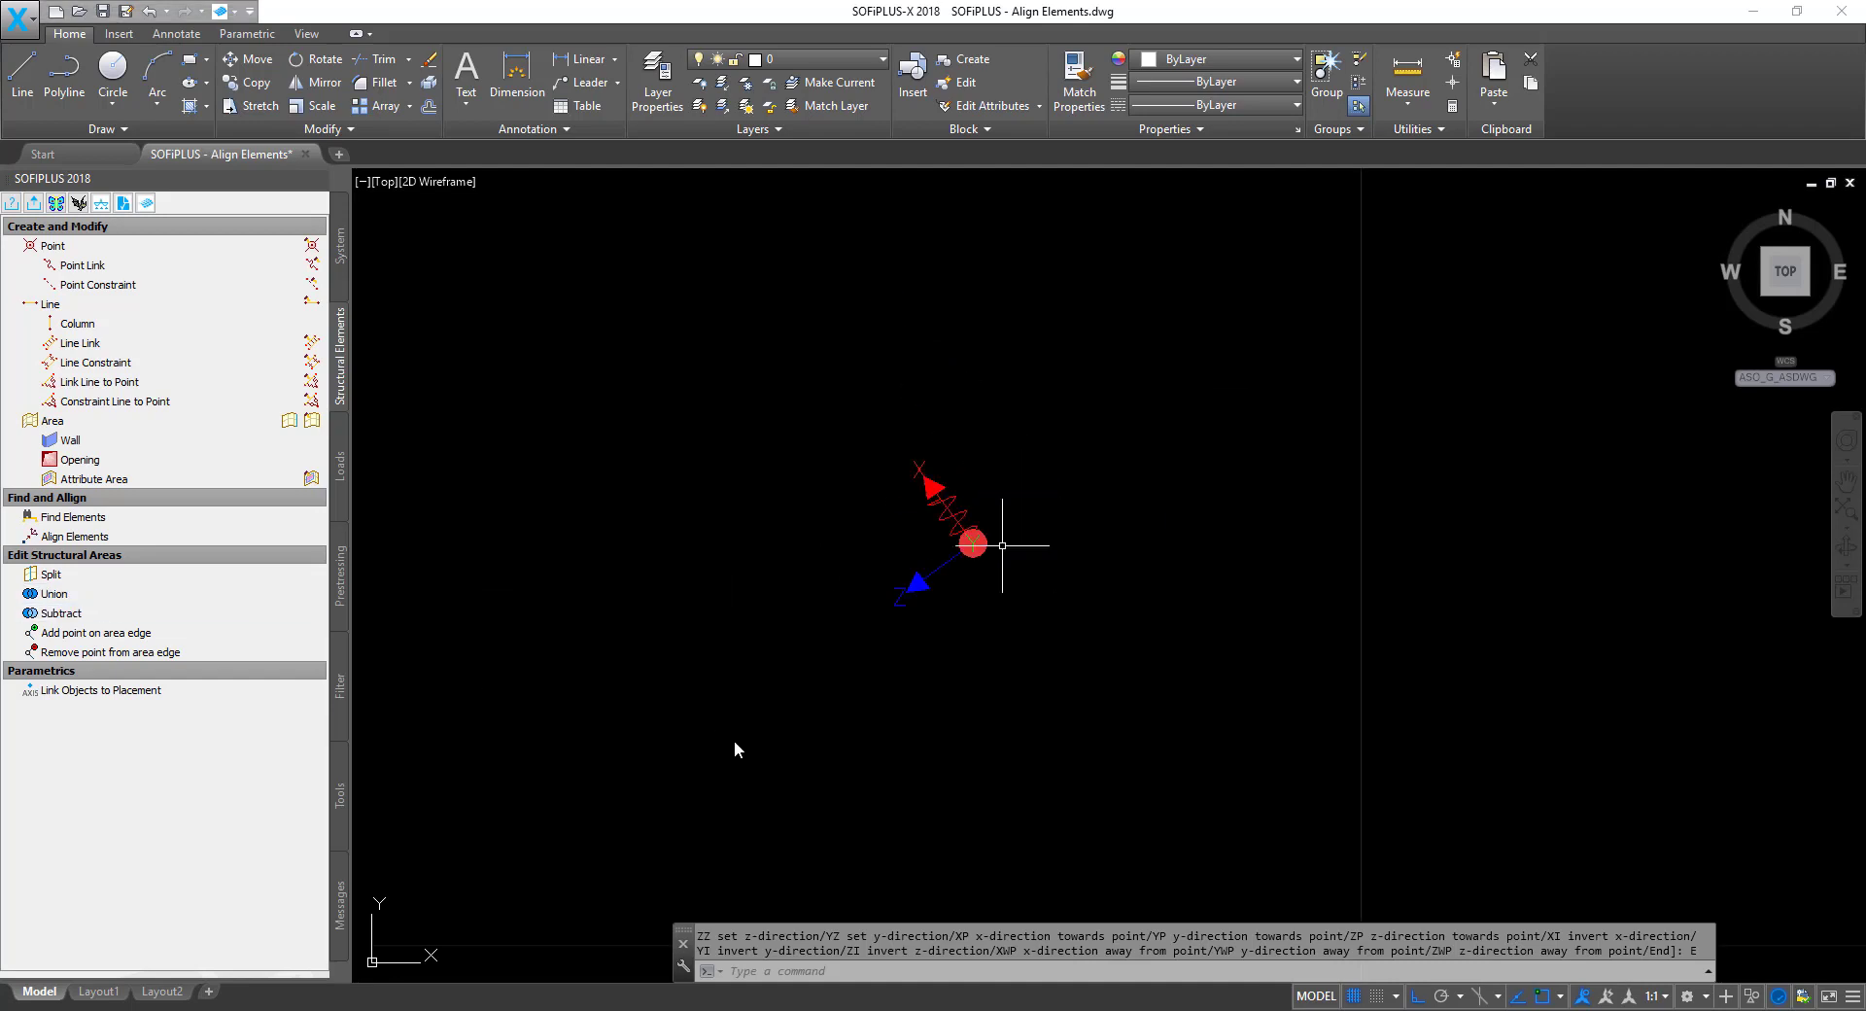